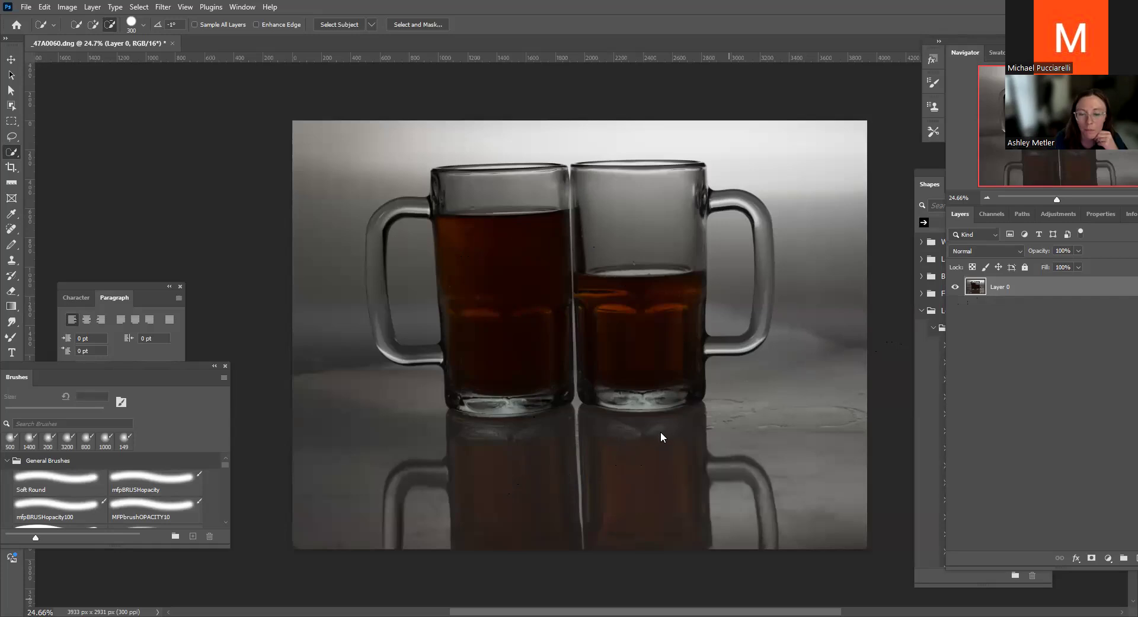
Draw a rectangular marquee over the reflection area below the two mugs
click(14, 121)
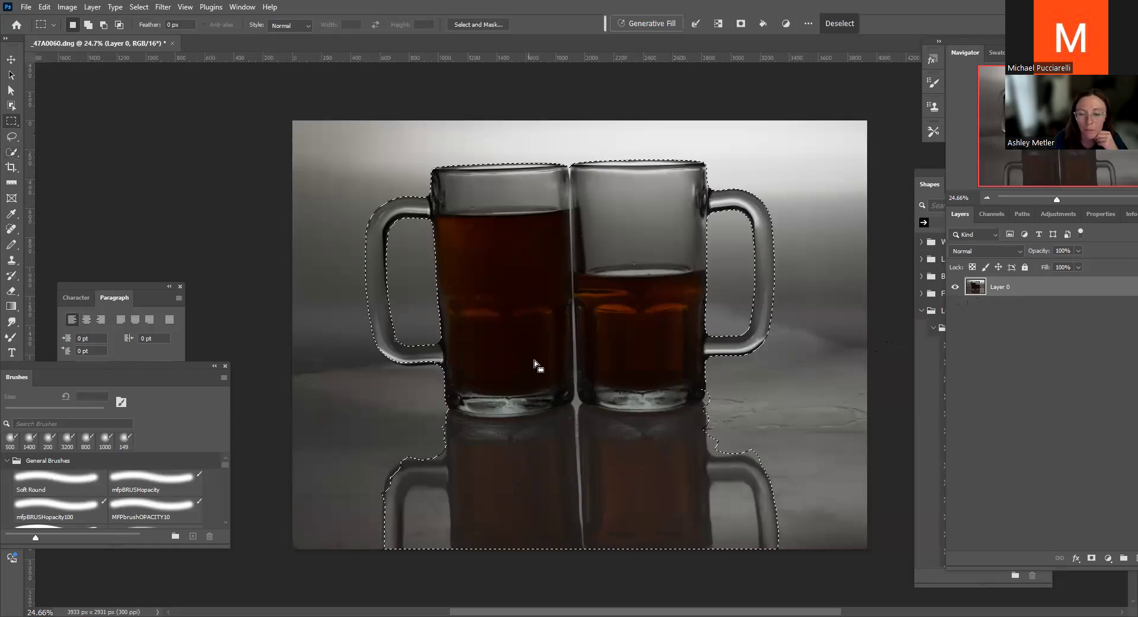
click(456, 374)
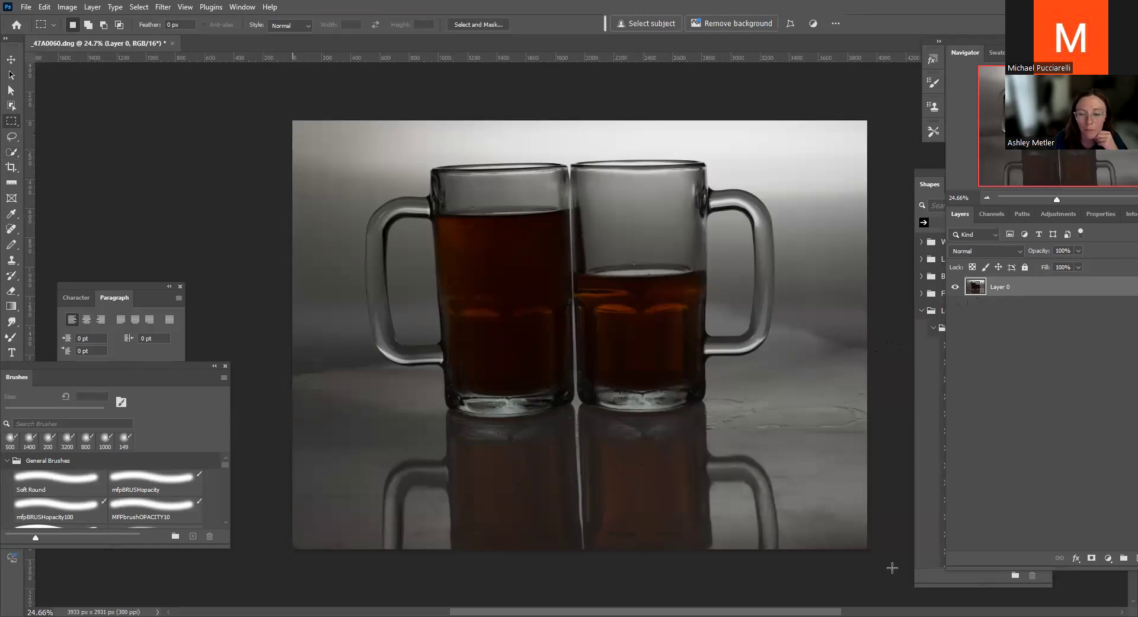
drag(884, 554, 288, 390)
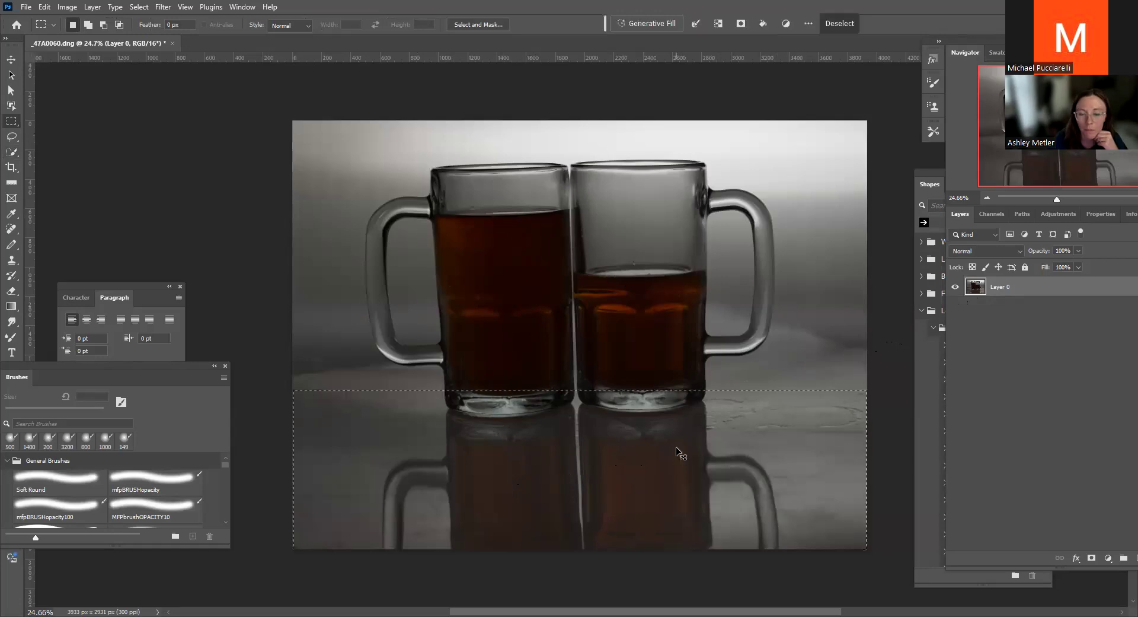
click(293, 399)
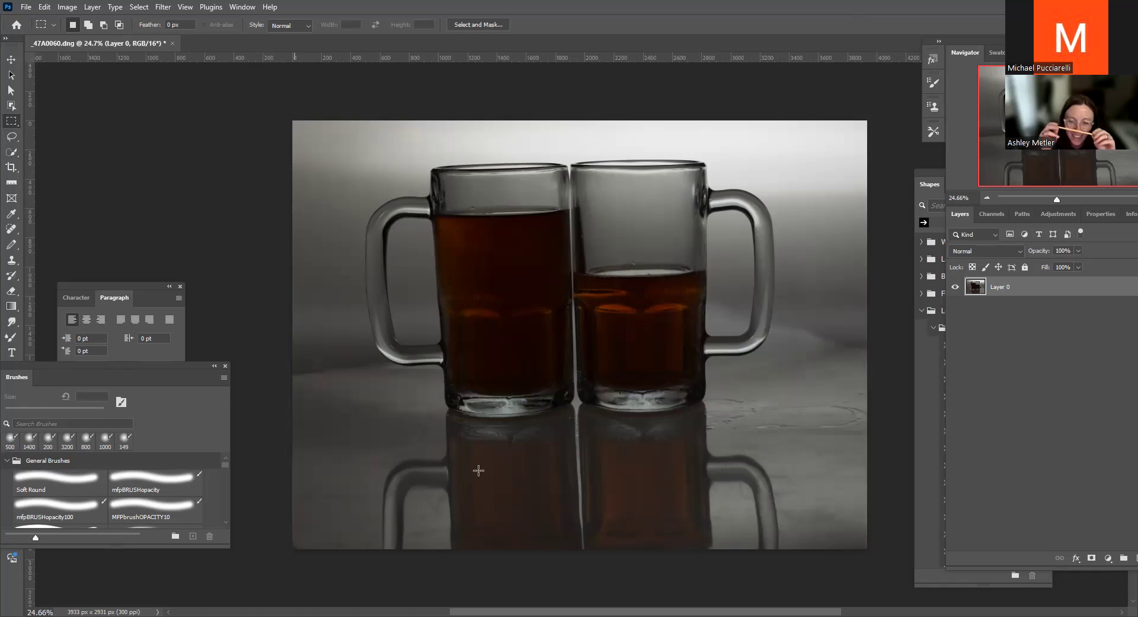
drag(886, 576, 294, 402)
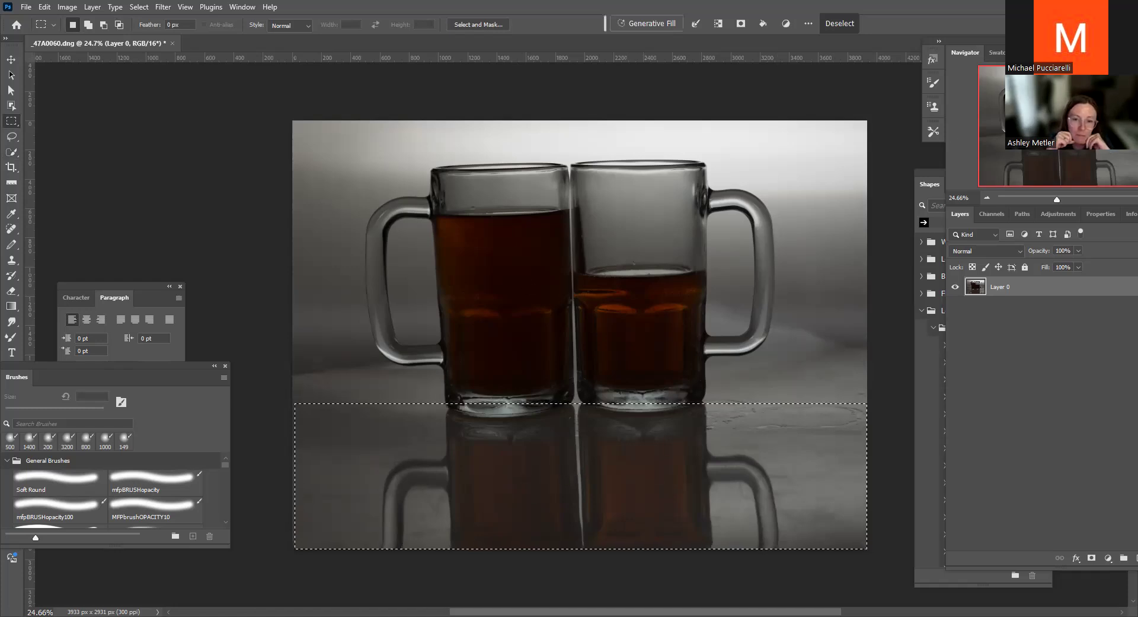
Copy the selected reflection to Layer 1 with Ctrl+J and convert Layer 1 to a smart object
key(ctrl+j)
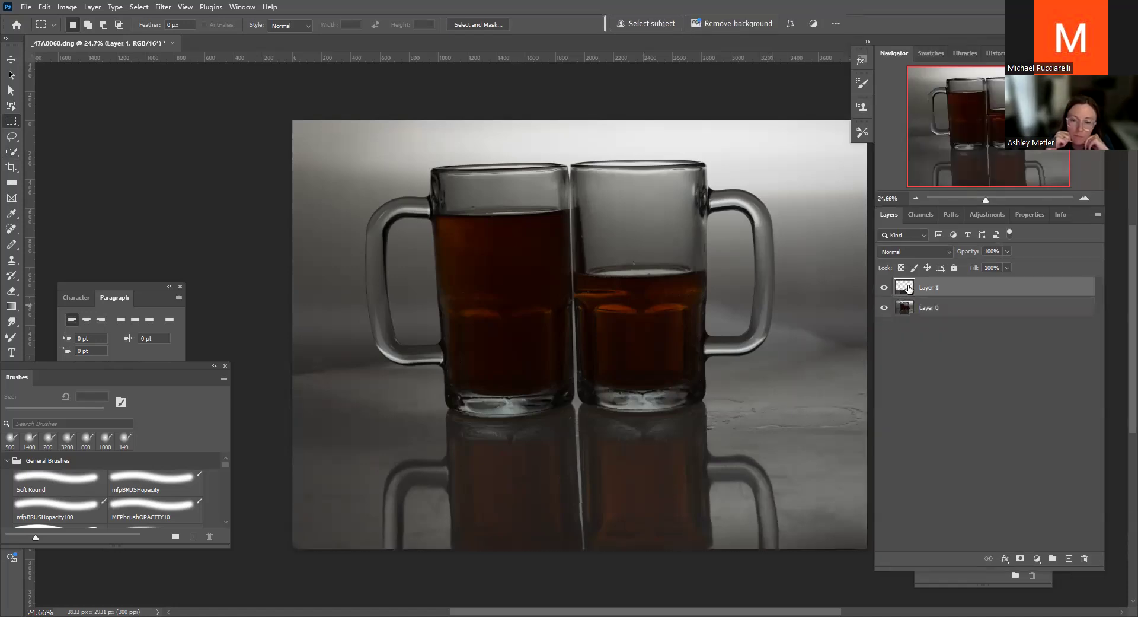
click(1098, 214)
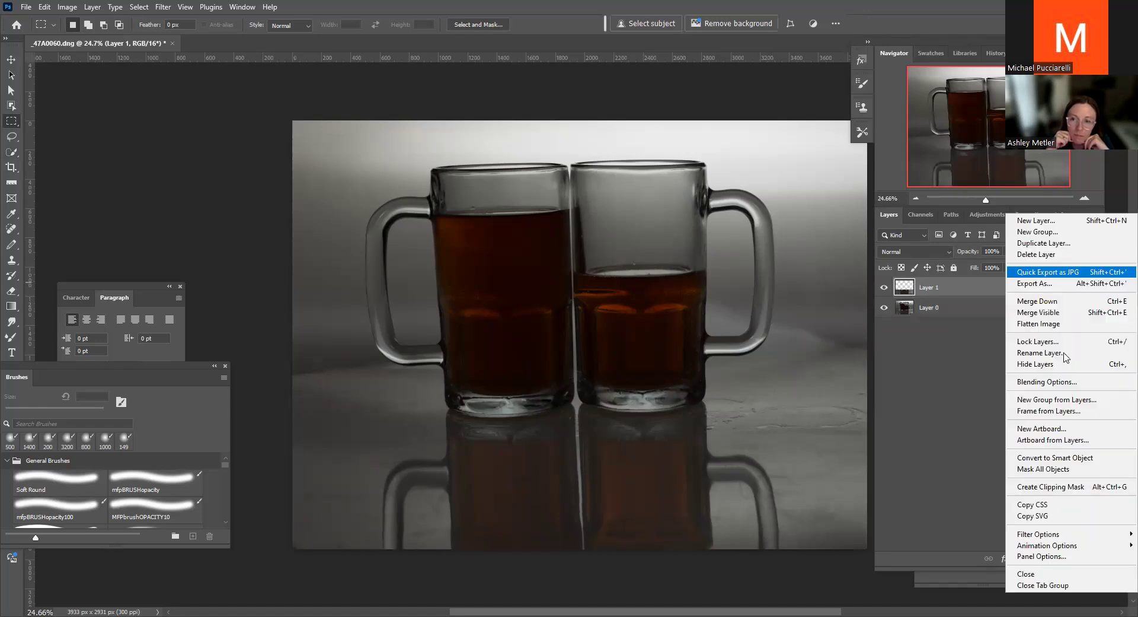
click(1040, 457)
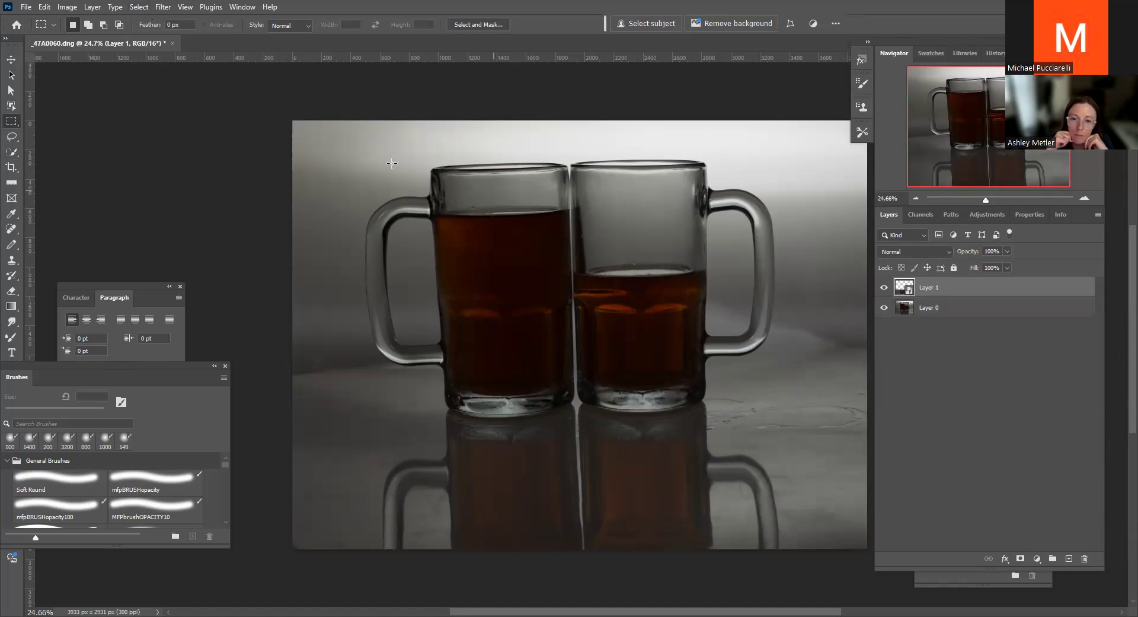
Apply a Gaussian Blur smart filter with a 19.4-pixel radius to Layer 1
click(163, 7)
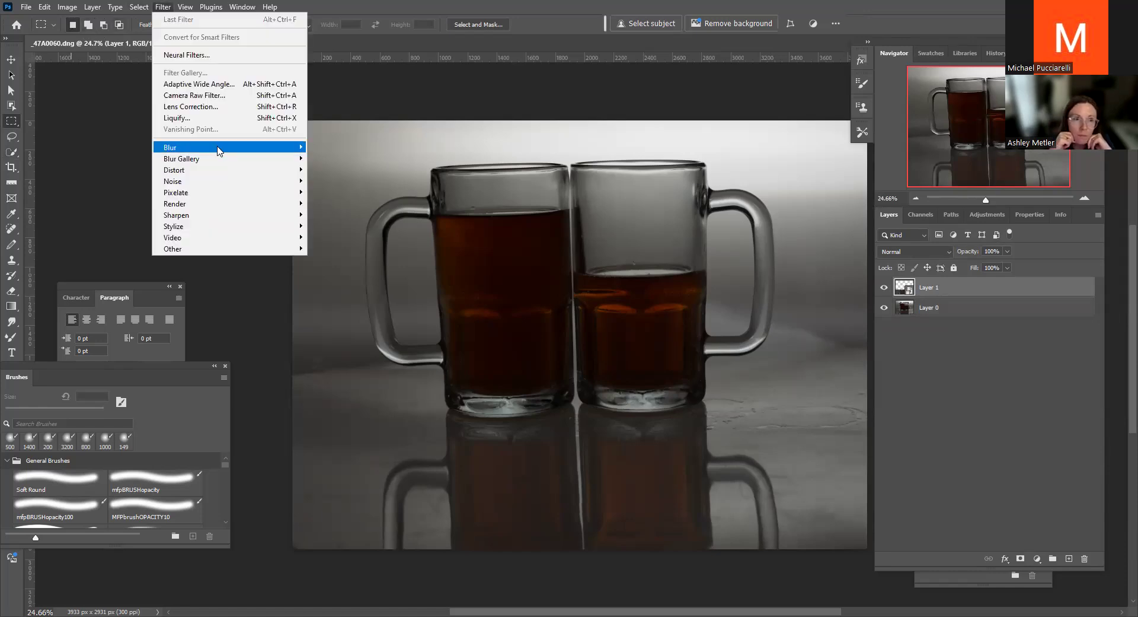
mouse_move(226, 147)
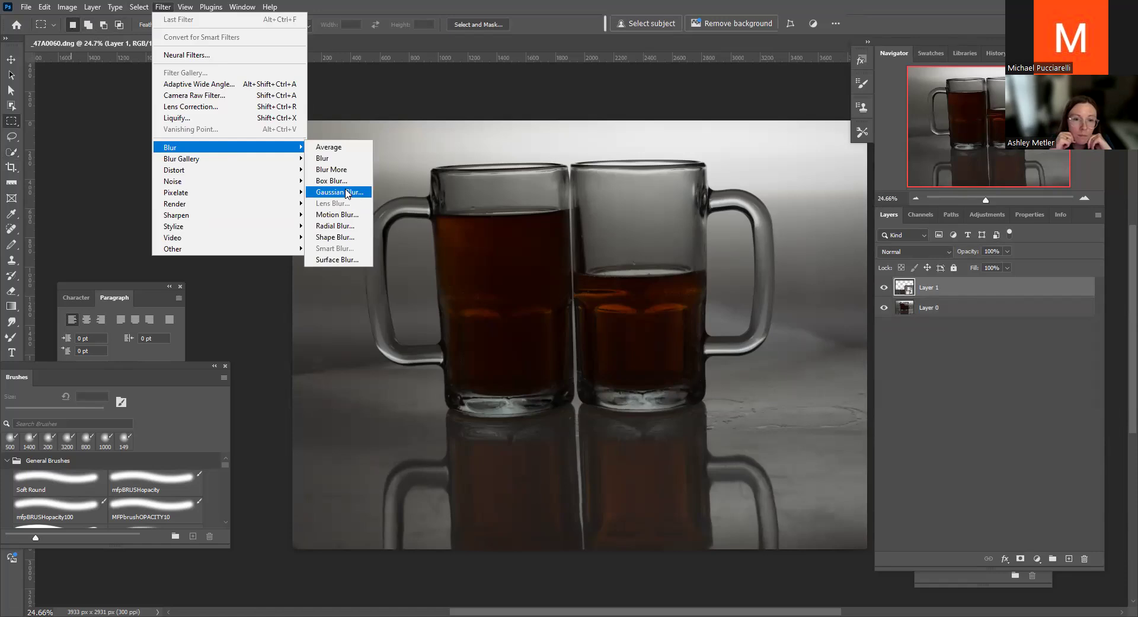
click(347, 192)
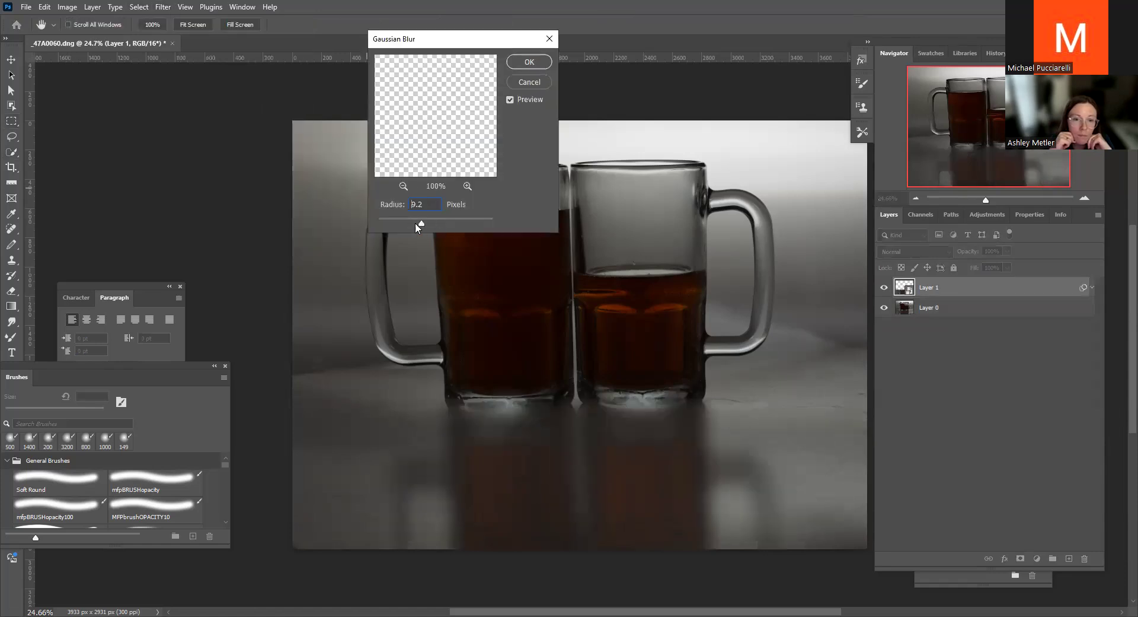
click(416, 224)
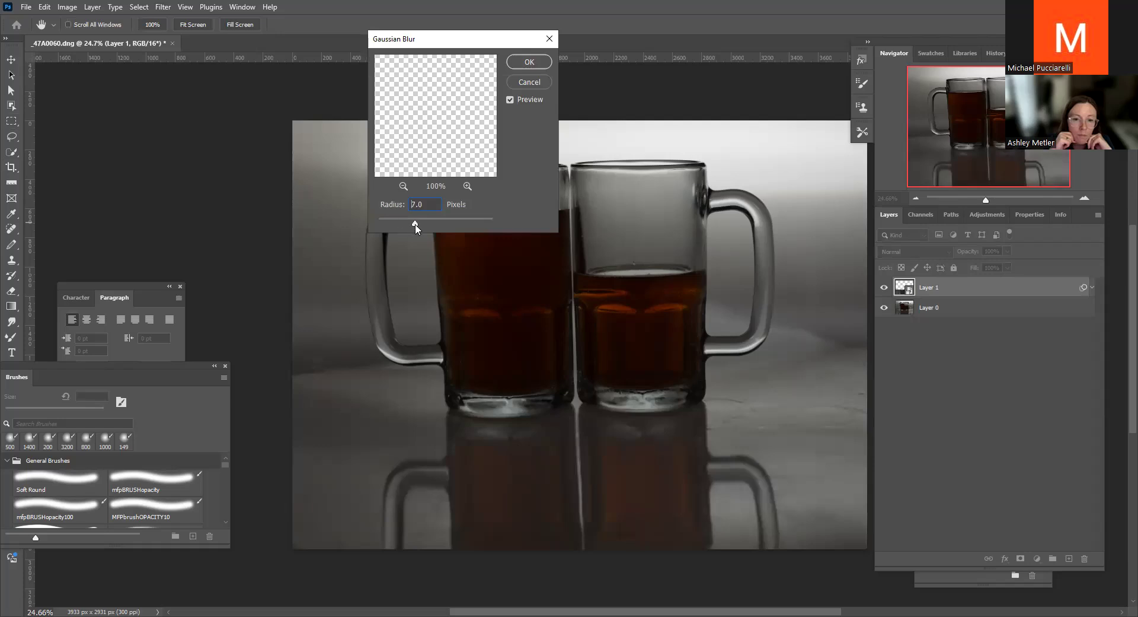
click(428, 224)
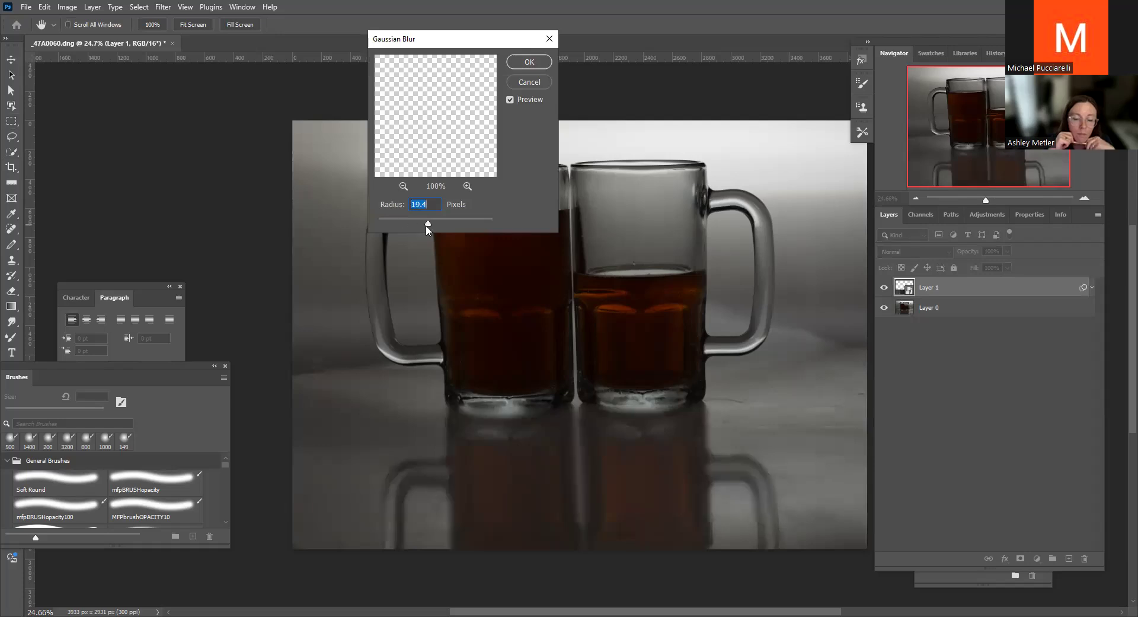
click(530, 61)
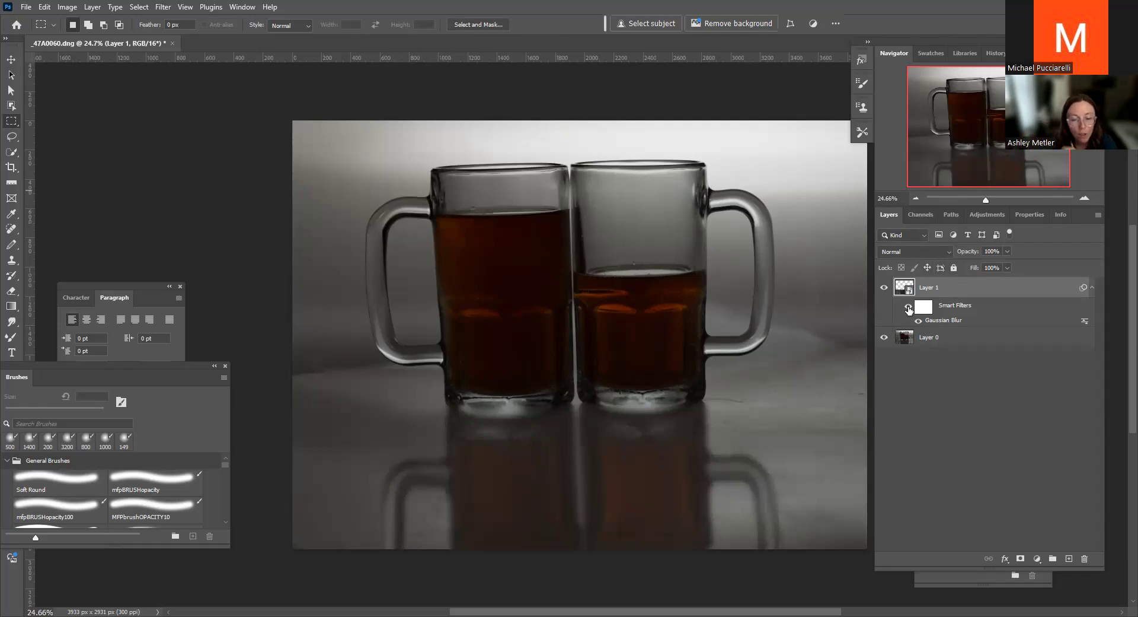
Toggle Layer 1's smart filters to compare the reflection with and without blur
click(908, 307)
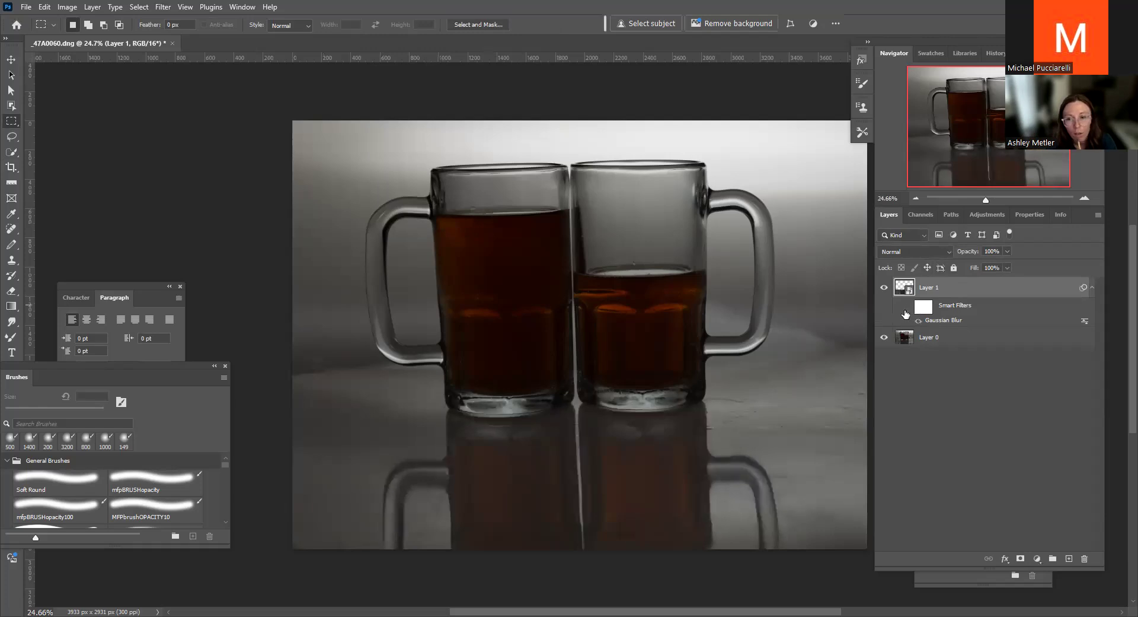
click(908, 307)
click(908, 307)
click(908, 307)
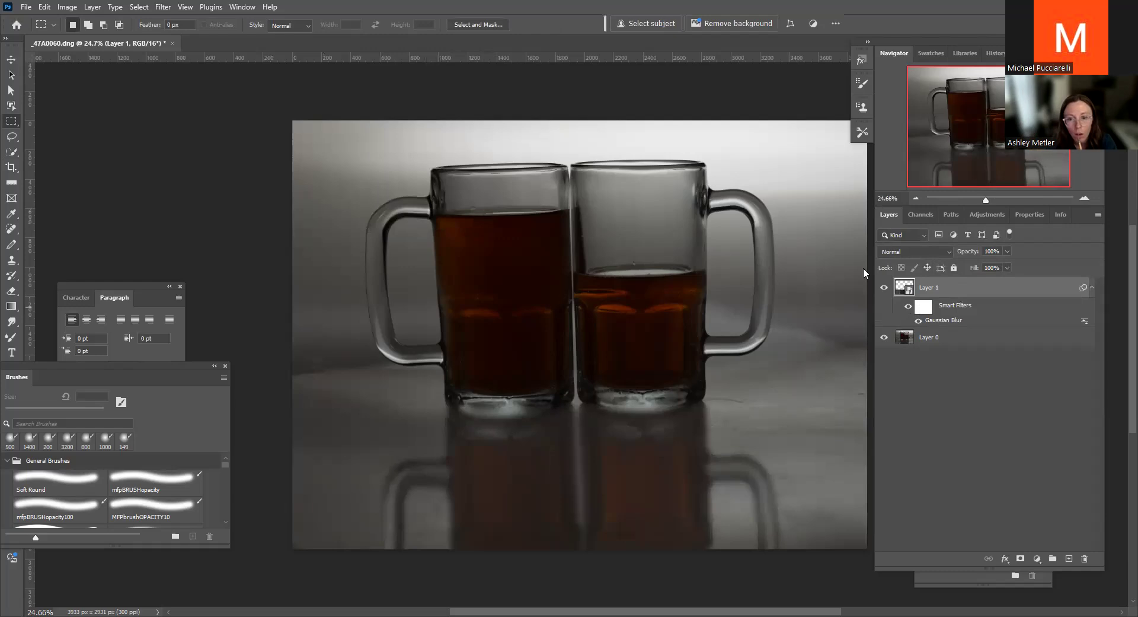
Add a Levels smart filter with midtone 1.11, then toggle it to compare
click(65, 8)
mouse_move(87, 37)
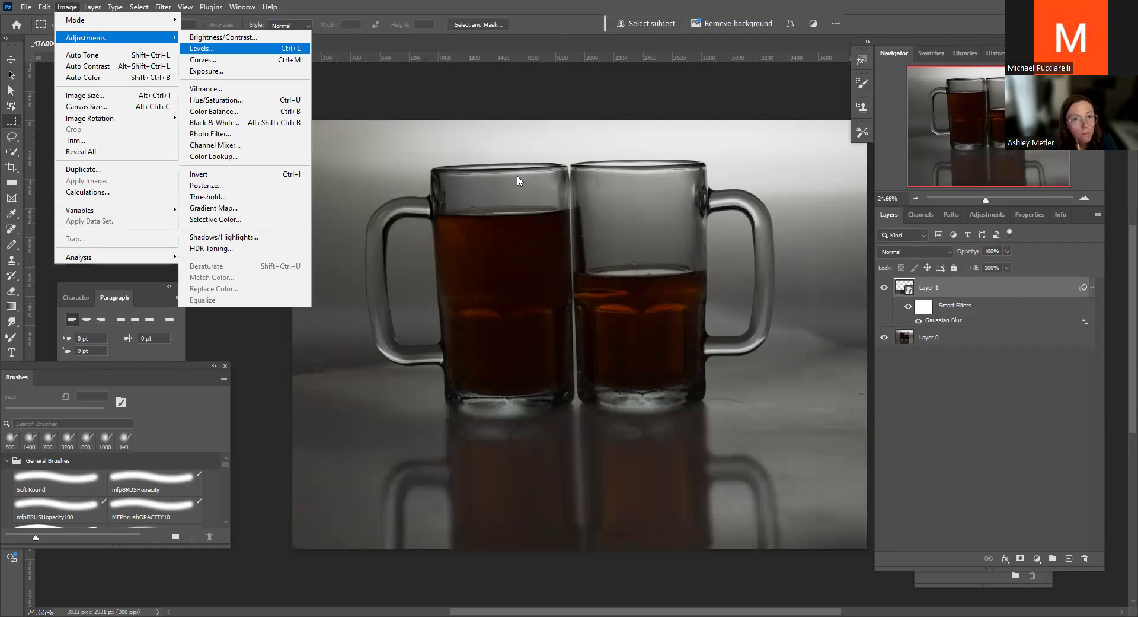
click(217, 53)
mouse_move(530, 252)
mouse_down()
mouse_move(541, 255)
mouse_move(493, 250)
mouse_move(527, 247)
mouse_up()
click(648, 143)
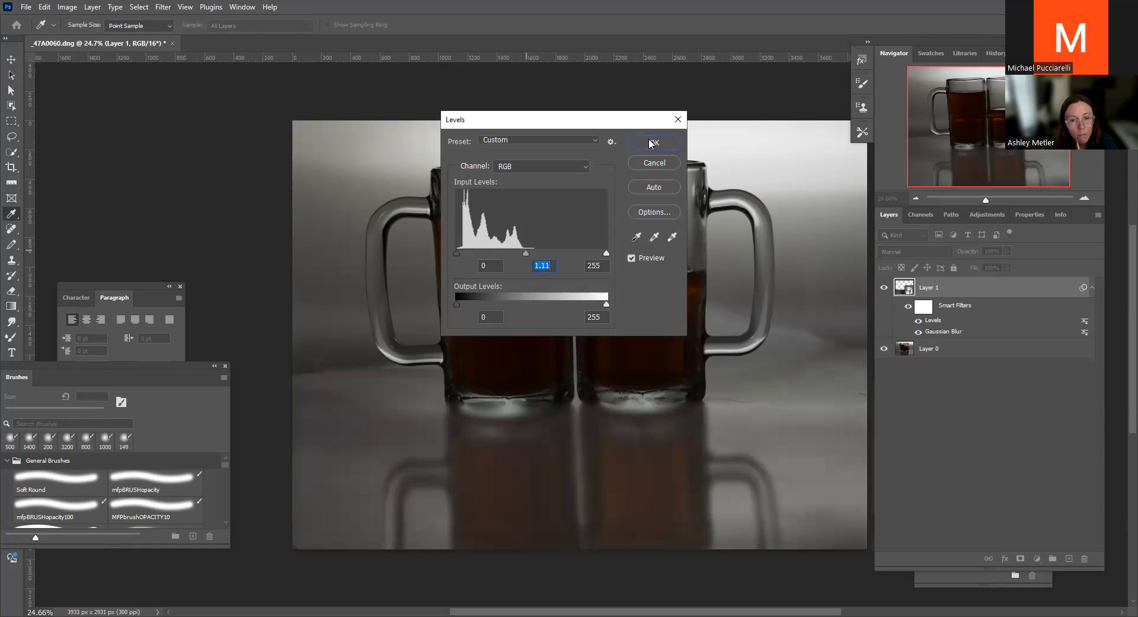
click(918, 321)
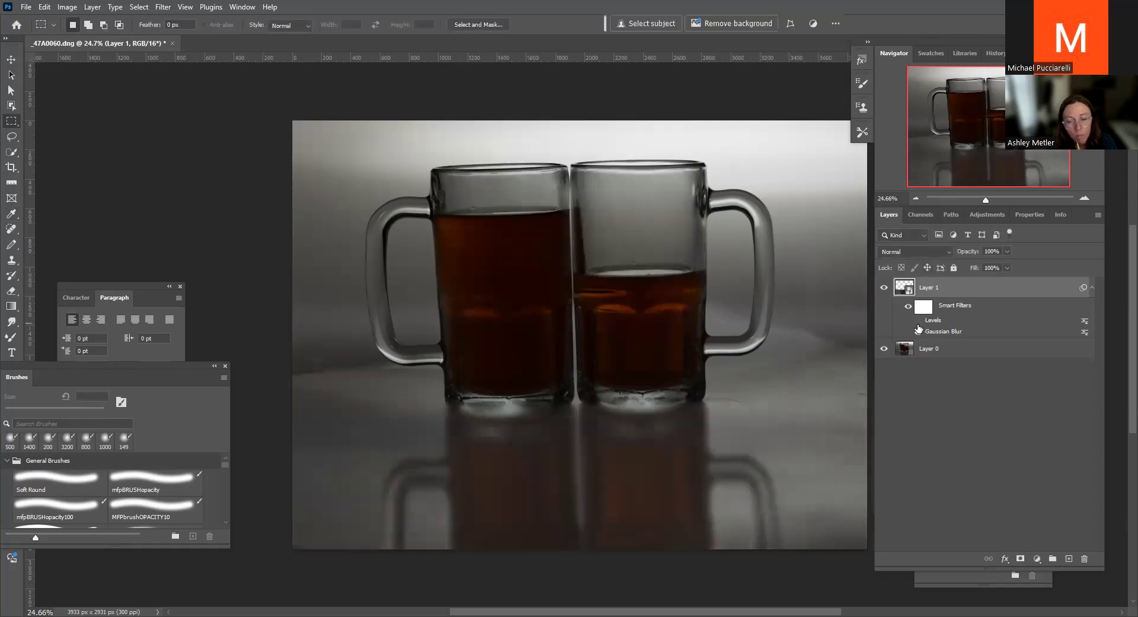
click(920, 322)
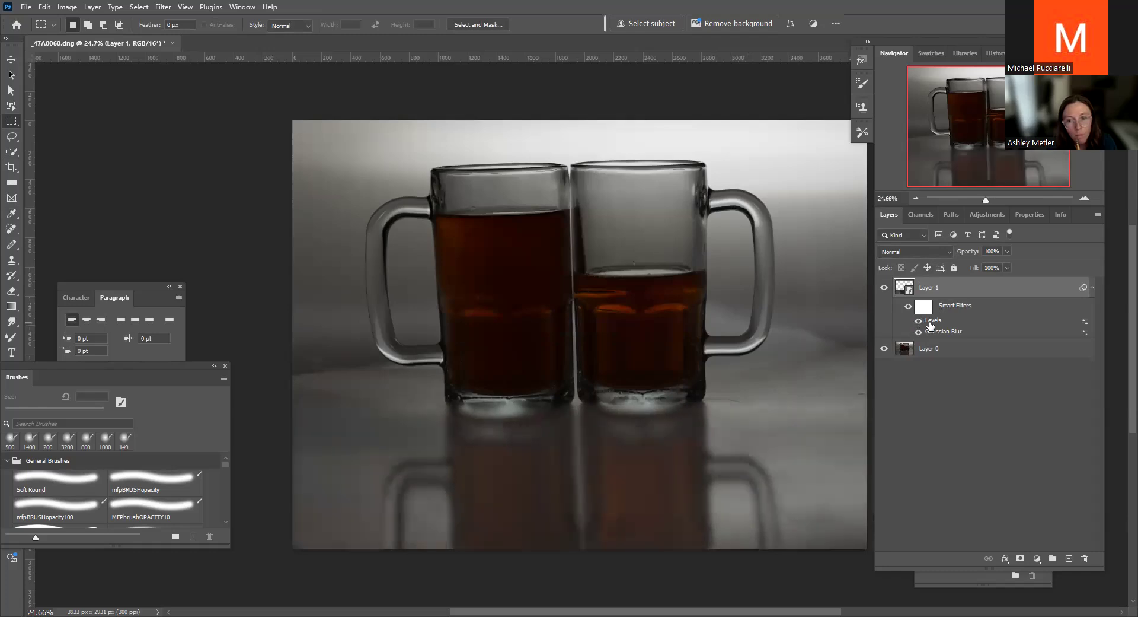
Edit the Levels smart filter, raising its midtone slider to 1.42
double_click(933, 320)
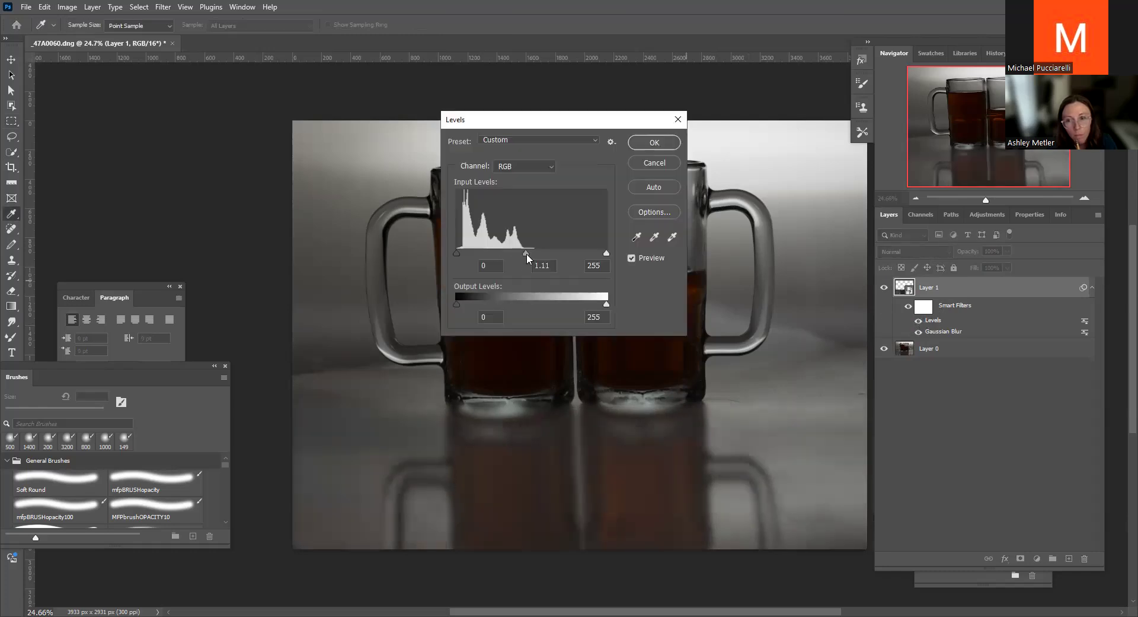
drag(527, 253, 512, 254)
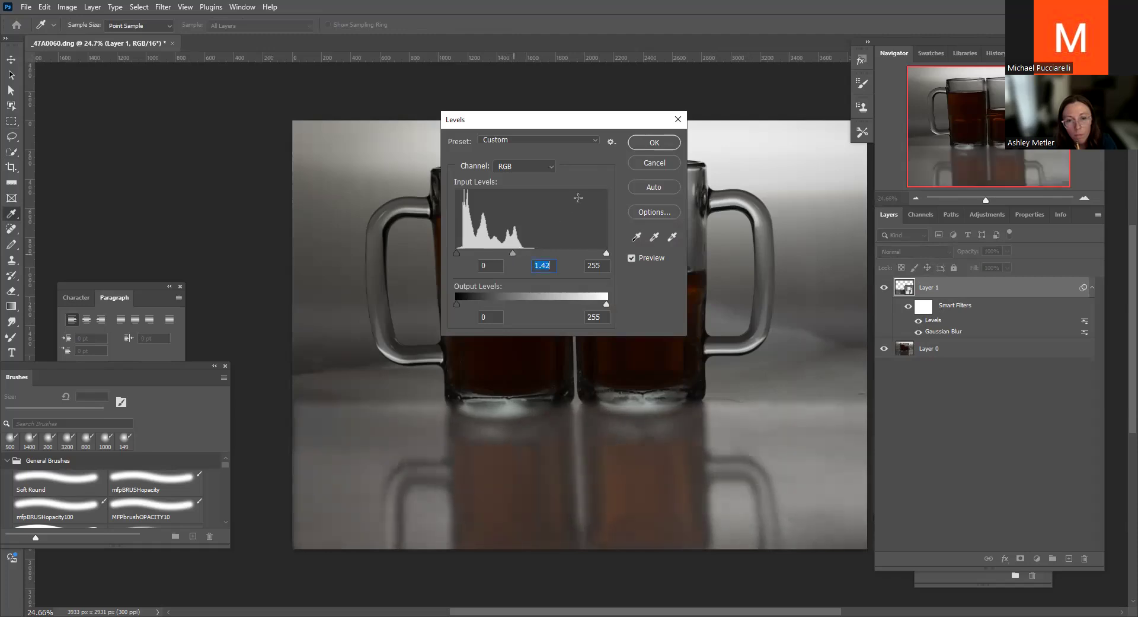
click(640, 144)
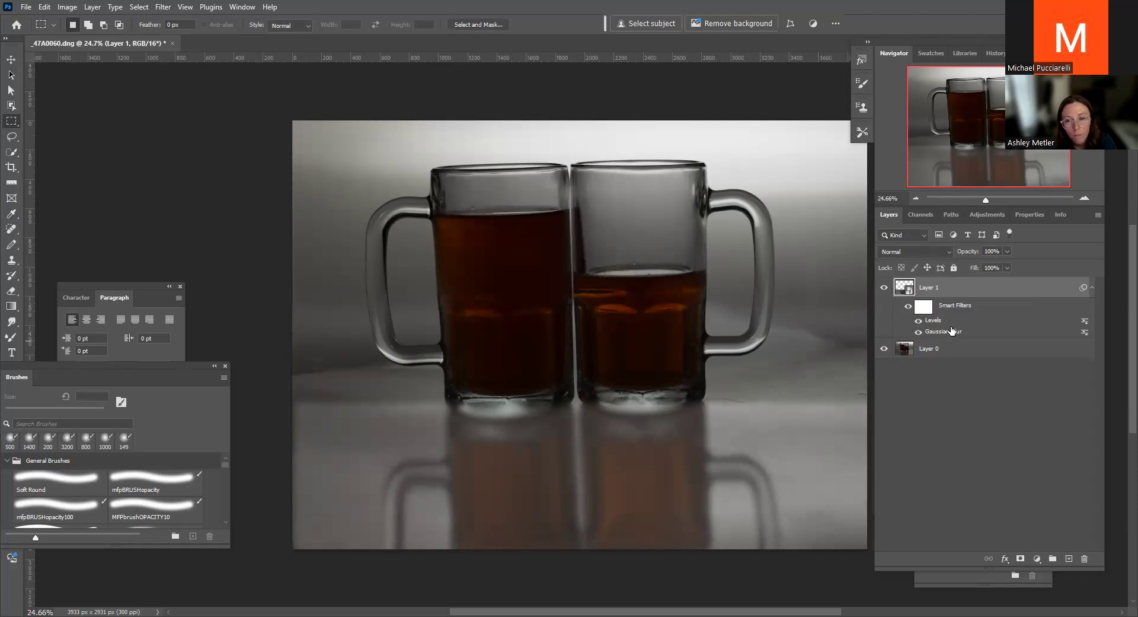
click(923, 307)
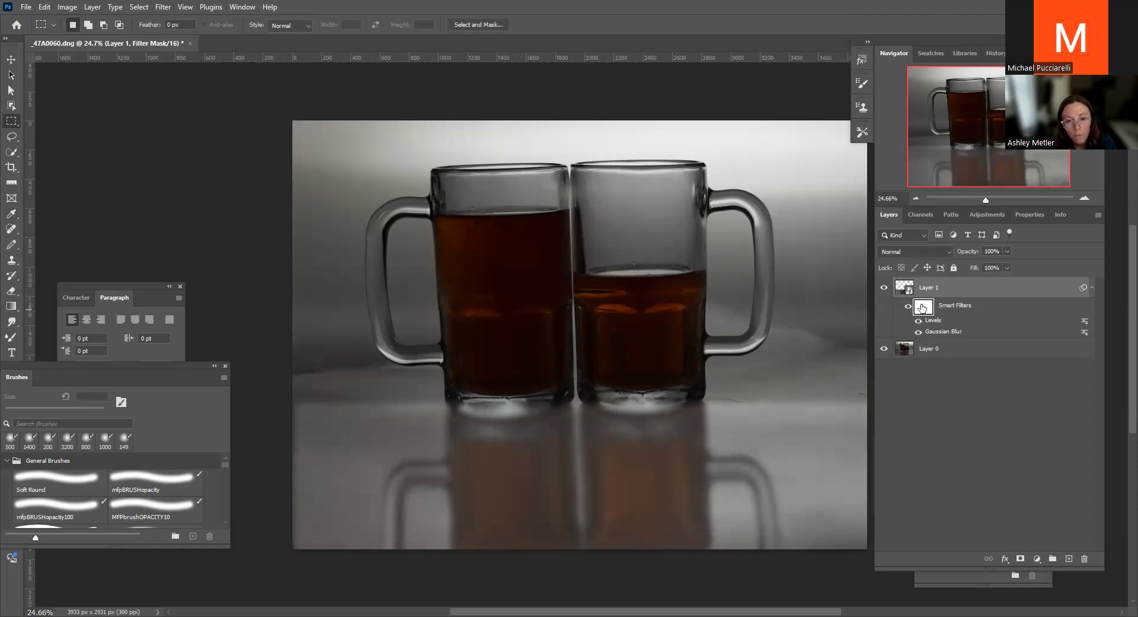
click(164, 9)
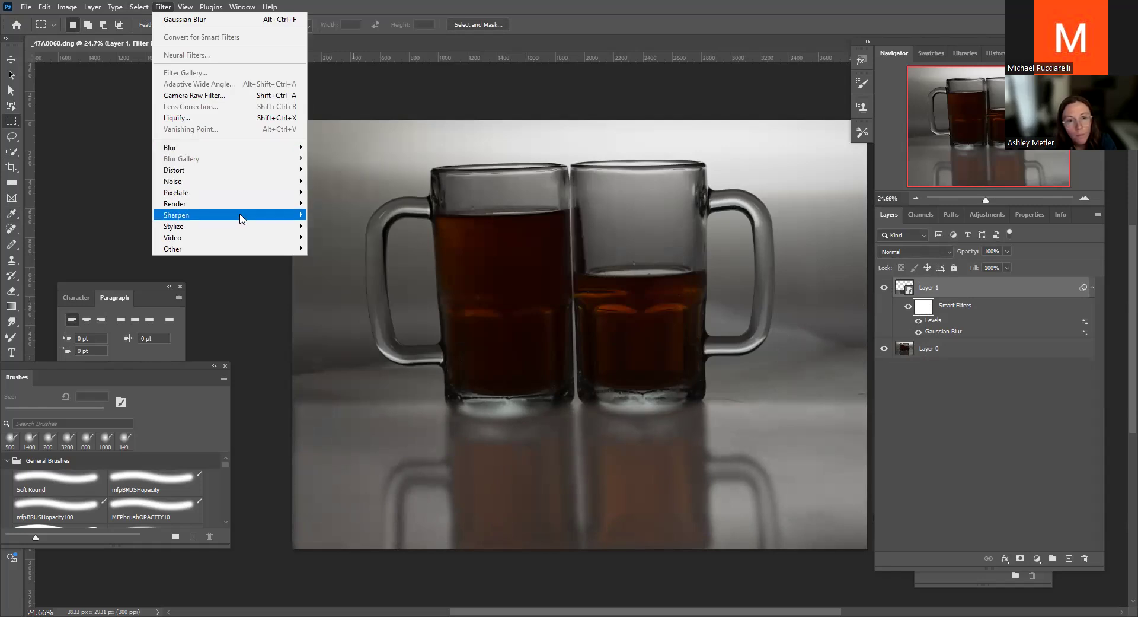
mouse_move(230, 214)
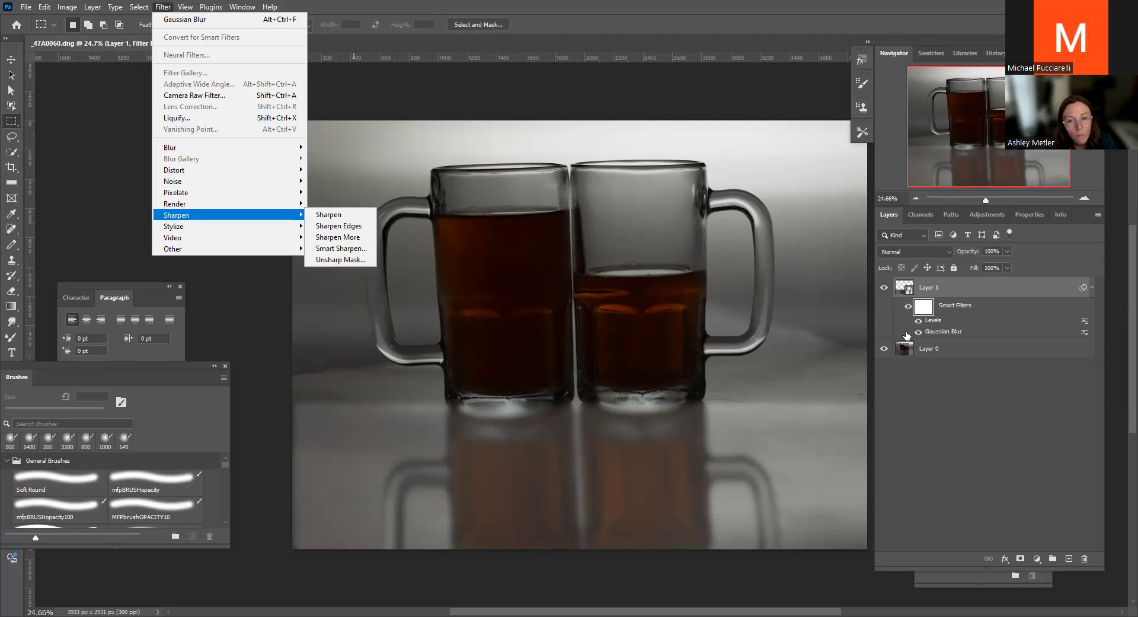
click(905, 350)
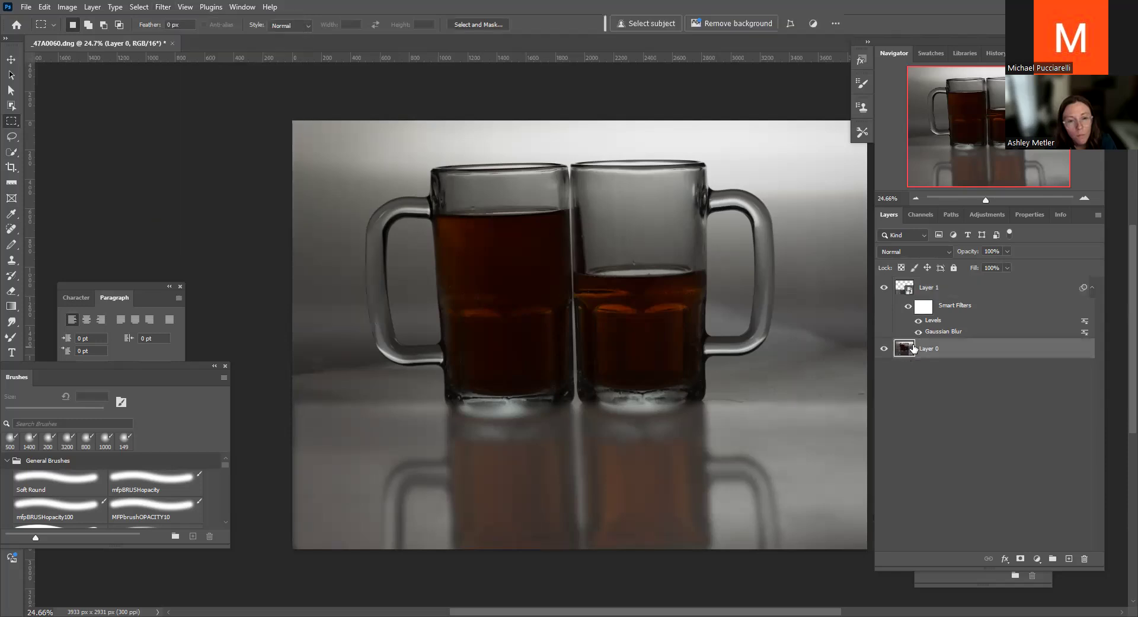
Duplicate Layer 0 as Layer 0 copy
key(ctrl+j)
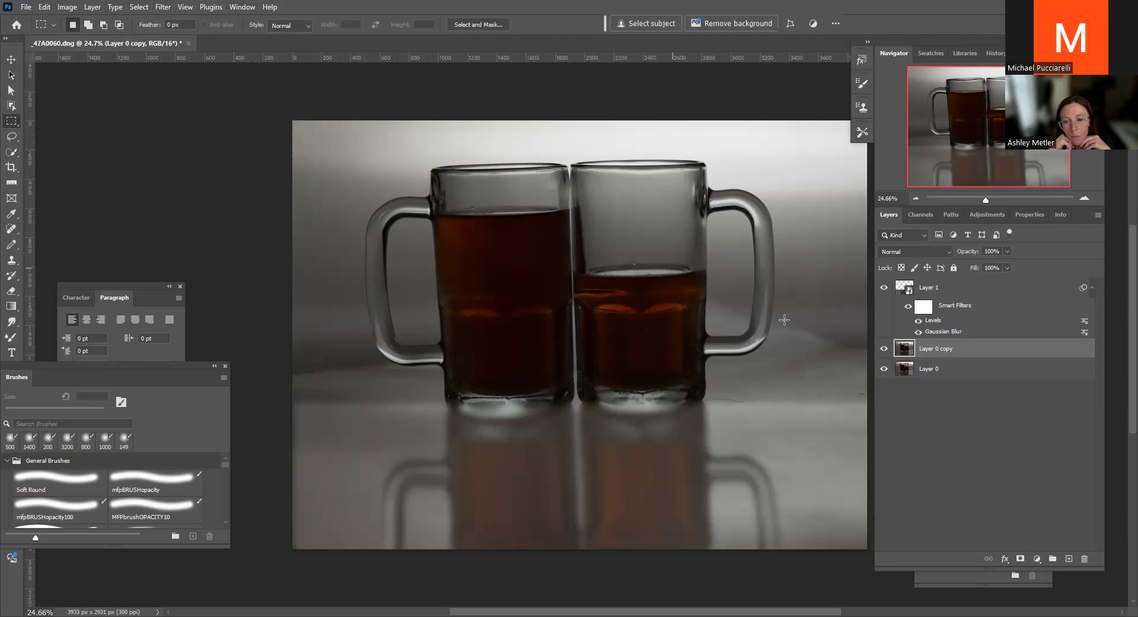
click(163, 7)
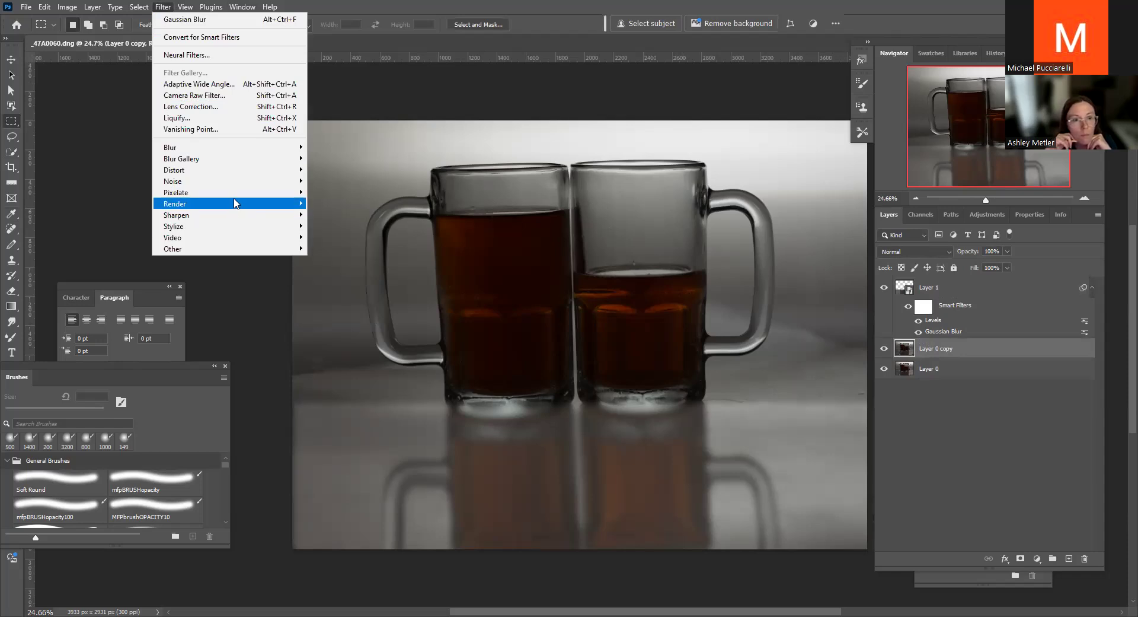
mouse_move(175, 204)
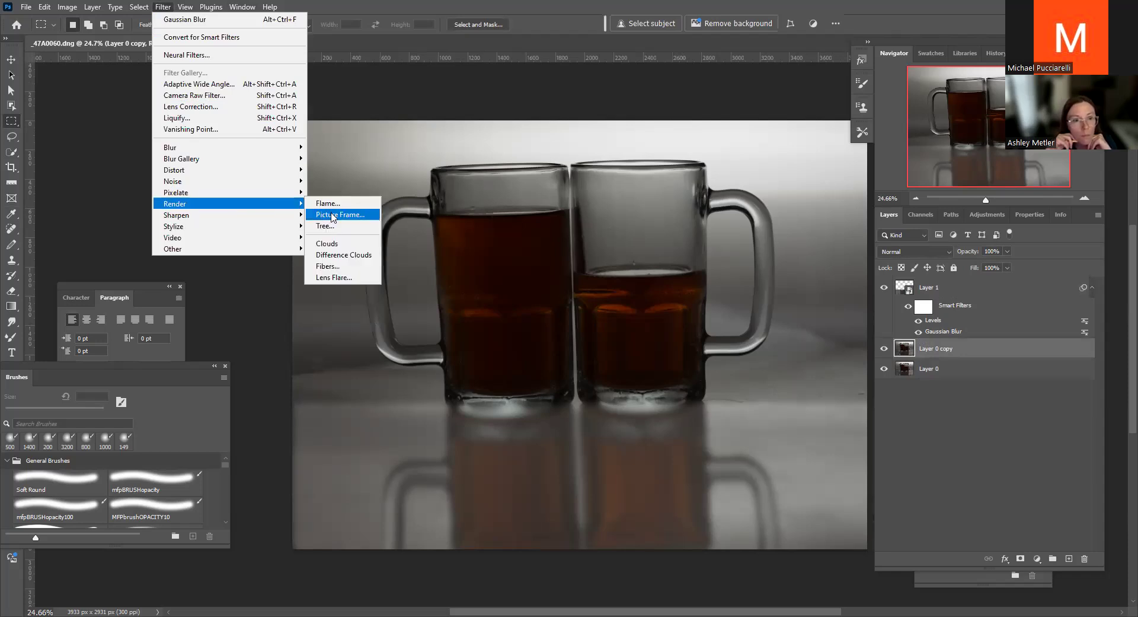
Open the Picture Frame filter and choose the 43: Rounded Art Frame style
click(335, 215)
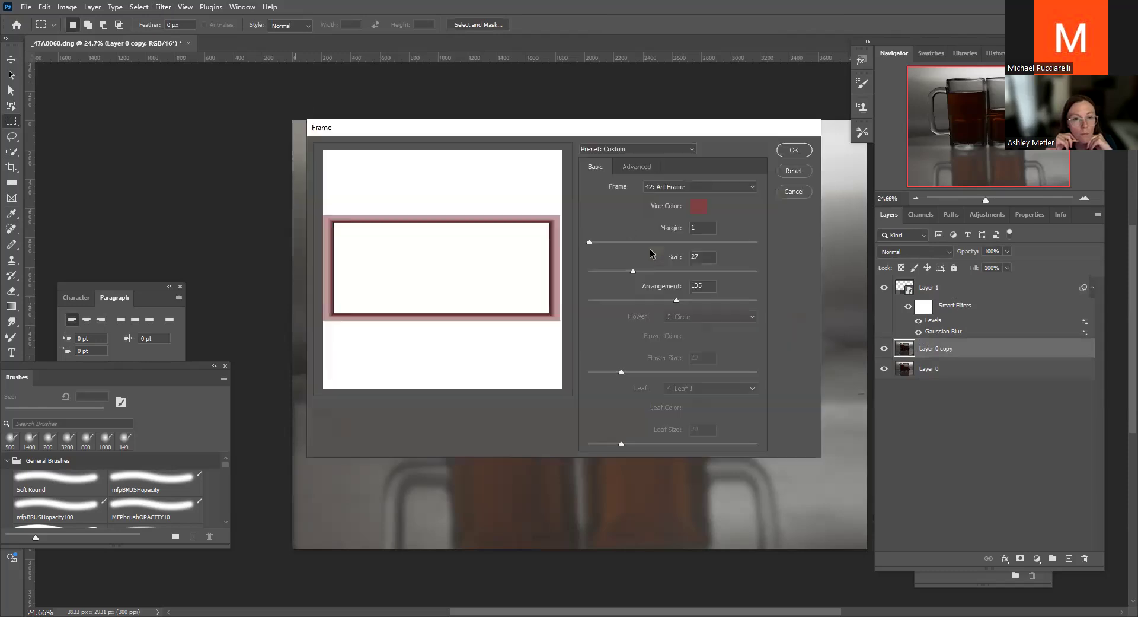
click(753, 187)
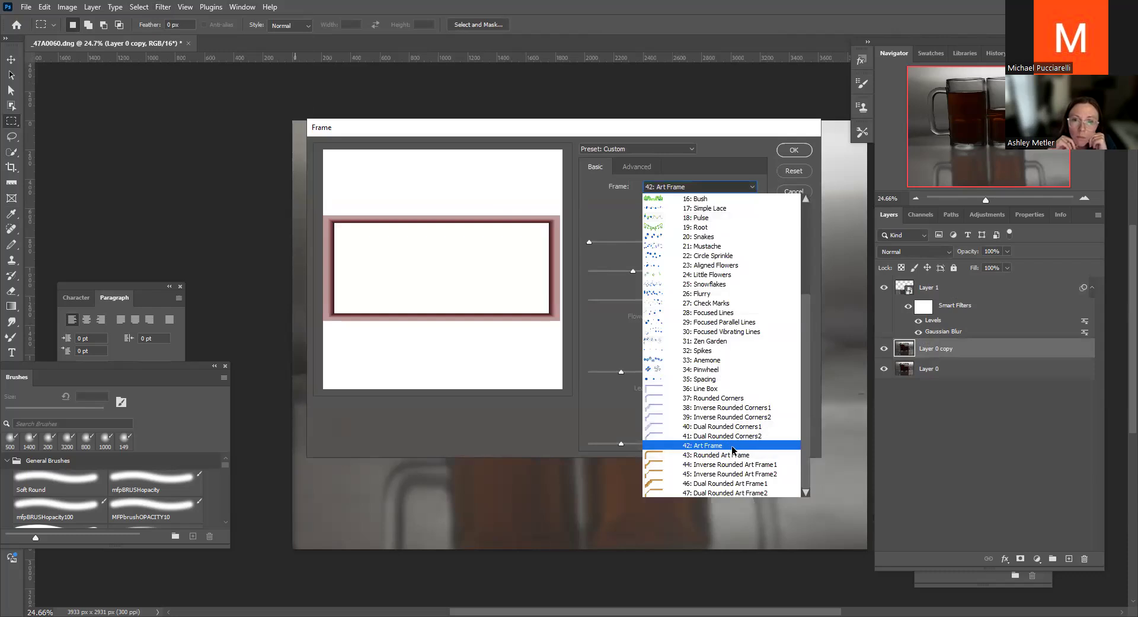
click(732, 446)
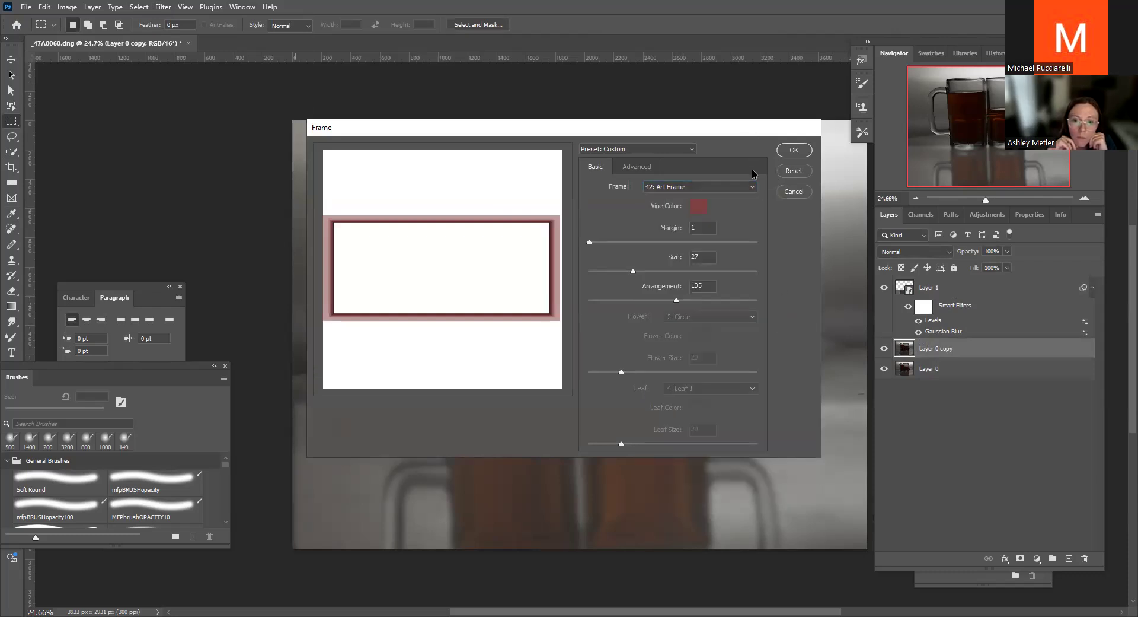
click(753, 187)
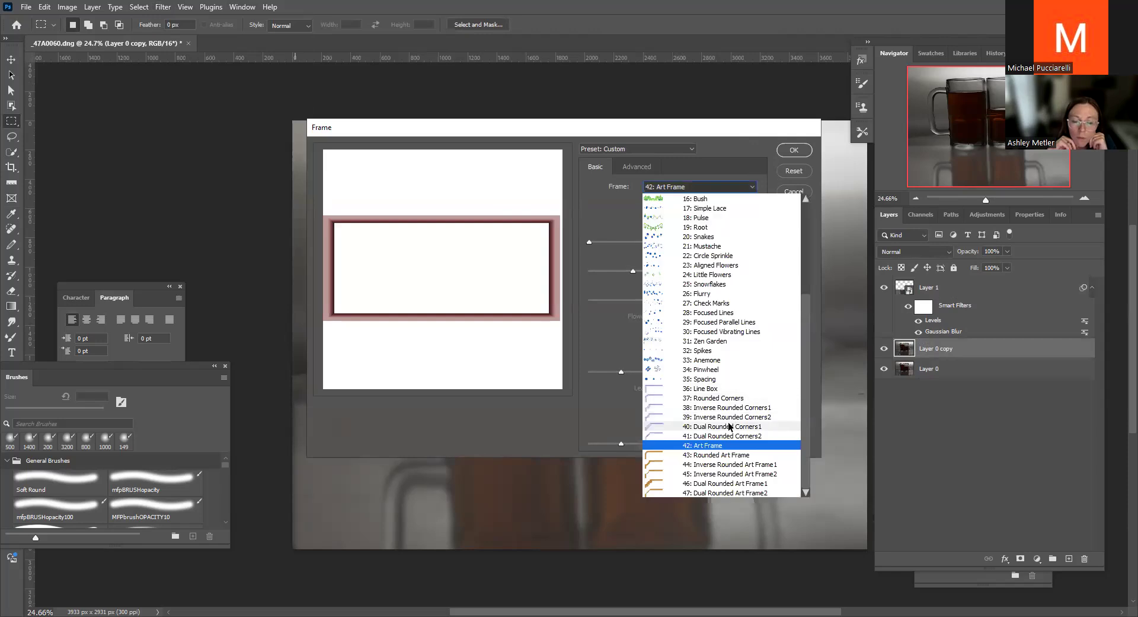
click(720, 456)
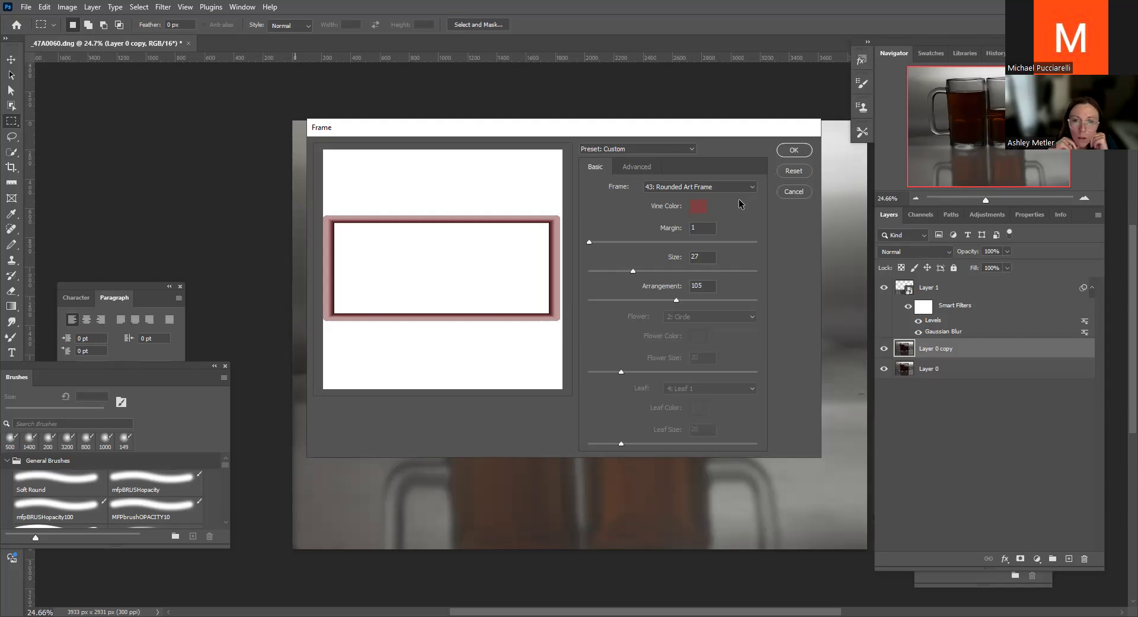
Try the 42: Art Frame style, then return to 43: Rounded Art Frame
click(753, 187)
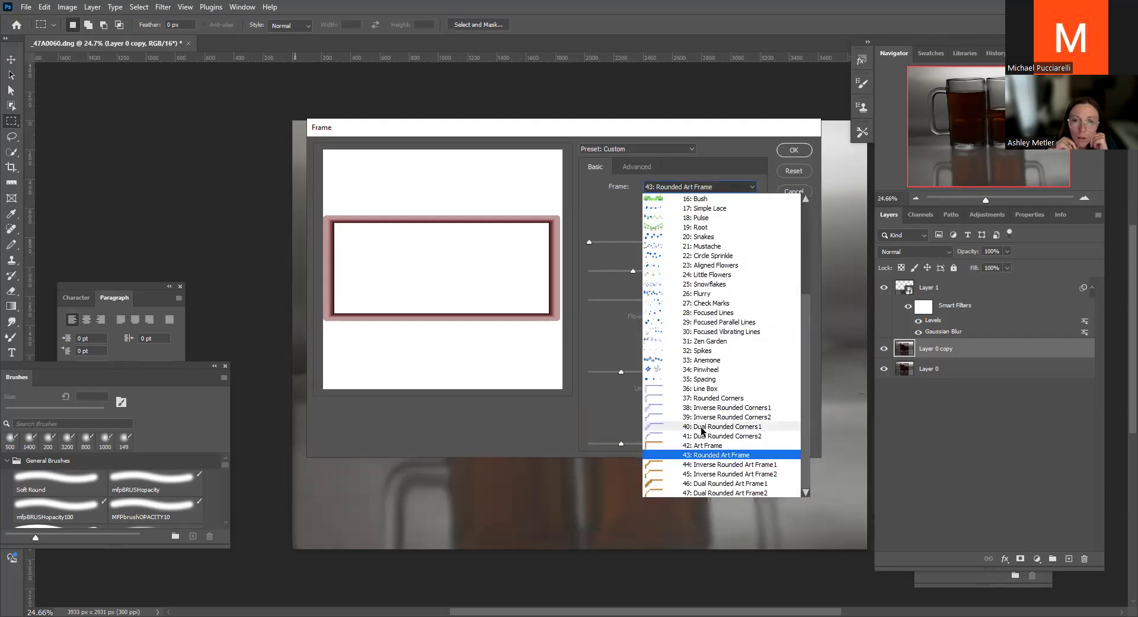
click(706, 446)
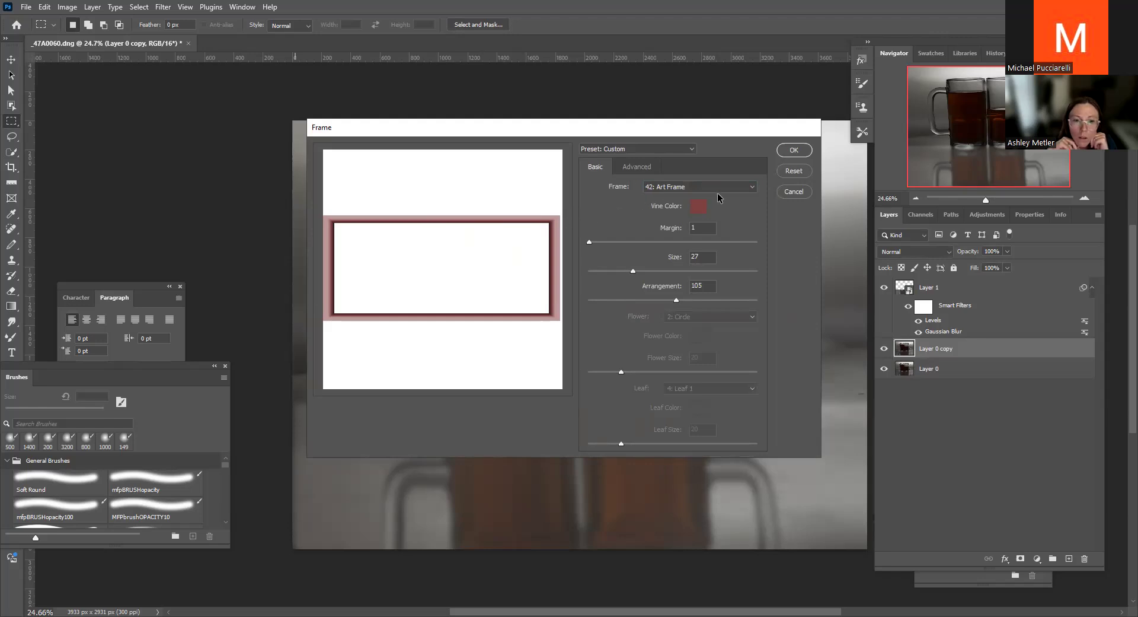
click(751, 187)
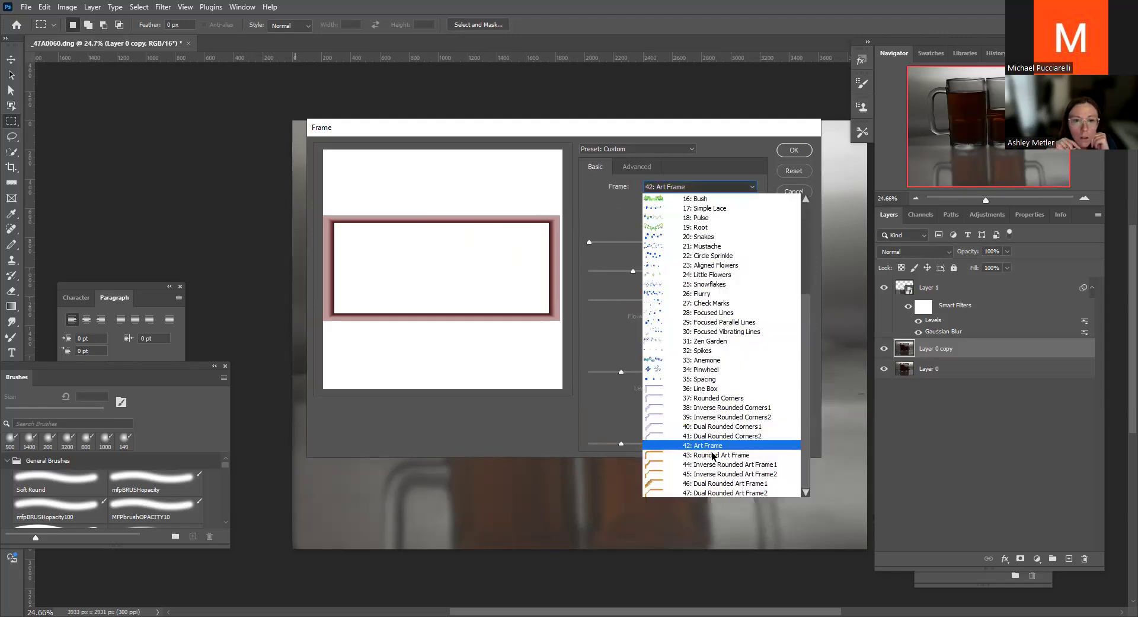
click(716, 455)
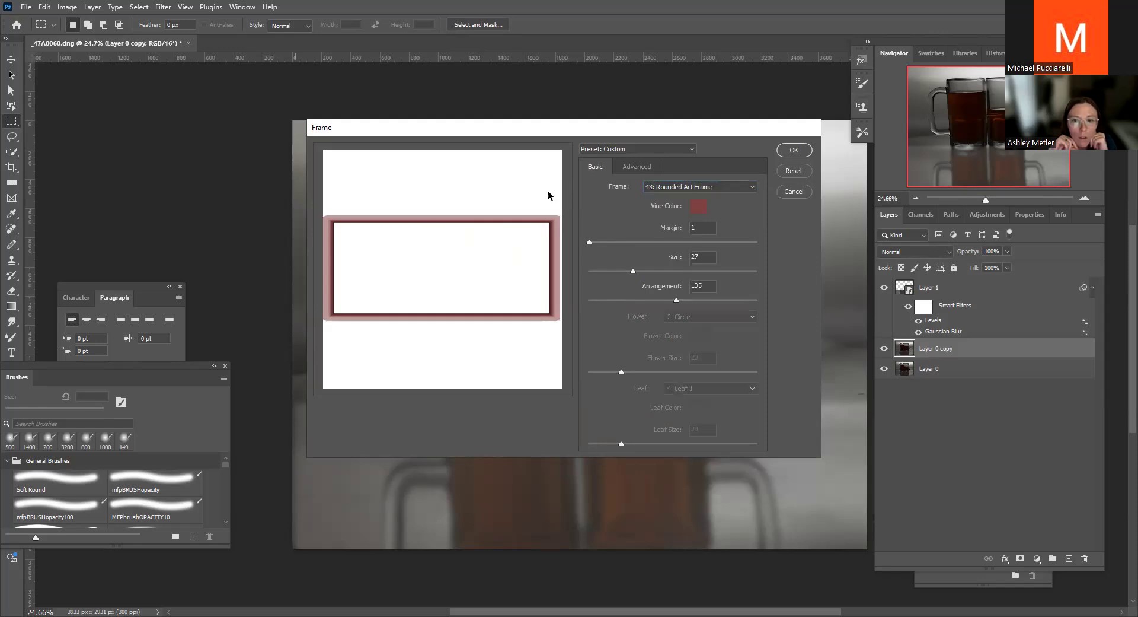
Set the frame size to 20 and test the Advanced angle, keeping square corners
click(644, 272)
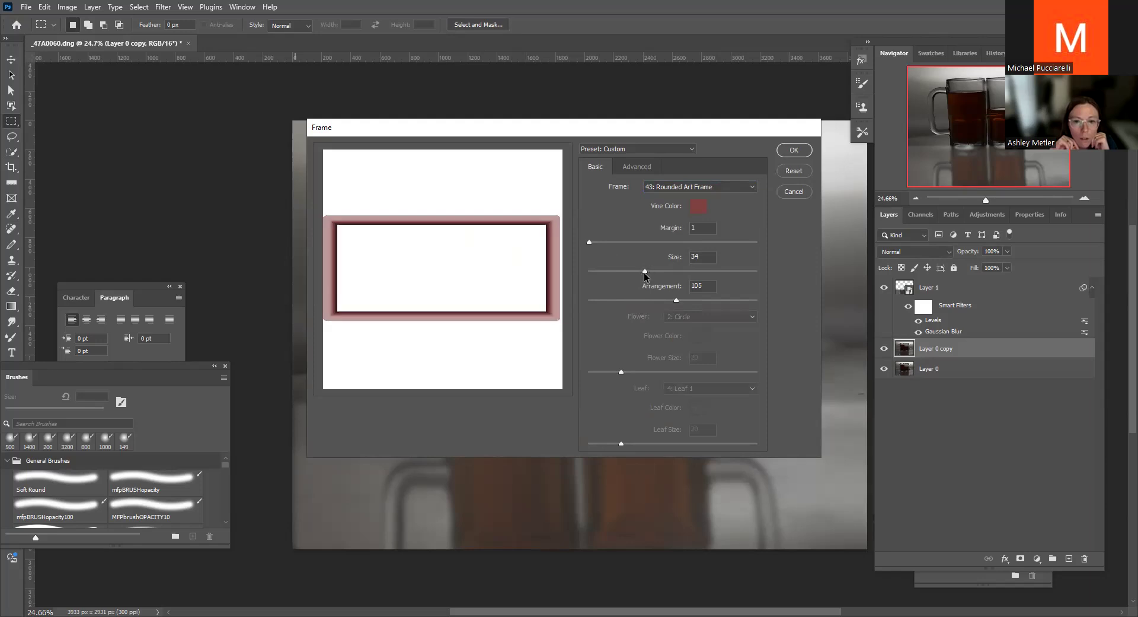
click(622, 266)
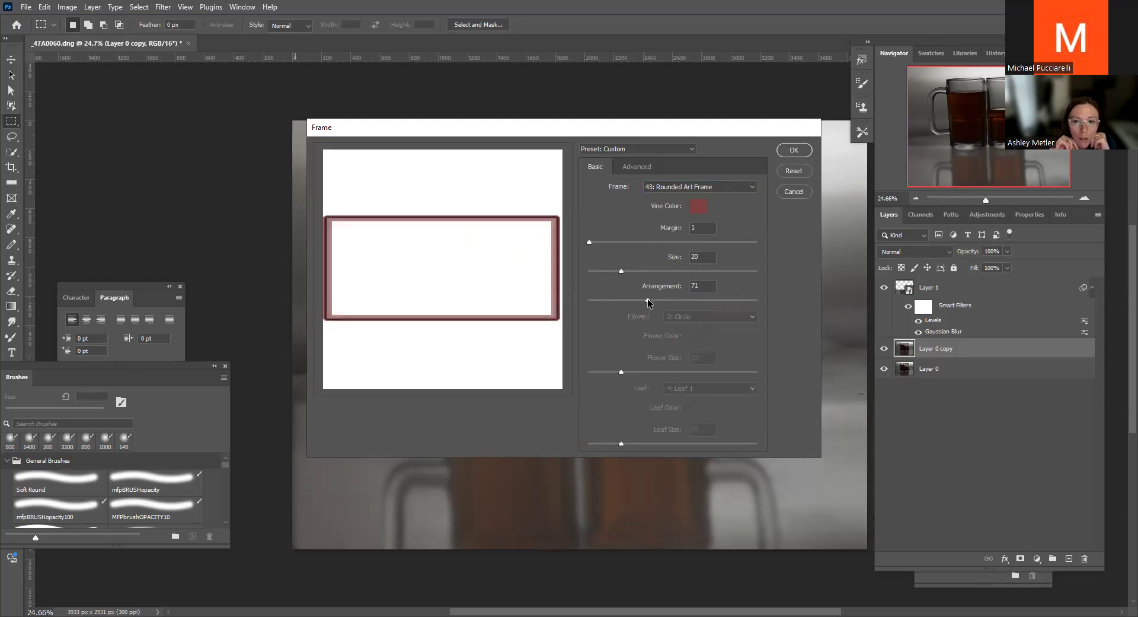
click(631, 171)
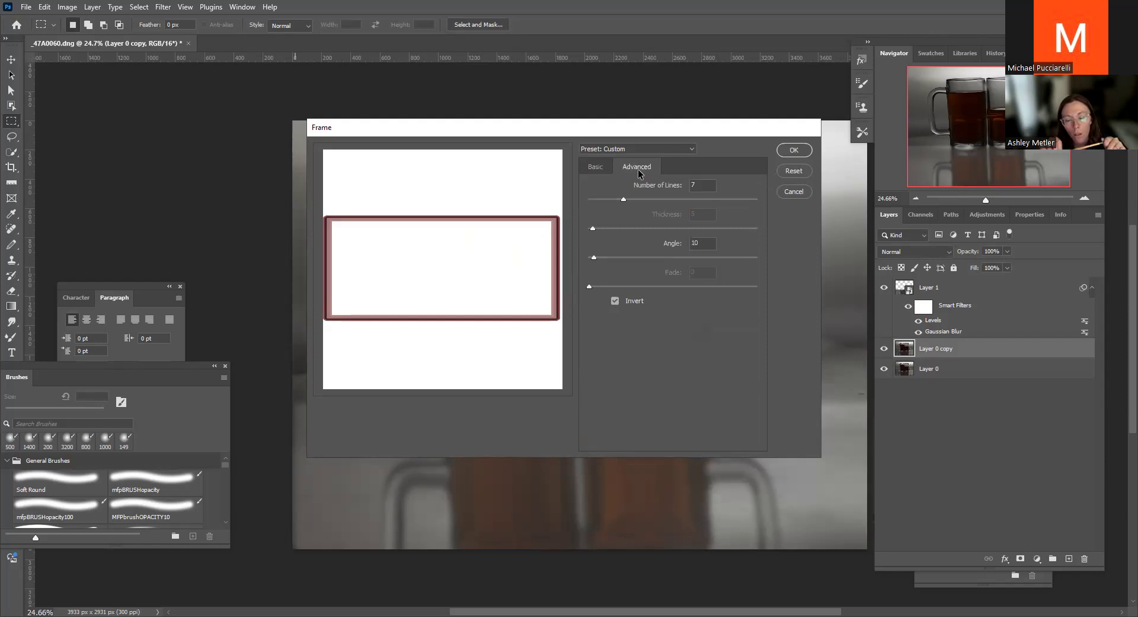
drag(593, 256, 615, 258)
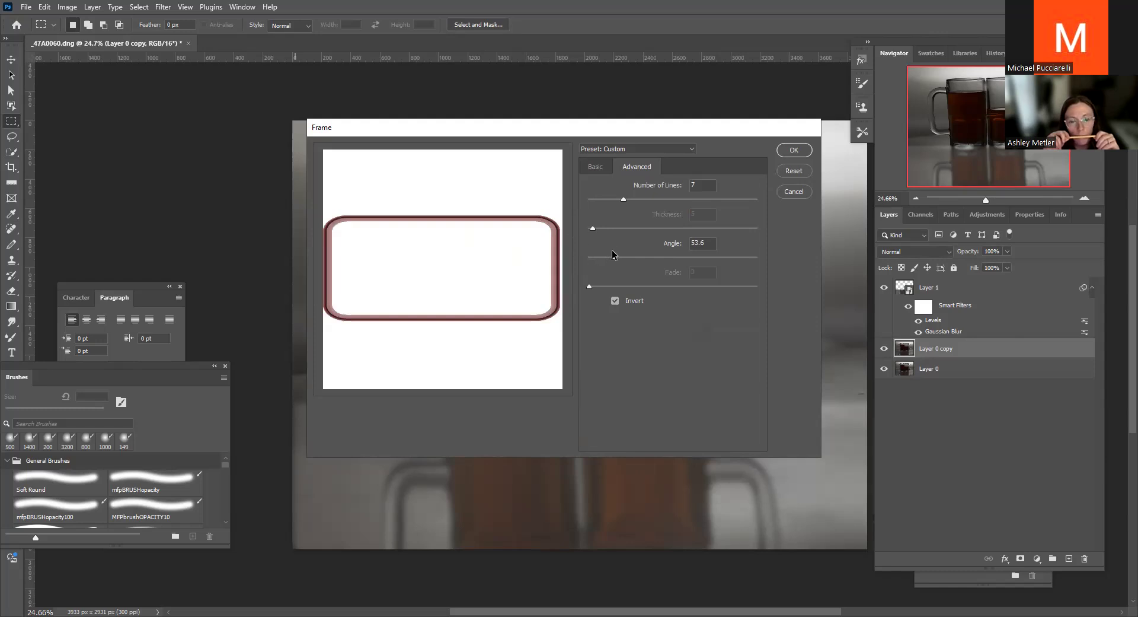
drag(594, 262, 592, 260)
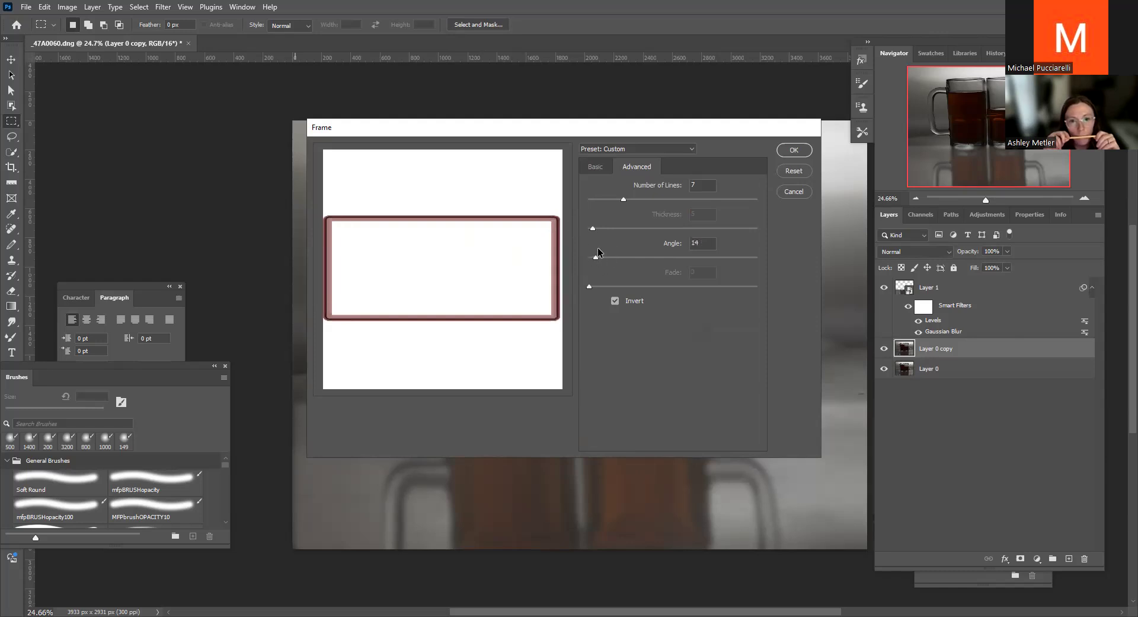
click(599, 168)
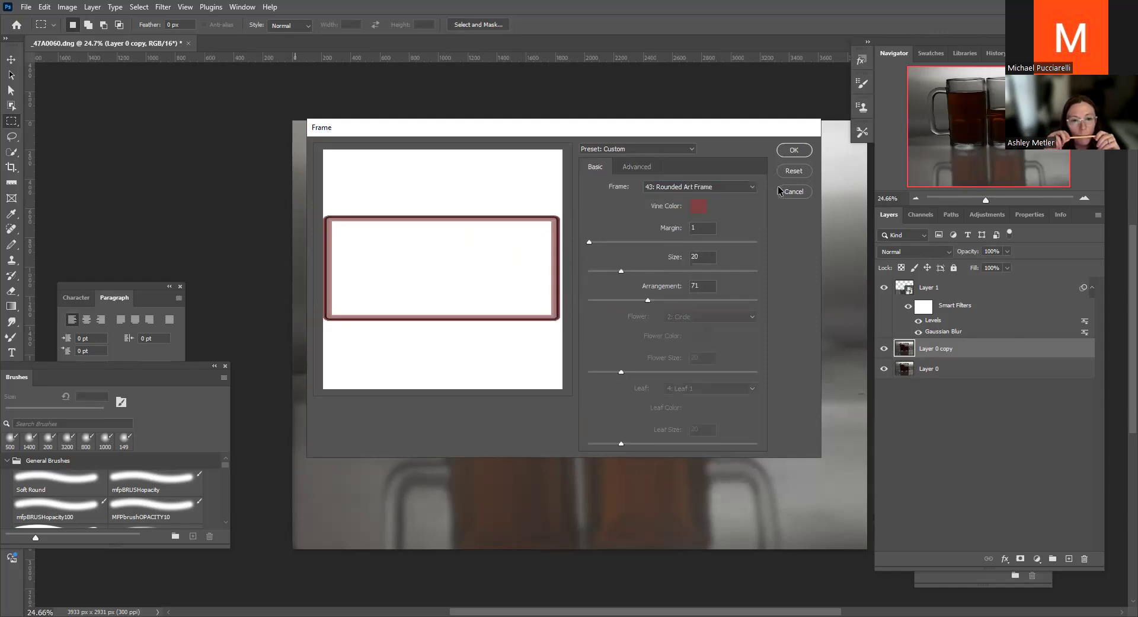
Choose the 42: Art Frame style and apply the picture frame
click(753, 189)
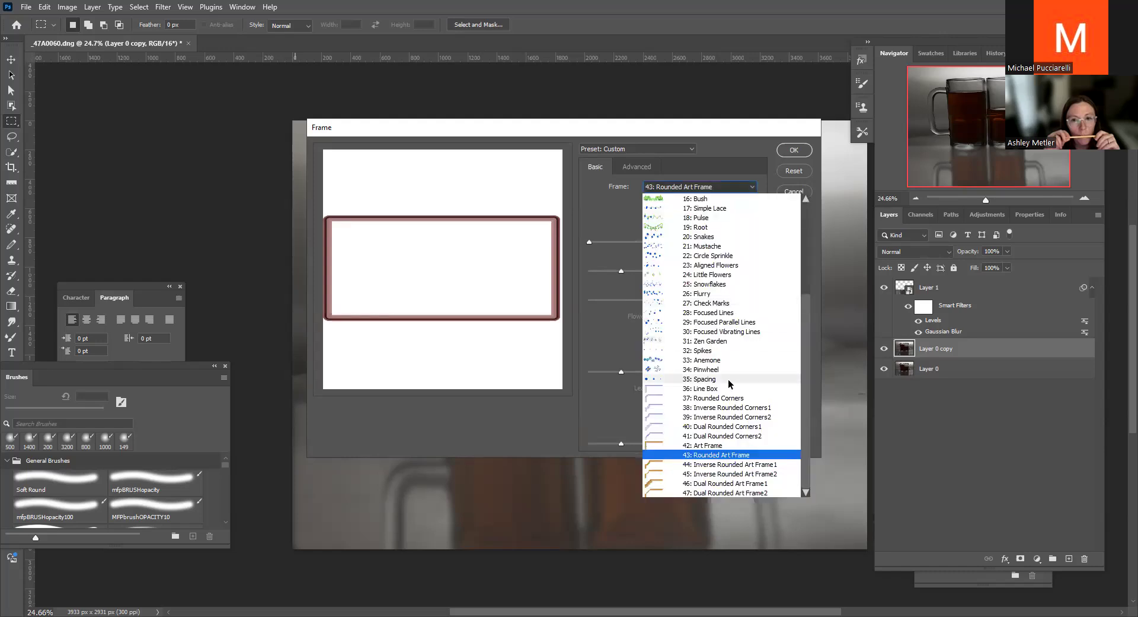
click(705, 445)
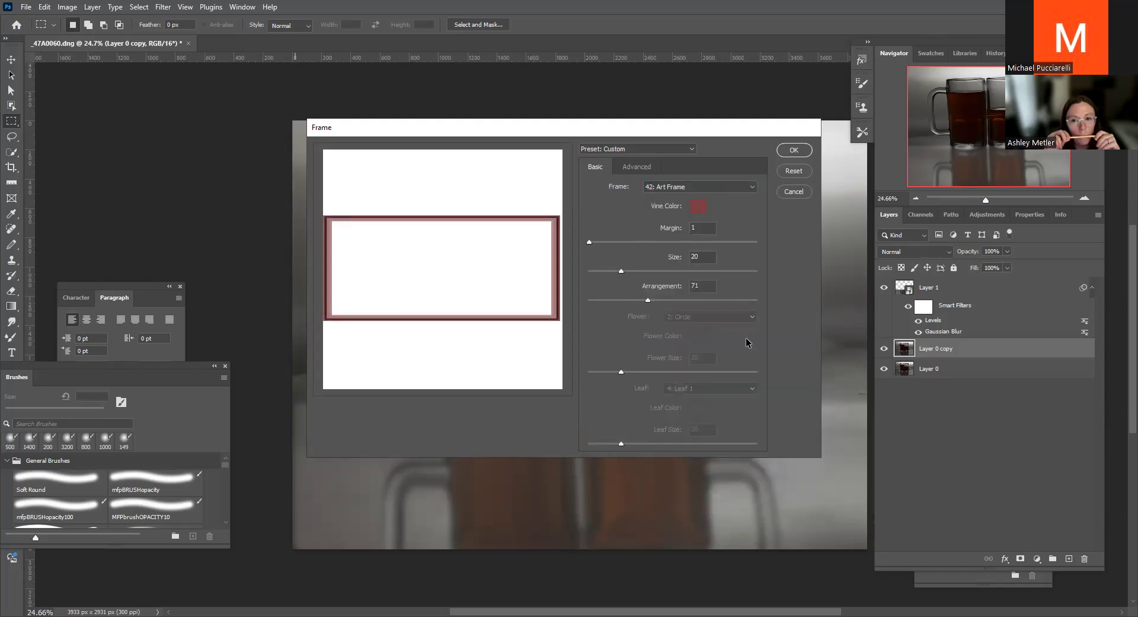
click(795, 150)
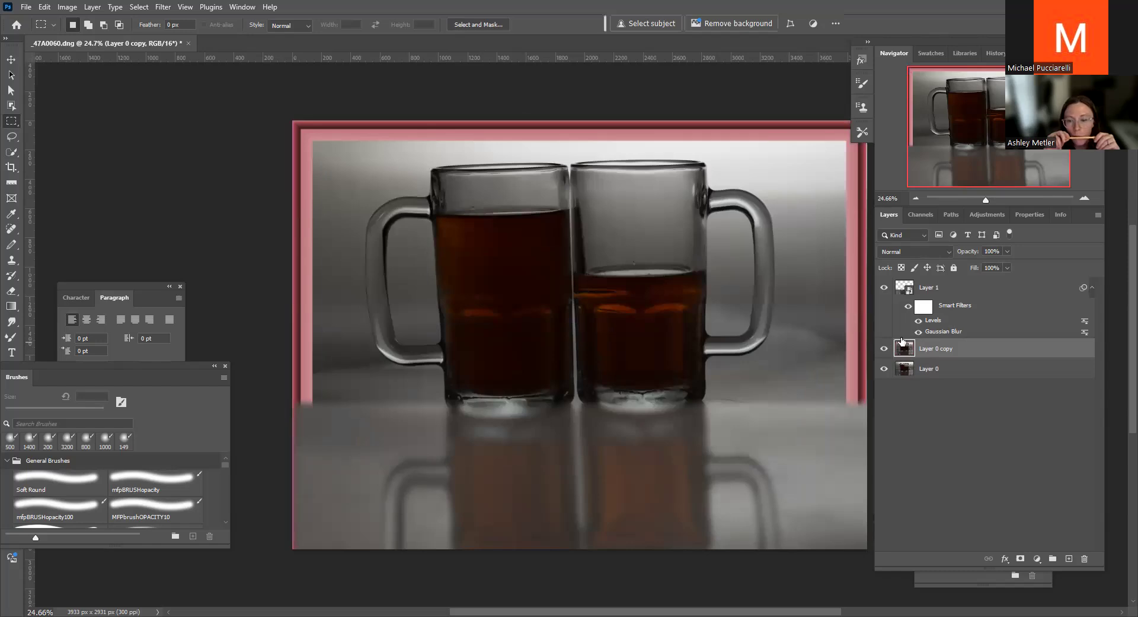
Move Layer 0 copy above Layer 1, then hide it and select Layer 0
drag(910, 283, 928, 302)
click(883, 288)
click(884, 289)
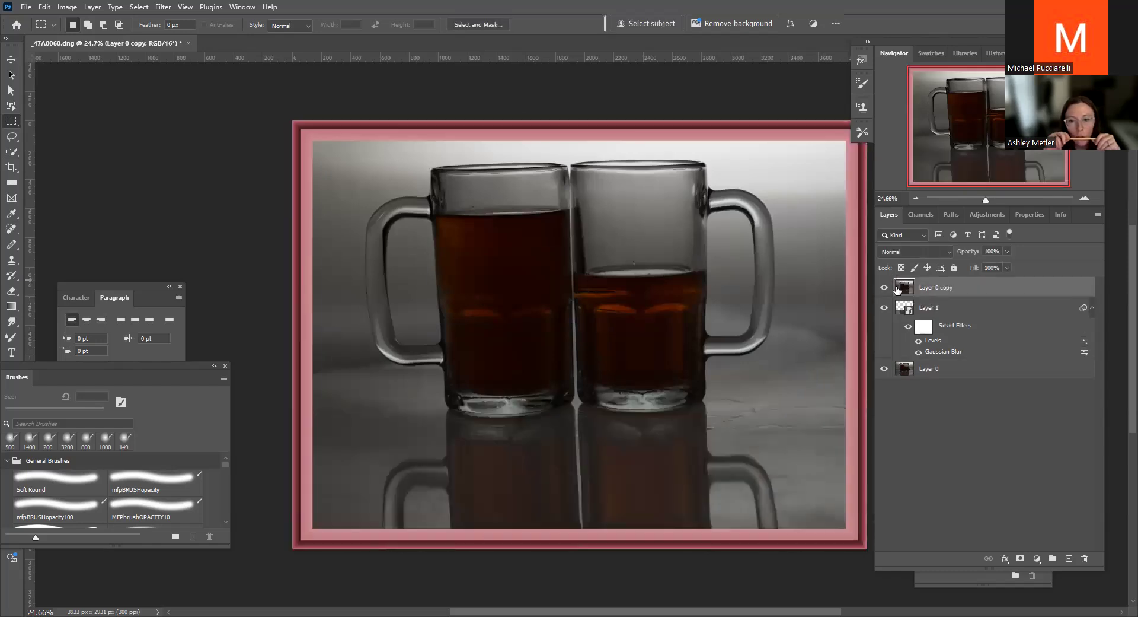
click(164, 7)
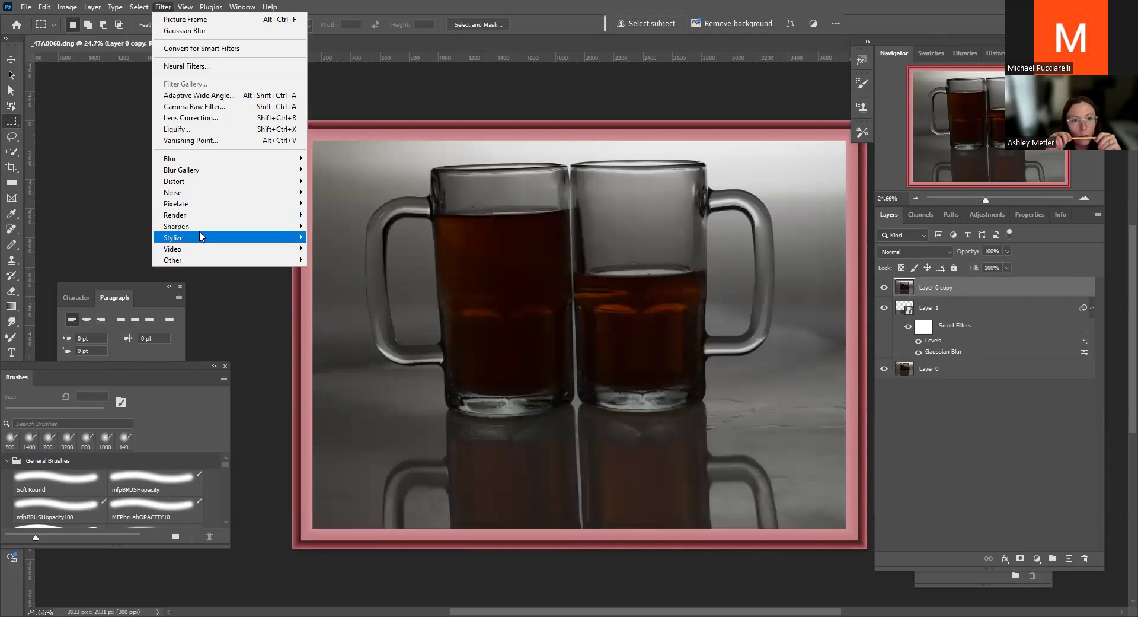
mouse_move(176, 214)
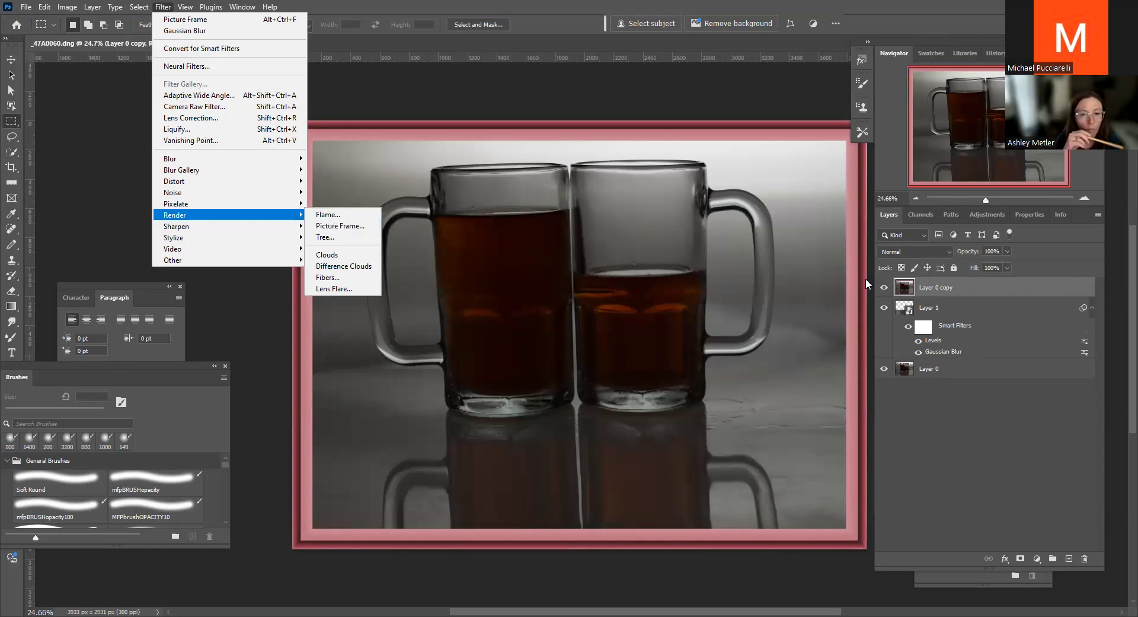
click(884, 287)
click(909, 369)
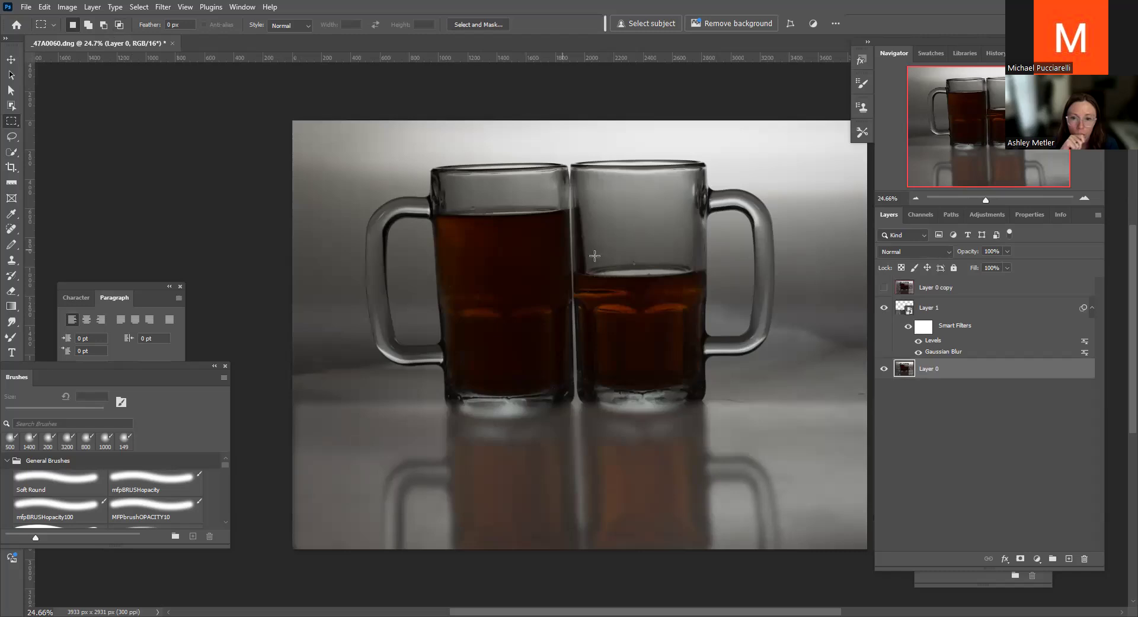
Open the teaR6FRAMExp PSD file through File > Open
click(27, 11)
click(39, 33)
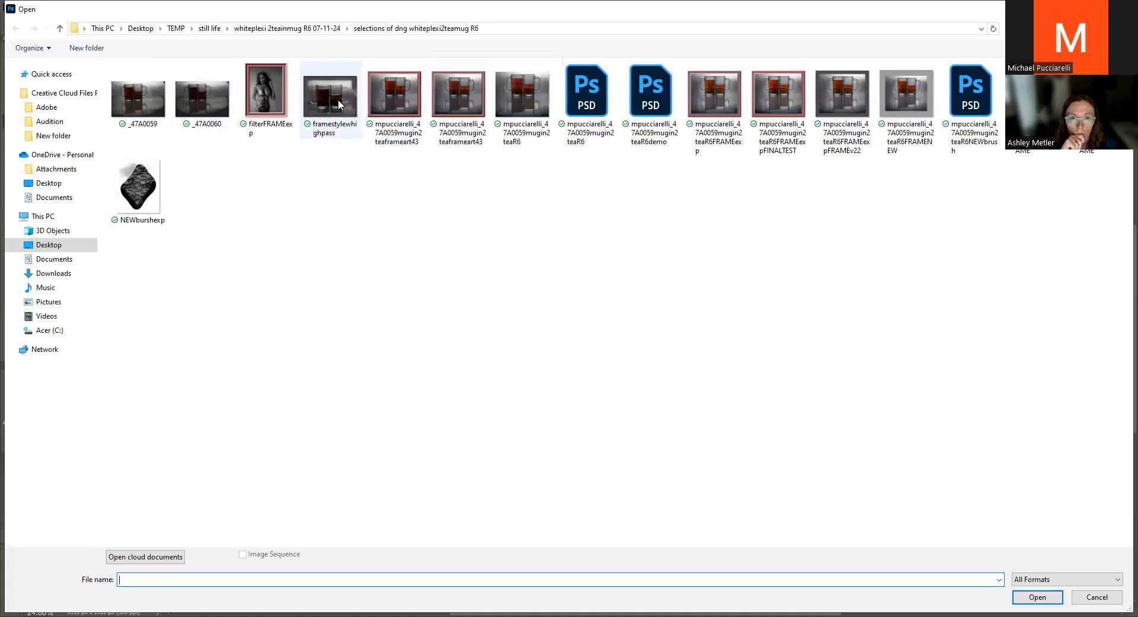
click(719, 104)
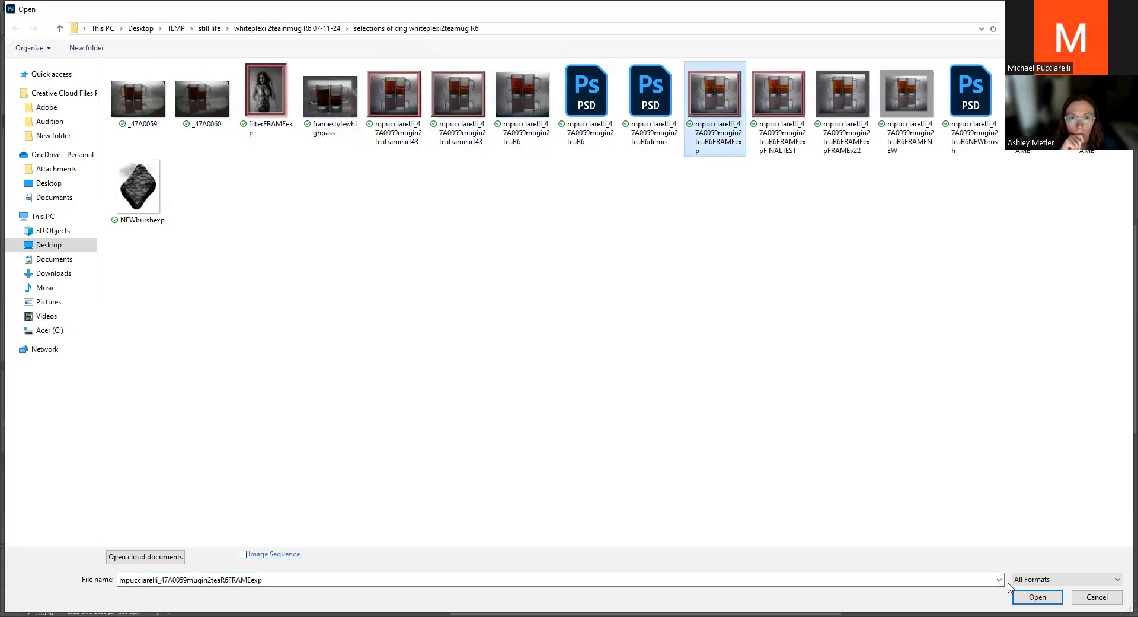
click(1037, 597)
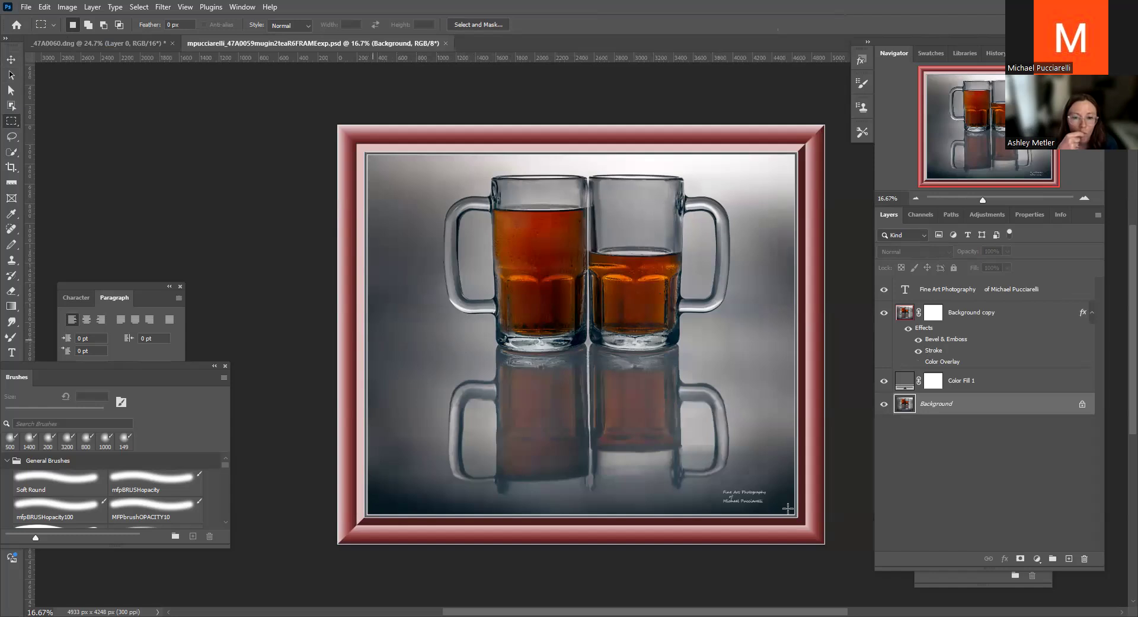
Draw a rectangular marquee selection over the reflection below the mugs
drag(804, 505, 795, 510)
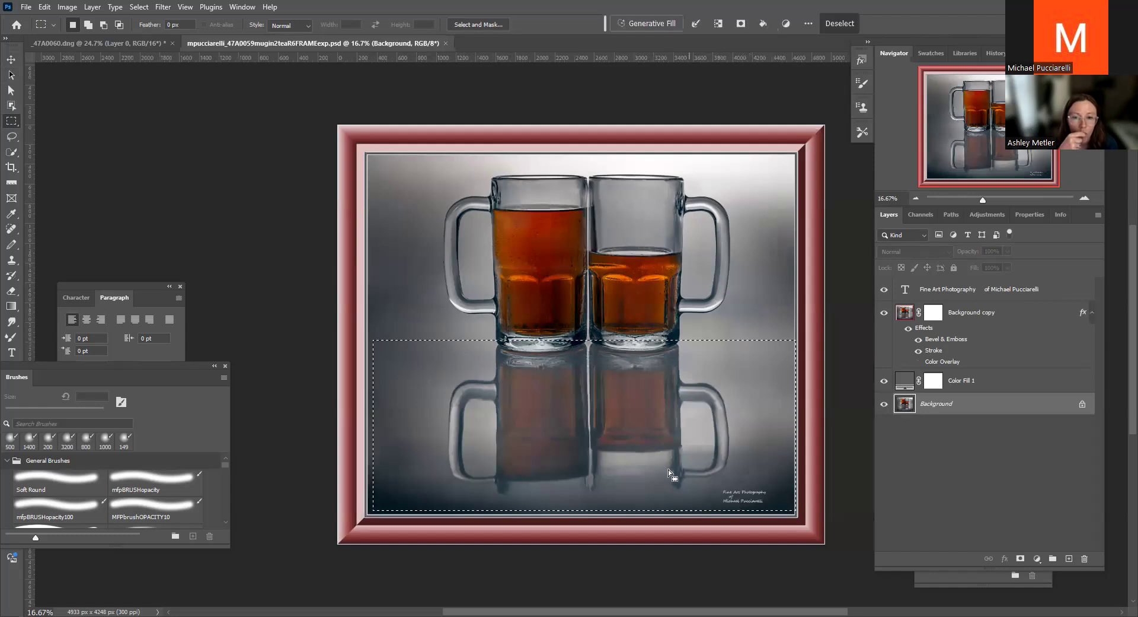
click(375, 328)
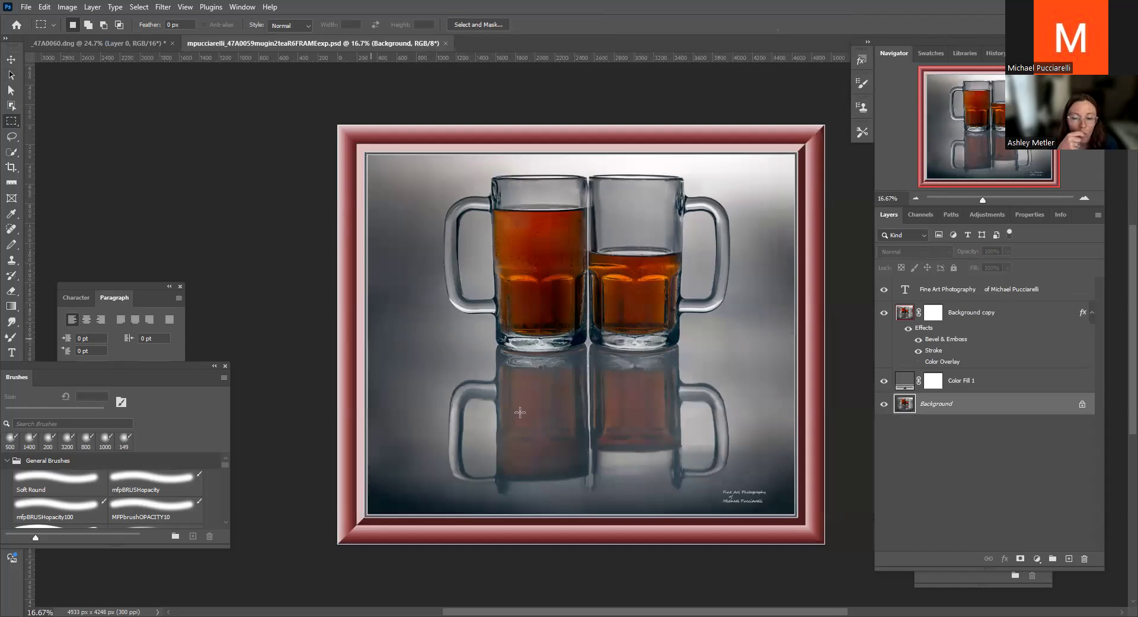
drag(720, 497, 797, 515)
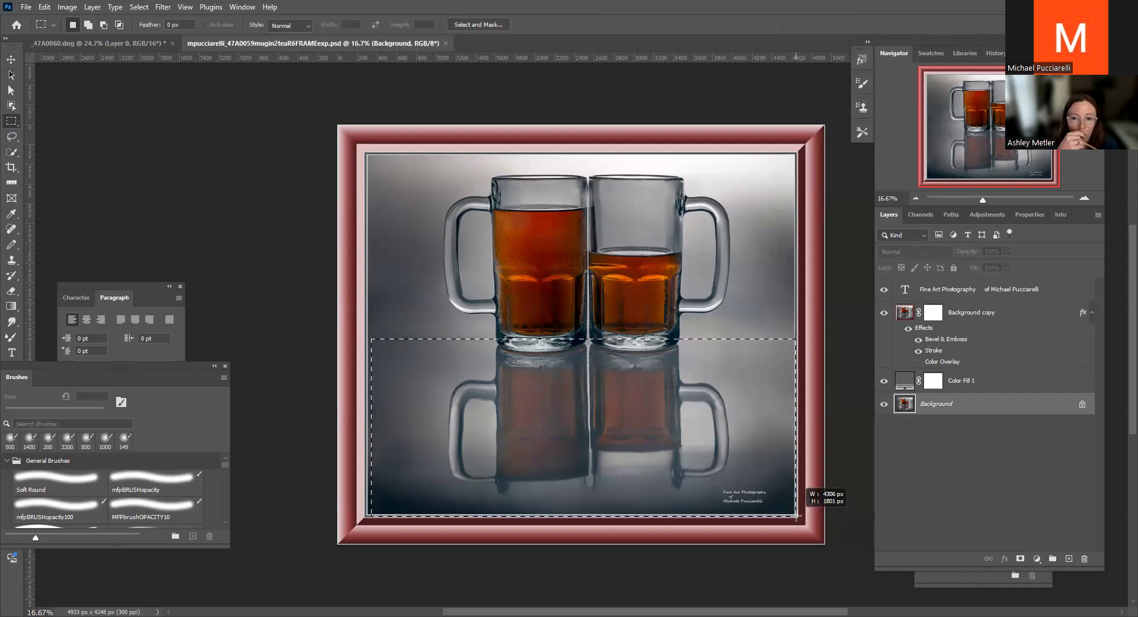
drag(802, 508, 798, 512)
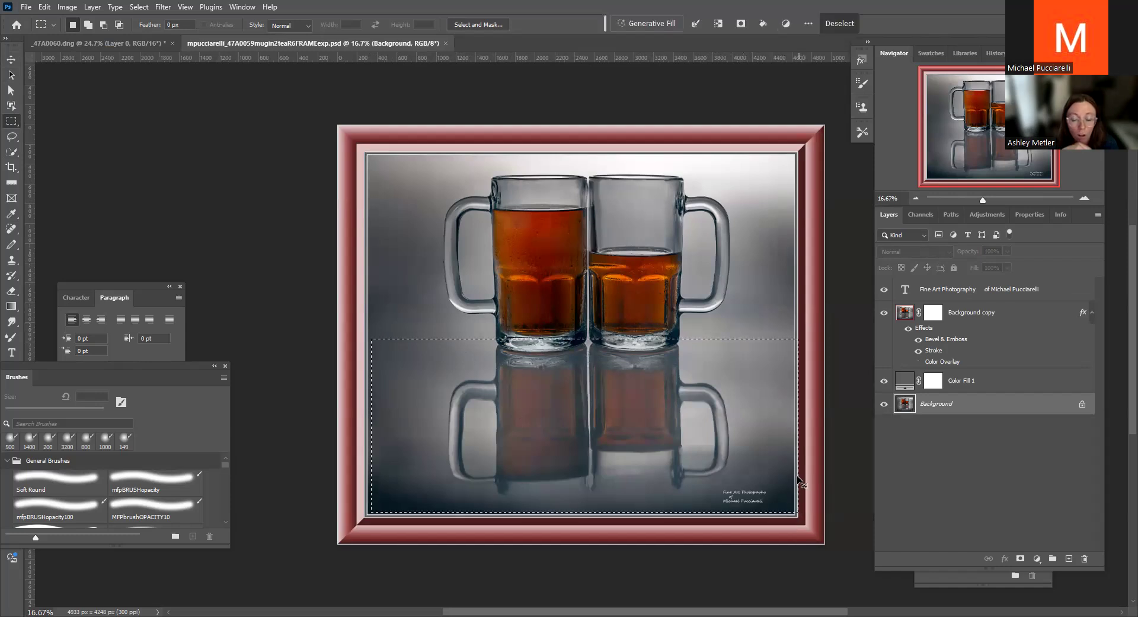
On the _47A0060.dng photo, hide Layer 1 and the framed Layer 0 copy
click(89, 44)
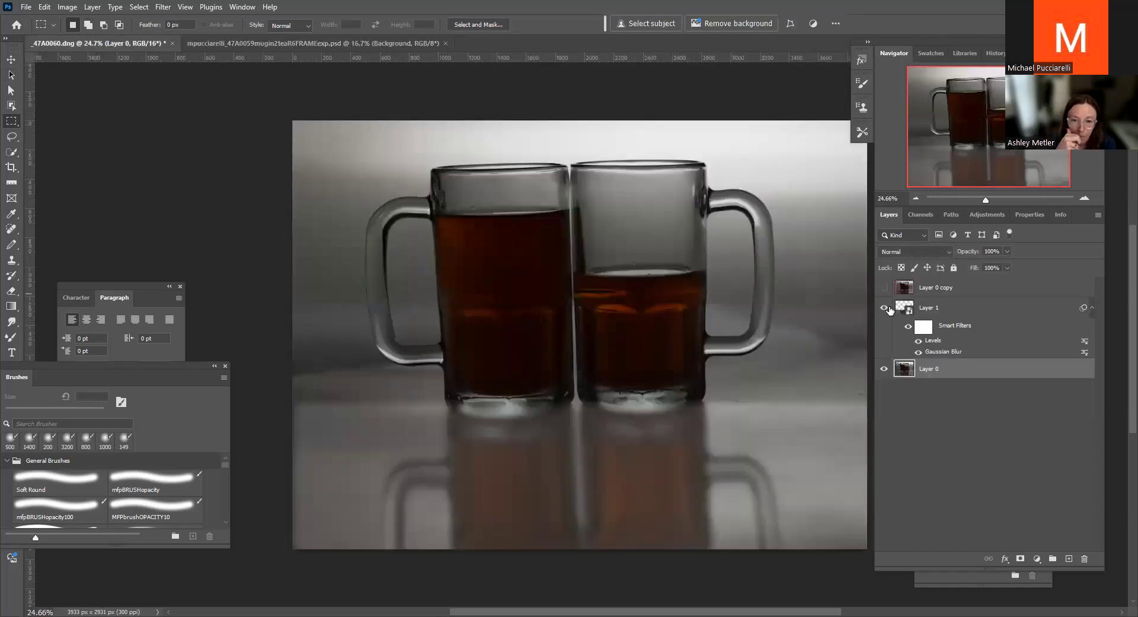
click(887, 307)
click(887, 307)
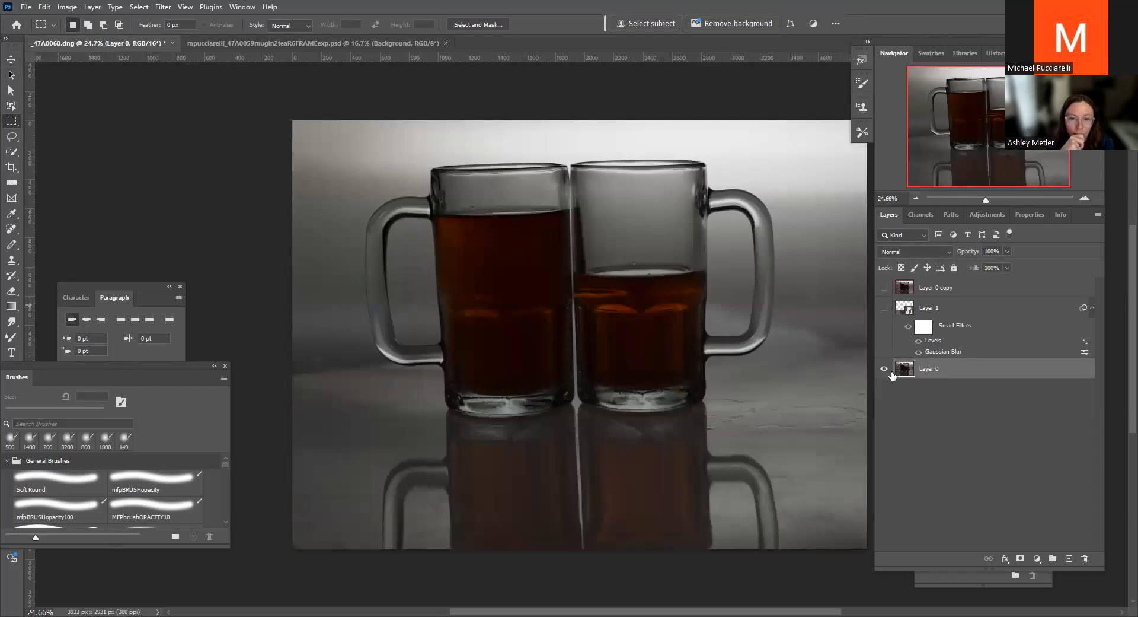
click(885, 307)
click(885, 307)
click(884, 288)
click(885, 289)
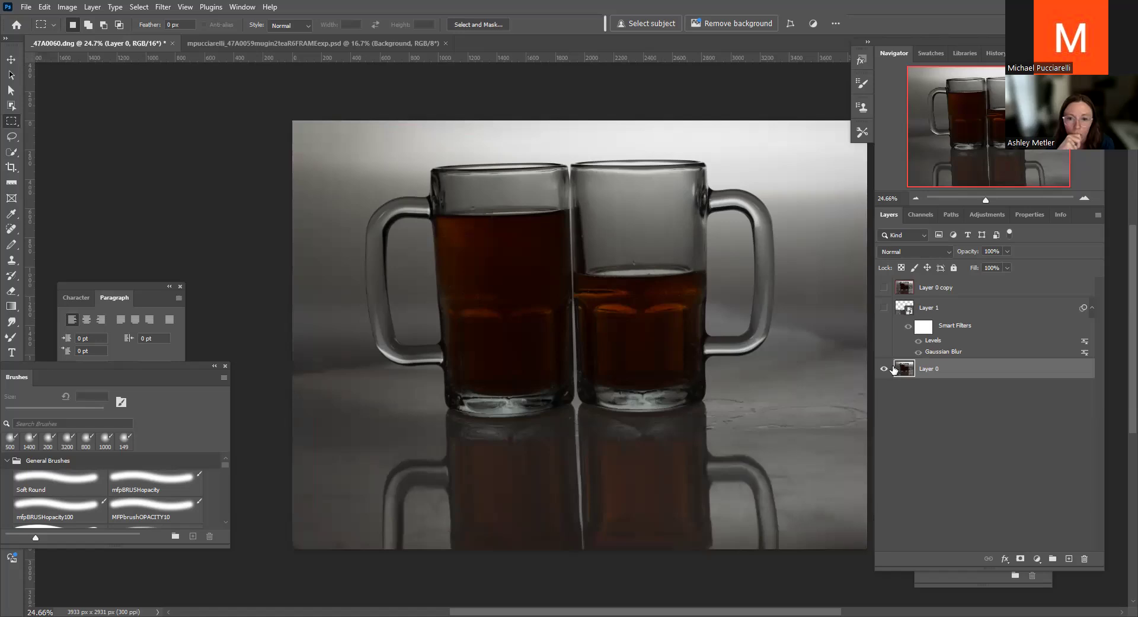
Paste the reflection as a new layer, remove it again, and return to the _47A0060 photo
key(ctrl+v)
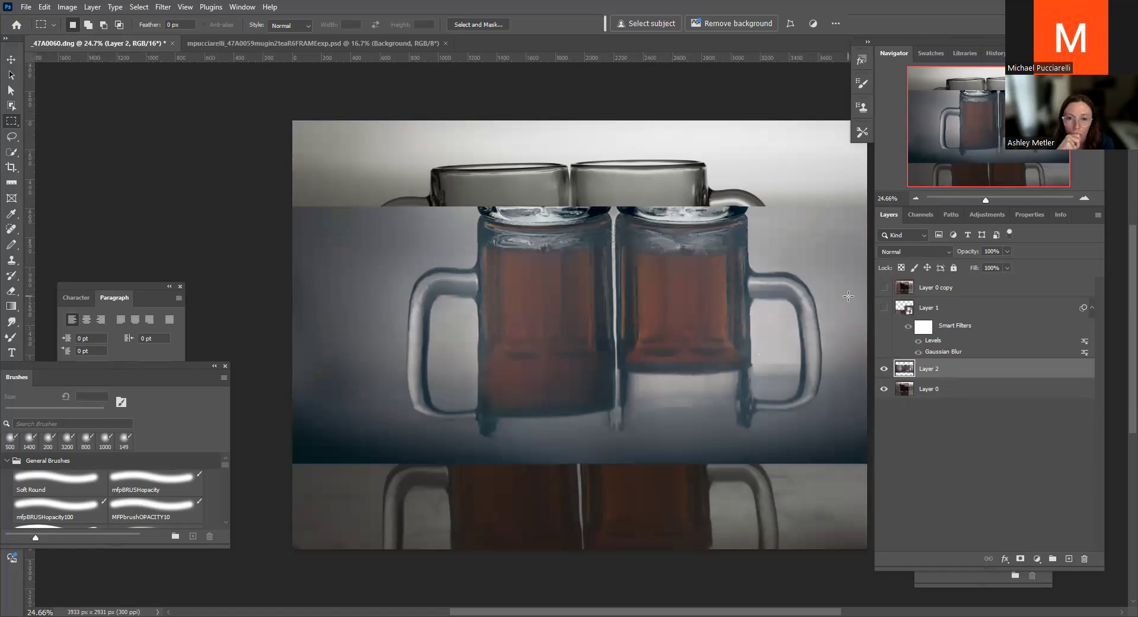
key(Delete)
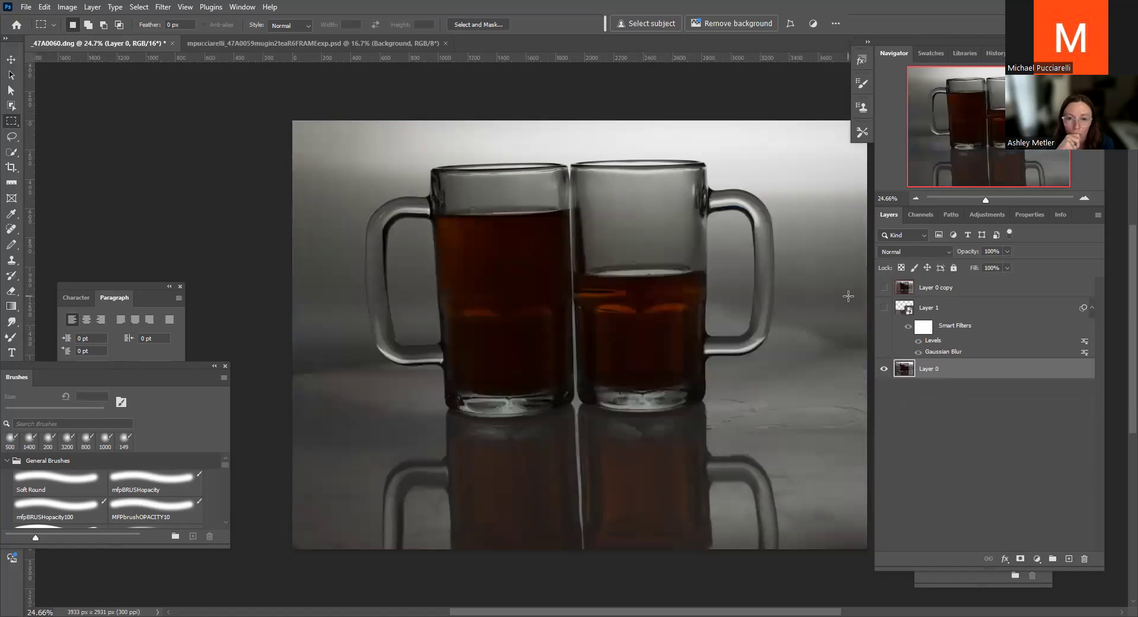
click(308, 45)
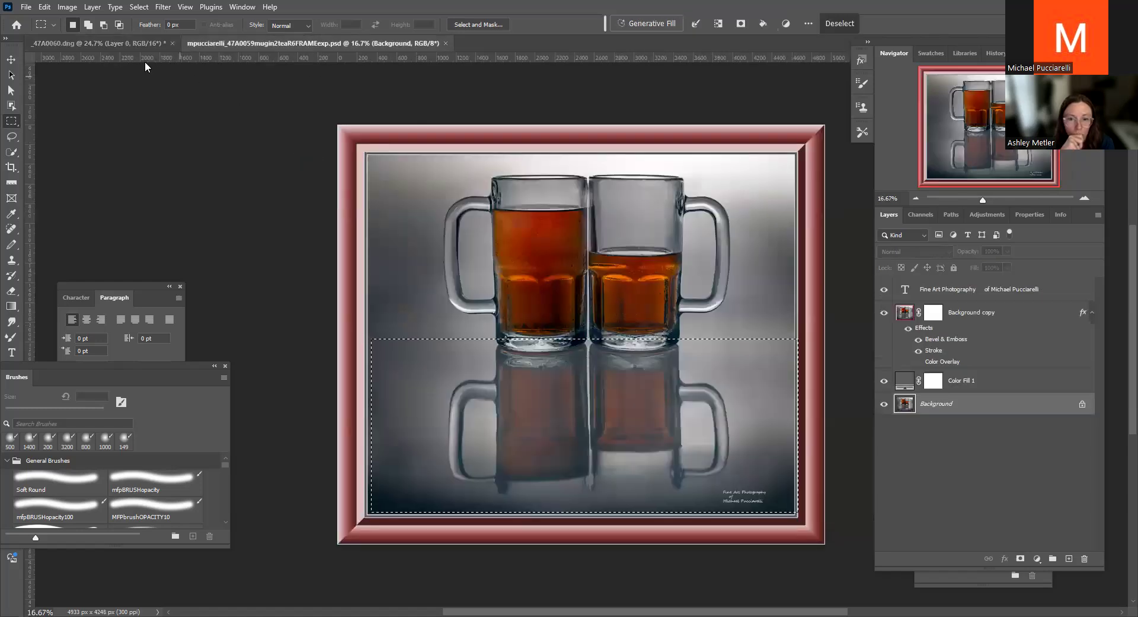
click(105, 43)
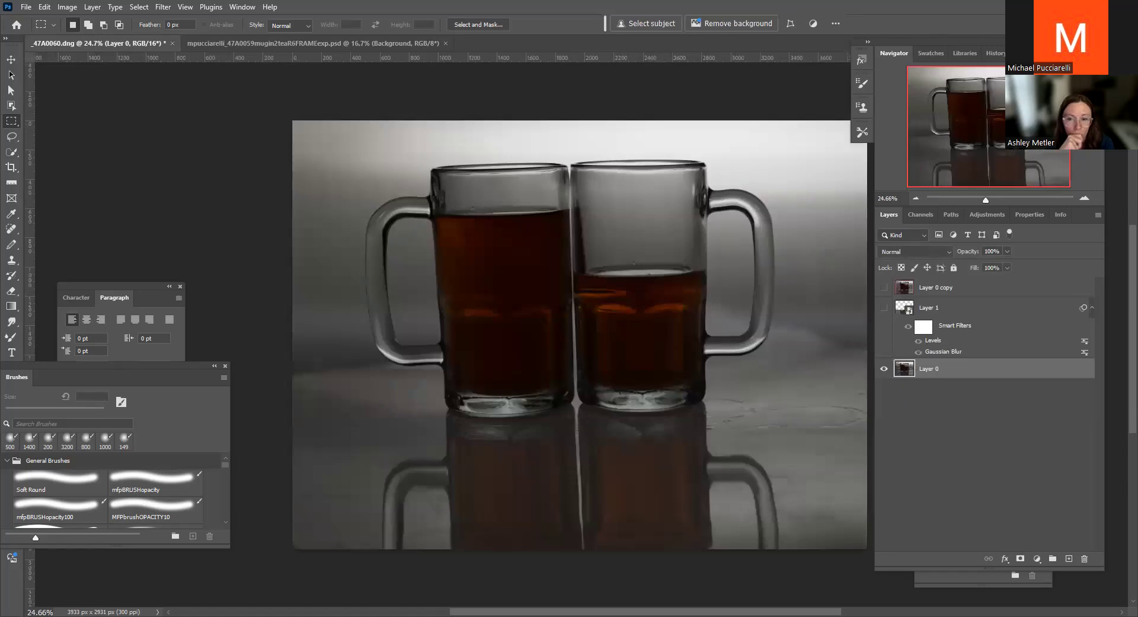
Play the MFPlightpaintpaste action for a masked Lighten Layer 2, then reposition the Brushes panel
key(alt+F9)
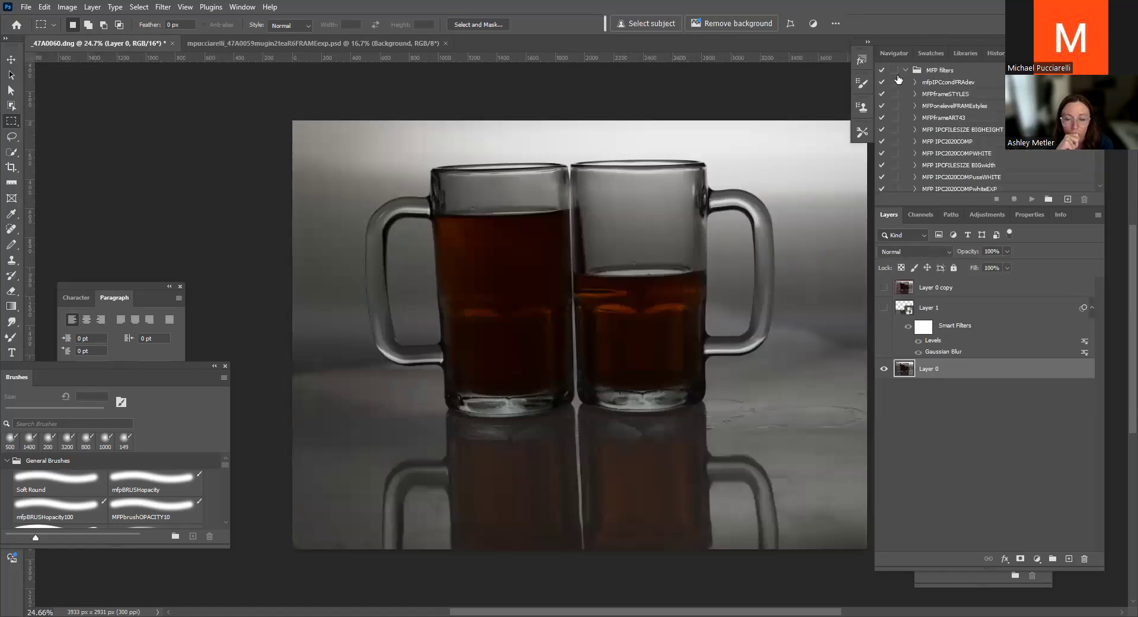
click(906, 70)
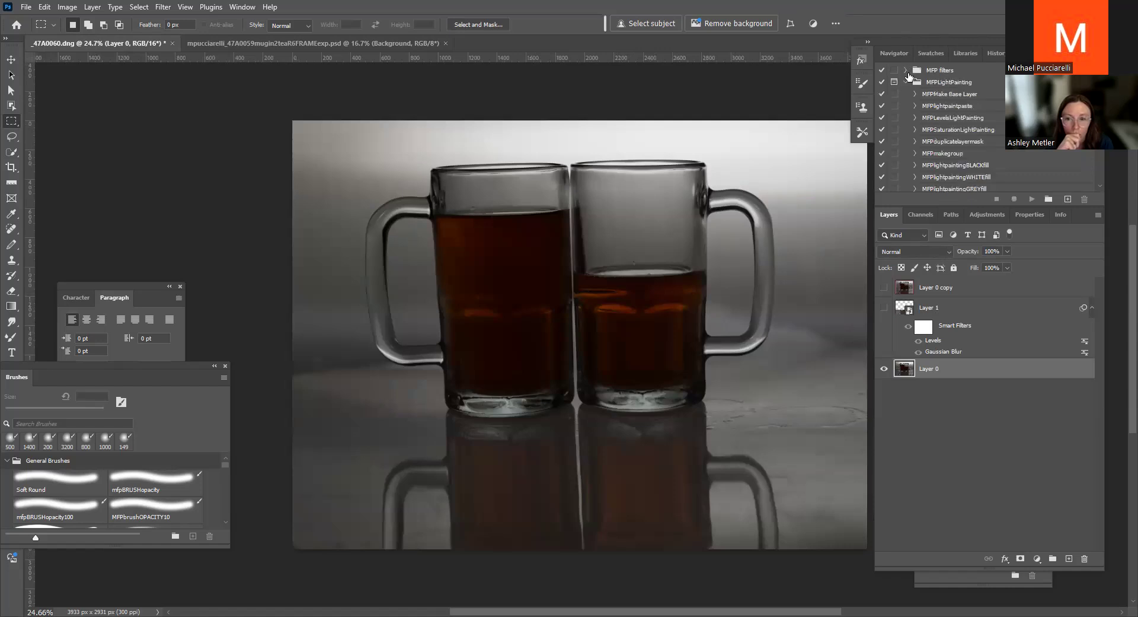
click(944, 106)
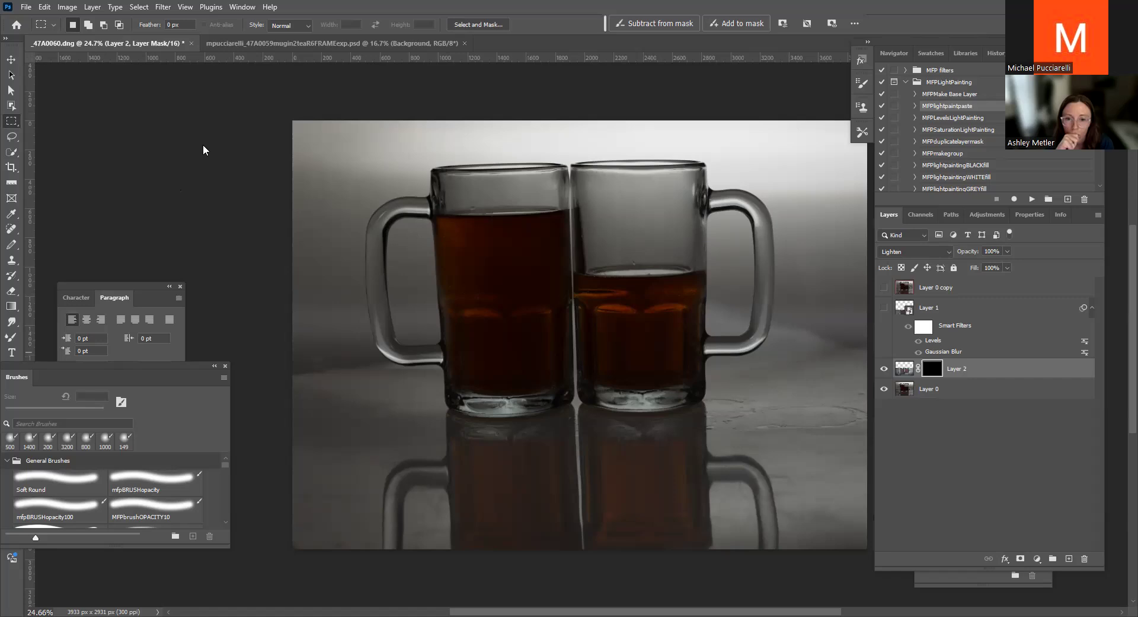
drag(17, 377, 173, 130)
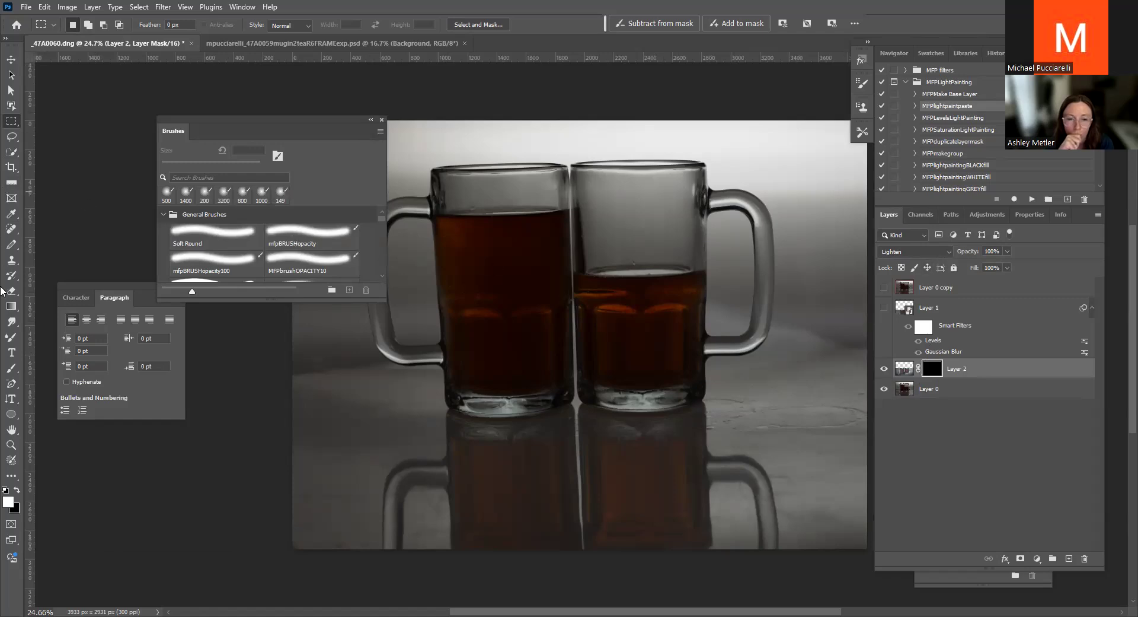
Paint white at 10% opacity with a 1300 px brush over the right mug's base and reflection
click(12, 370)
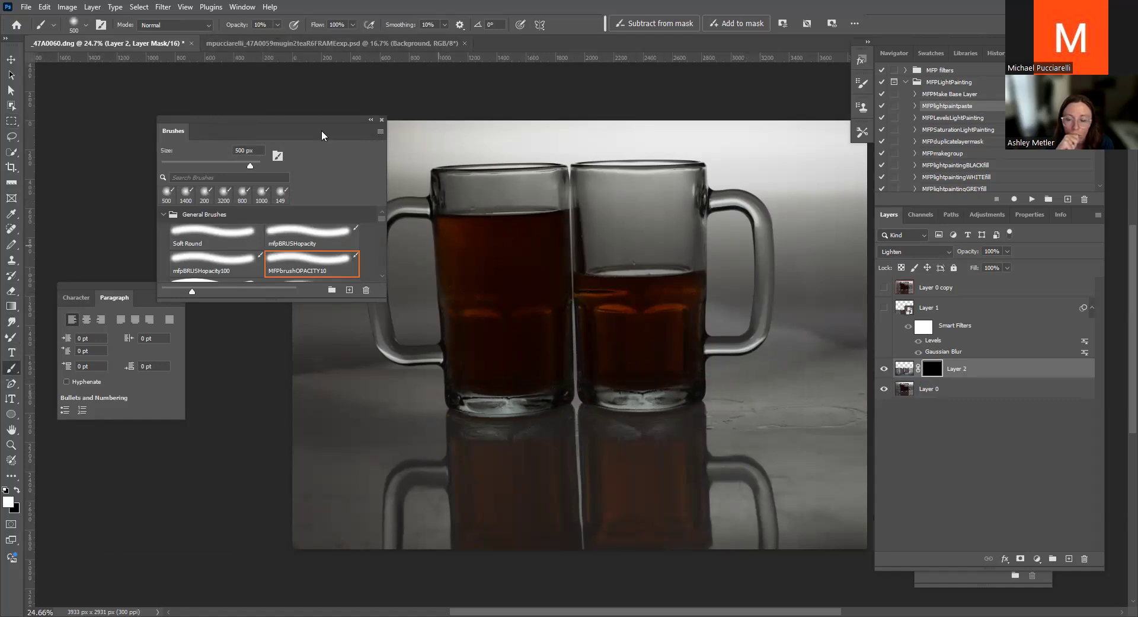
click(279, 43)
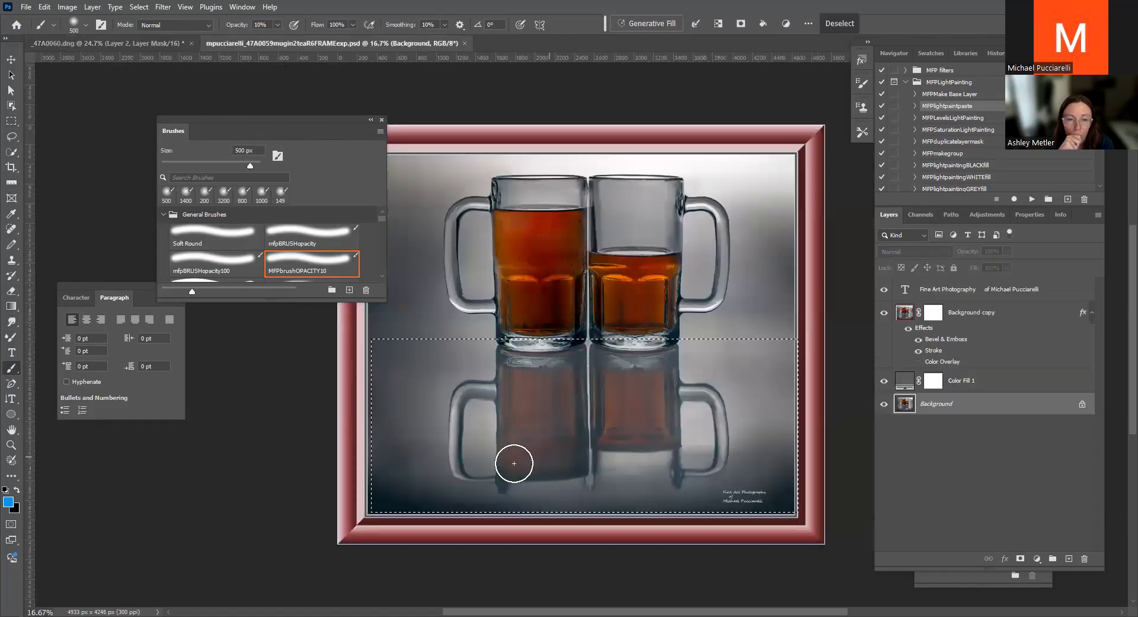
click(165, 43)
key(bracketright)
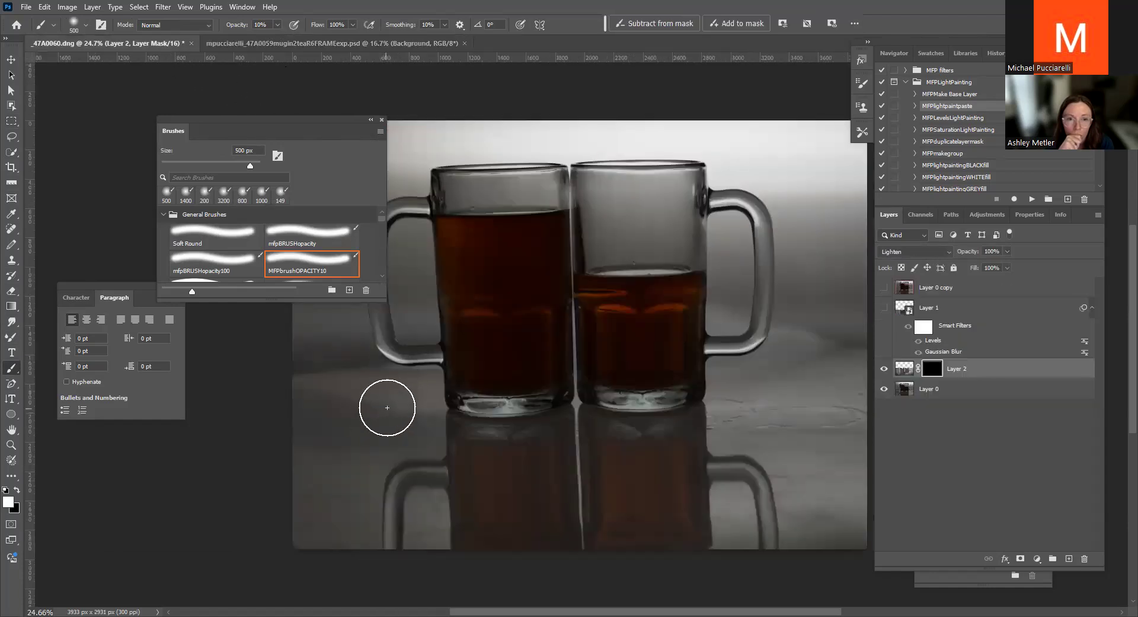
mouse_move(330, 424)
mouse_down()
mouse_move(440, 438)
mouse_move(425, 508)
mouse_up()
mouse_move(564, 437)
mouse_down()
mouse_move(680, 436)
mouse_move(815, 522)
mouse_up()
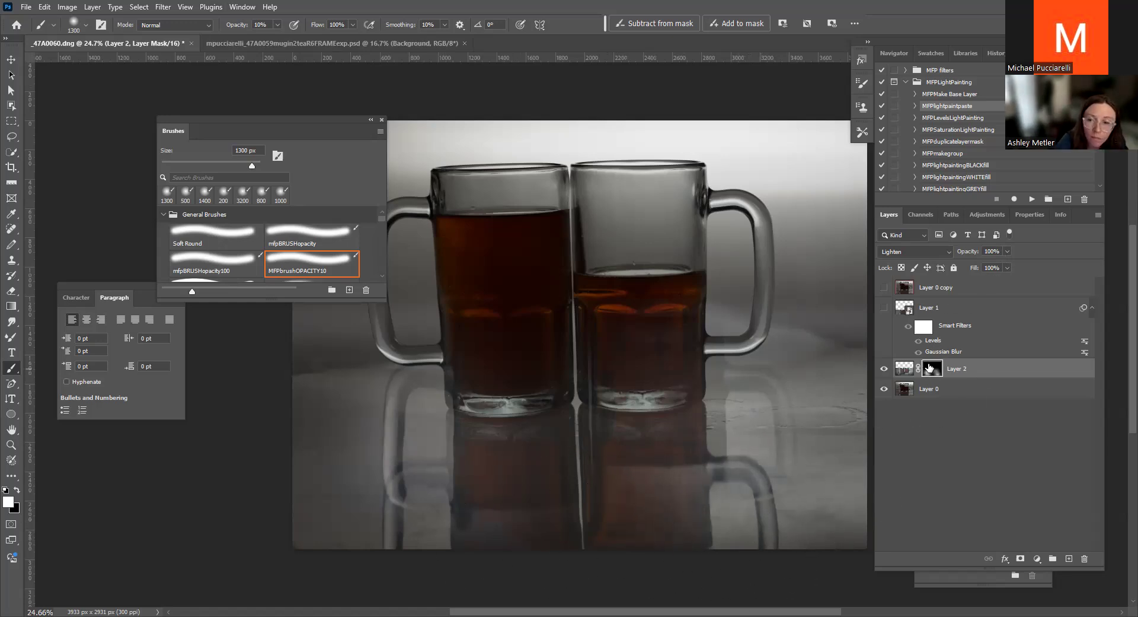
Inspect Layer 2's mask properties and preview a lower opacity before restoring it to 100%
double_click(933, 368)
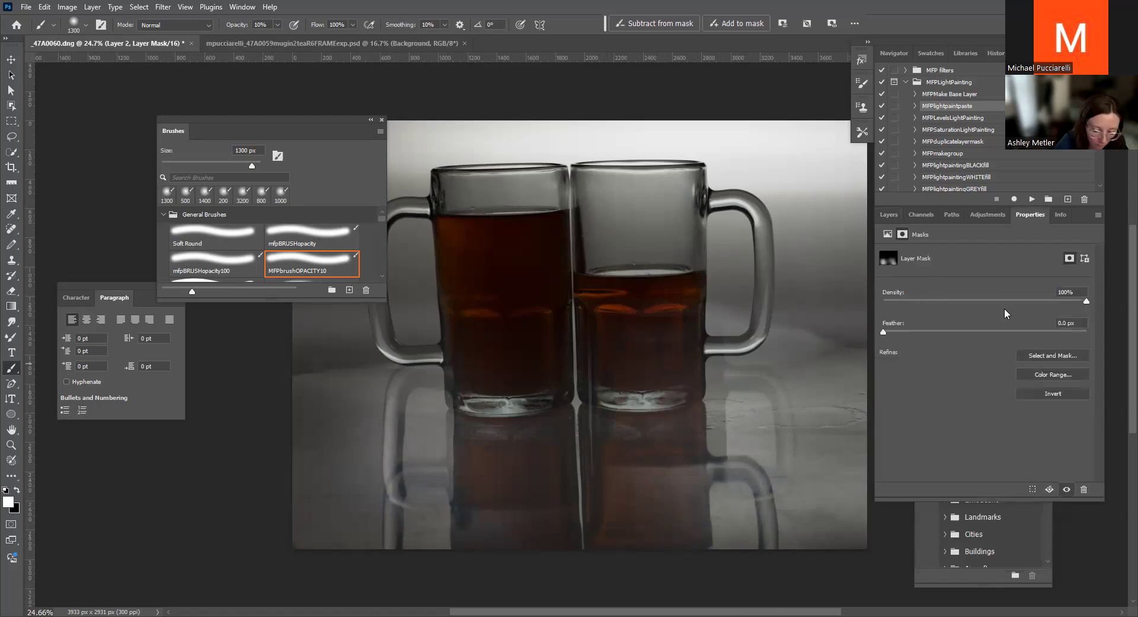
click(889, 215)
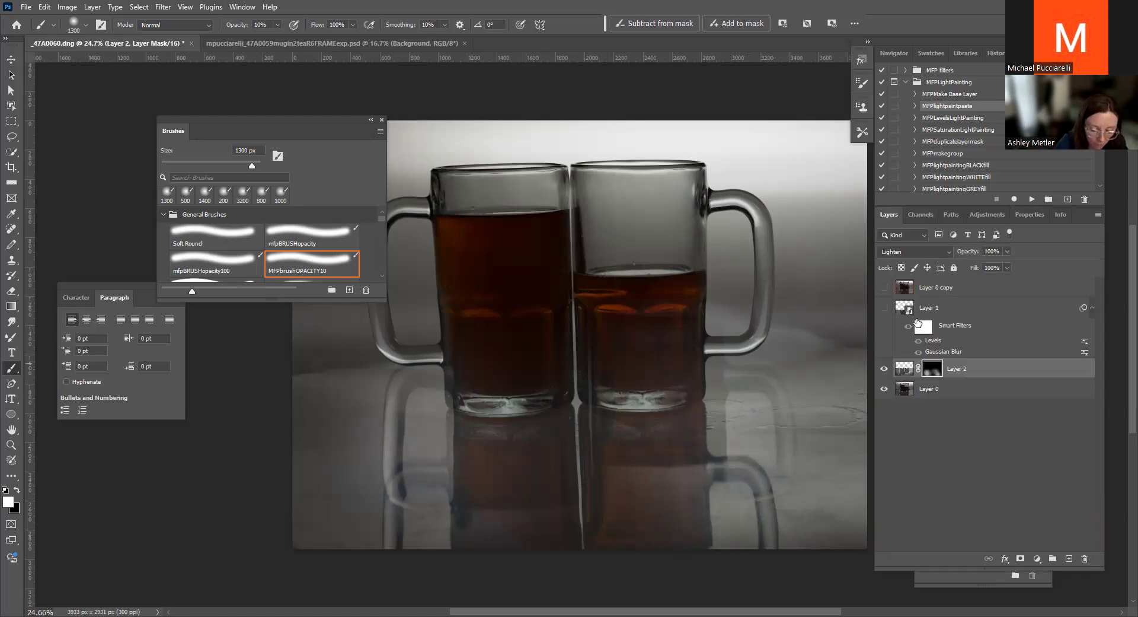
click(1006, 251)
drag(1009, 265, 977, 267)
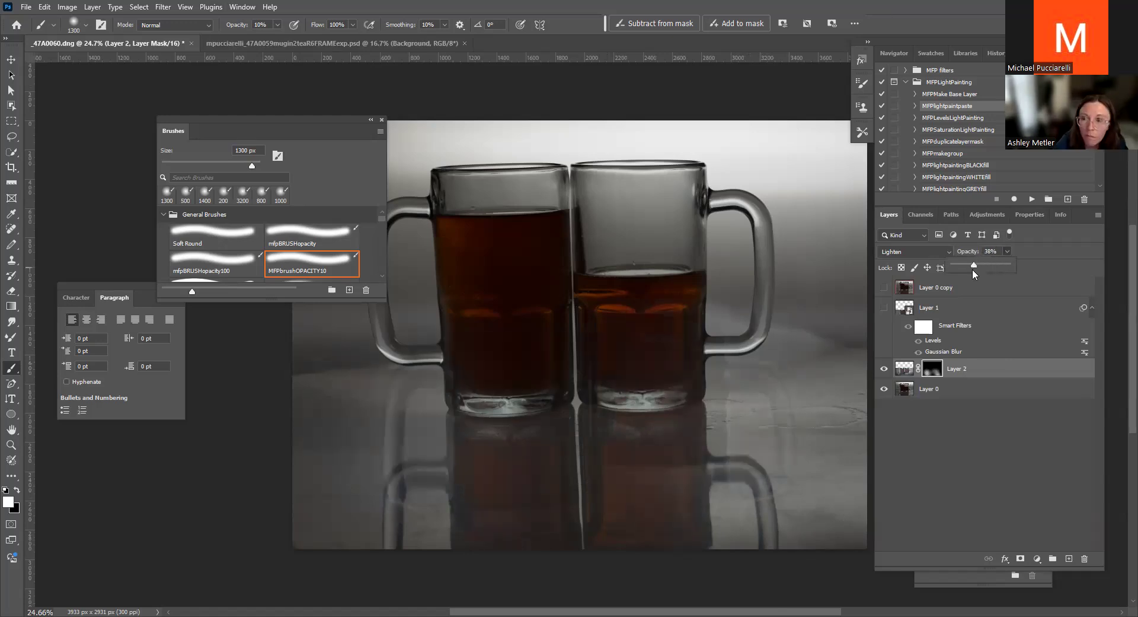
drag(966, 268, 1018, 268)
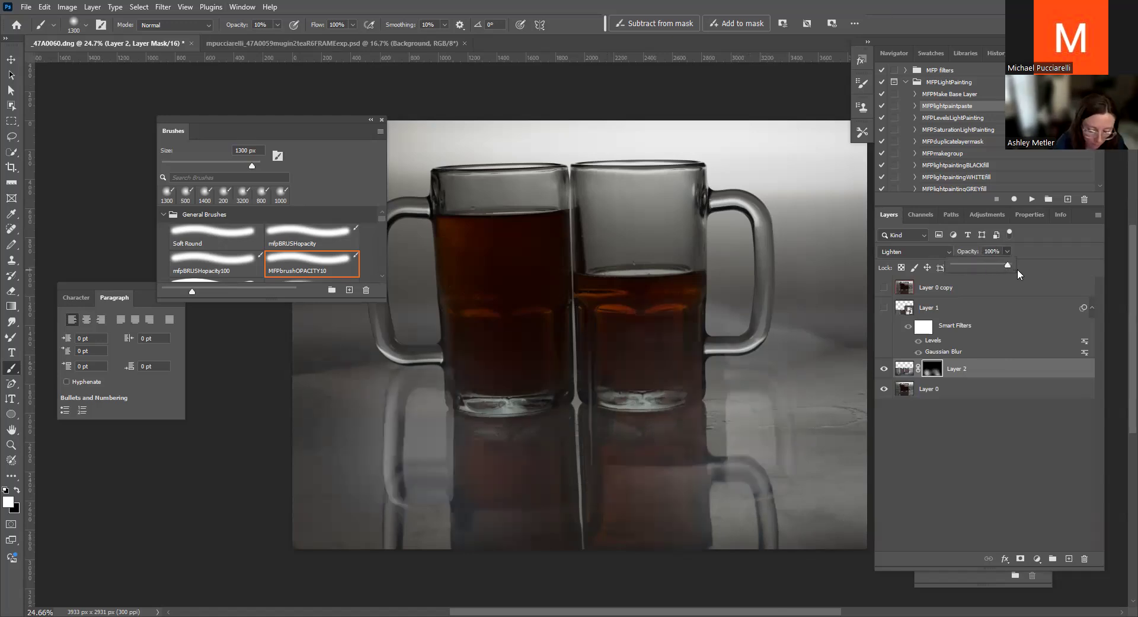
click(938, 368)
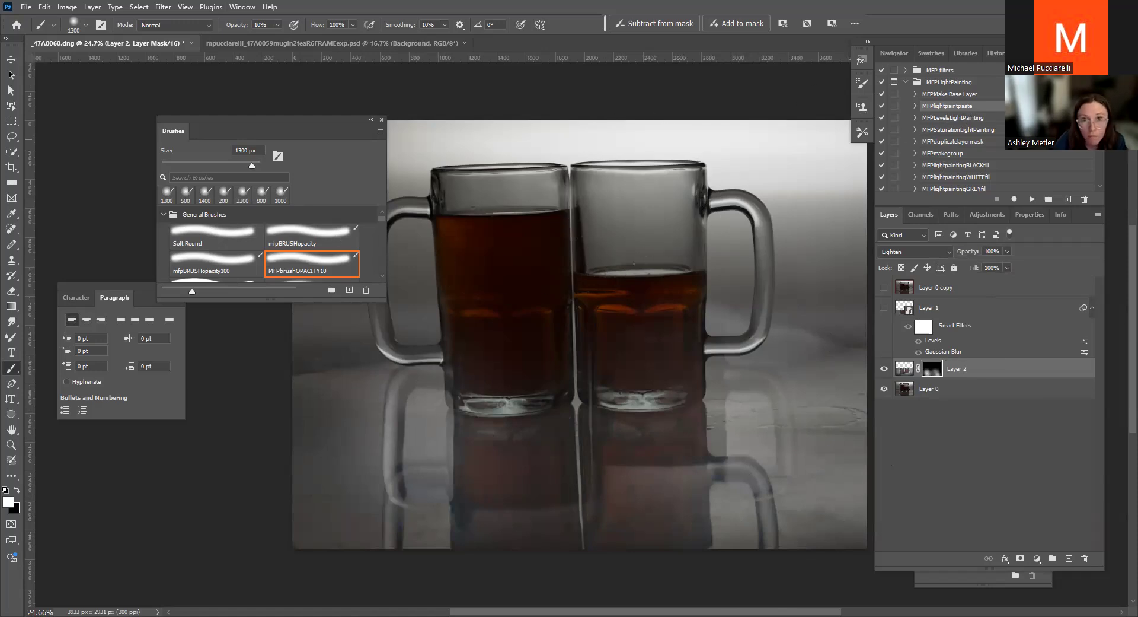
Play the MFPBRUSHset100 action to load the 100% opacity, 15% flow brush
scroll(960, 127, down, 5)
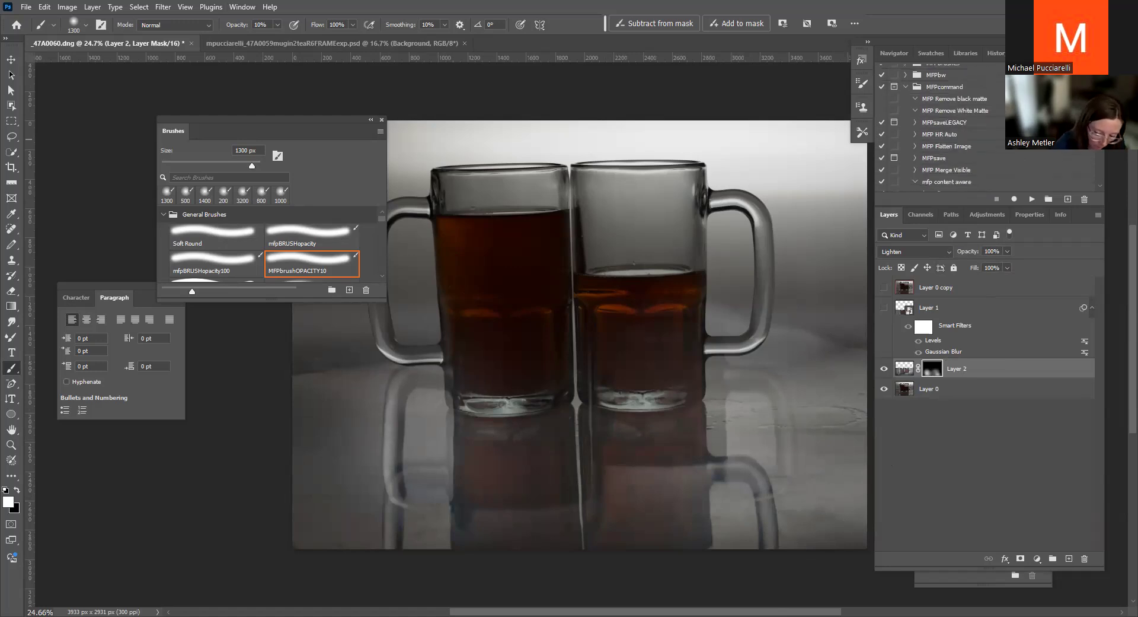
scroll(947, 173, up, 3)
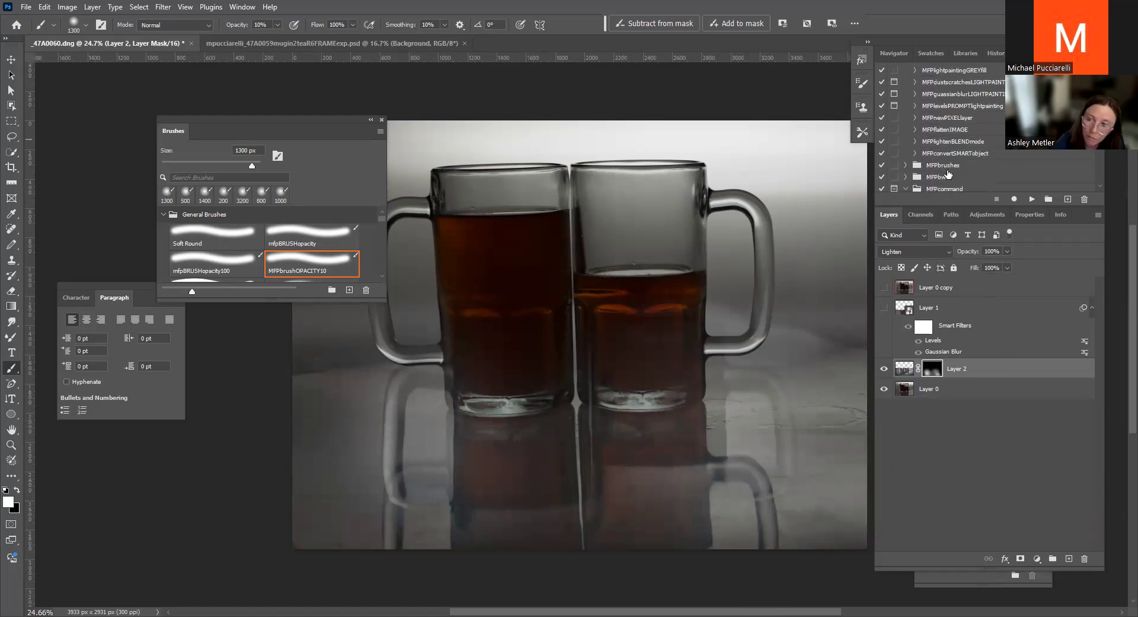
scroll(948, 119, down, 2)
click(906, 96)
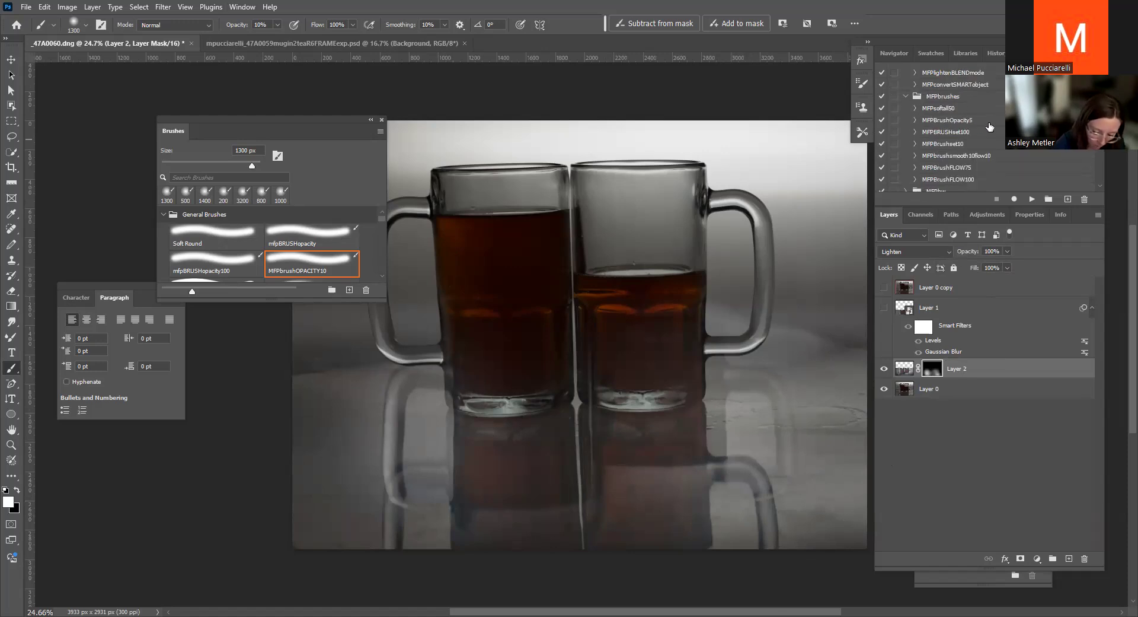
click(949, 132)
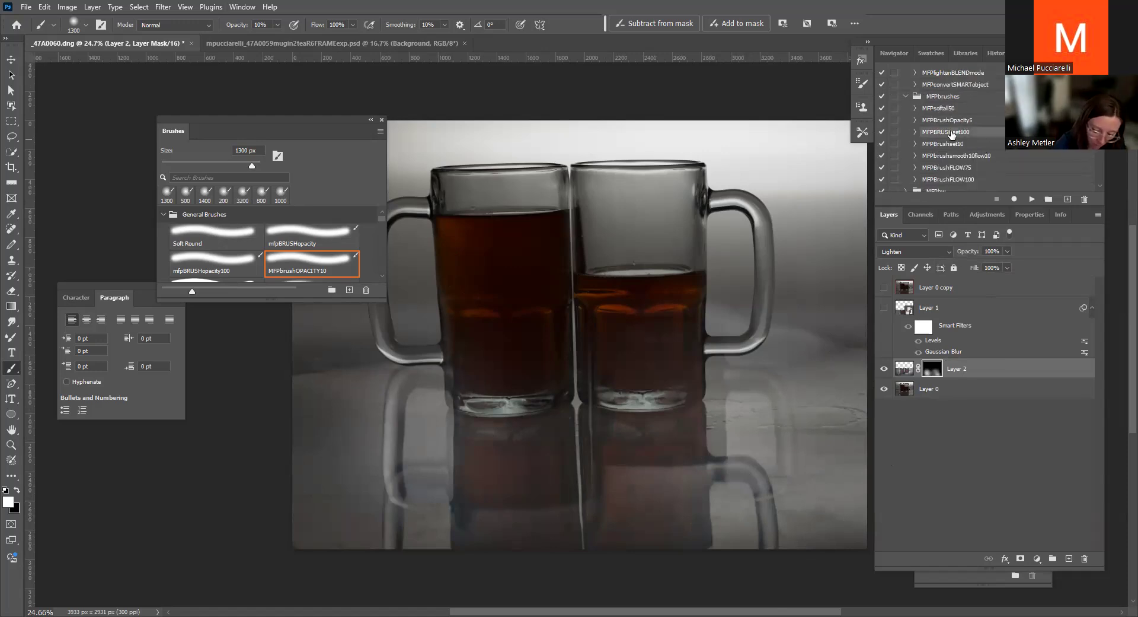
click(1032, 198)
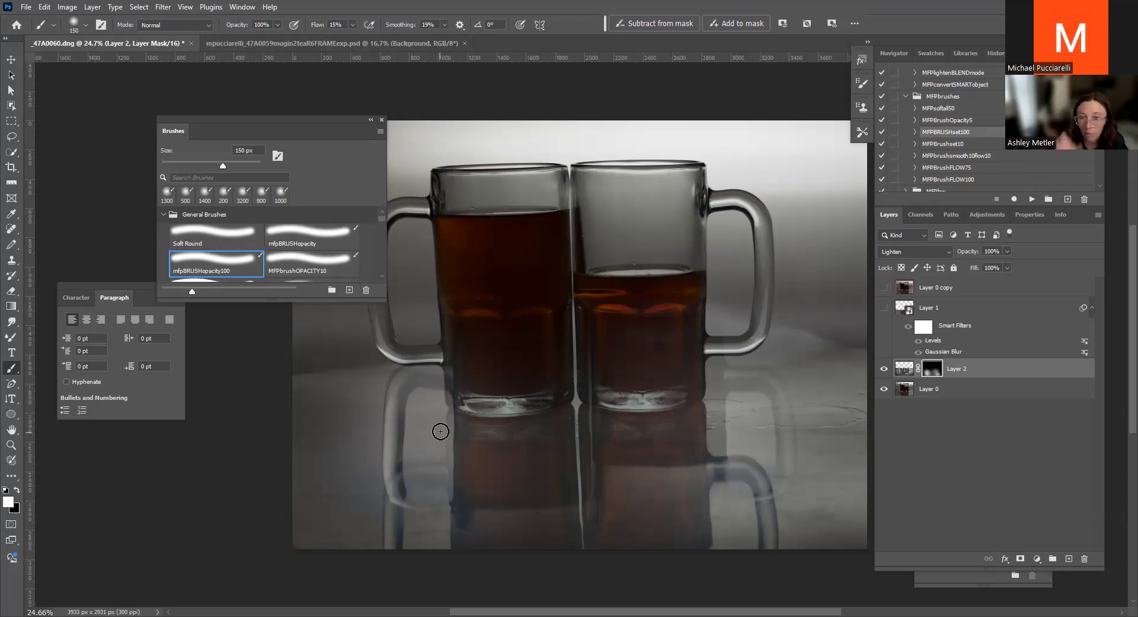
Load the 10% MFPBrushset10 brush at 1500 px and paint a faint reveal over the mugs' bases
mouse_move(441, 430)
mouse_down()
mouse_move(514, 463)
mouse_move(764, 421)
mouse_up()
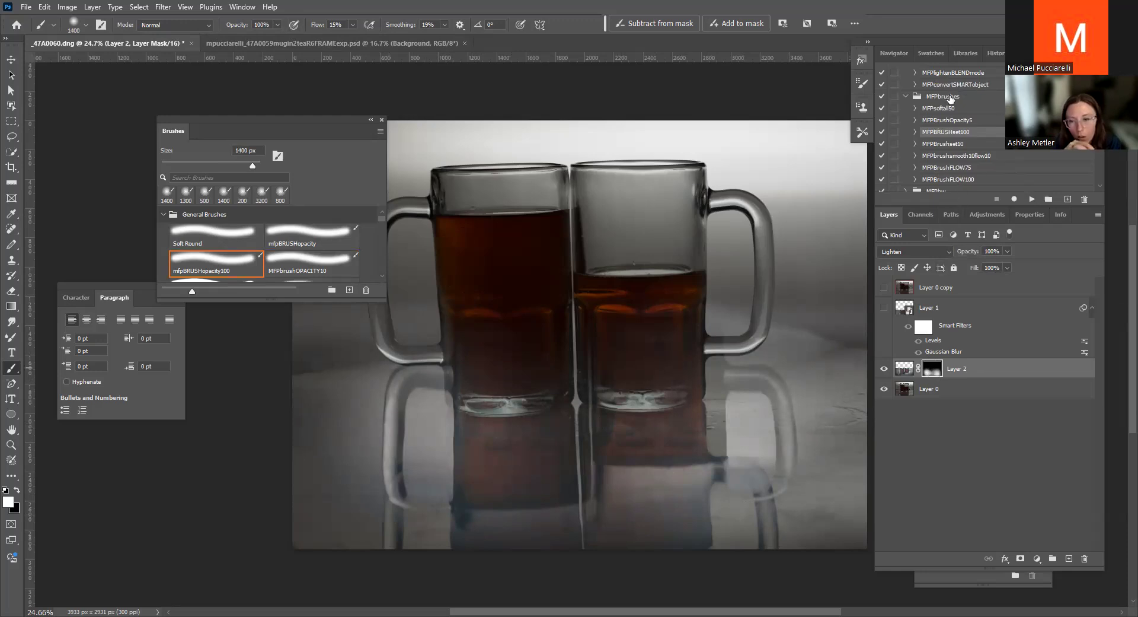
click(957, 144)
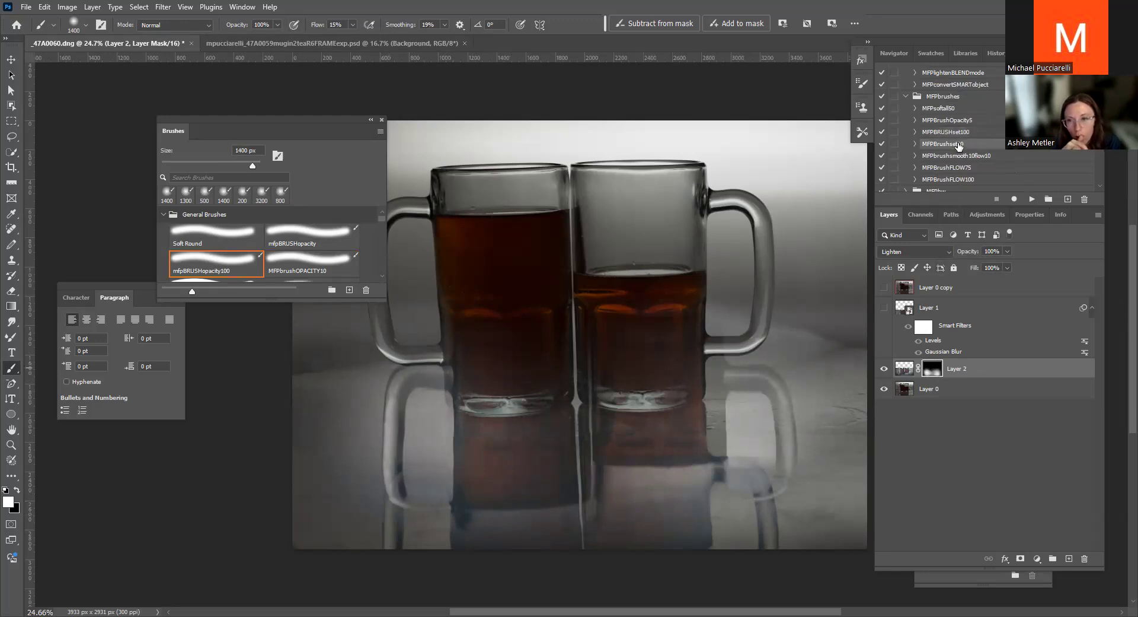
click(1029, 200)
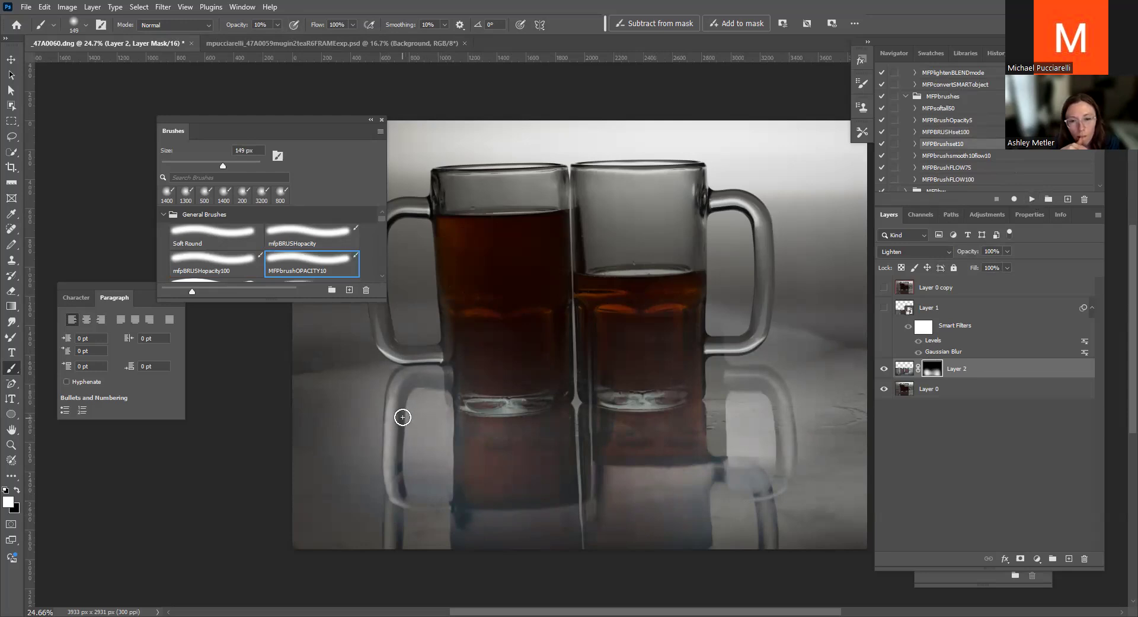
key(bracketright)
key(bracketright)
key(bracketright)
key(bracketright)
key(bracketright)
key(bracketright)
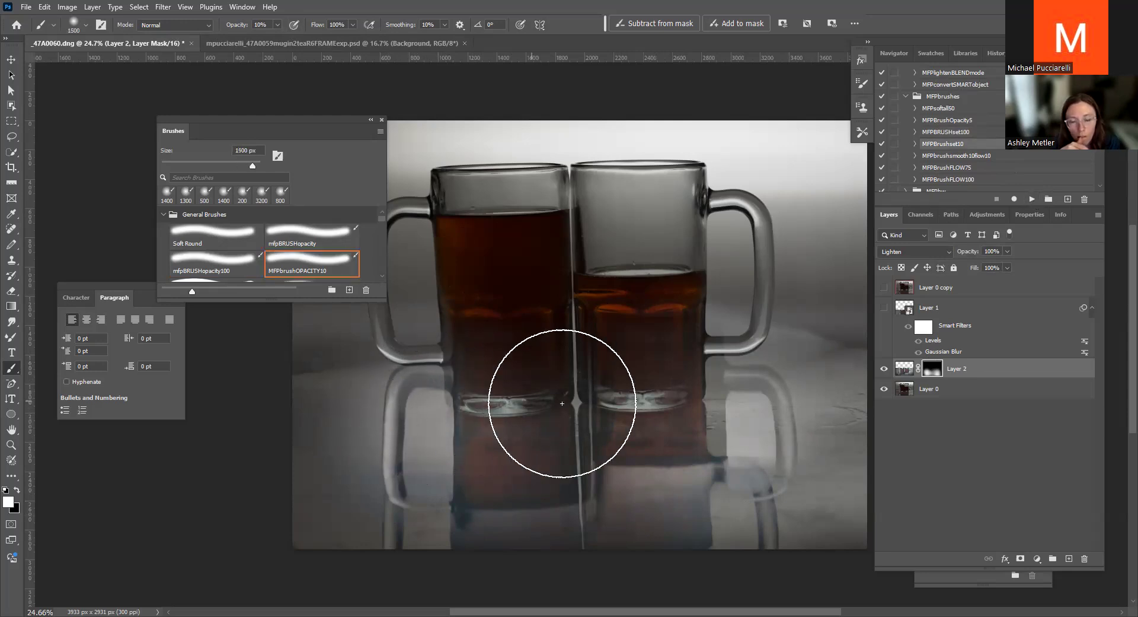
drag(350, 407, 505, 478)
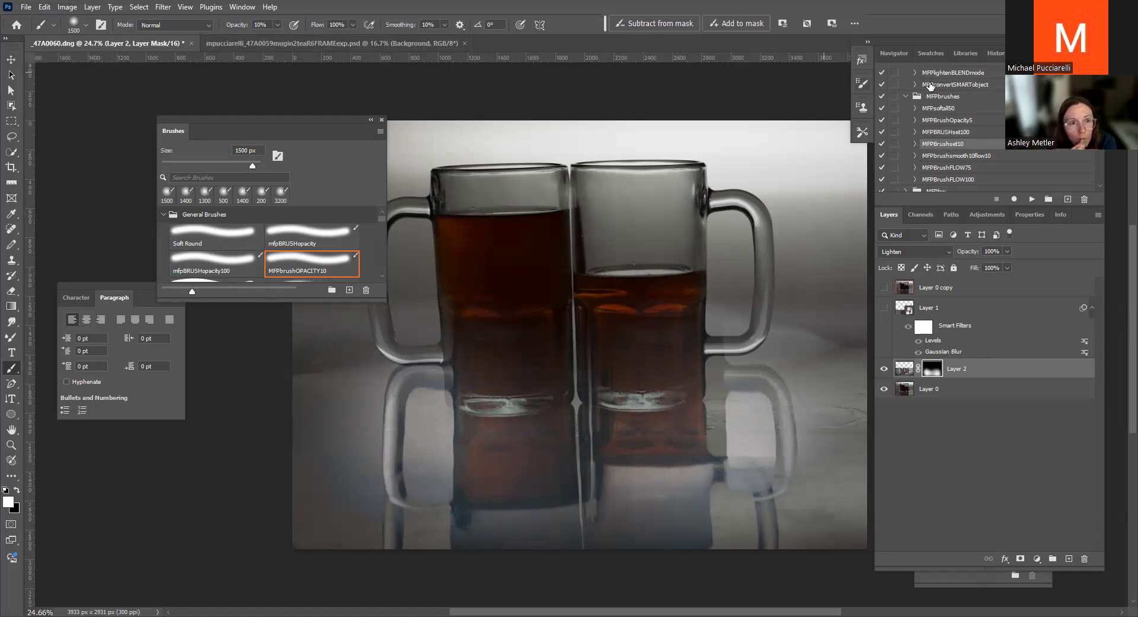
Expand the MFPlightpaintpaste action to review its recorded steps
scroll(984, 131, down, 5)
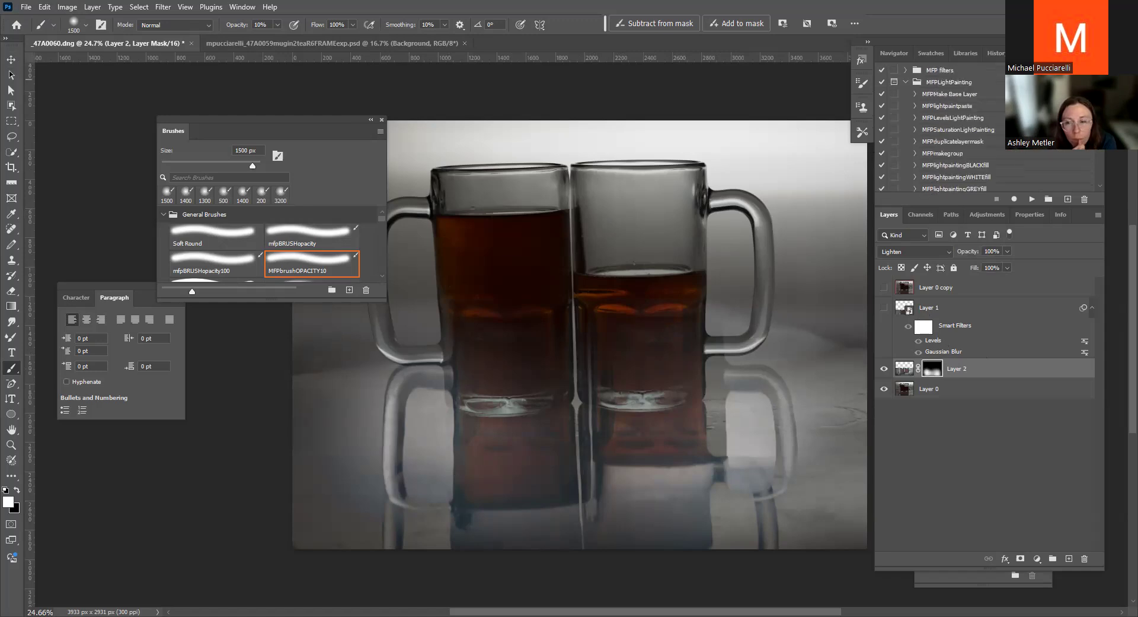
click(915, 106)
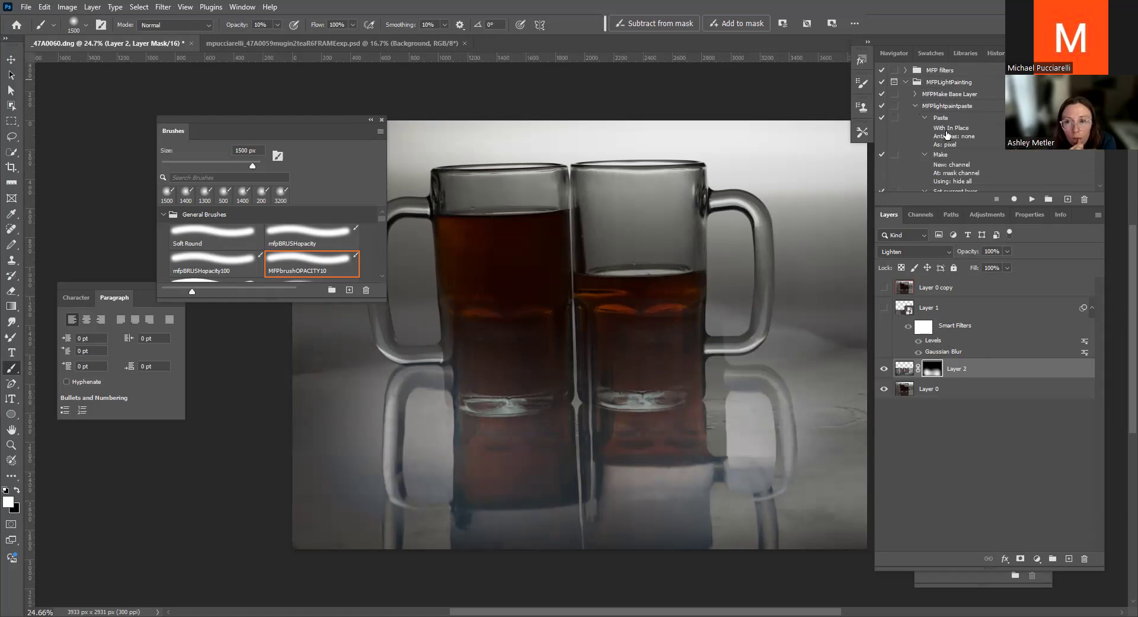
scroll(984, 125, down, 2)
scroll(984, 124, down, 2)
scroll(984, 124, down, 2)
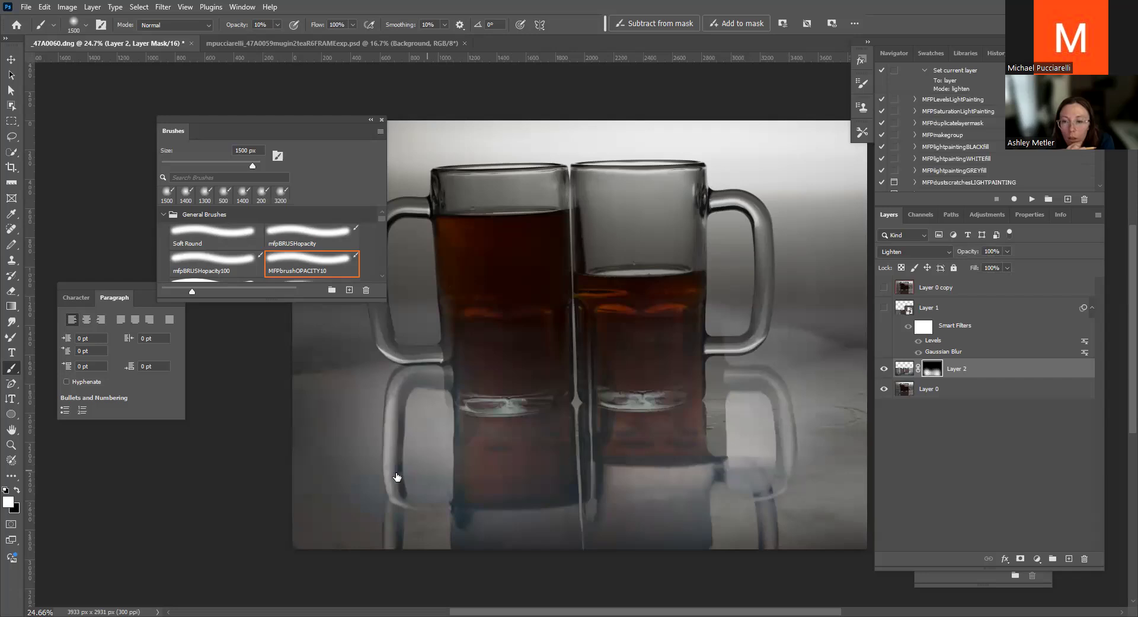
Delete Layer 2 and switch to the framed mpucciarelli_47A0059 mug document
click(903, 369)
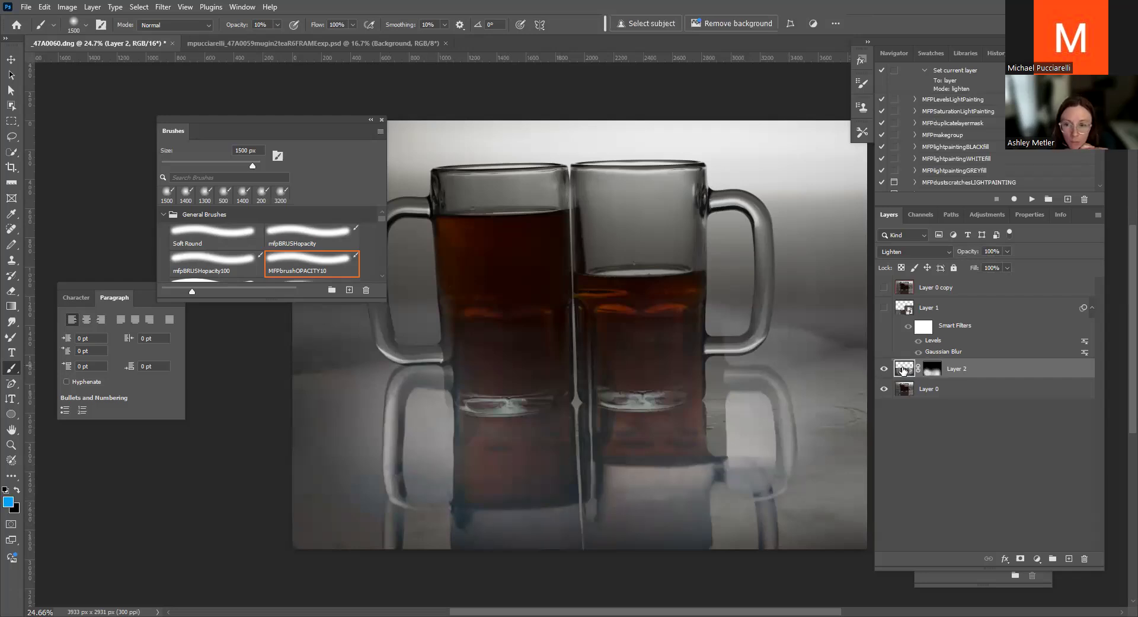
click(1084, 557)
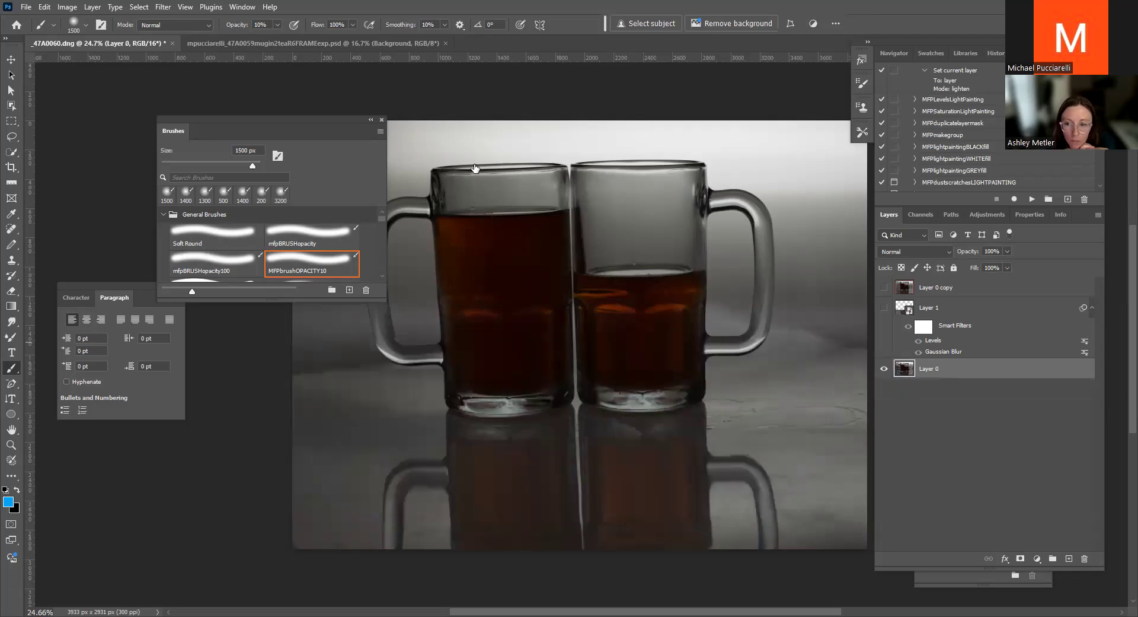
click(278, 40)
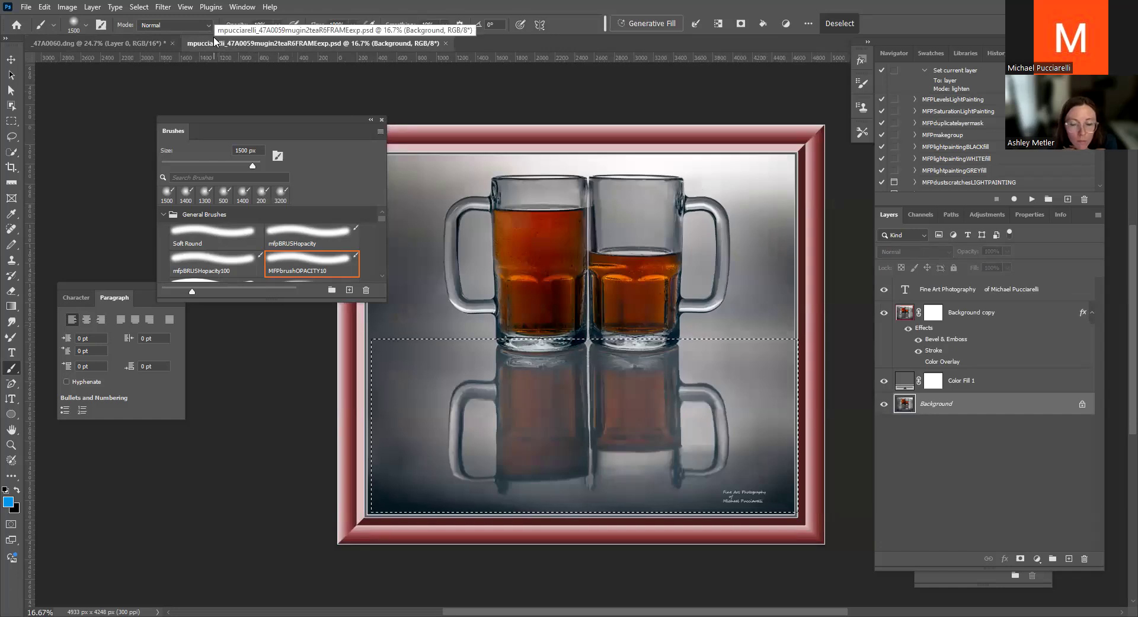
Choose the Lasso tool and clear the existing selection
click(15, 144)
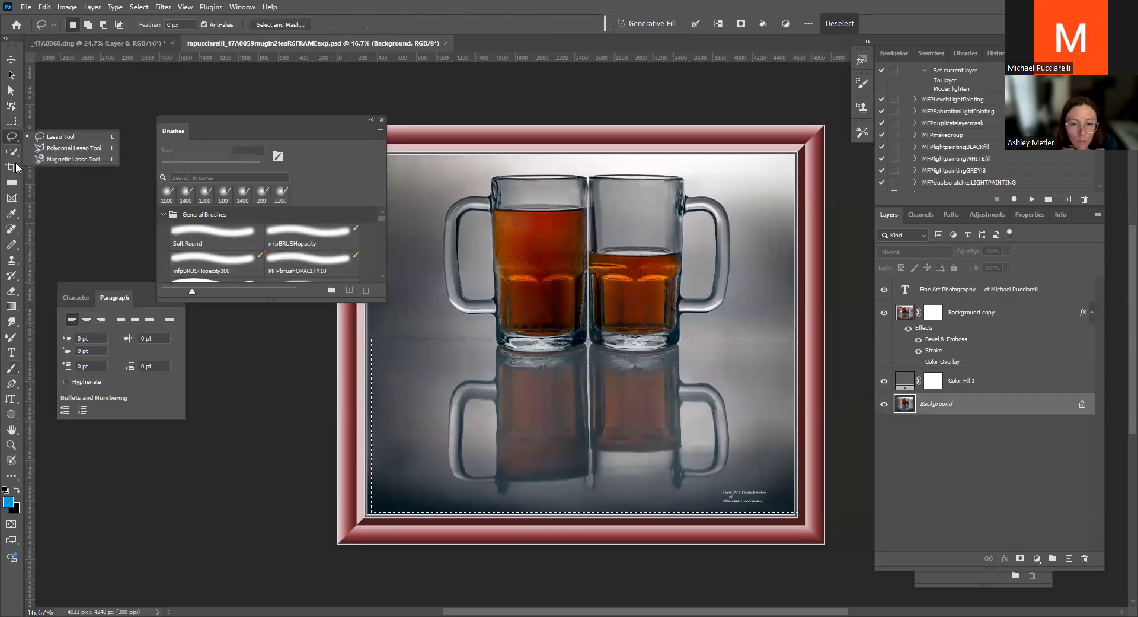
click(13, 153)
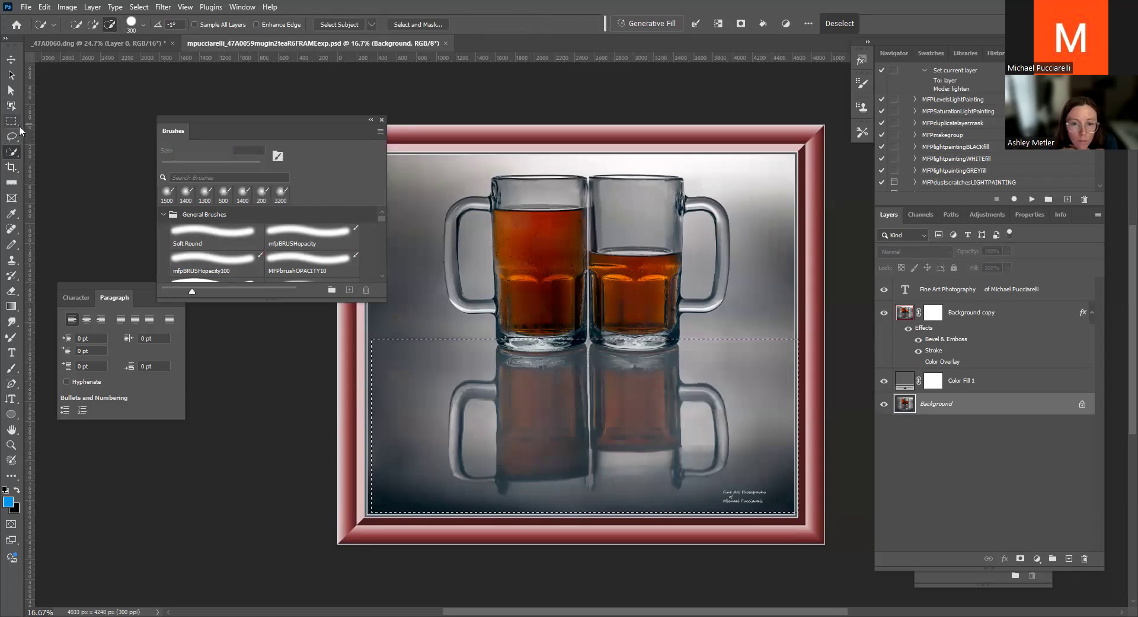
click(19, 125)
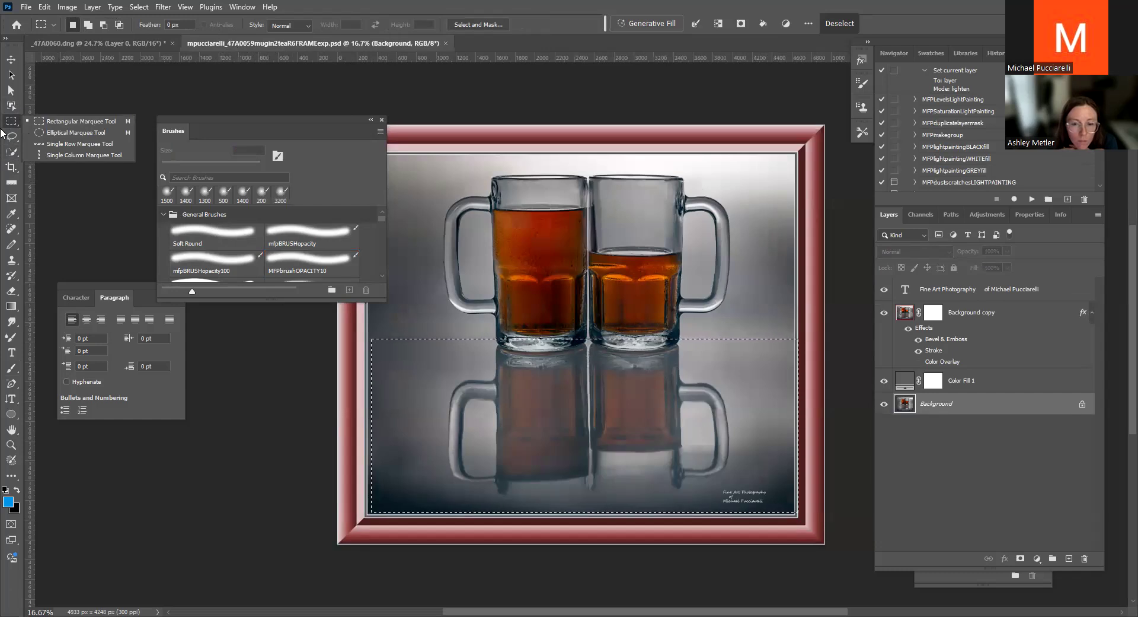
key(ctrl+d)
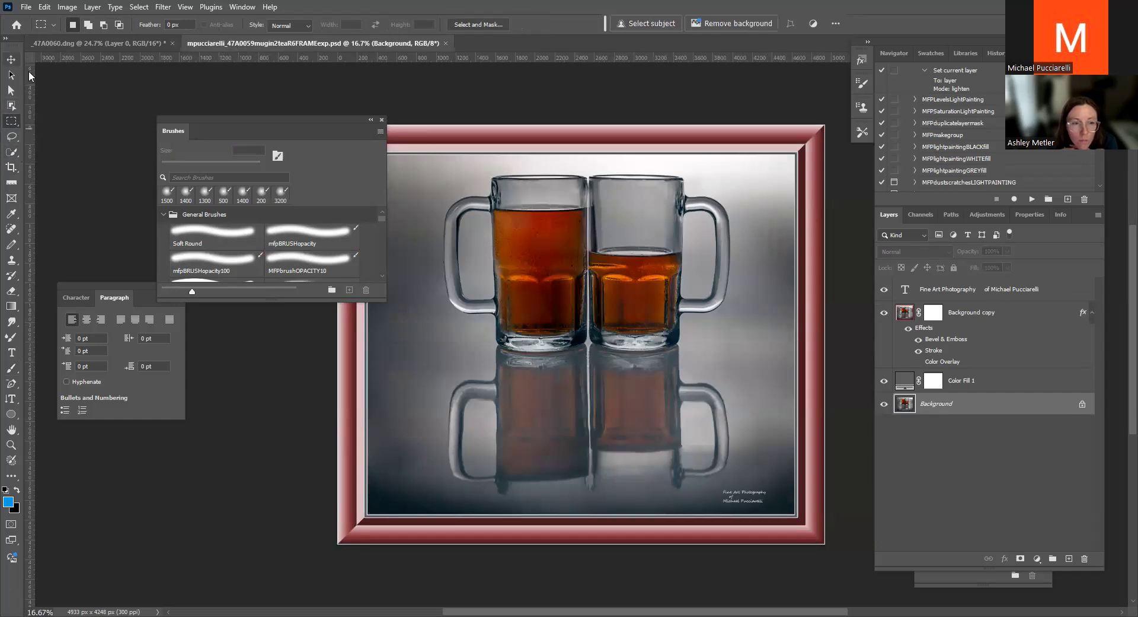
click(19, 138)
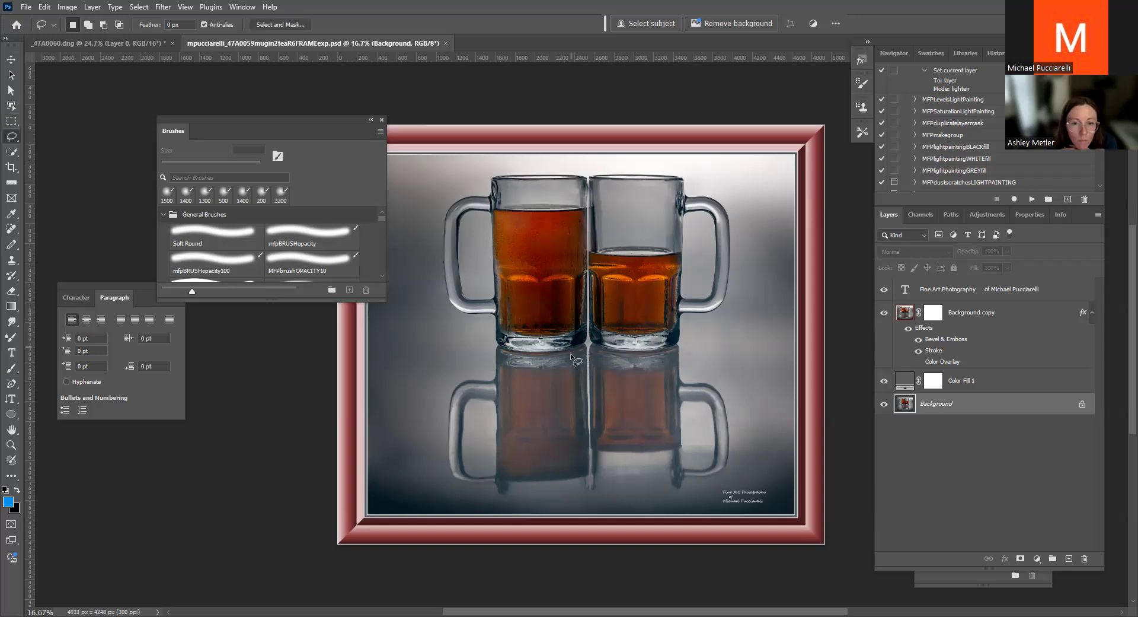
Lasso the table-reflection area below the mugs, then switch to the _47A0060.dng document
drag(552, 354, 463, 352)
drag(370, 414, 372, 479)
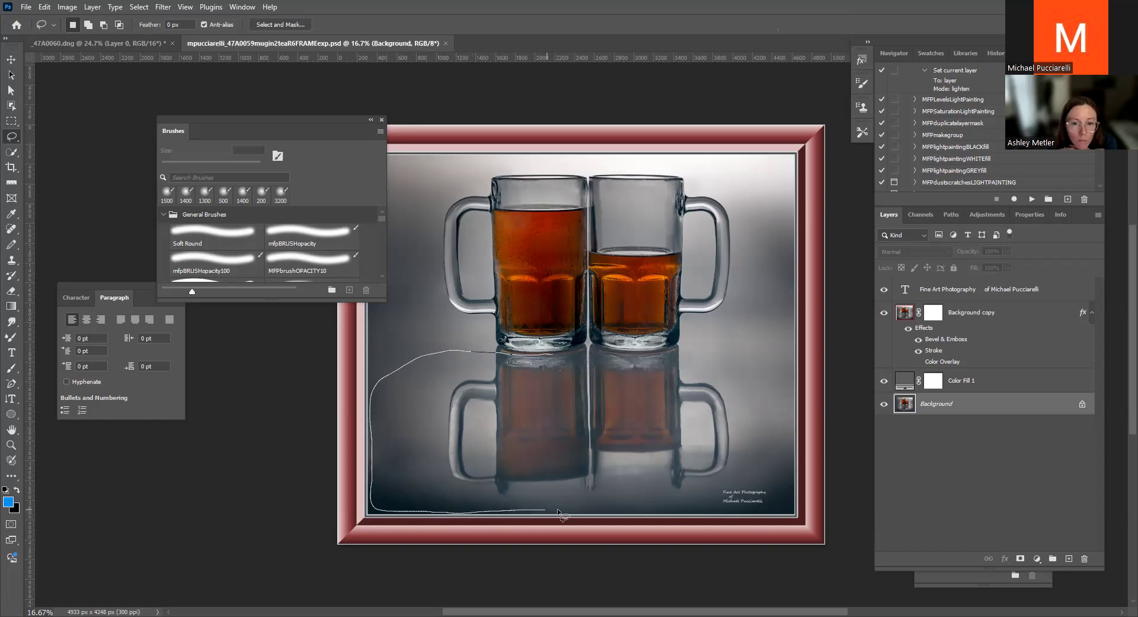
drag(745, 508, 782, 508)
drag(797, 467, 798, 335)
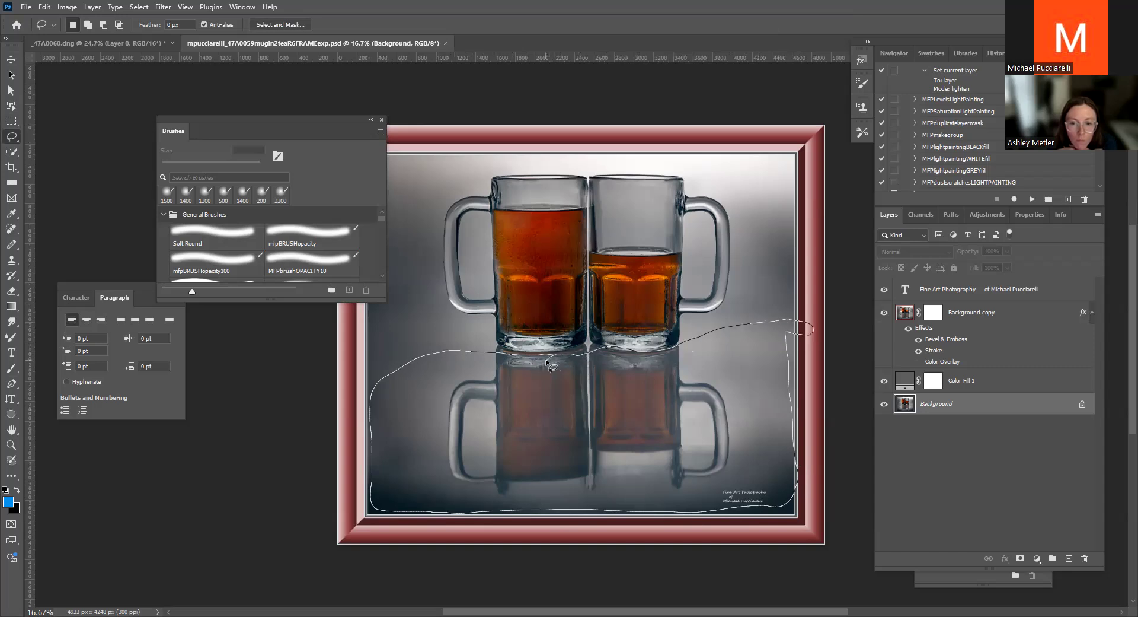
drag(545, 358, 544, 357)
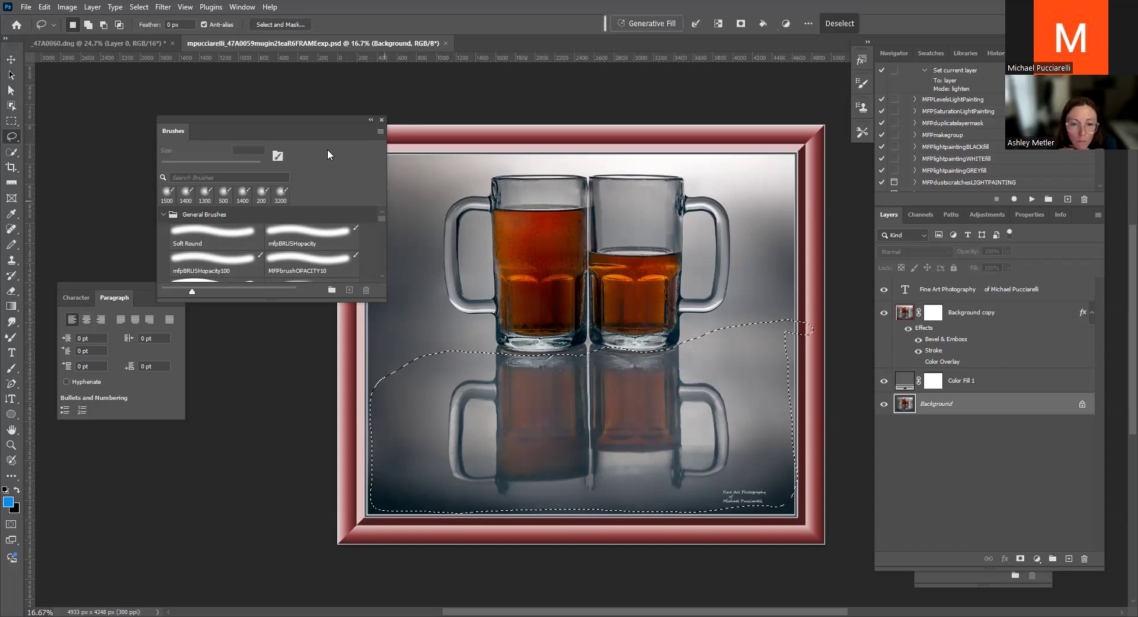
click(123, 44)
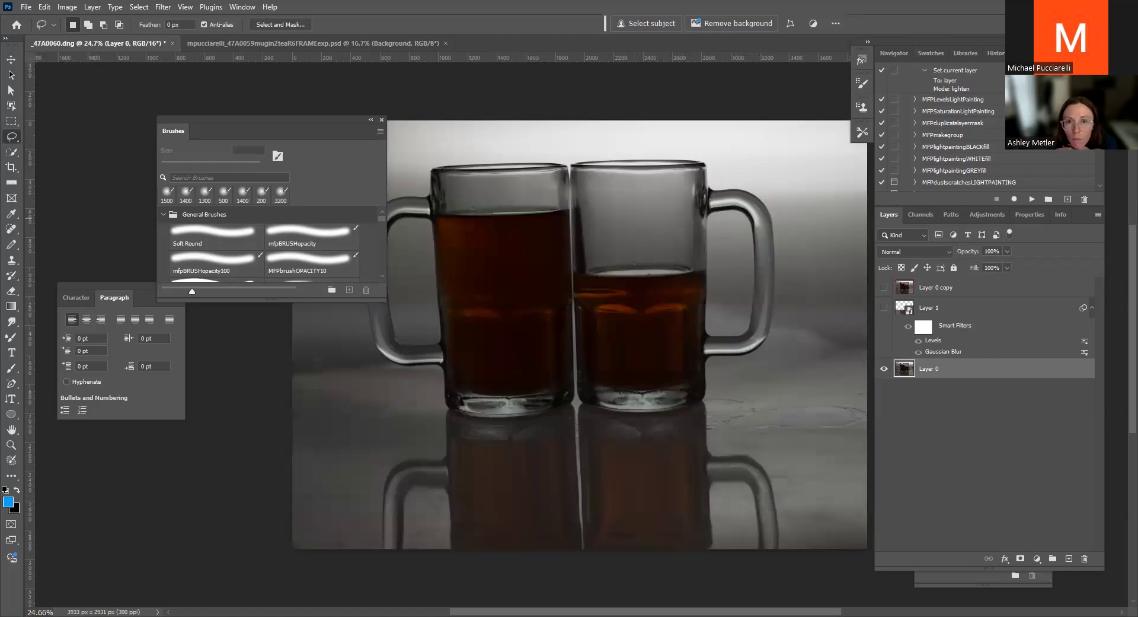
Play the MFPlightpaintpaste action to create a fresh Lighten Layer 2 with a black mask
scroll(988, 128, up, 3)
scroll(966, 94, down, 1)
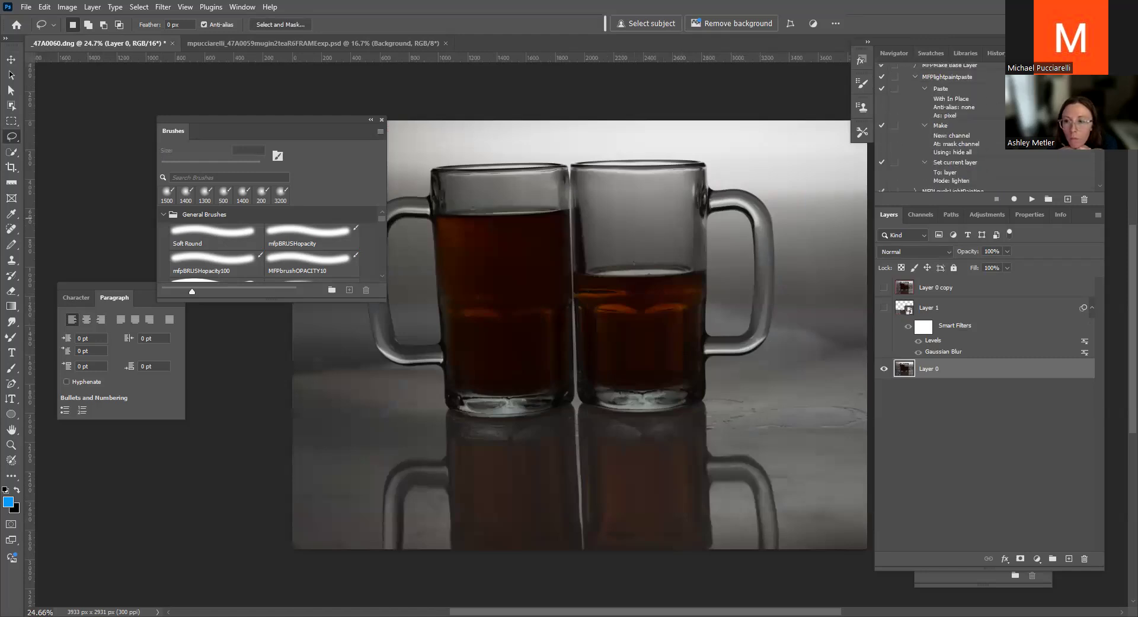
click(960, 80)
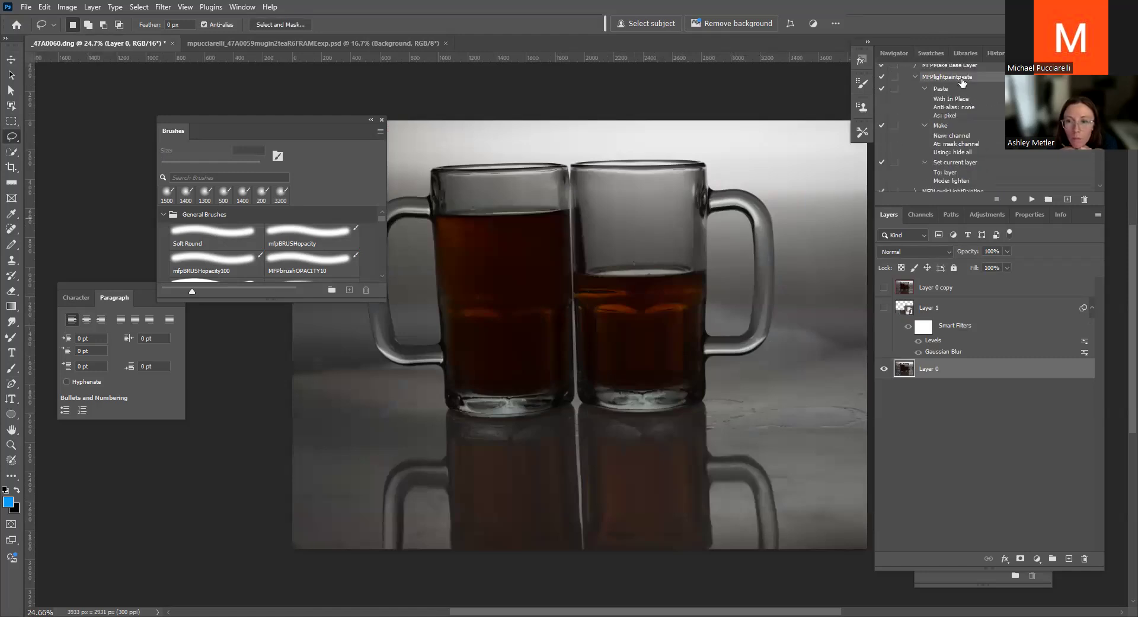
click(1033, 199)
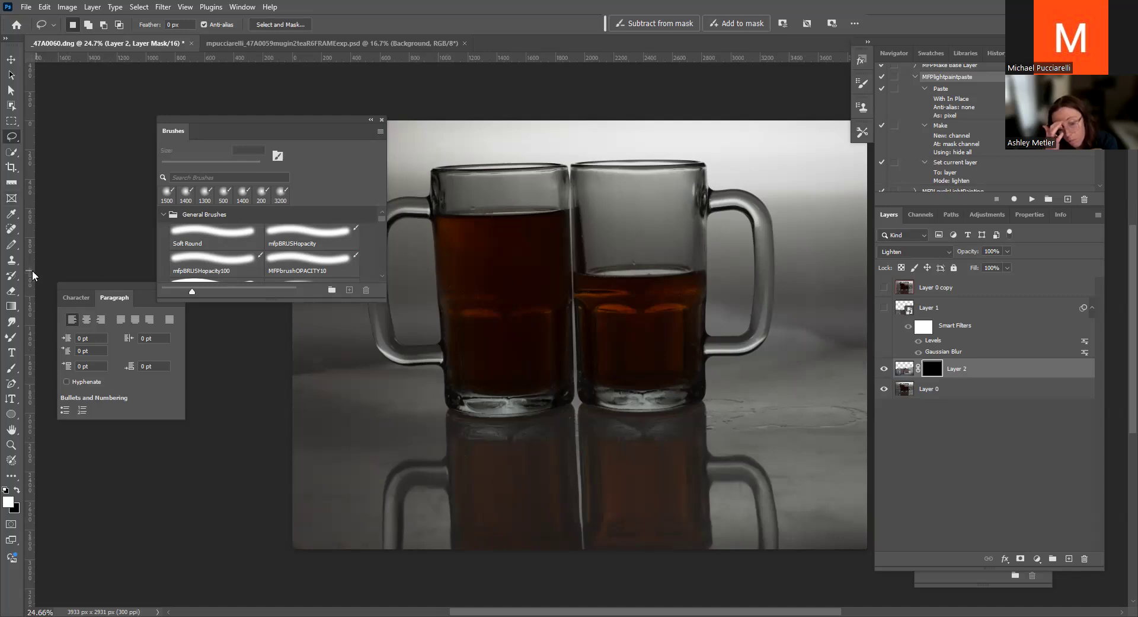
Brush soft white over both handle reflections on Layer 2's mask, then swap to black
click(17, 365)
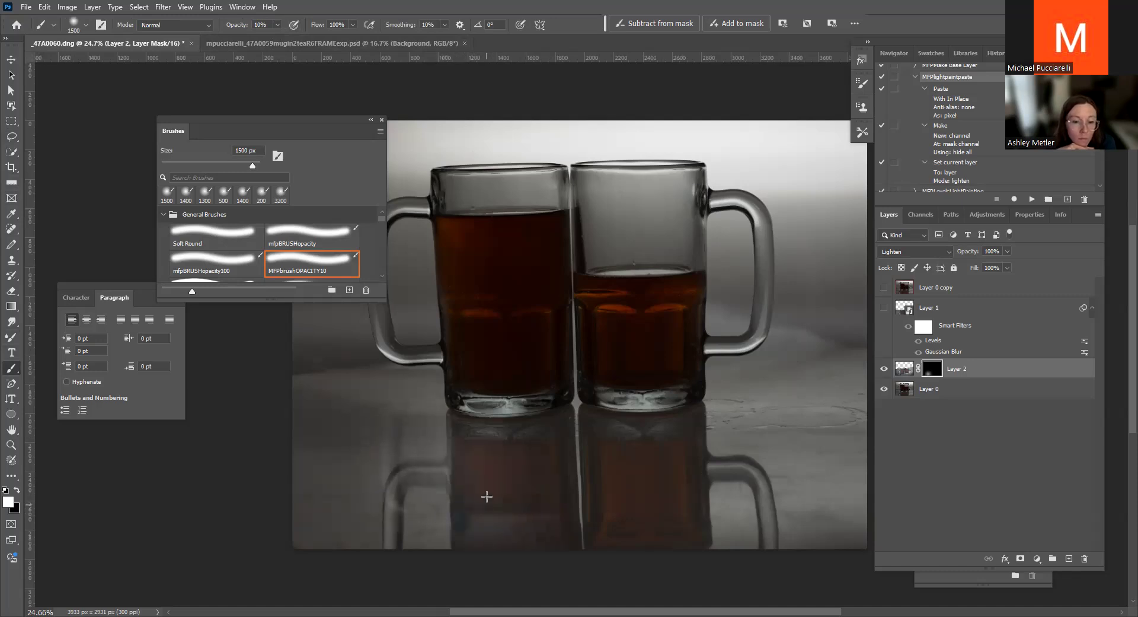
drag(664, 456, 770, 467)
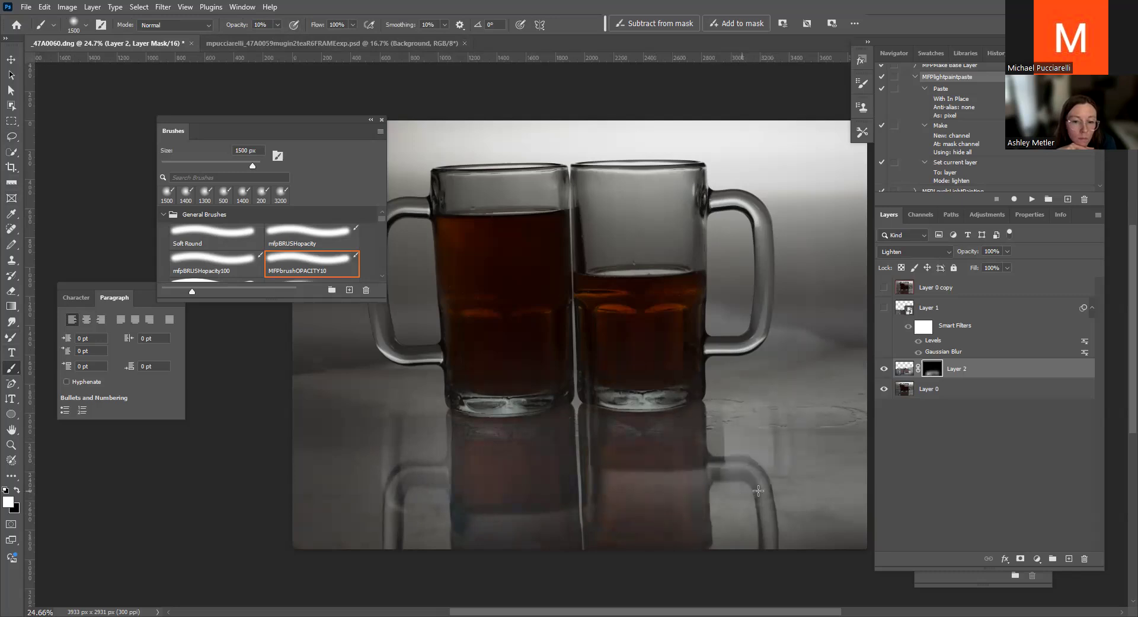
mouse_move(415, 469)
mouse_down()
mouse_move(406, 527)
mouse_move(702, 477)
mouse_move(782, 491)
mouse_up()
drag(764, 414, 765, 415)
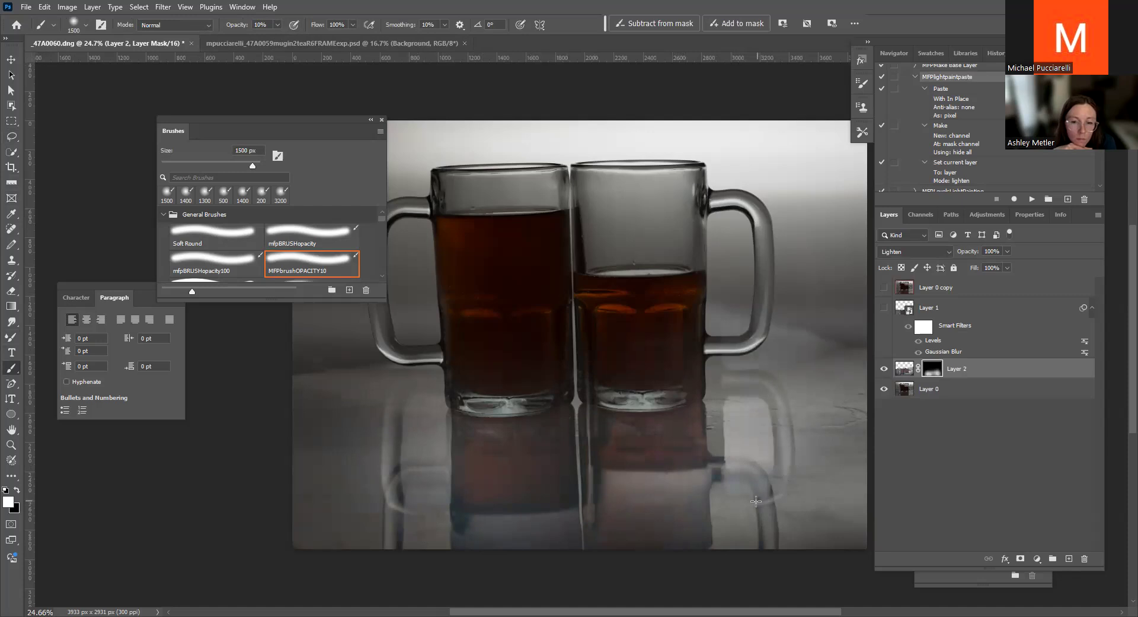
key(x)
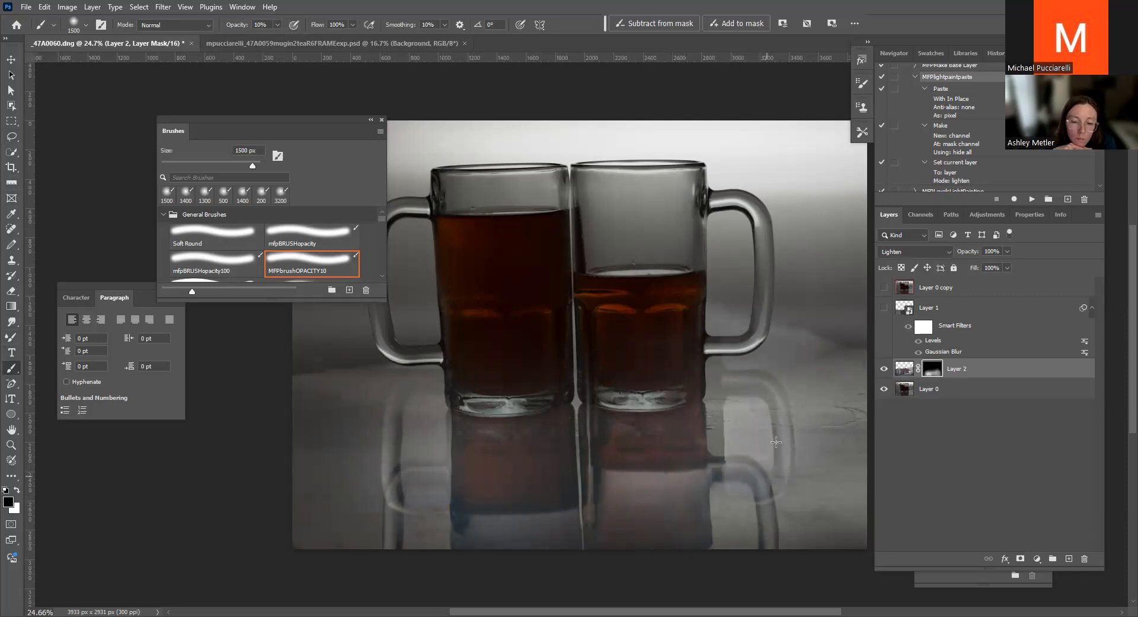
click(915, 77)
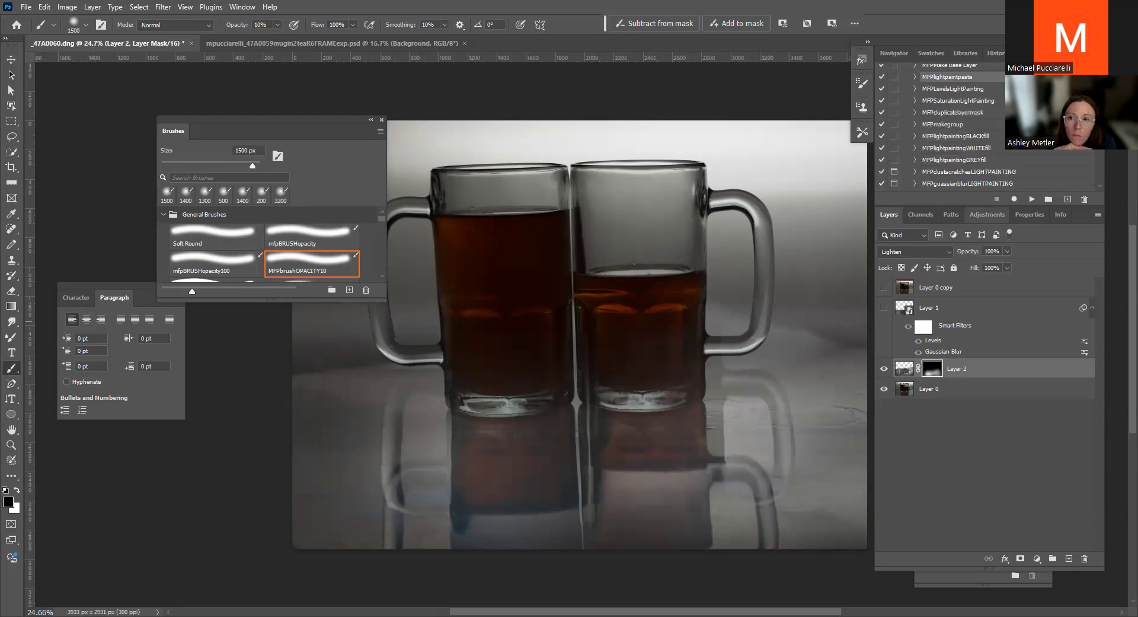
Load MFPBRUSHset100 and paint white with a 250 px brush over the left mug's reflected handle
scroll(978, 124, up, 3)
scroll(978, 125, up, 3)
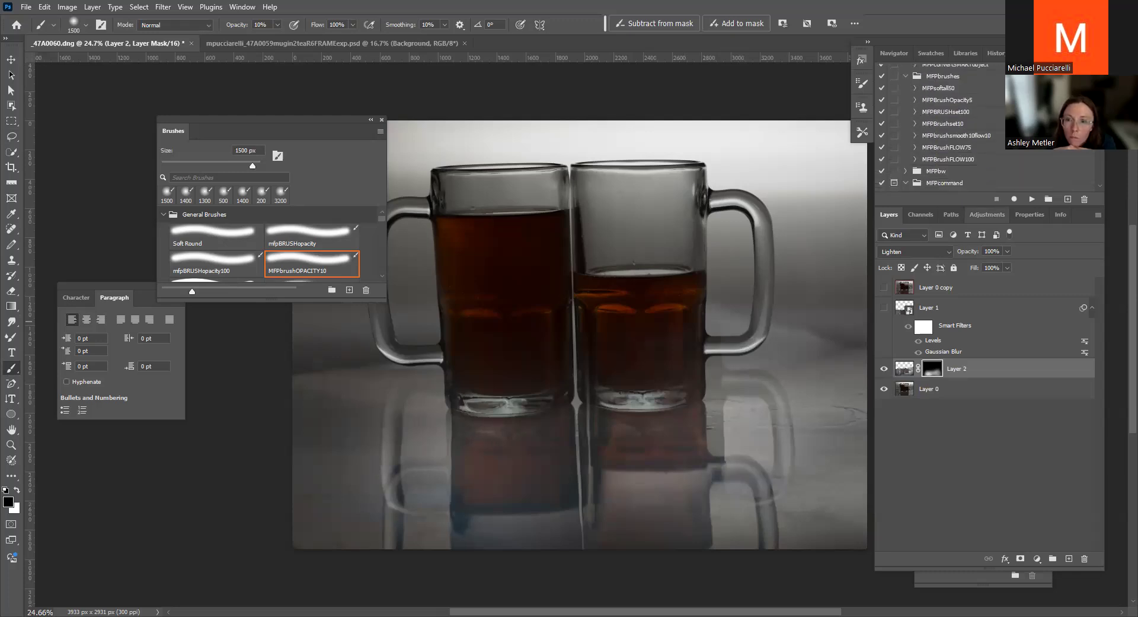
click(959, 117)
click(1032, 199)
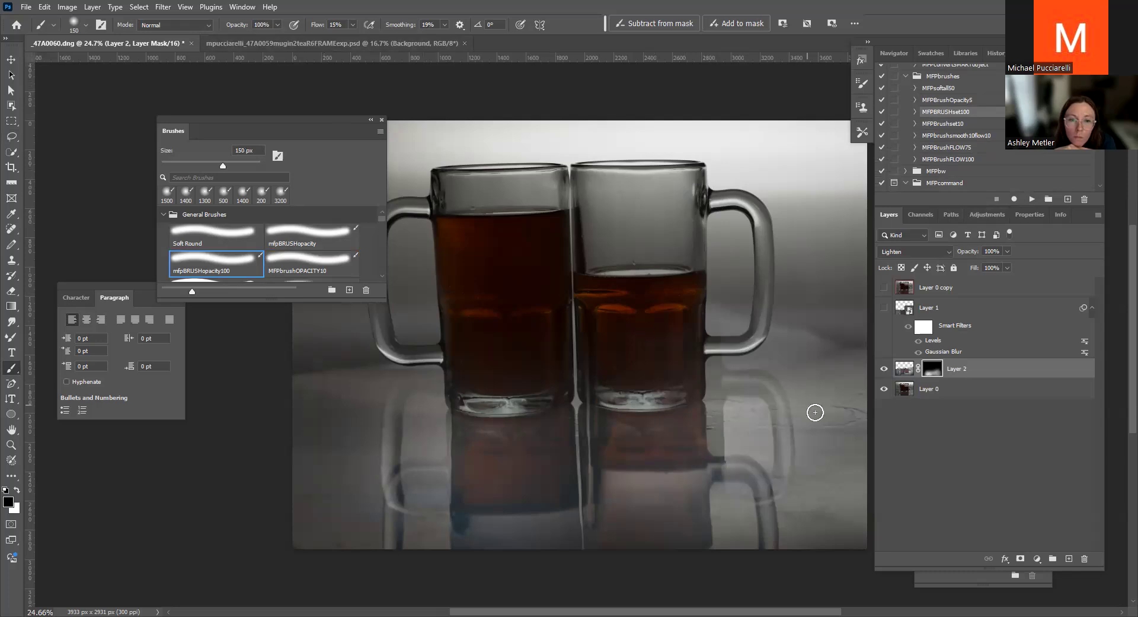
click(767, 503)
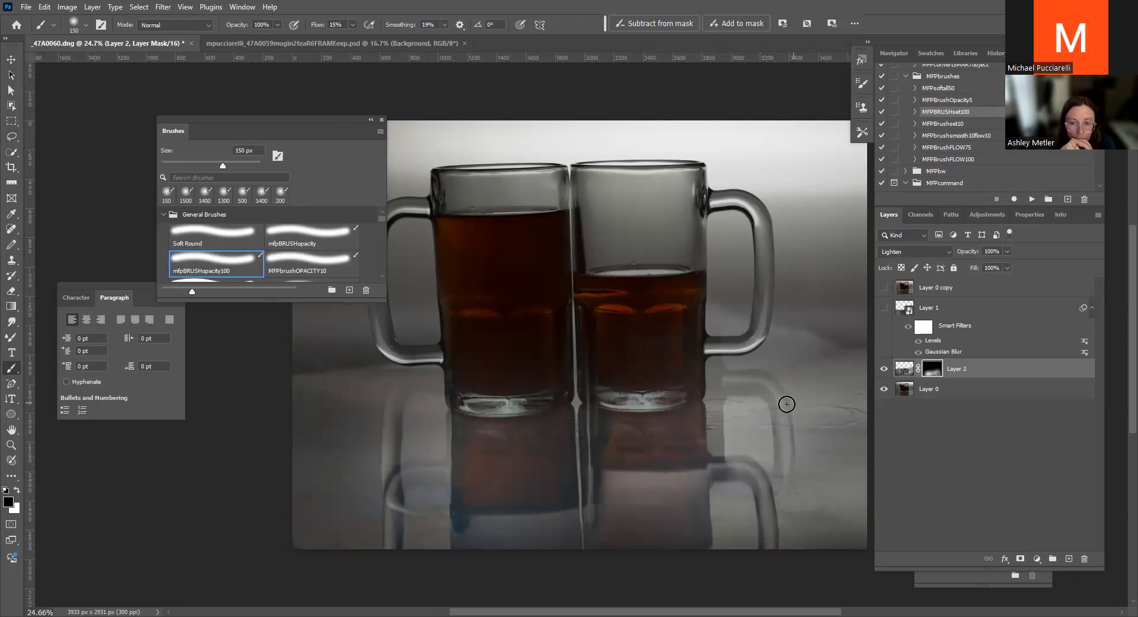
key(x)
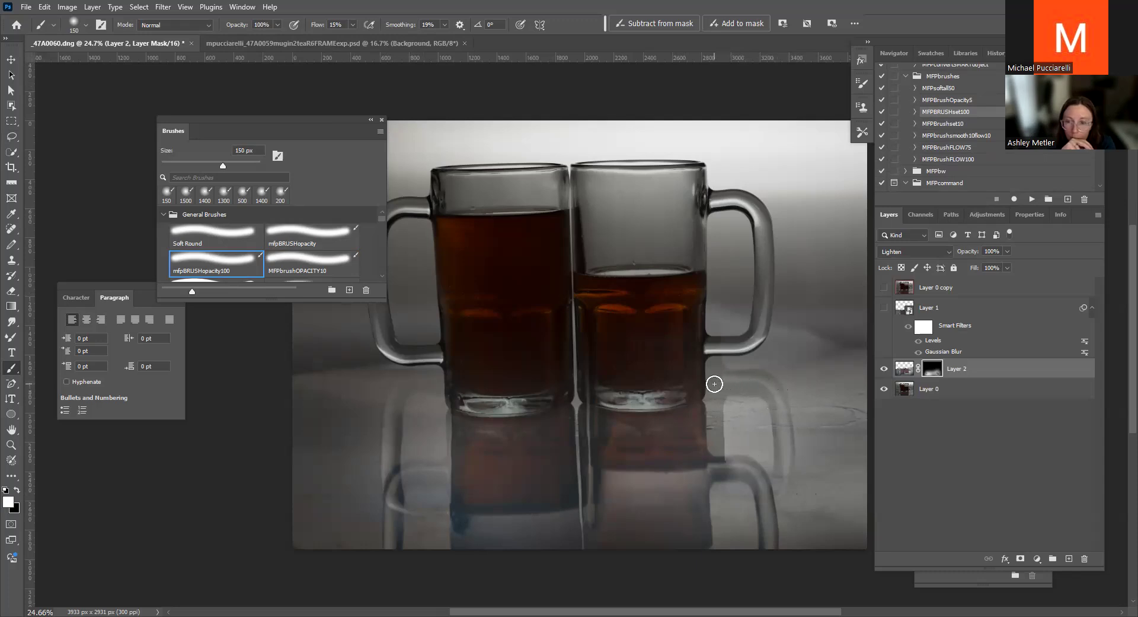
key(bracketright)
key(bracketright)
key(bracketright)
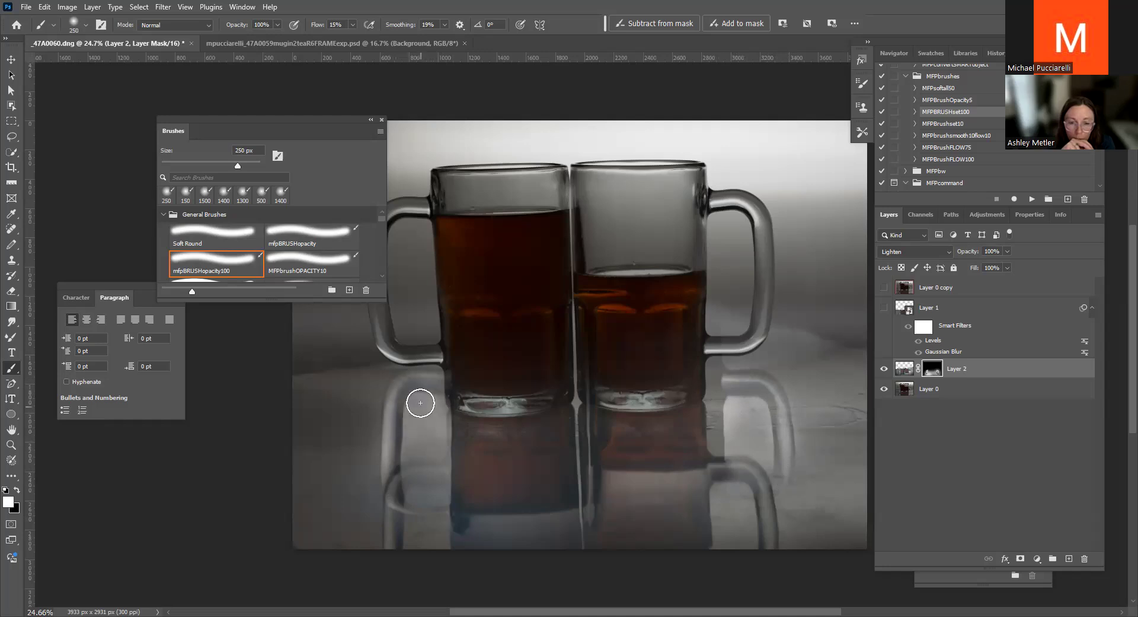
drag(401, 444, 402, 383)
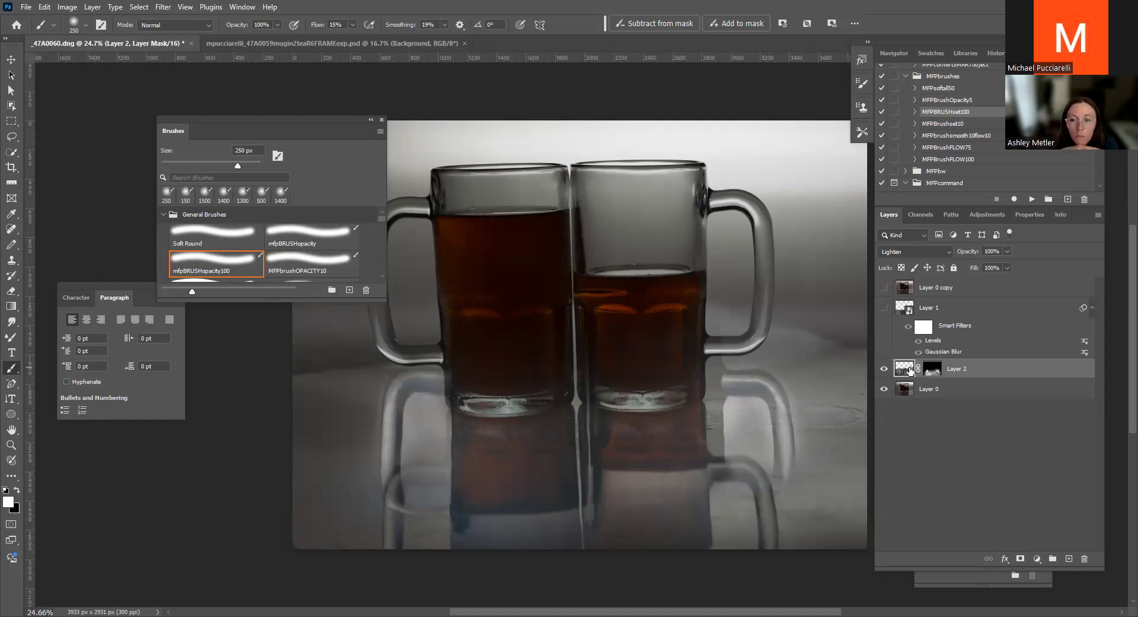
Duplicate Layer 2 from the Layers panel menu to create Layer 2 copy
click(903, 368)
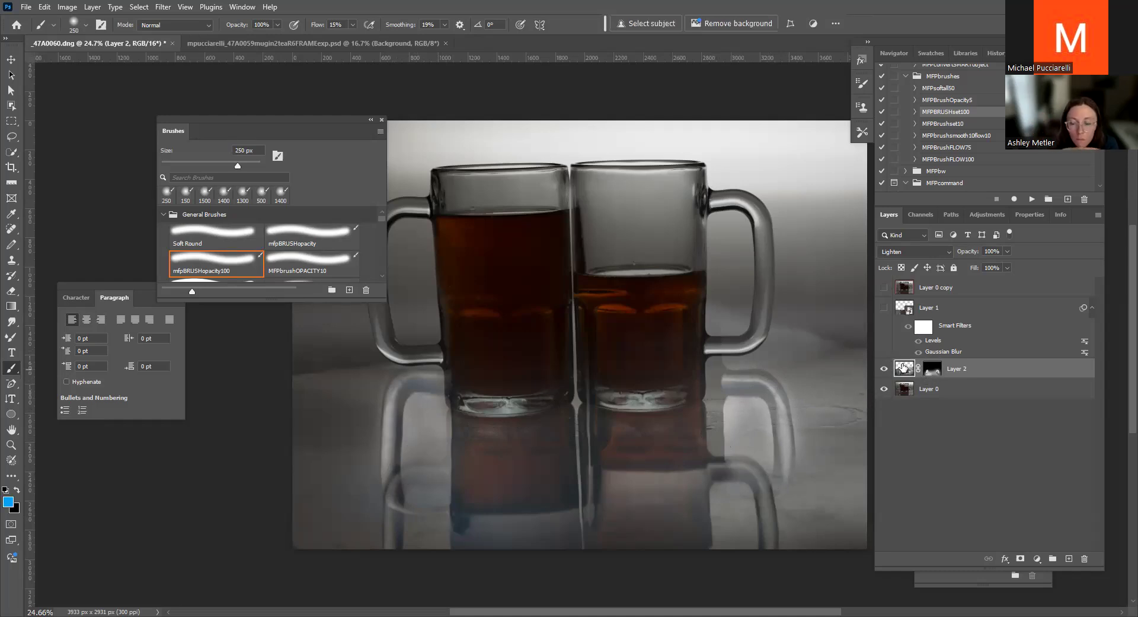
click(1098, 217)
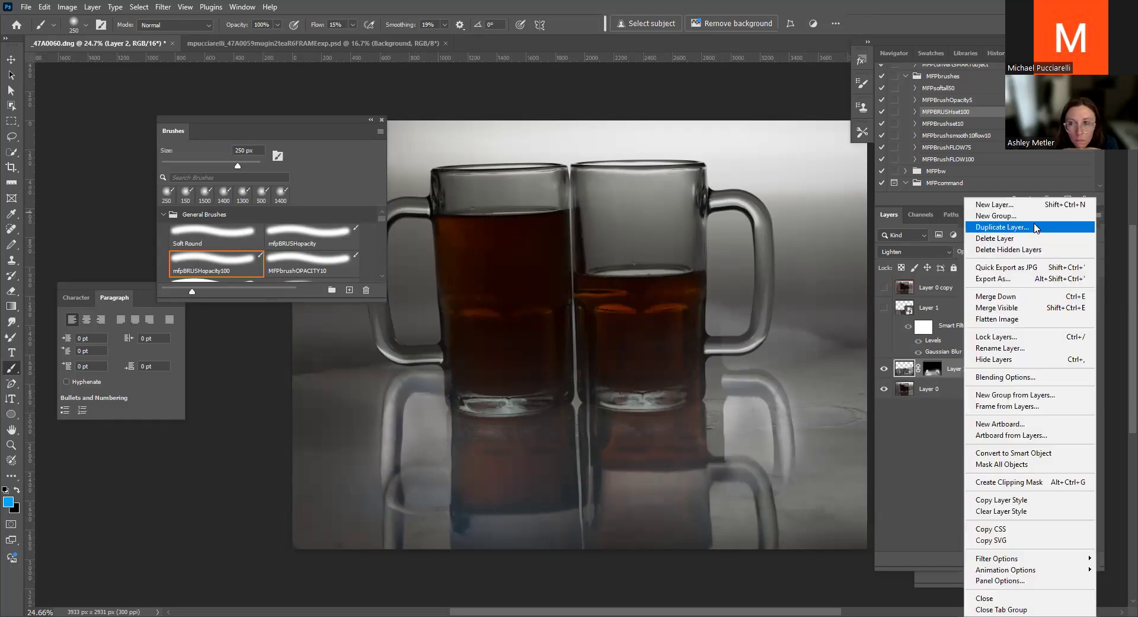
click(1035, 227)
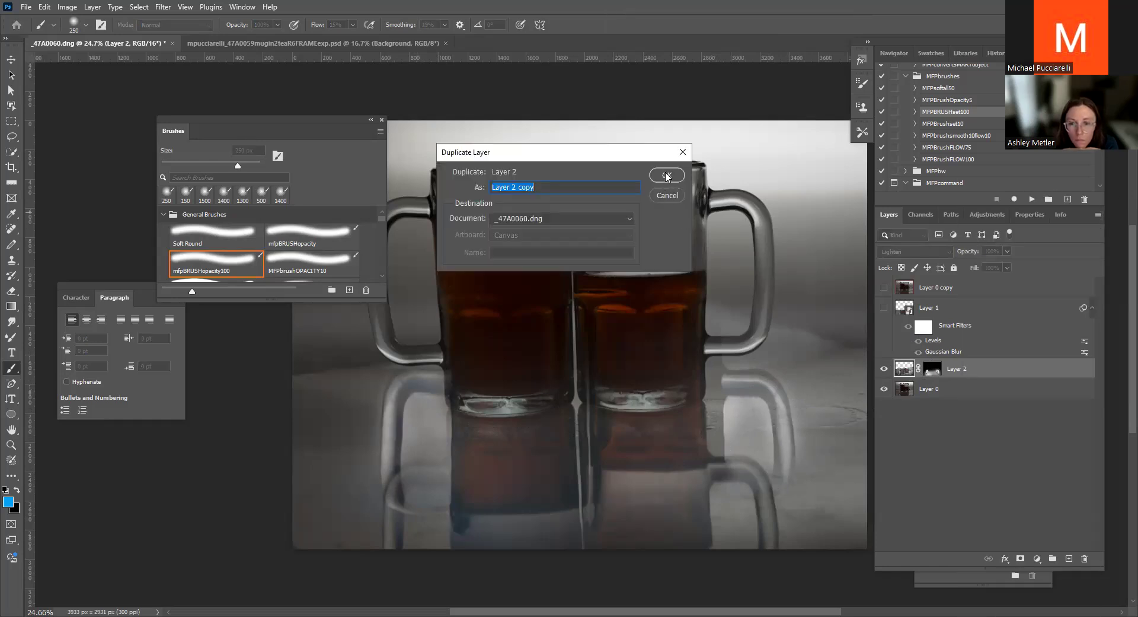
click(666, 175)
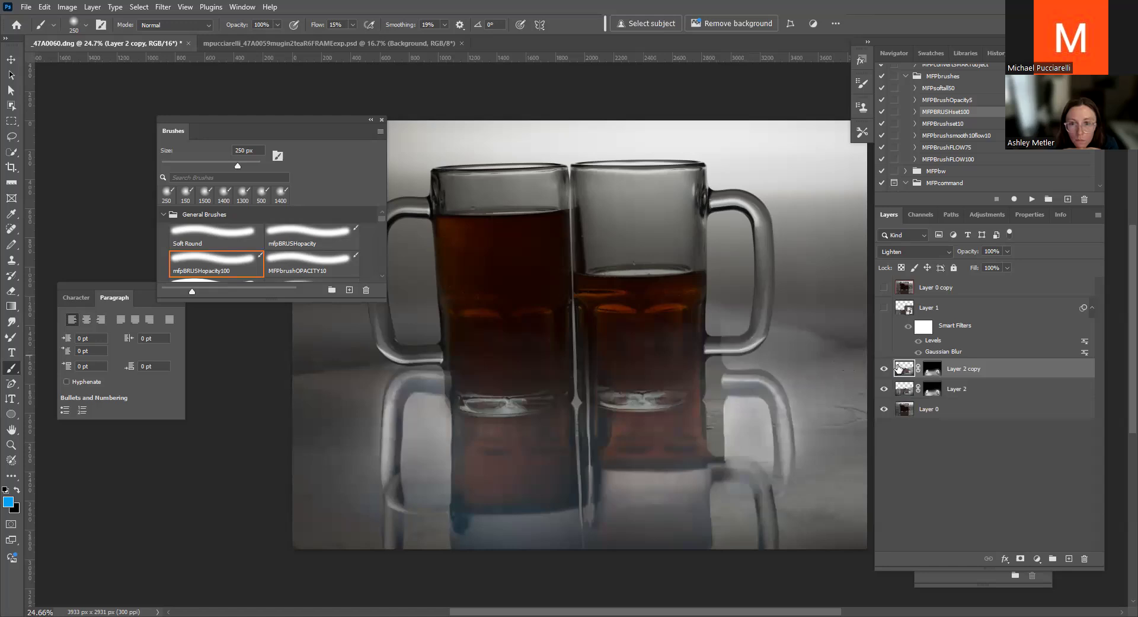
Group Layer 2 and Layer 2 copy into Group 1 and expand it
shift+click(907, 389)
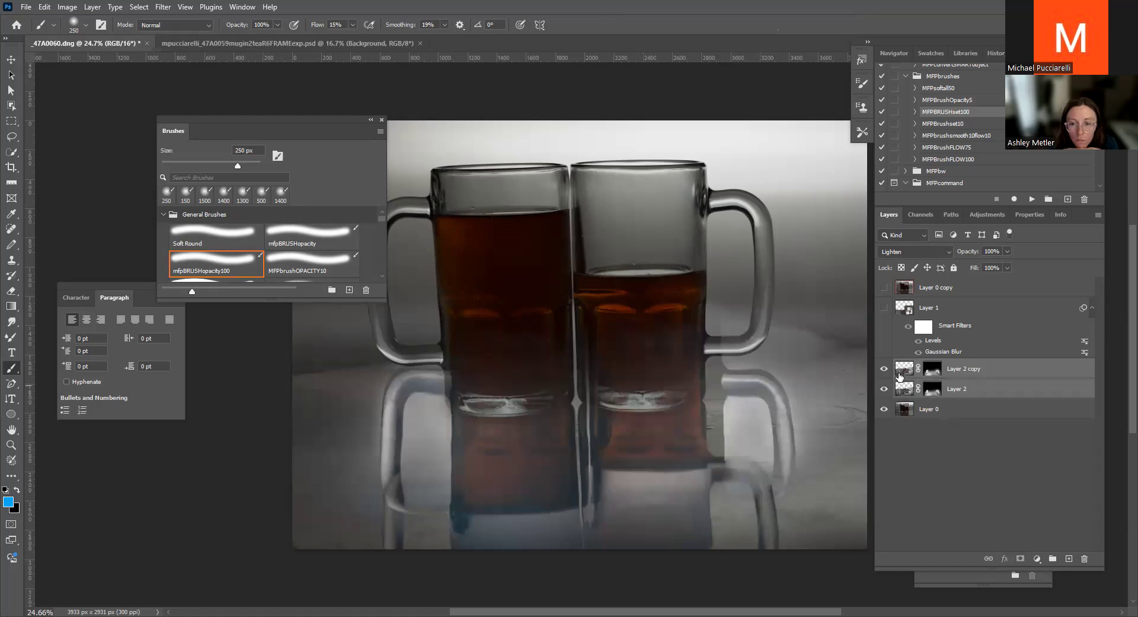
key(ctrl+g)
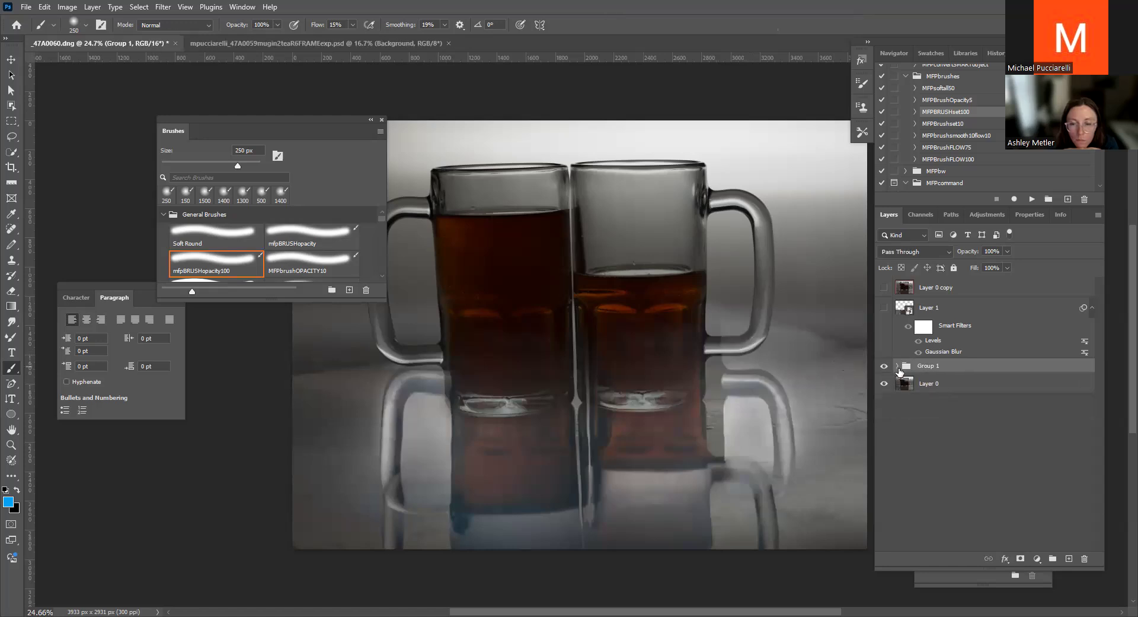
click(897, 366)
click(917, 383)
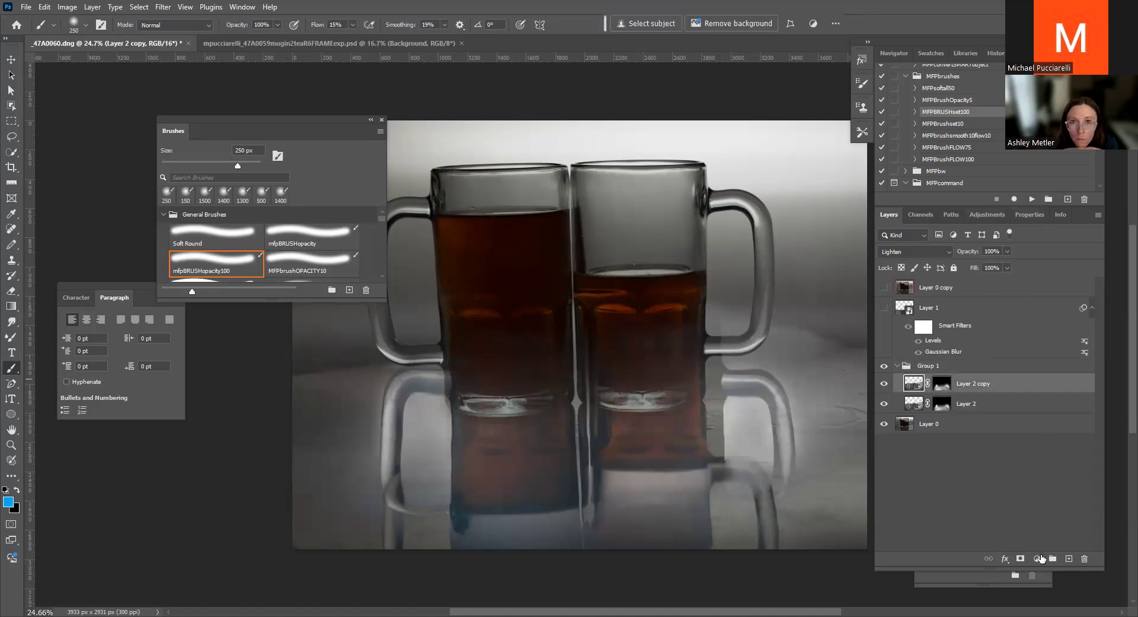
Add a Levels and a Hue/Saturation adjustment layer above Layer 2 copy
click(980, 214)
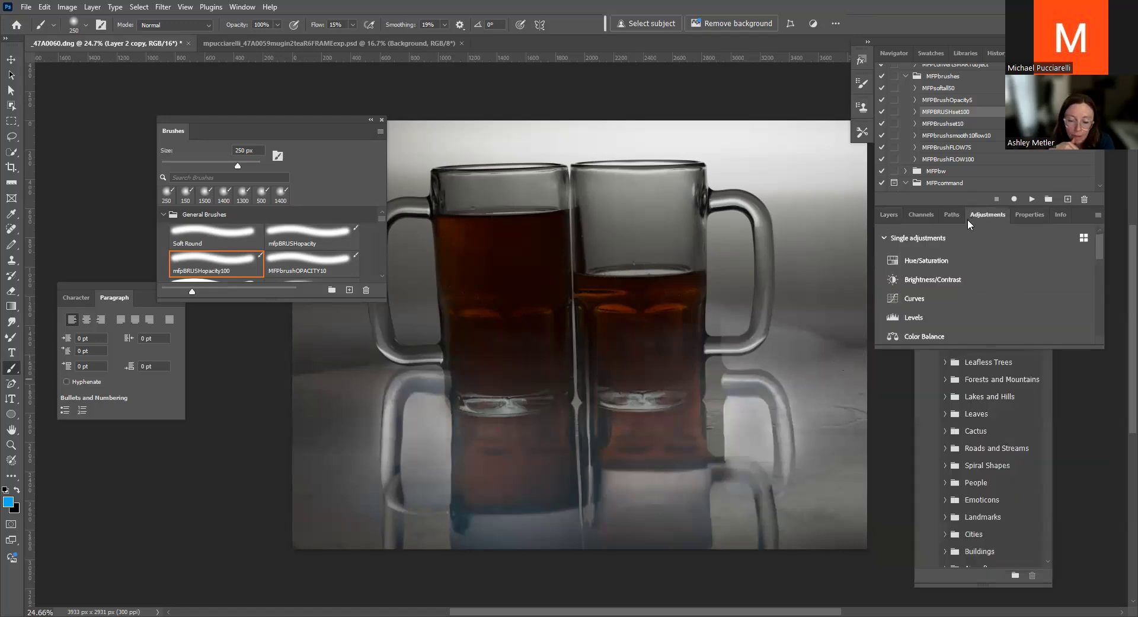
click(922, 316)
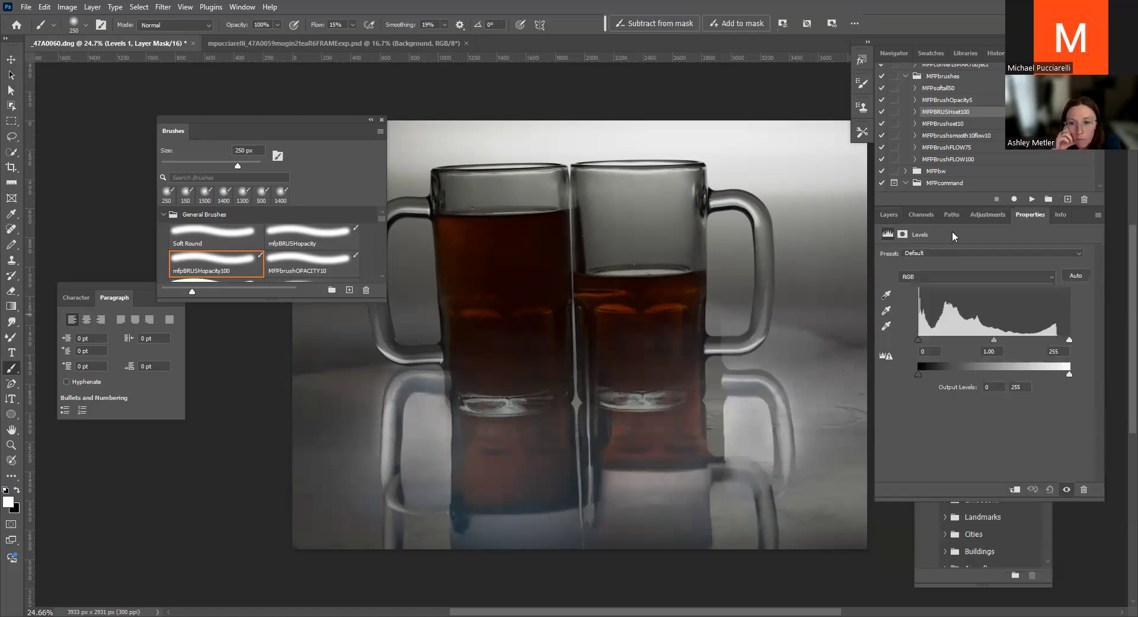
click(986, 214)
click(930, 260)
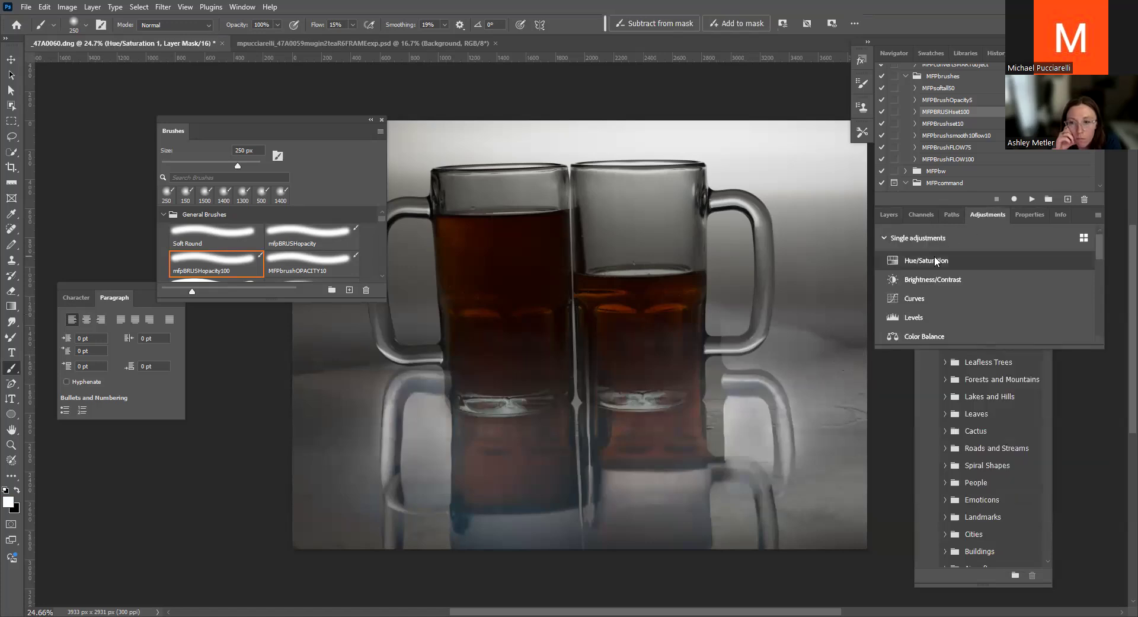
Select Layer 2 copy and Layer 2 and group them into Group 2
click(888, 217)
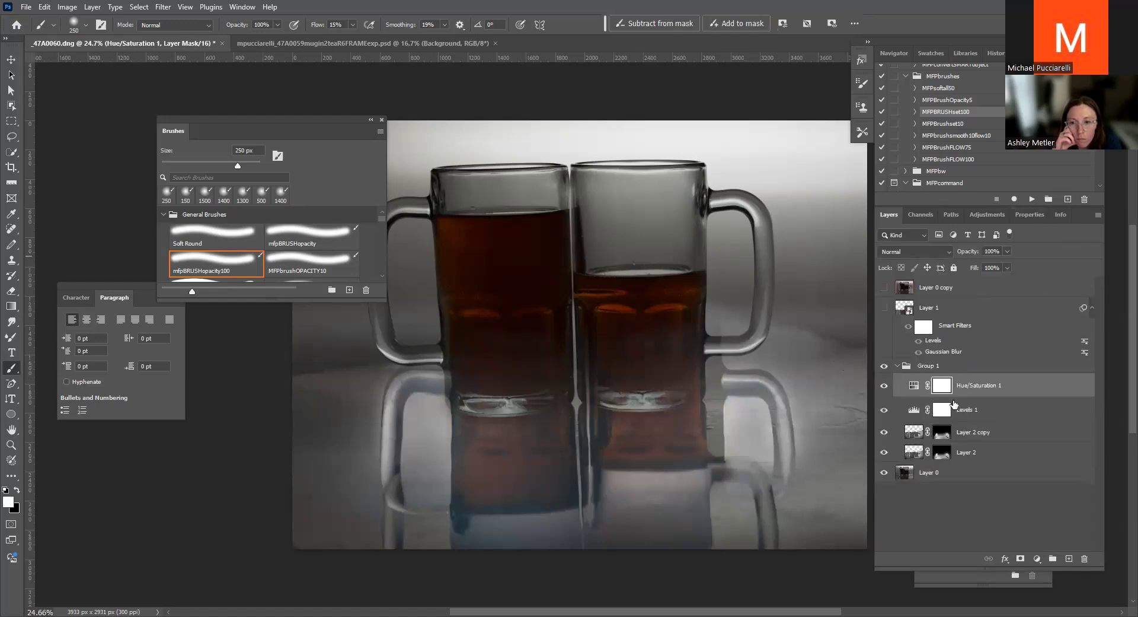
click(915, 431)
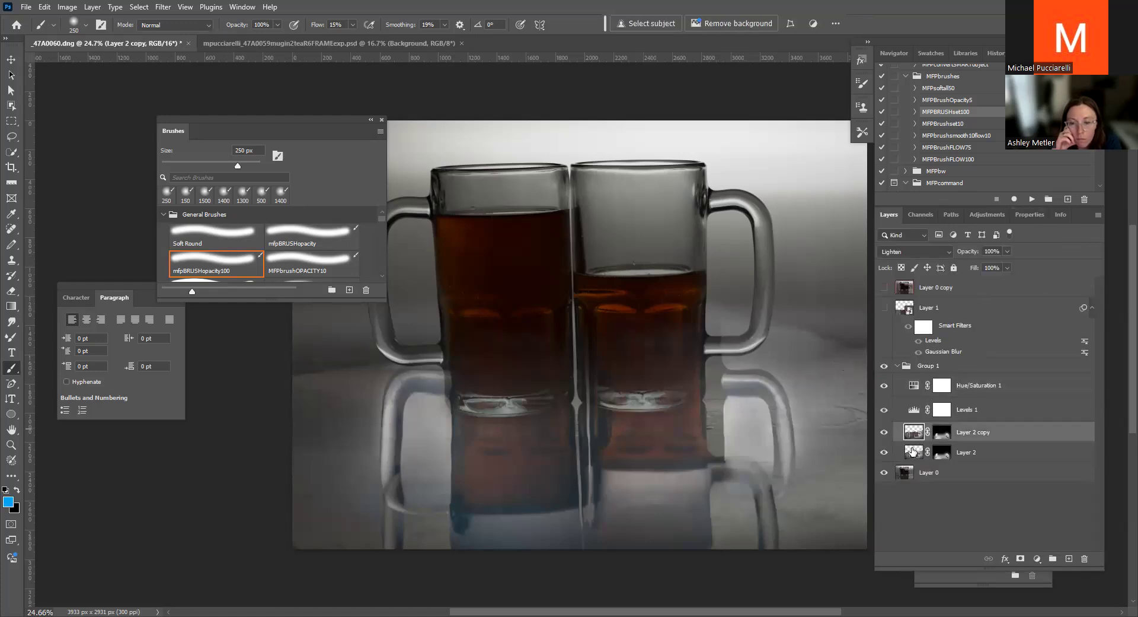
shift+click(918, 452)
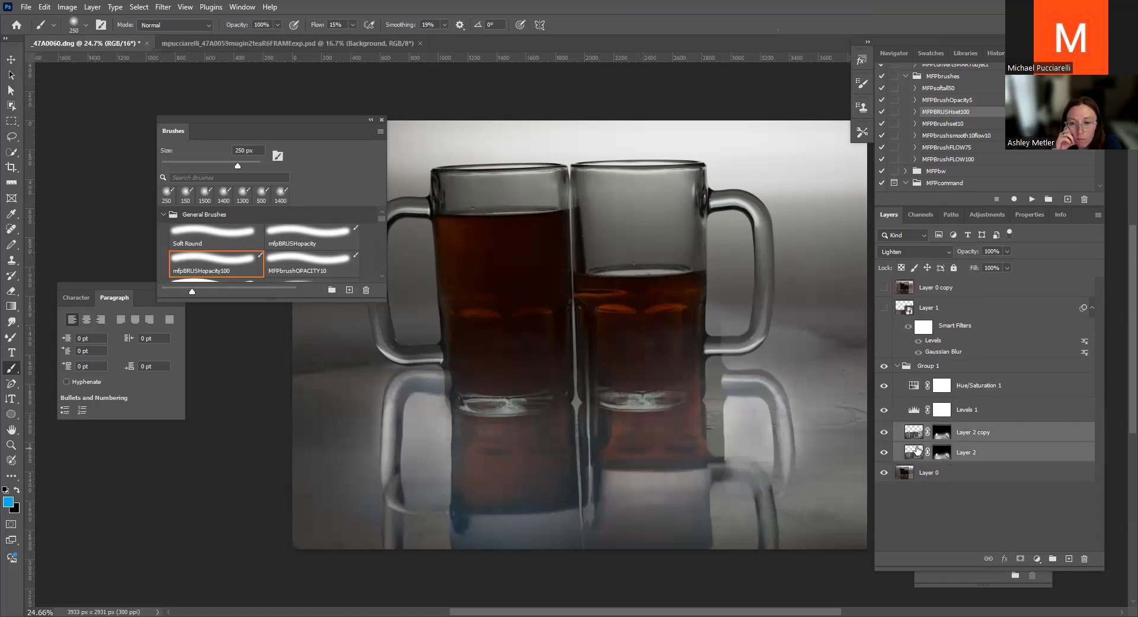
key(ctrl+g)
Alt-add a black hide-all layer mask to Group 2
click(907, 428)
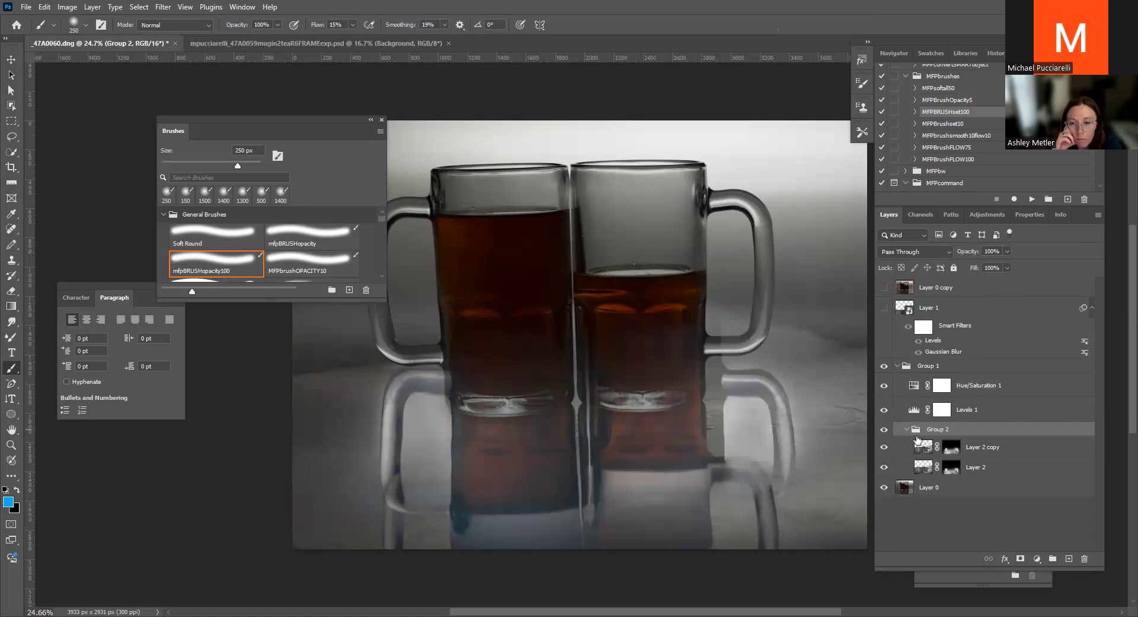
click(907, 429)
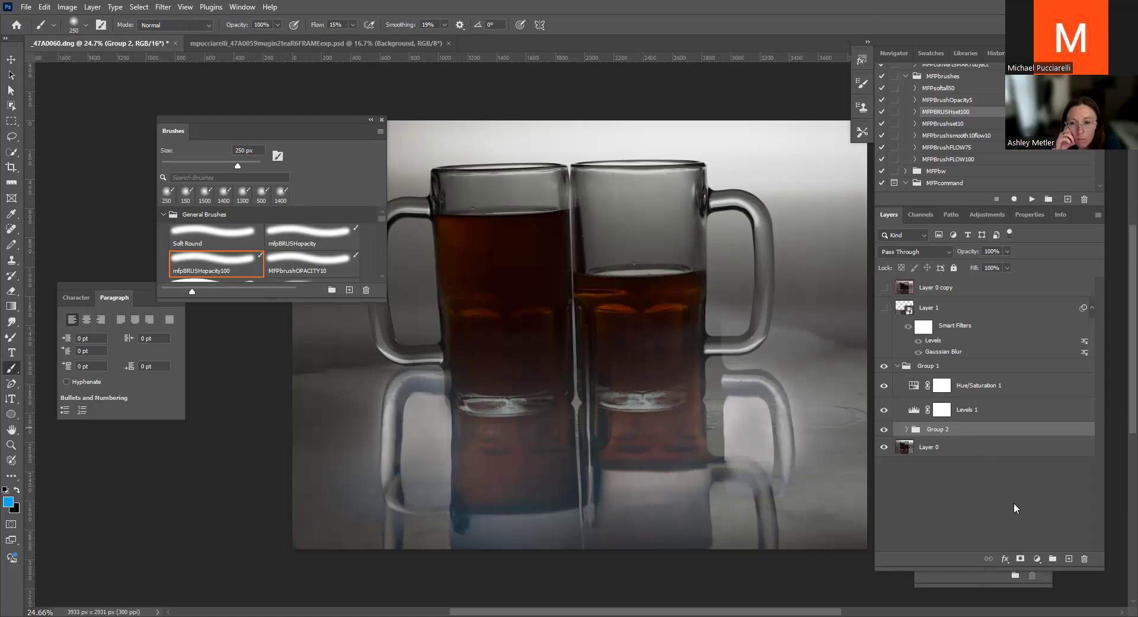
alt+click(1021, 558)
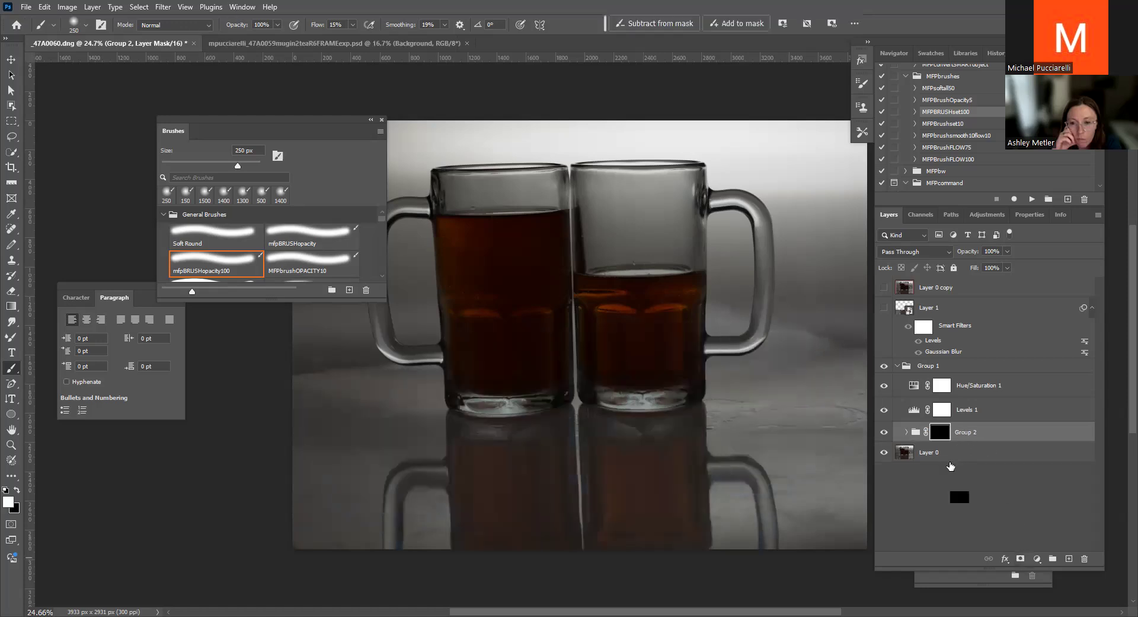
Invert Group 2's mask to white and paint a small black patch at lower right with a 600 px brush
key(ctrl+i)
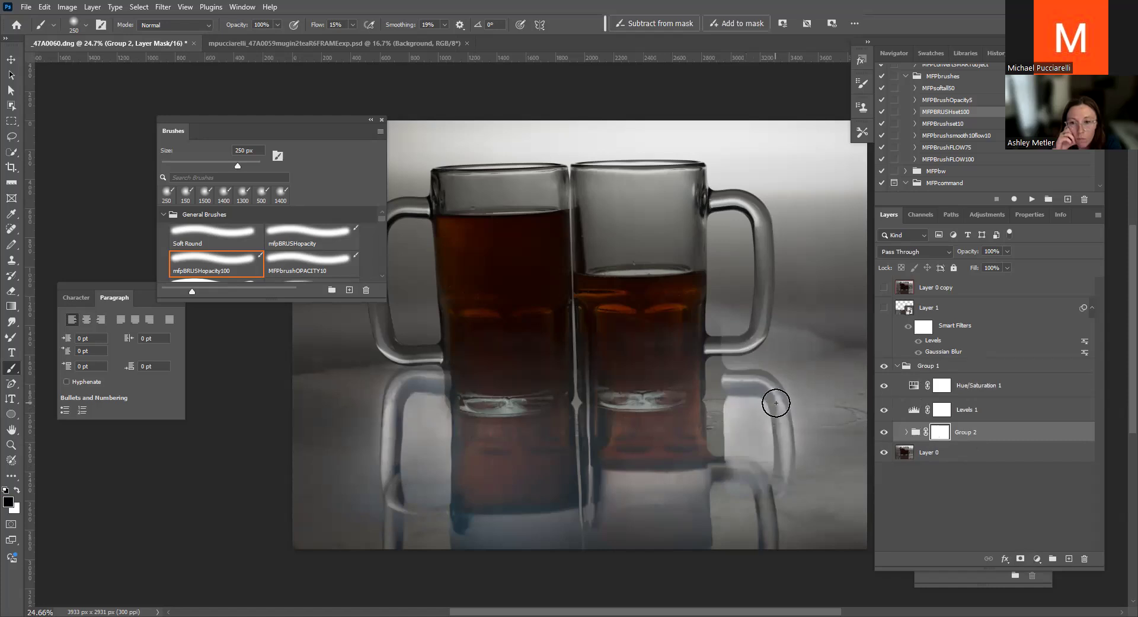
key(bracketright)
key(bracketright)
key(bracketright)
key(bracketright)
mouse_move(763, 477)
mouse_down()
mouse_move(830, 446)
mouse_move(756, 489)
mouse_move(728, 415)
mouse_move(757, 401)
mouse_move(783, 466)
mouse_up()
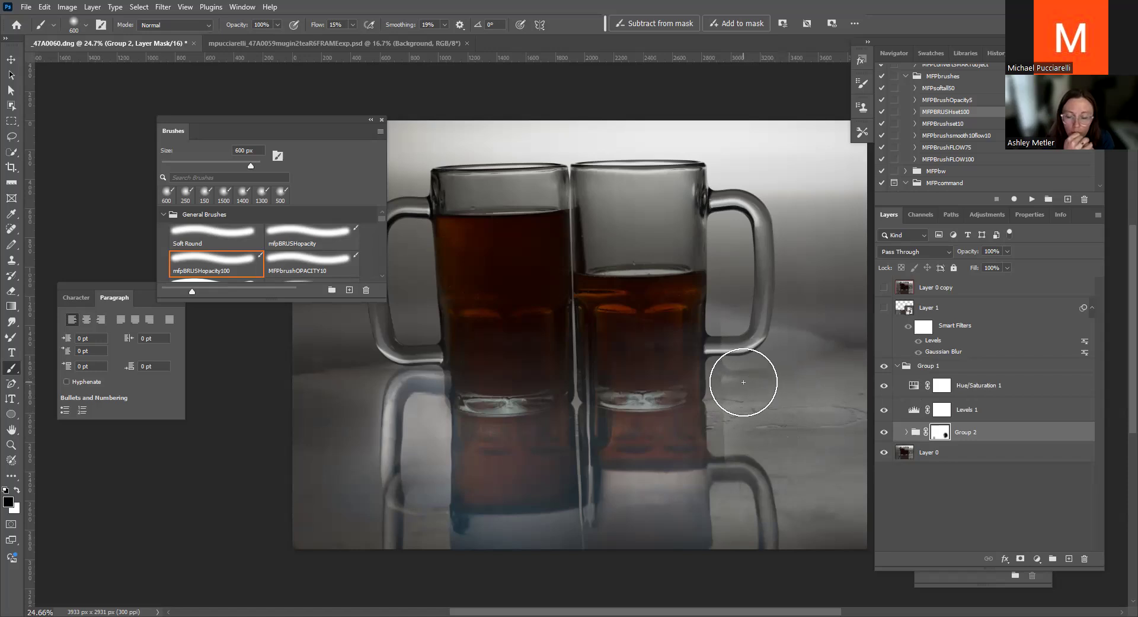
key(x)
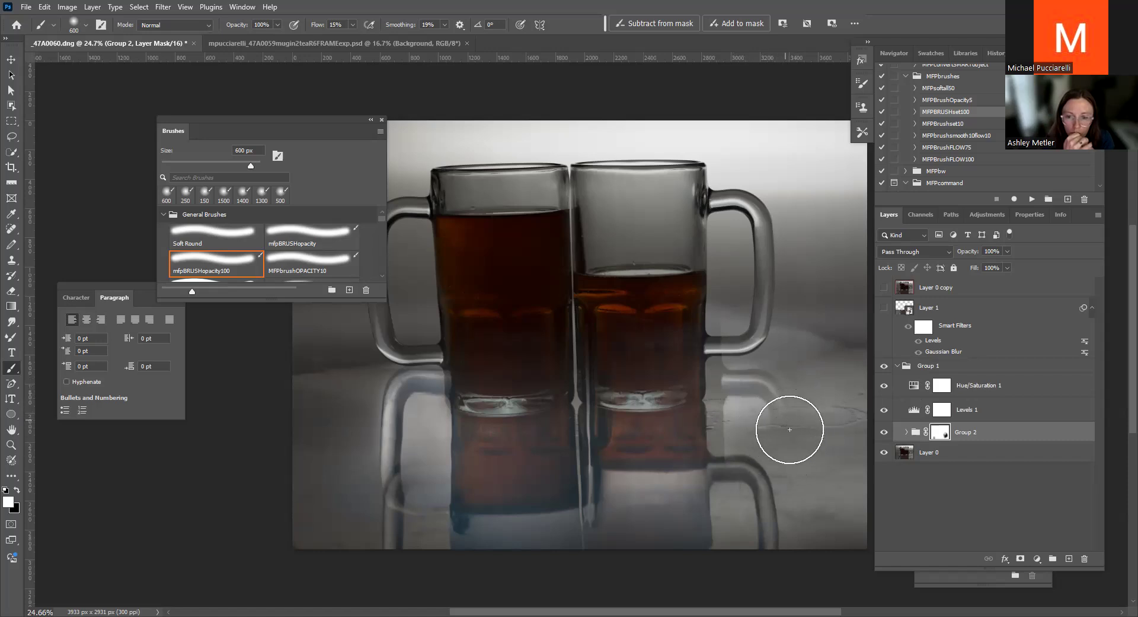
key(x)
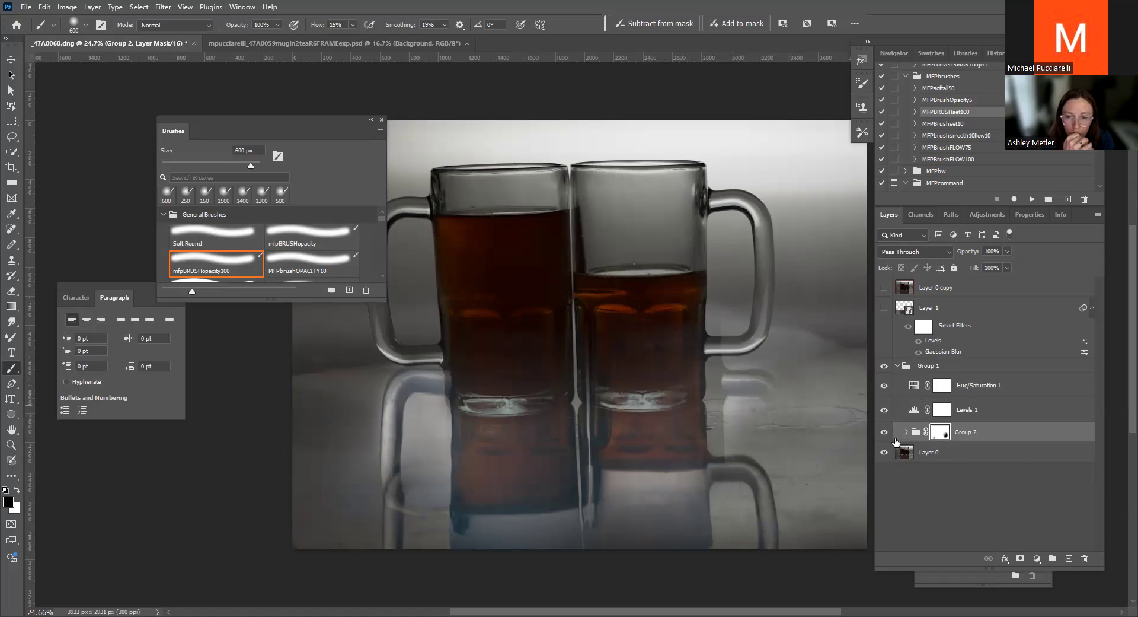
click(903, 434)
click(905, 432)
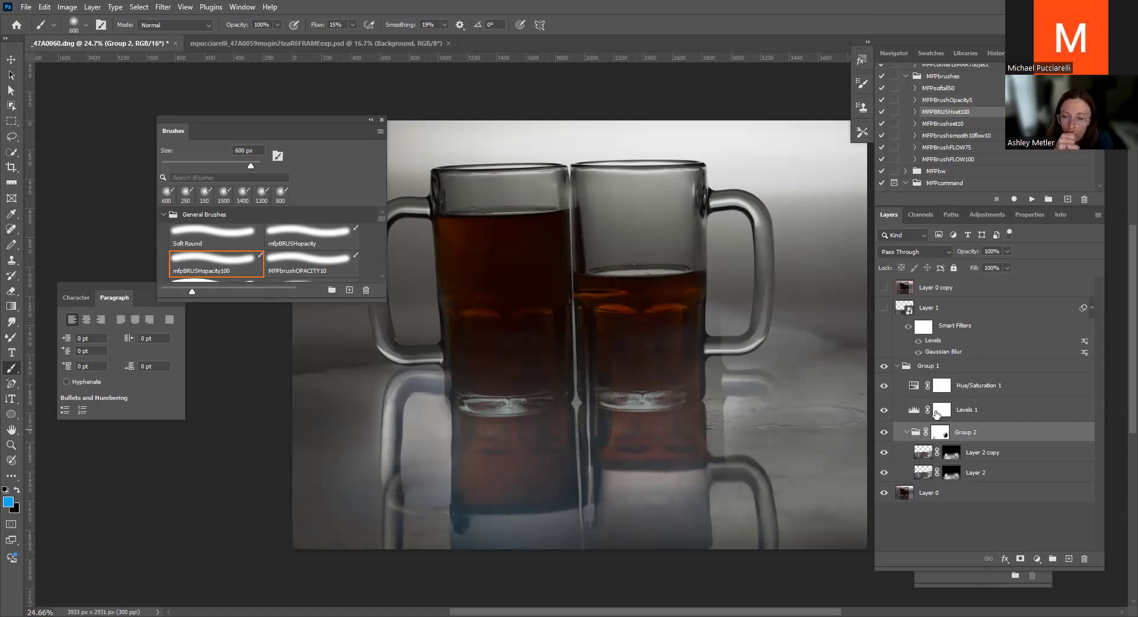
Zoom out with the Navigator and clip Levels 1 to Group 2
click(907, 432)
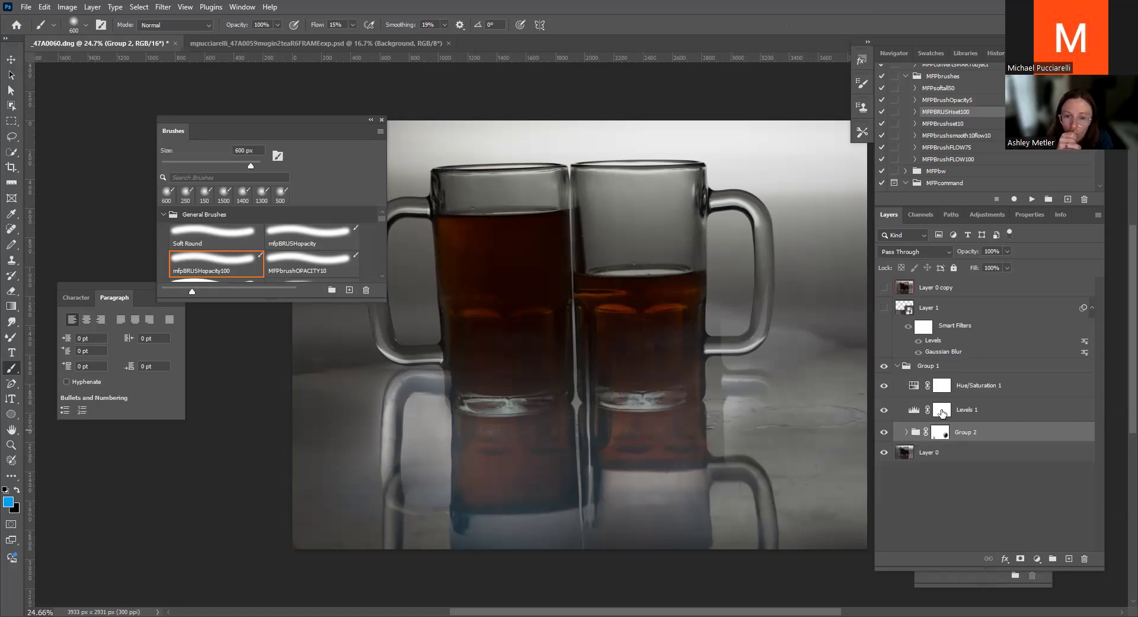
click(941, 411)
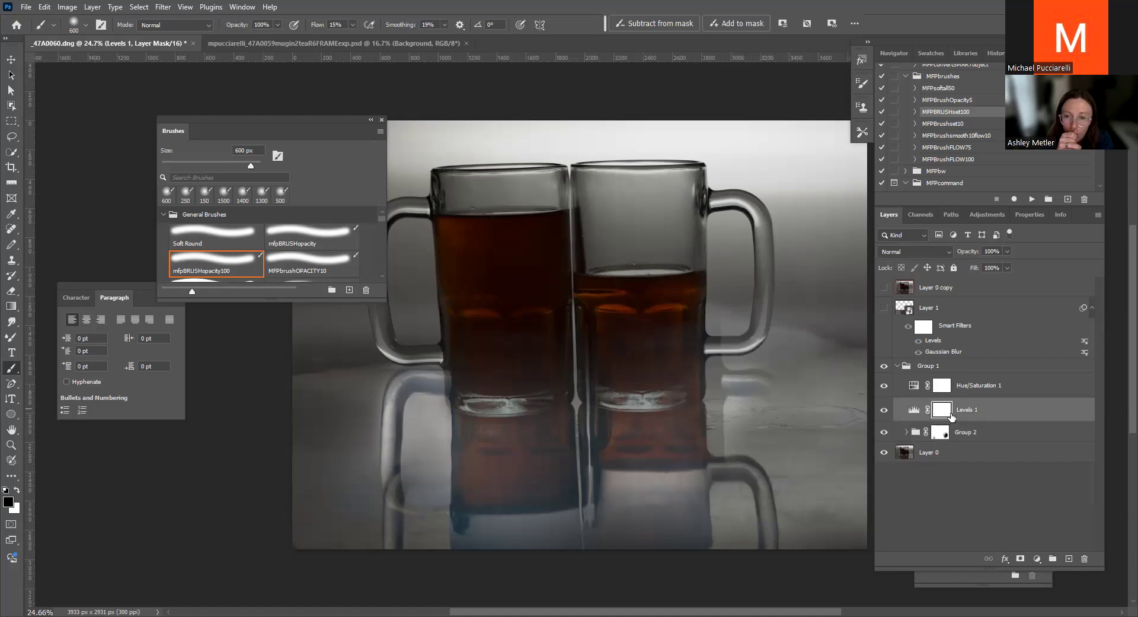
drag(979, 406, 981, 420)
click(992, 429)
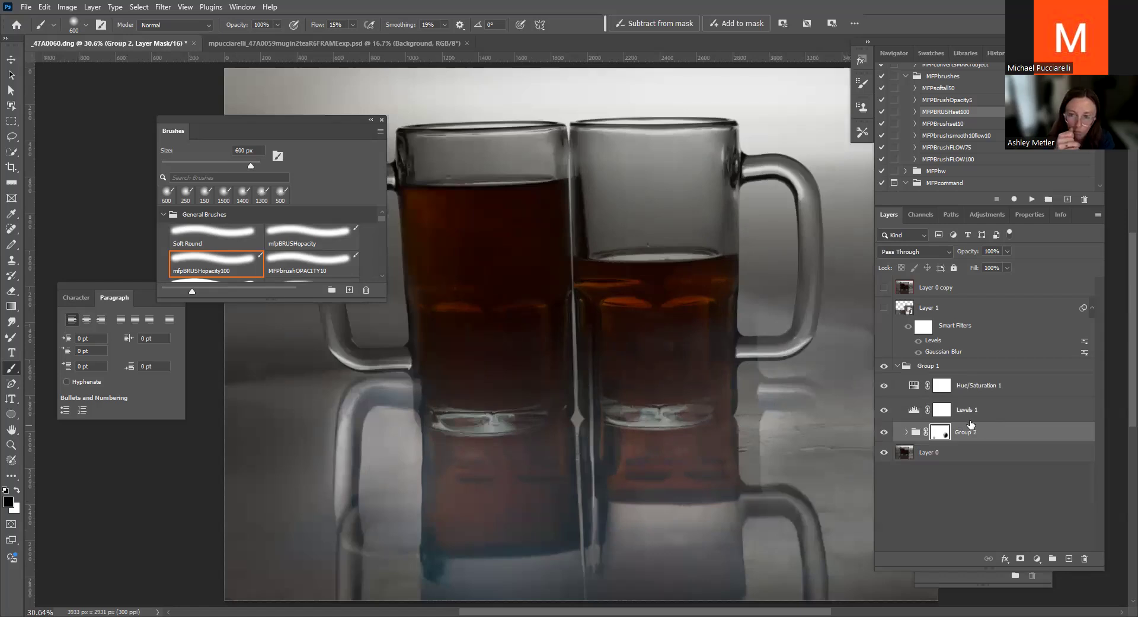
drag(970, 420, 980, 418)
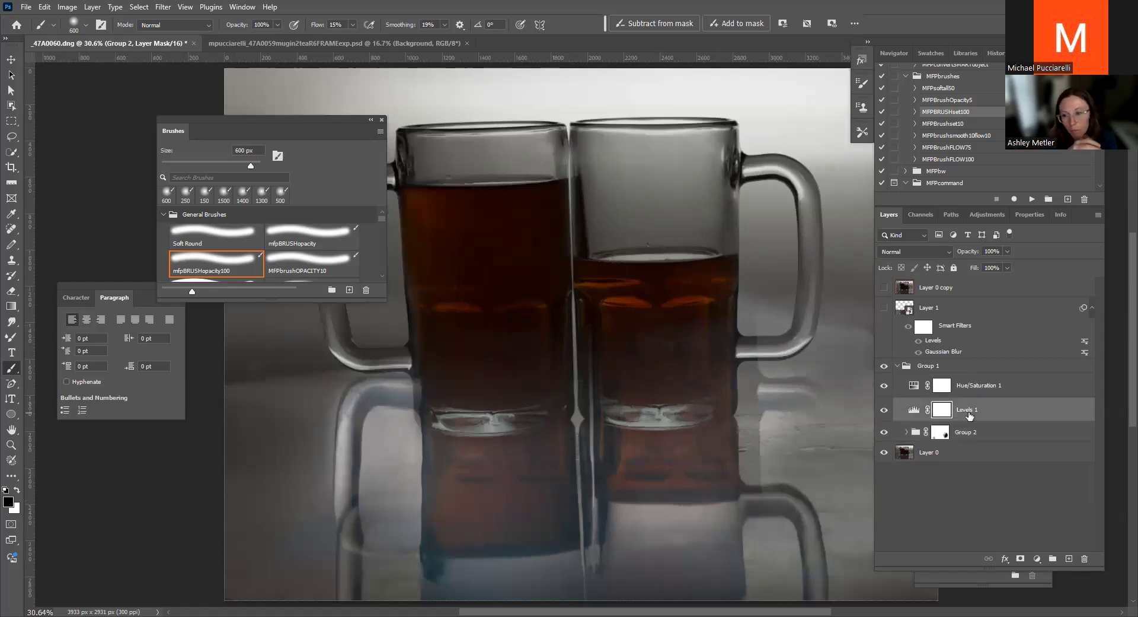
click(984, 430)
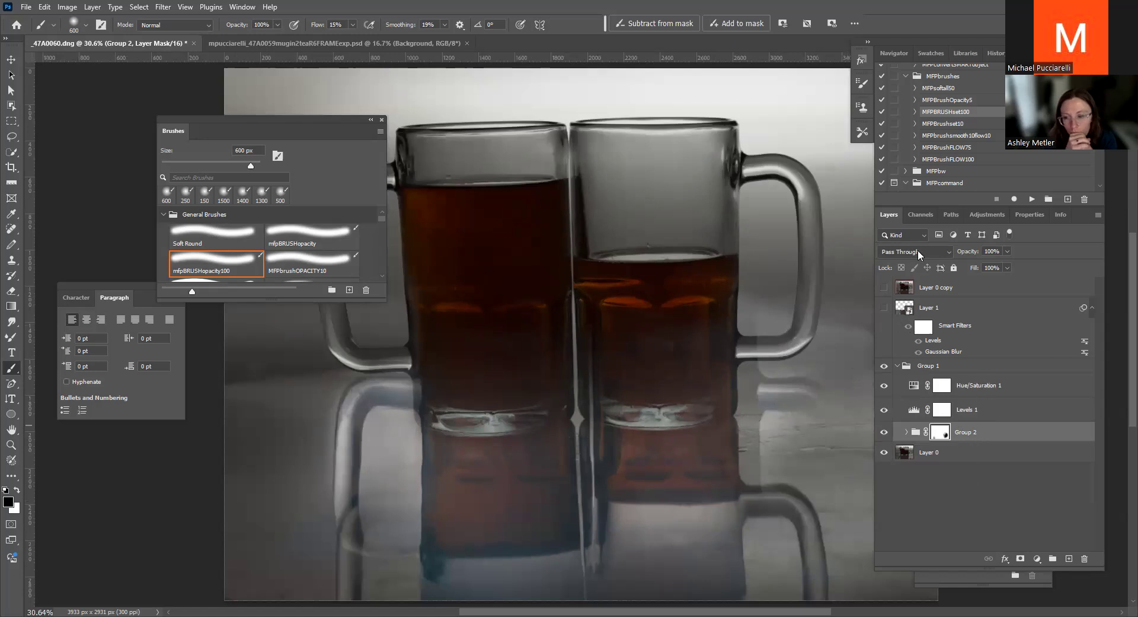
click(893, 53)
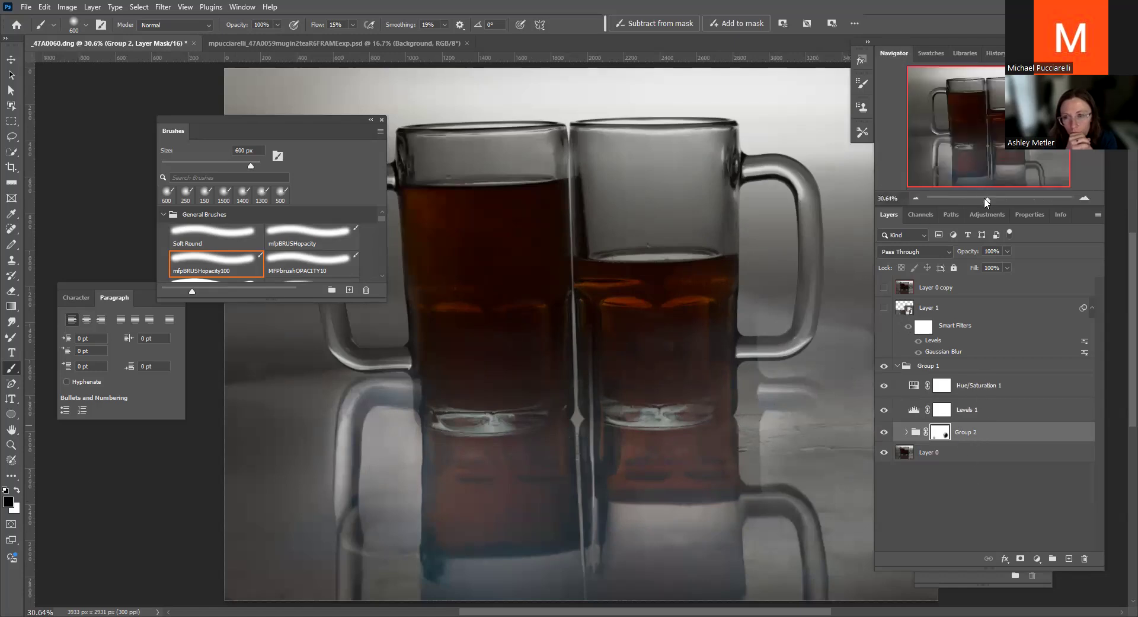
drag(986, 202, 979, 201)
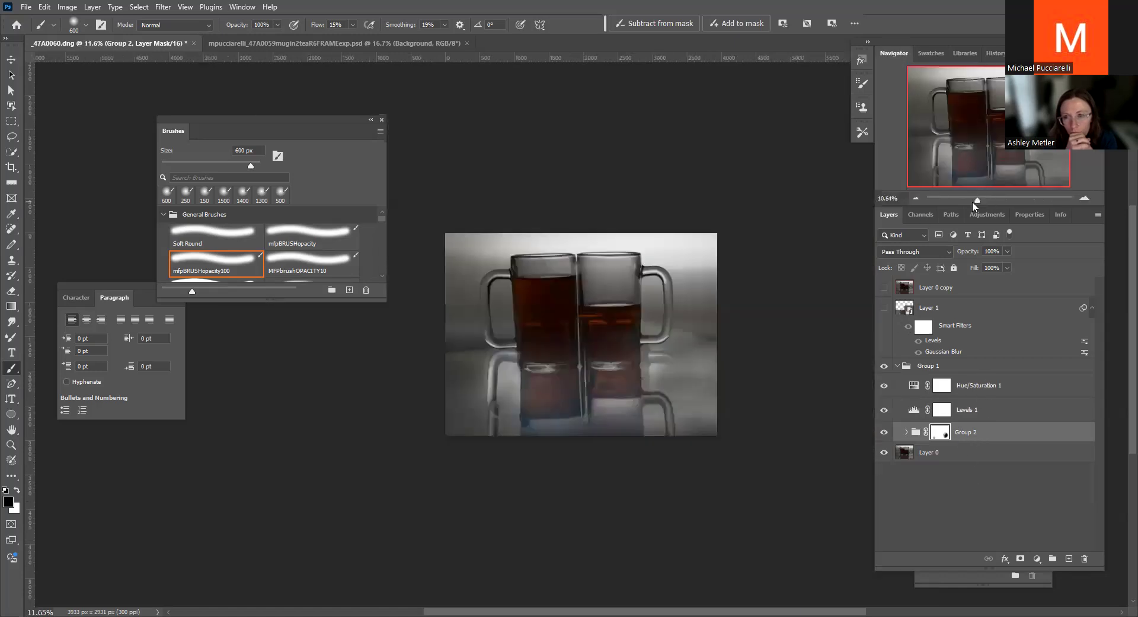
click(942, 410)
drag(945, 415, 957, 419)
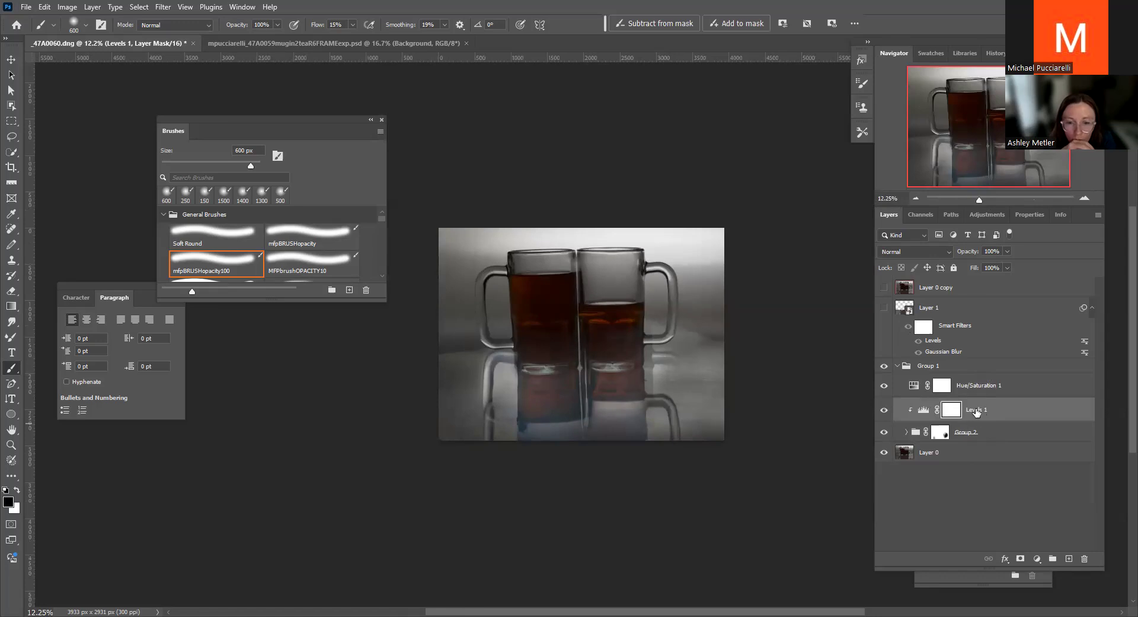
drag(976, 408, 981, 417)
Raise the Levels 1 midtones to 1.28 in Properties
double_click(922, 416)
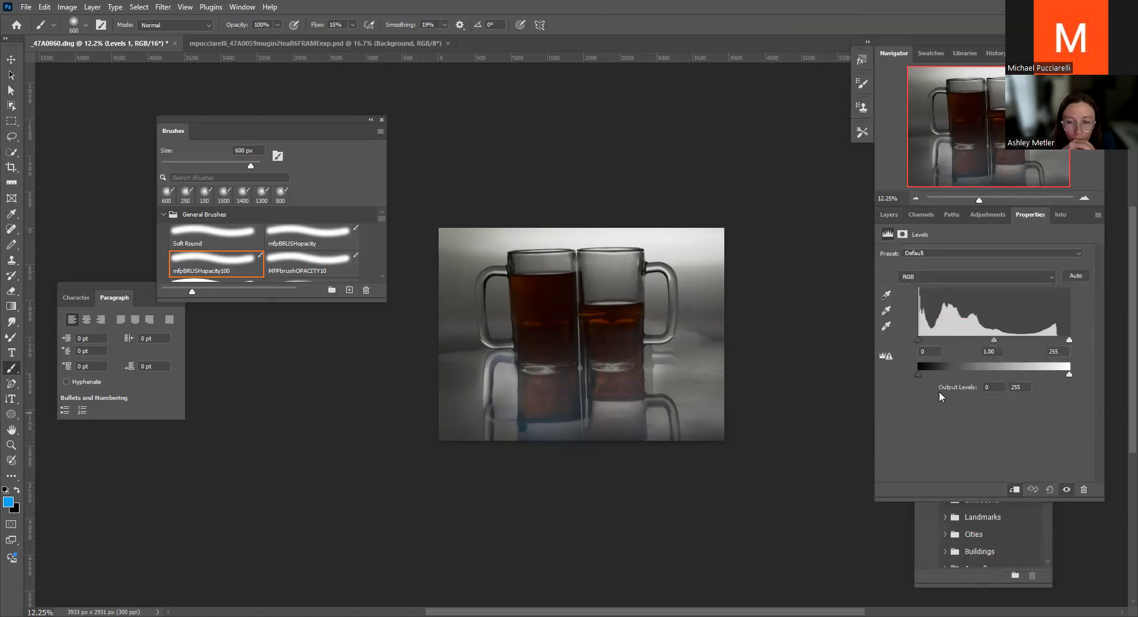
mouse_move(995, 342)
mouse_down()
mouse_move(1015, 341)
mouse_move(989, 343)
mouse_up()
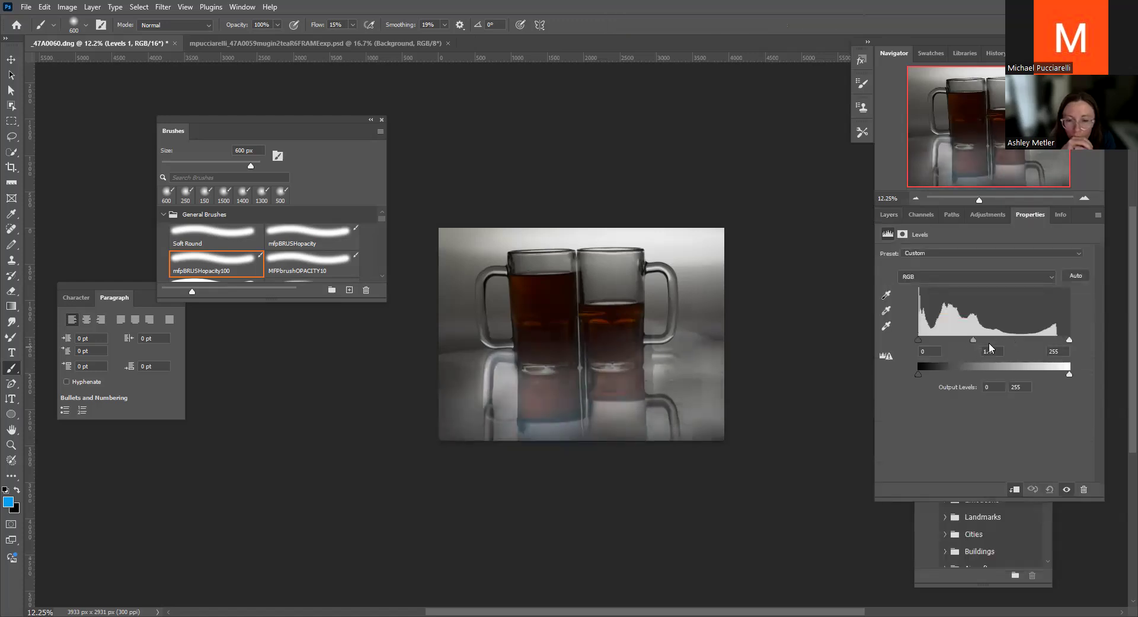
click(888, 215)
click(951, 408)
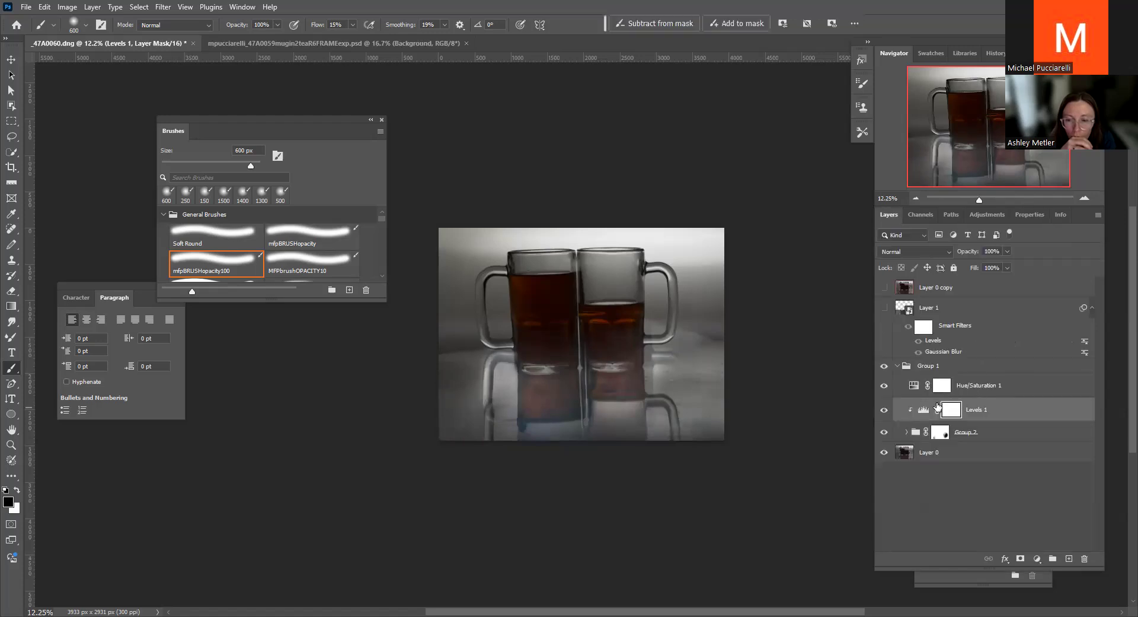
click(923, 409)
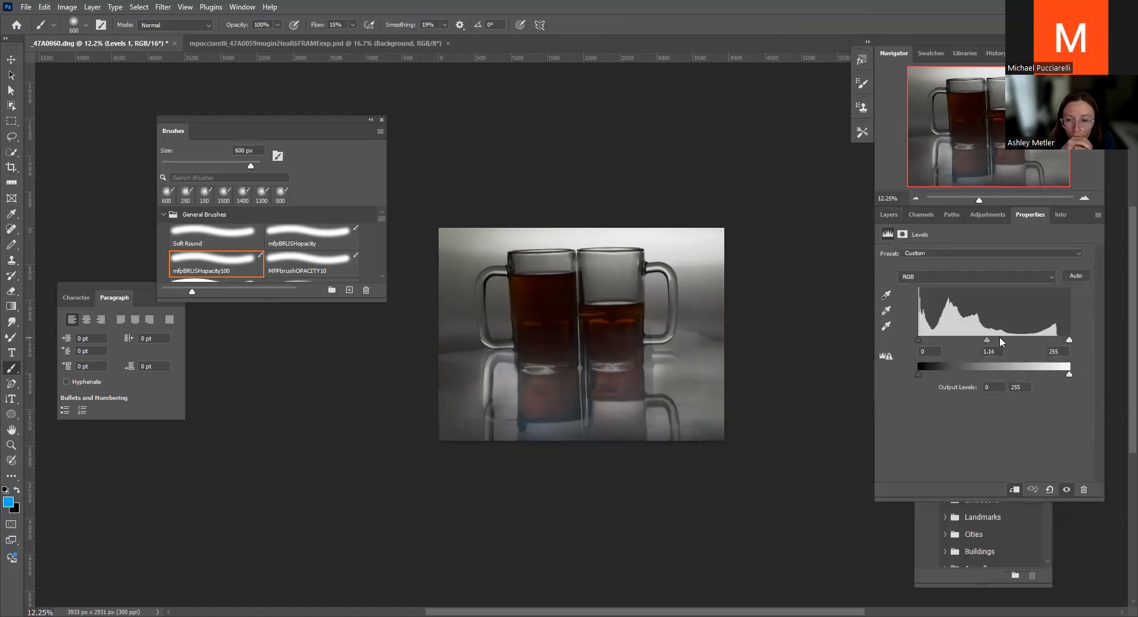
click(887, 215)
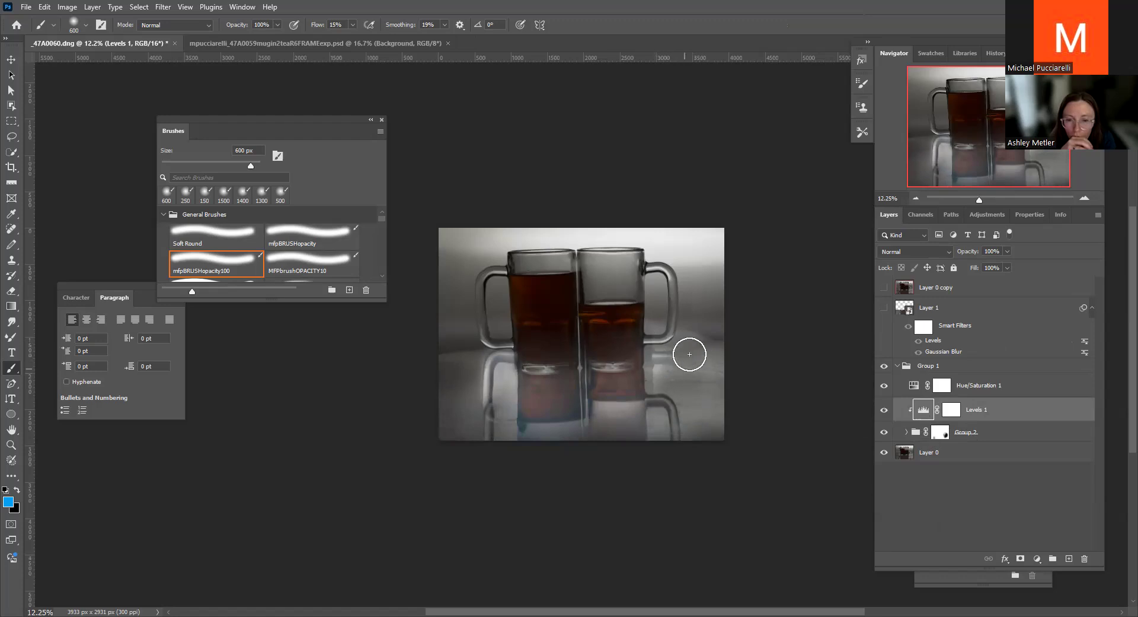
Undo the last change and delete the stray Layer 3
key(ctrl+z)
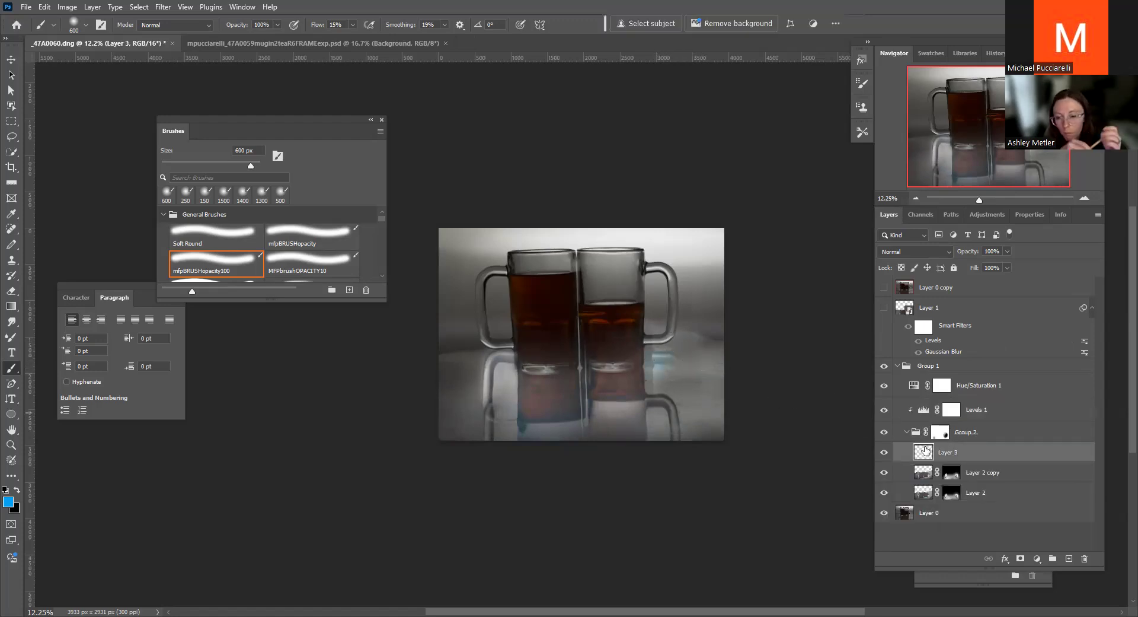
click(1086, 556)
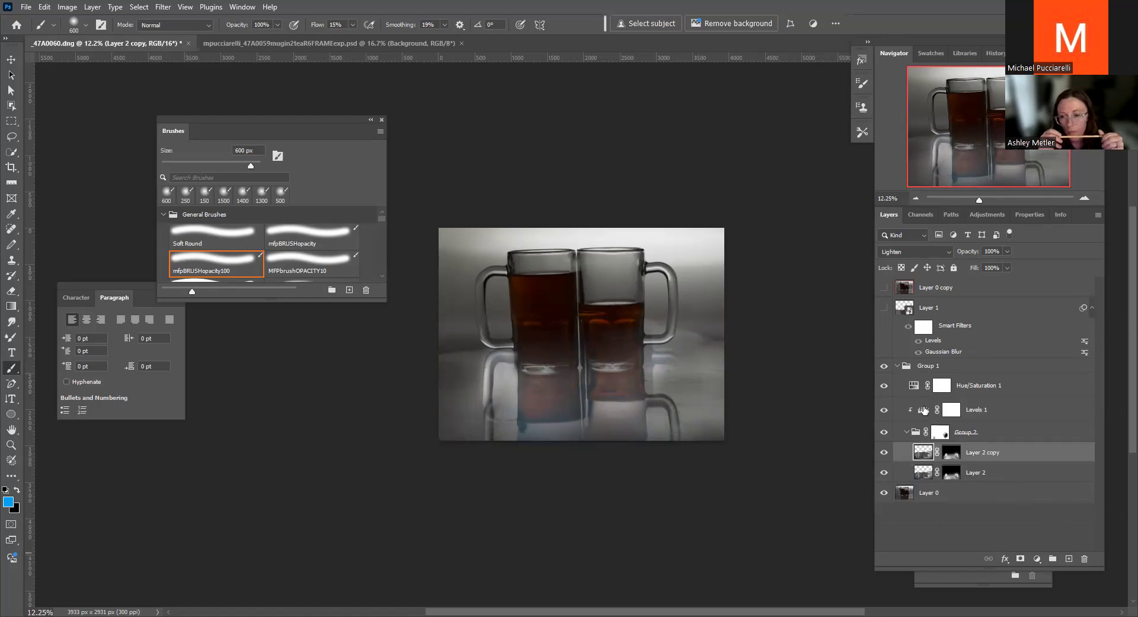
click(934, 411)
drag(950, 410, 991, 396)
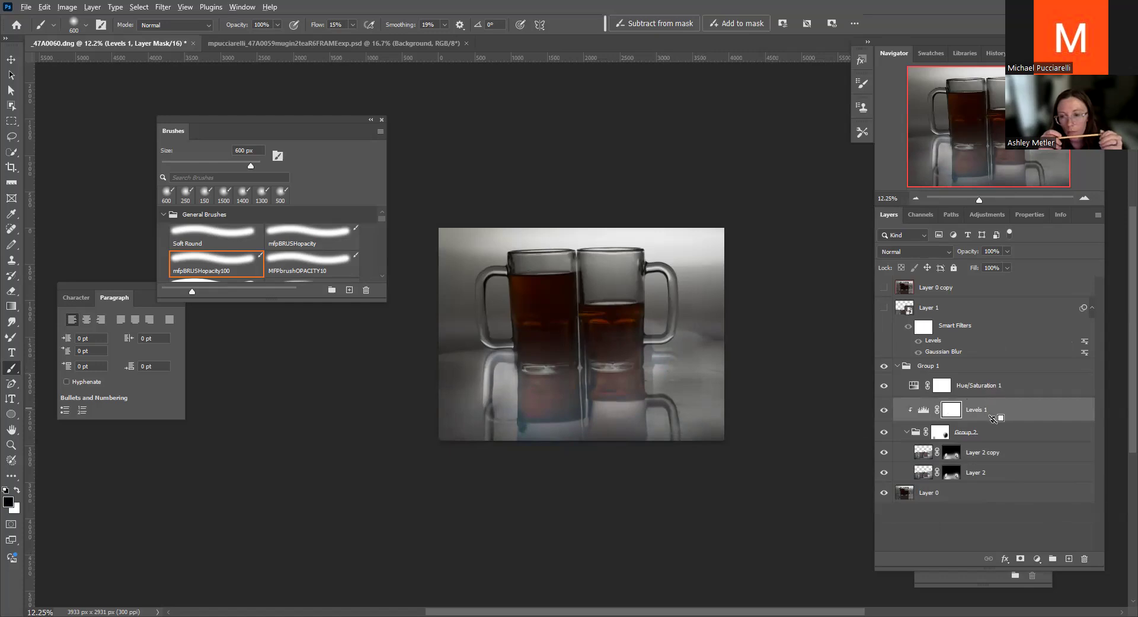
drag(991, 396, 987, 426)
Fit the image to the window, collapse Group 2, and re-clip Levels 1 to it
key(ctrl+0)
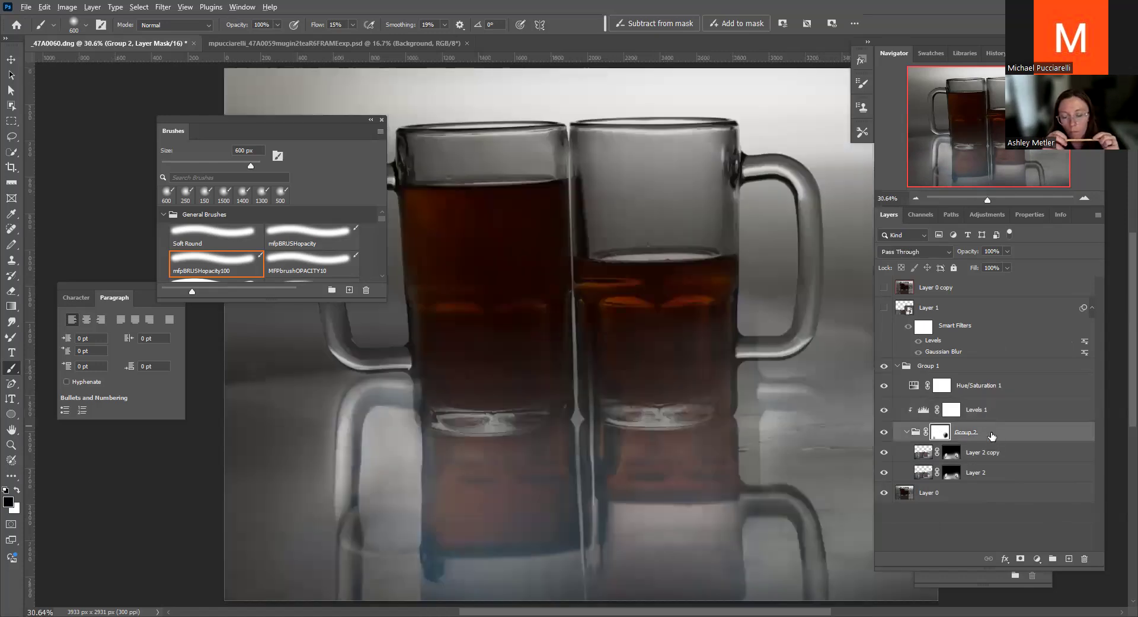
mouse_move(987, 200)
mouse_down()
mouse_move(952, 205)
mouse_move(978, 200)
mouse_up()
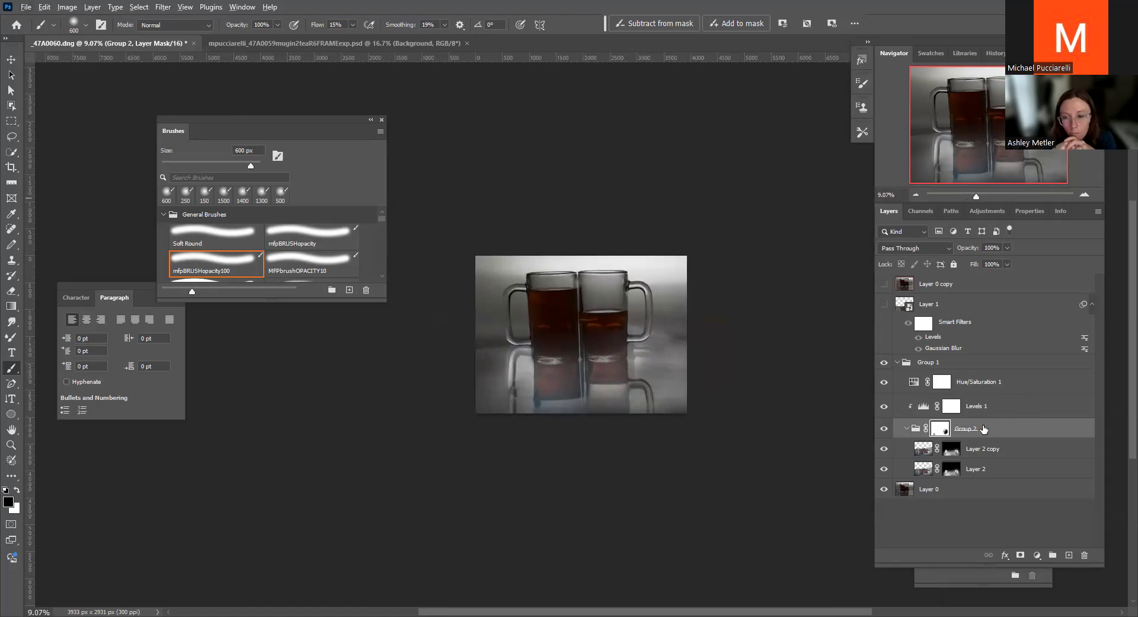
drag(982, 437, 977, 413)
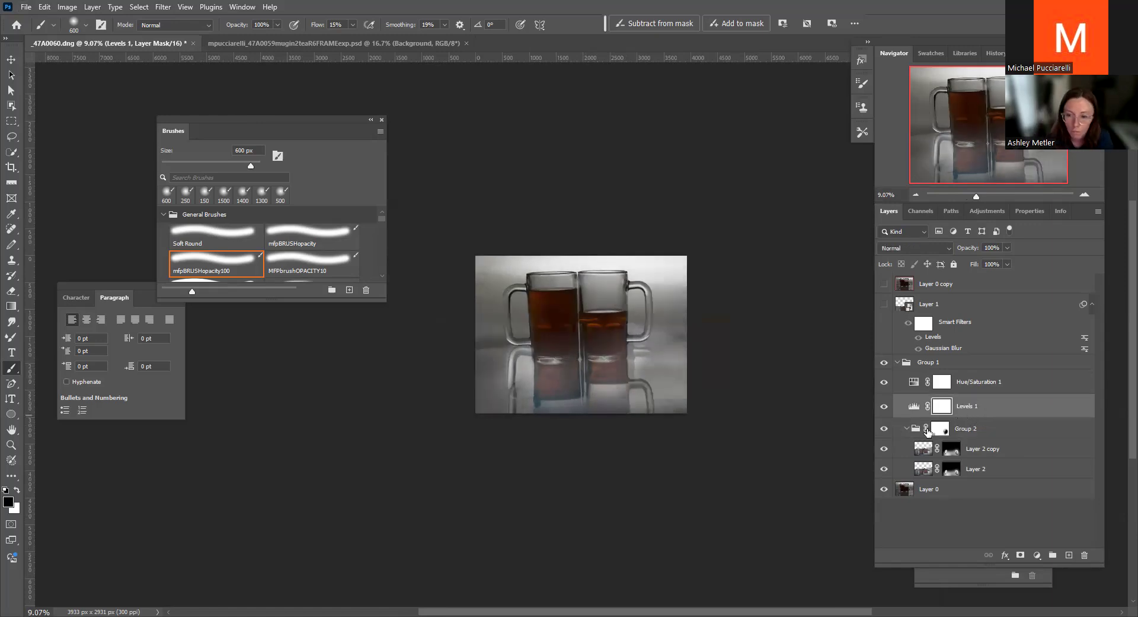
click(907, 429)
drag(949, 422, 976, 413)
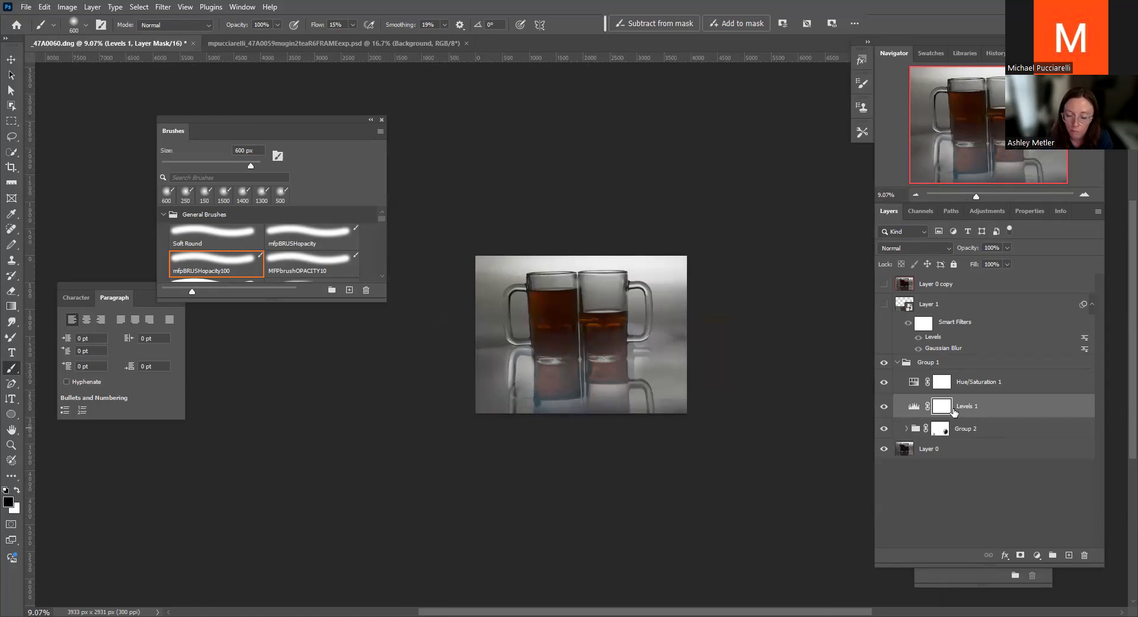
alt+click(976, 415)
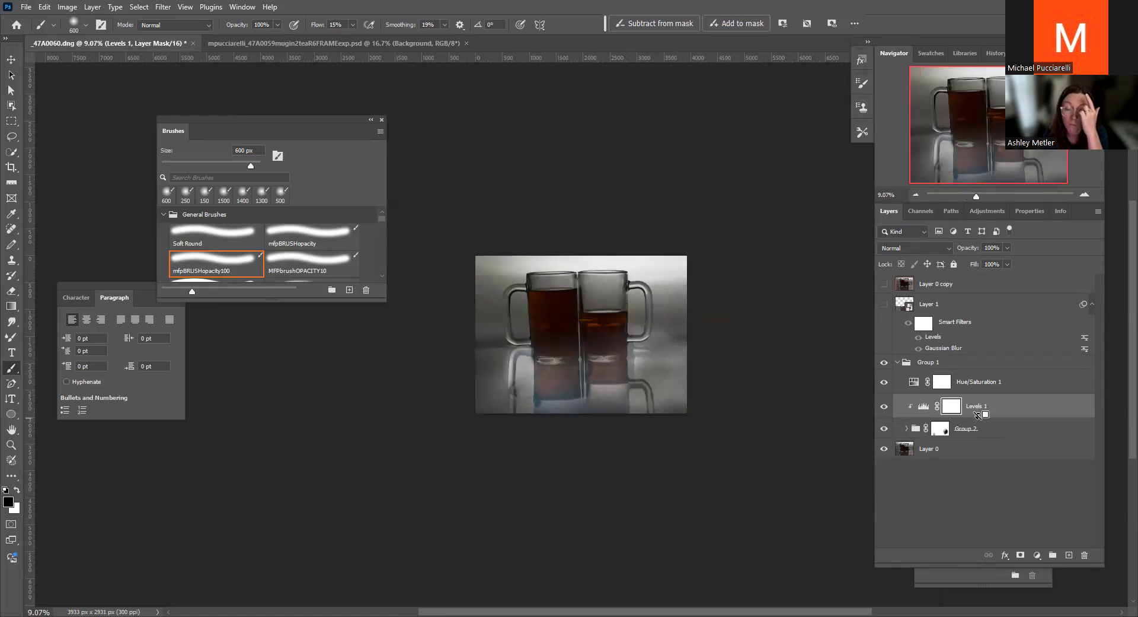
Adjust the Levels 1 midtones, then release Levels 1 from its clip on Group 2
double_click(924, 408)
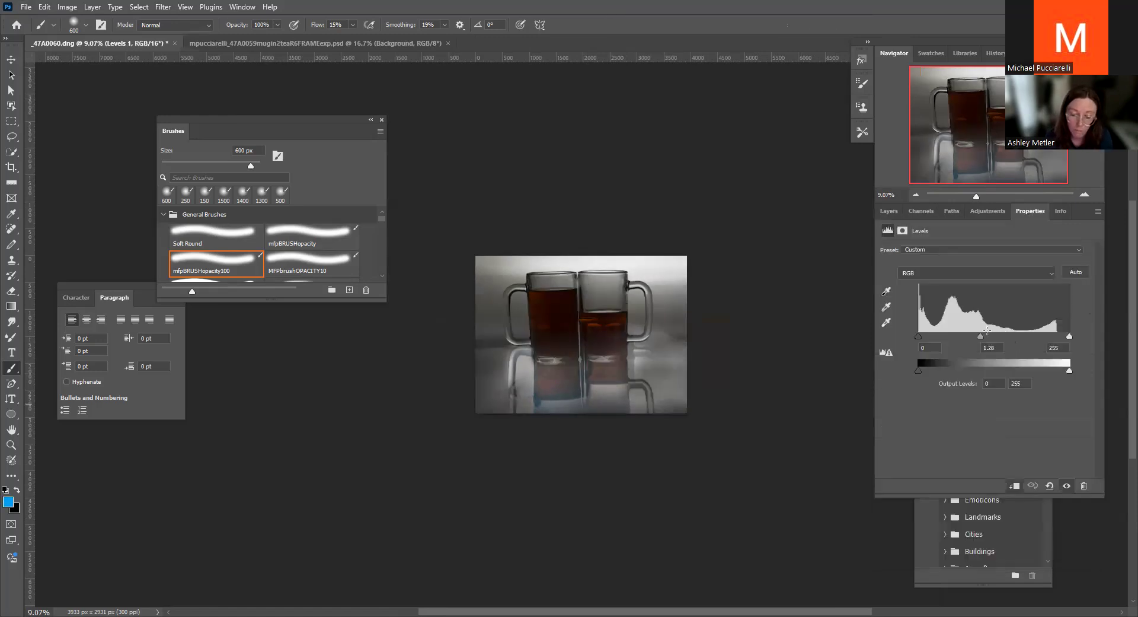
drag(979, 341, 997, 340)
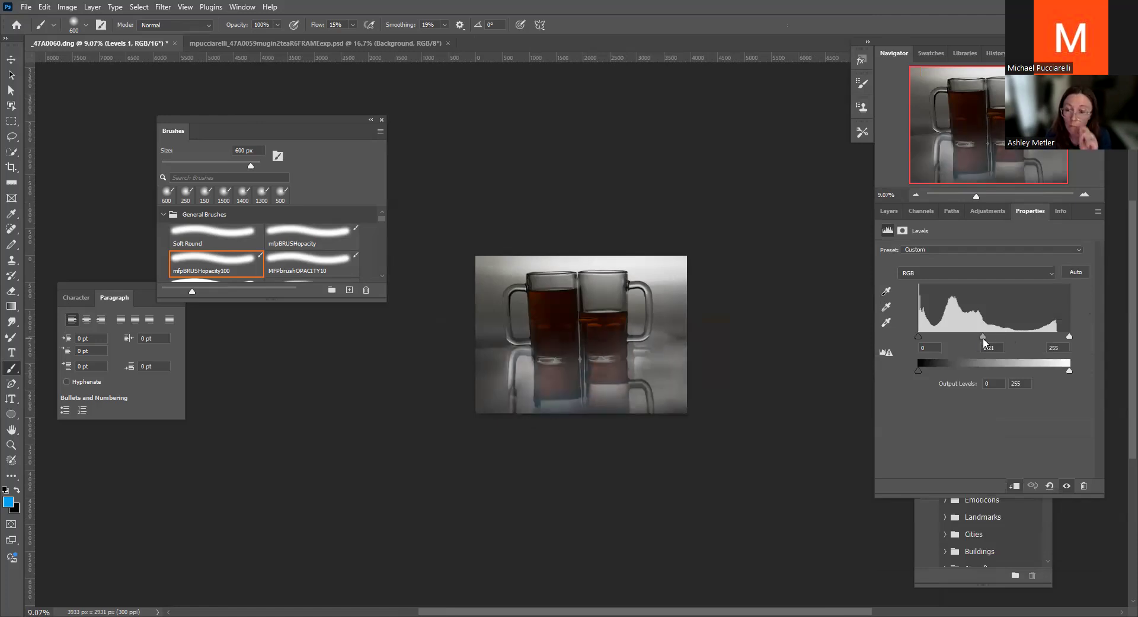
click(886, 210)
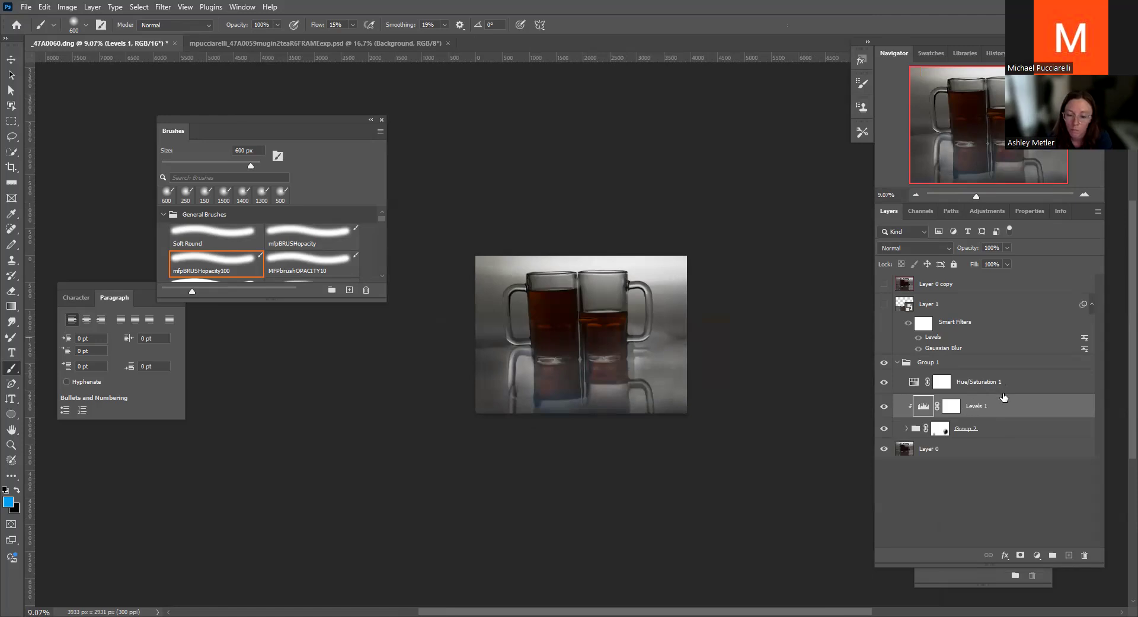
alt+click(1006, 416)
Re-clip Levels 1 onto the expanded Group 2 and set its midtones to 0.82
click(907, 428)
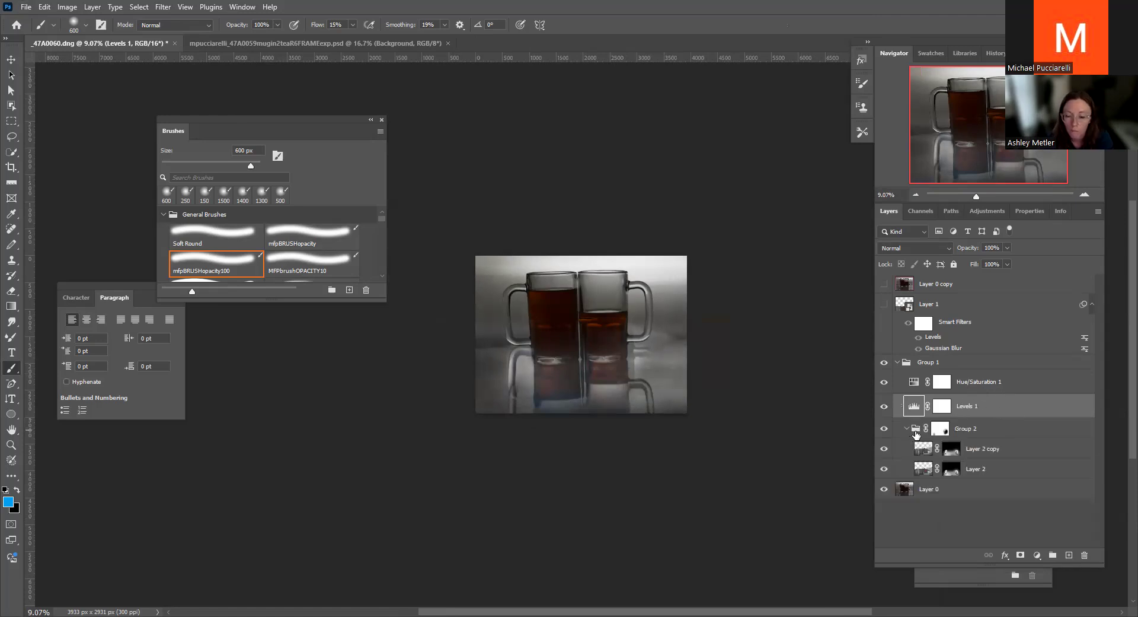
click(942, 407)
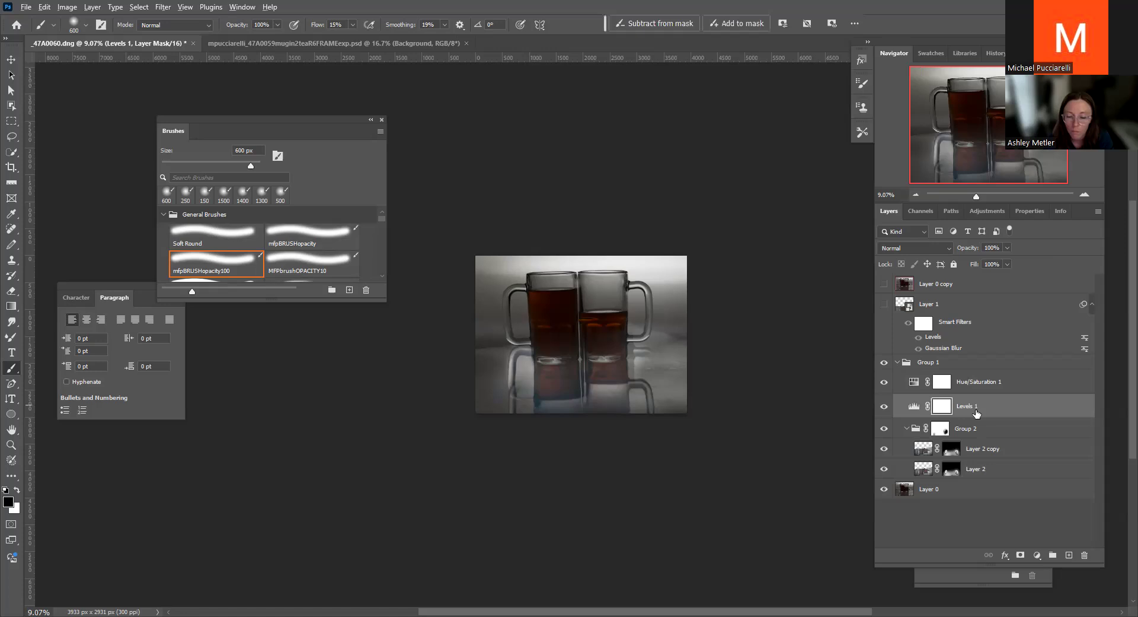
alt+click(981, 417)
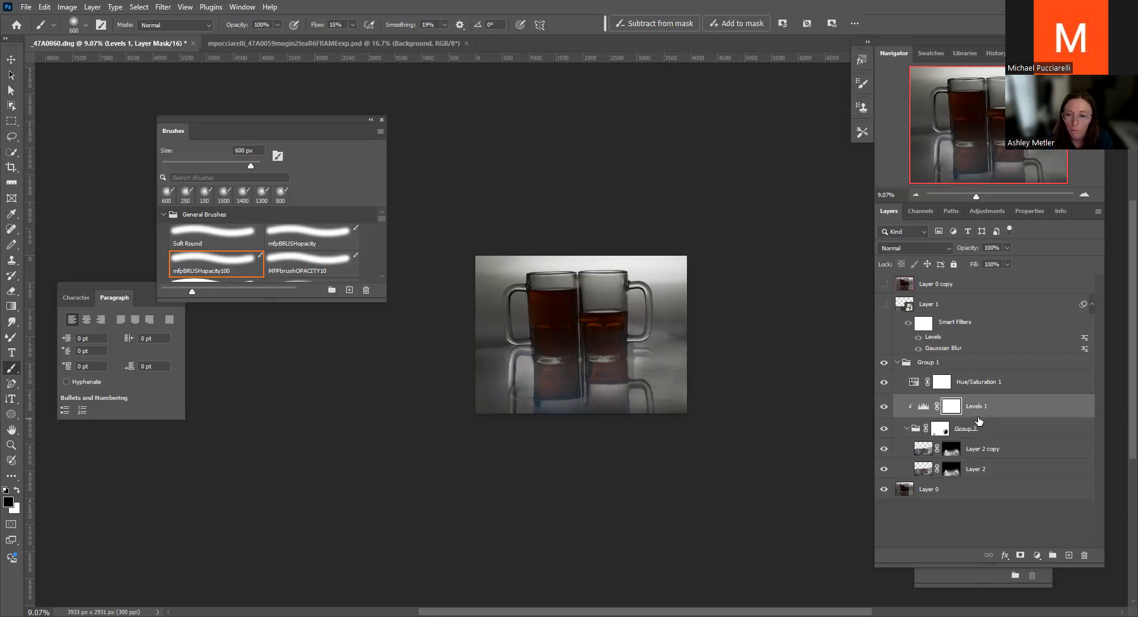
click(924, 406)
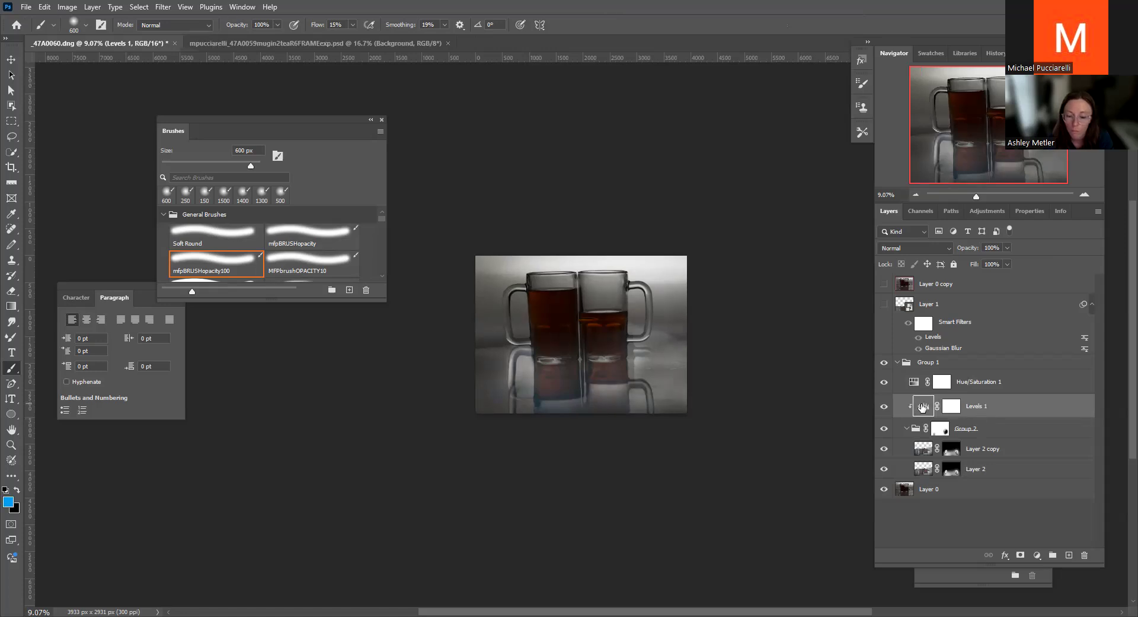
double_click(923, 407)
mouse_move(997, 336)
mouse_down()
mouse_move(978, 340)
mouse_move(1023, 334)
mouse_move(994, 333)
mouse_move(1003, 333)
mouse_up()
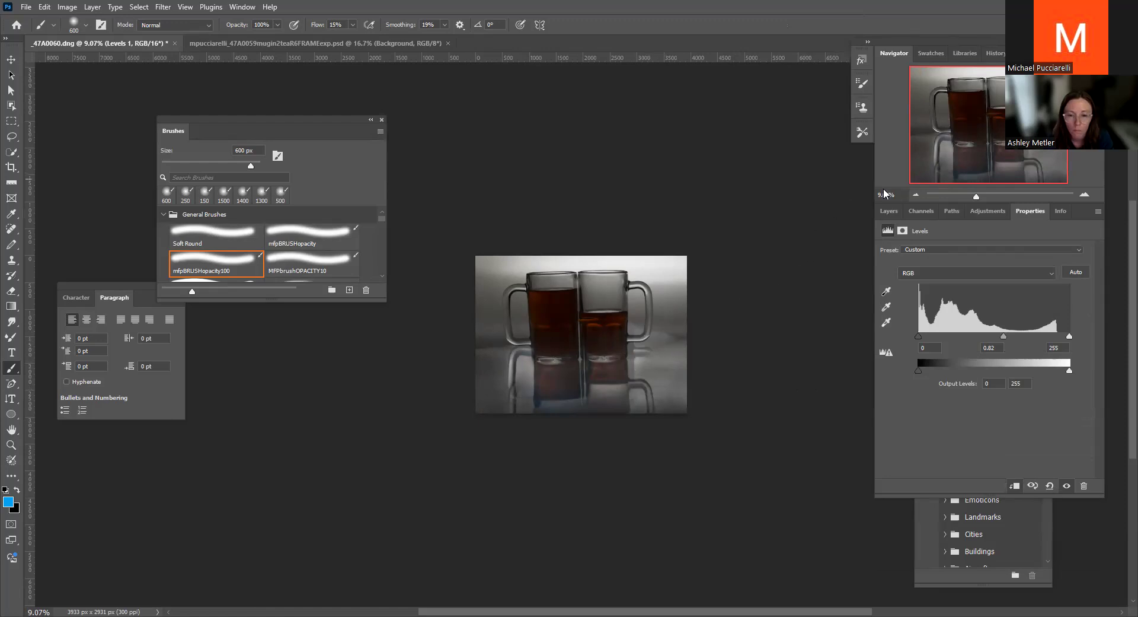
click(890, 211)
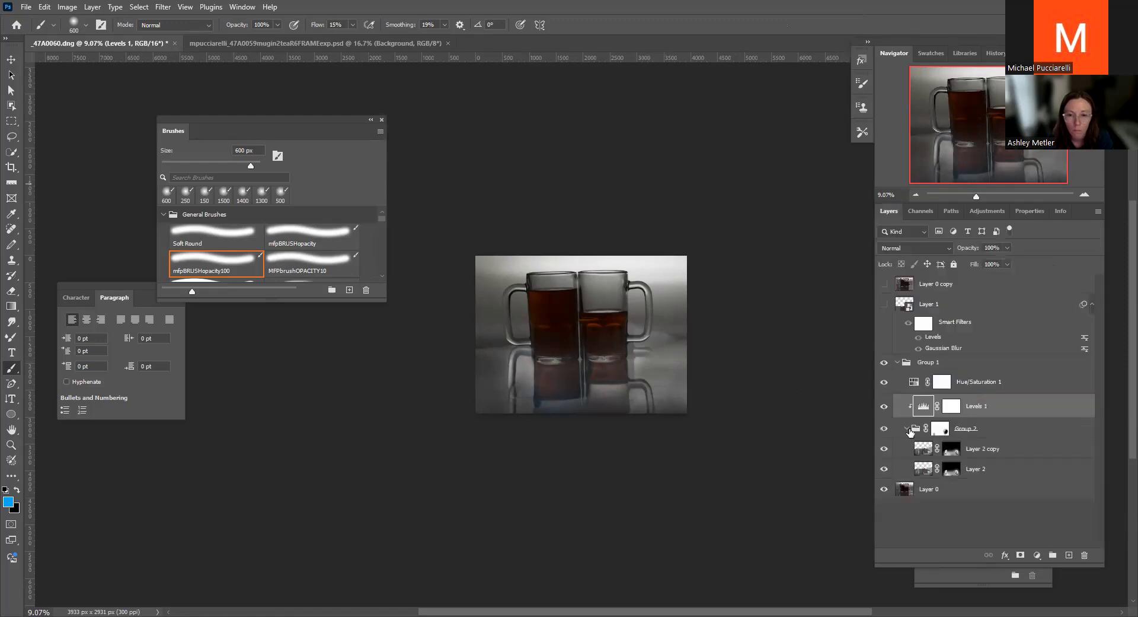
click(911, 431)
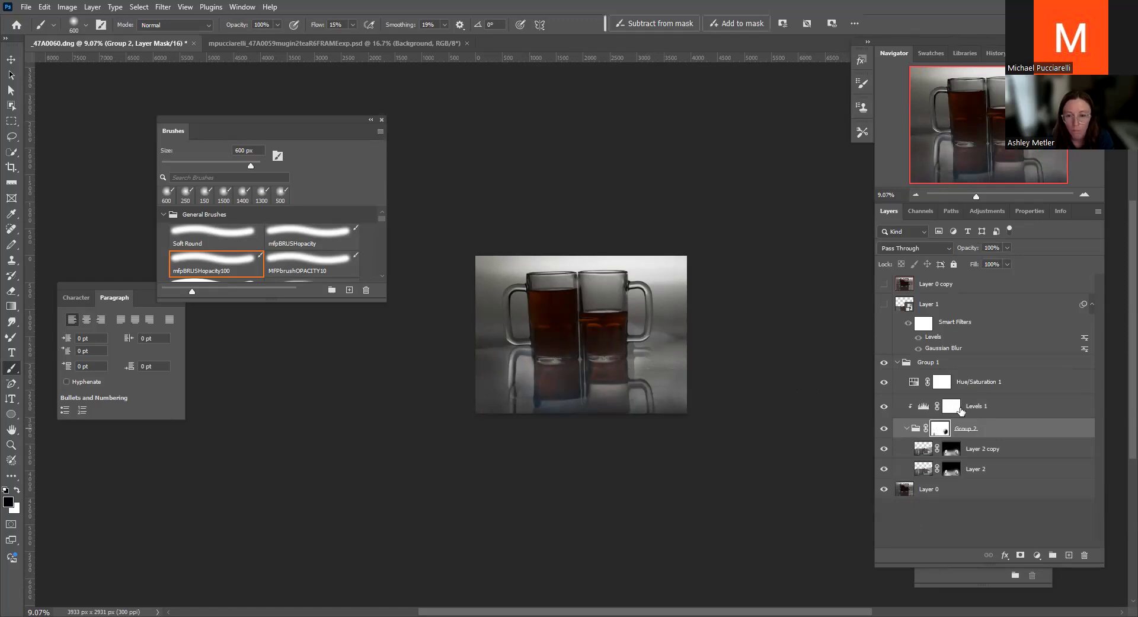
drag(1002, 414, 1002, 426)
Fit the image to the window, unclip Levels 1 from Group 2, and clip it back
key(ctrl+2)
key(ctrl+0)
click(981, 409)
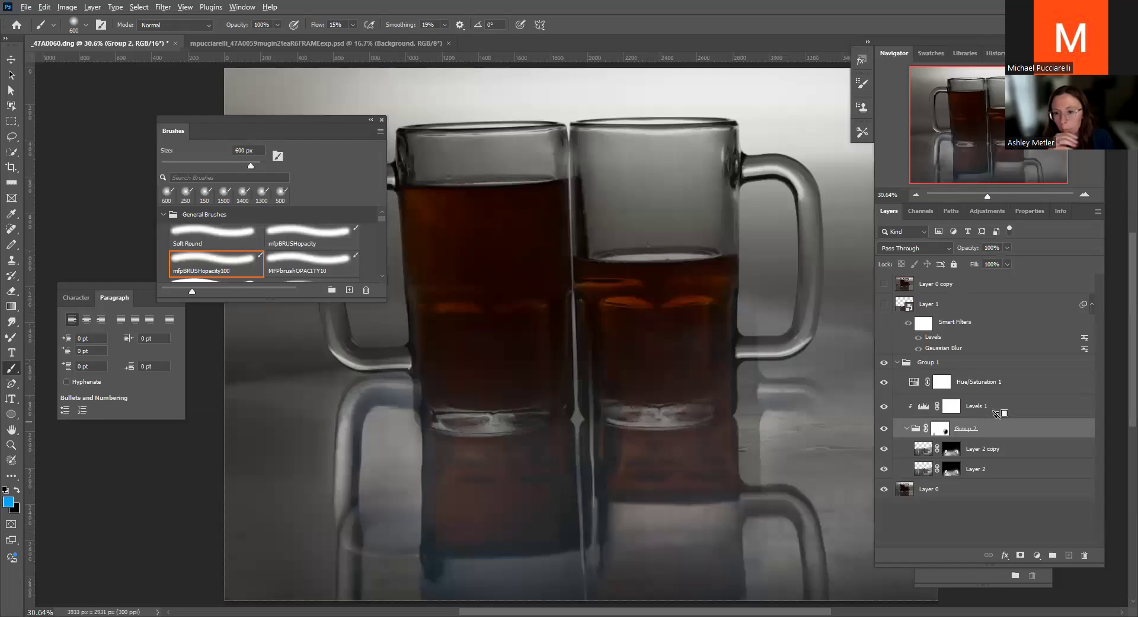
alt+click(1002, 417)
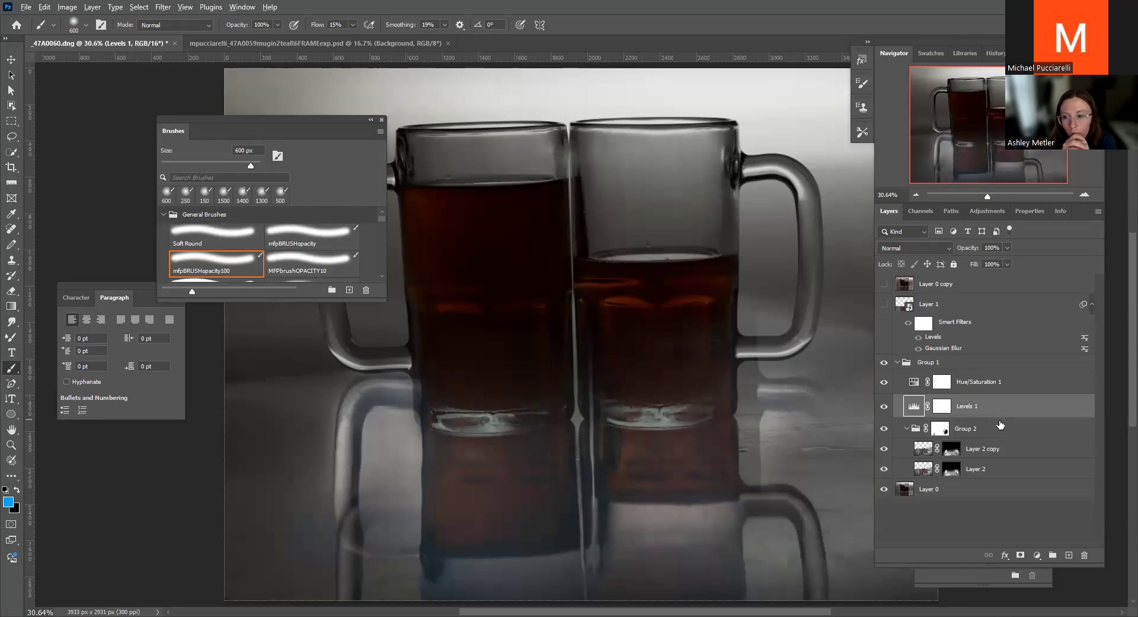
click(984, 426)
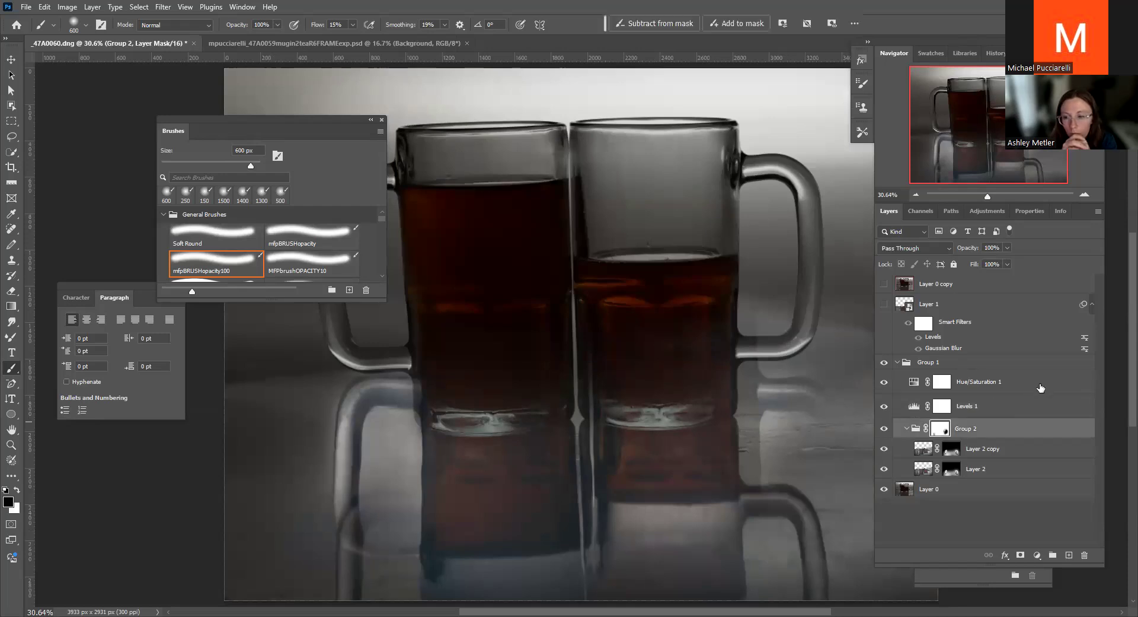
click(947, 410)
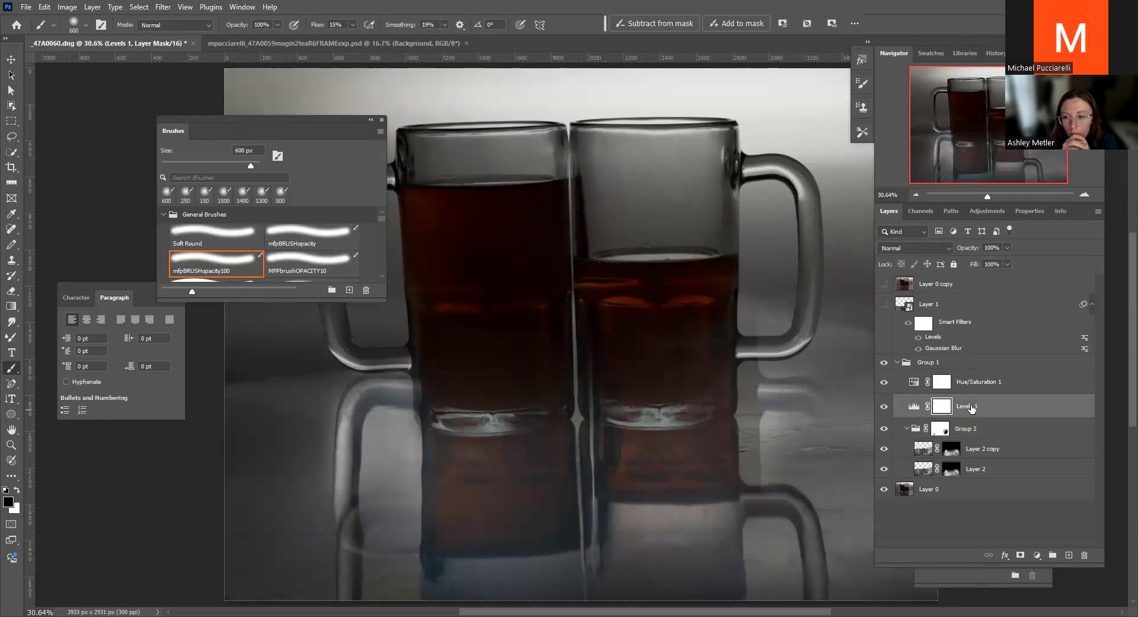
drag(995, 416, 996, 412)
alt+click(996, 415)
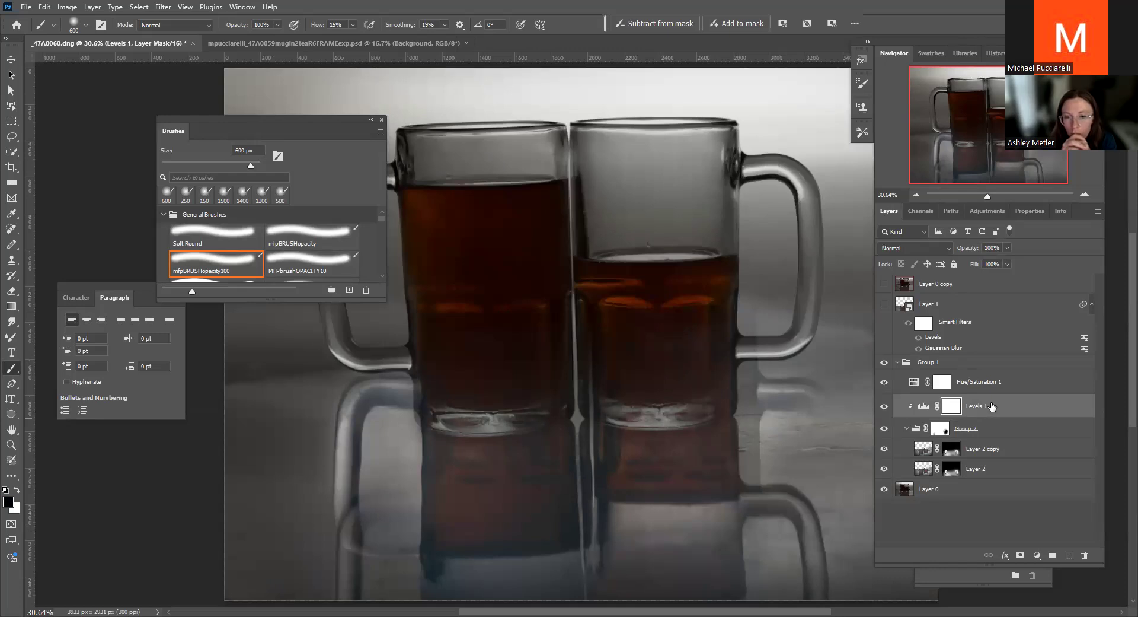
Toggle Levels 1's clip on Group 2 to compare the darker result, then re-clip it
drag(999, 411, 1002, 424)
click(1001, 425)
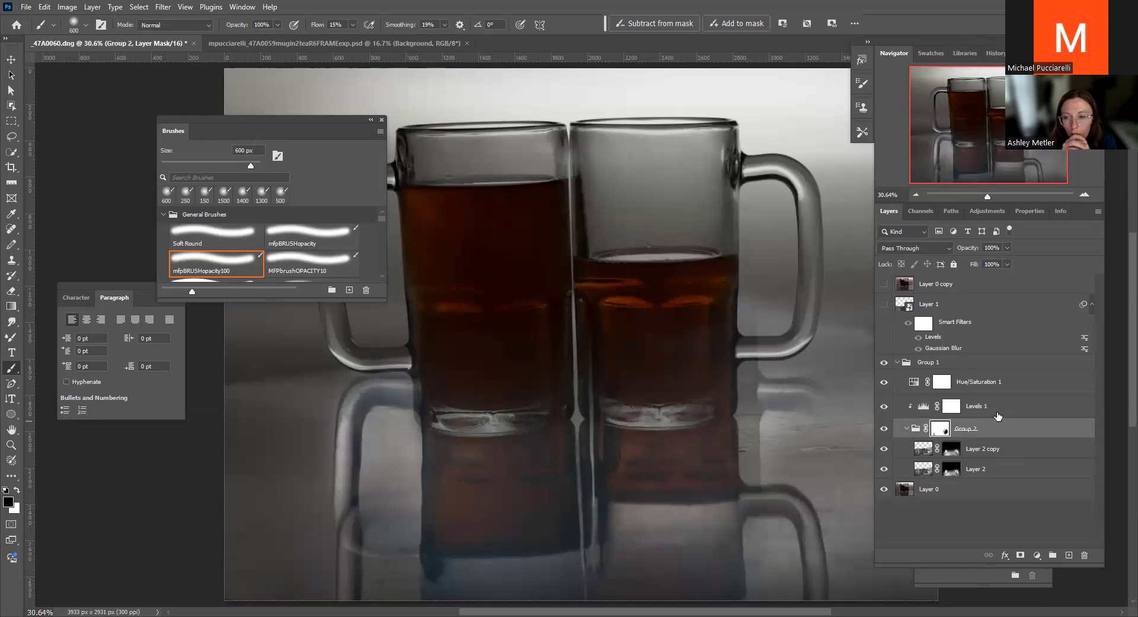
click(1002, 409)
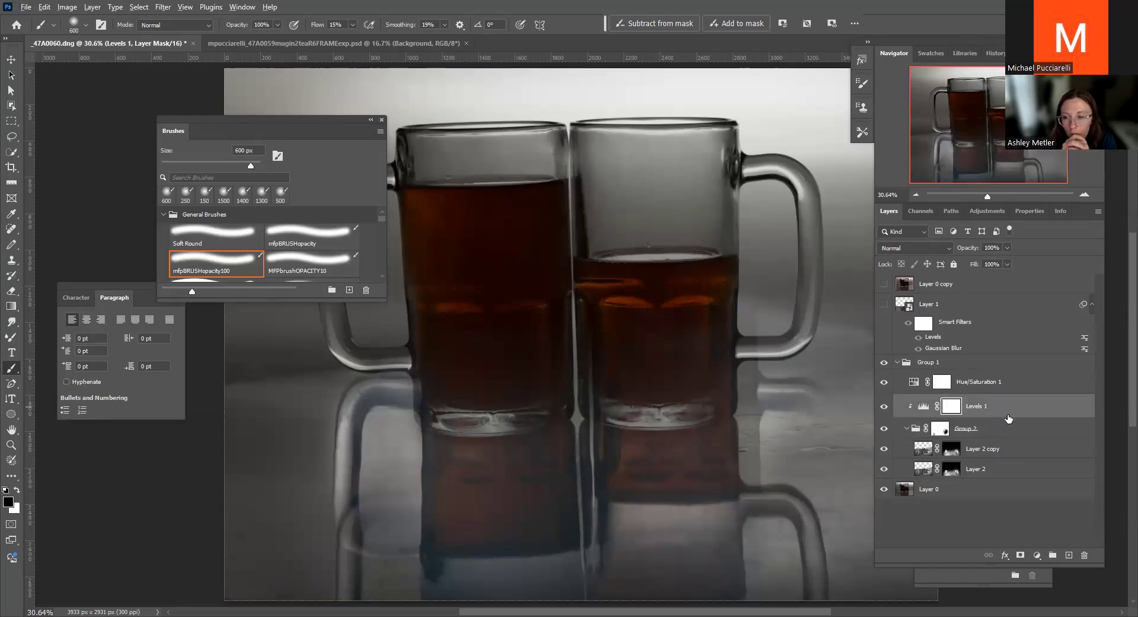
alt+click(1008, 417)
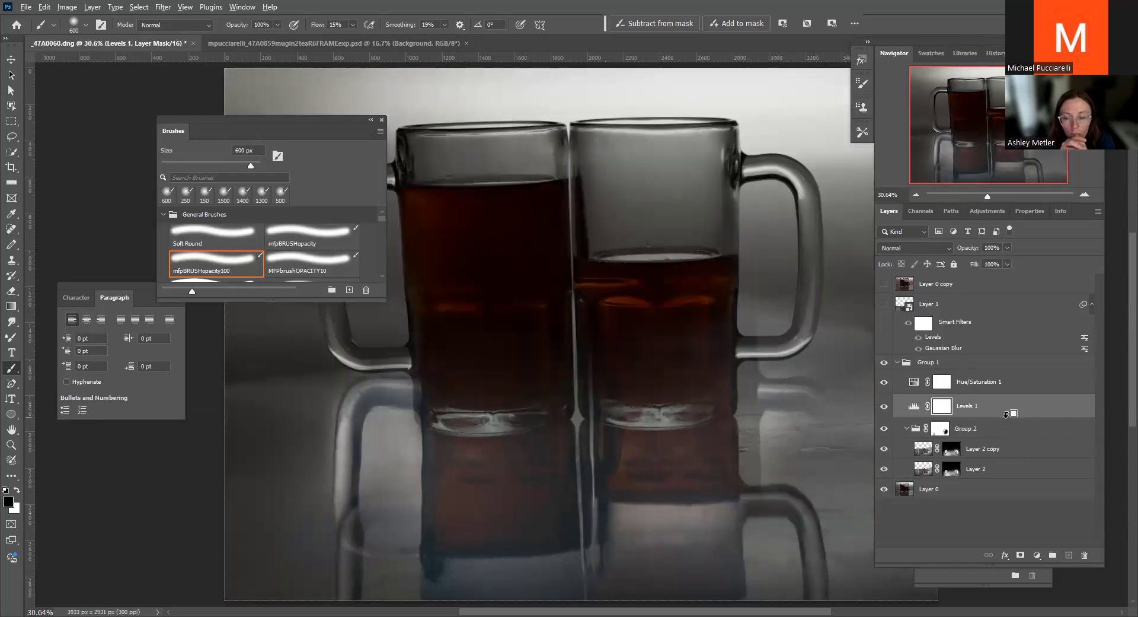
alt+click(1007, 415)
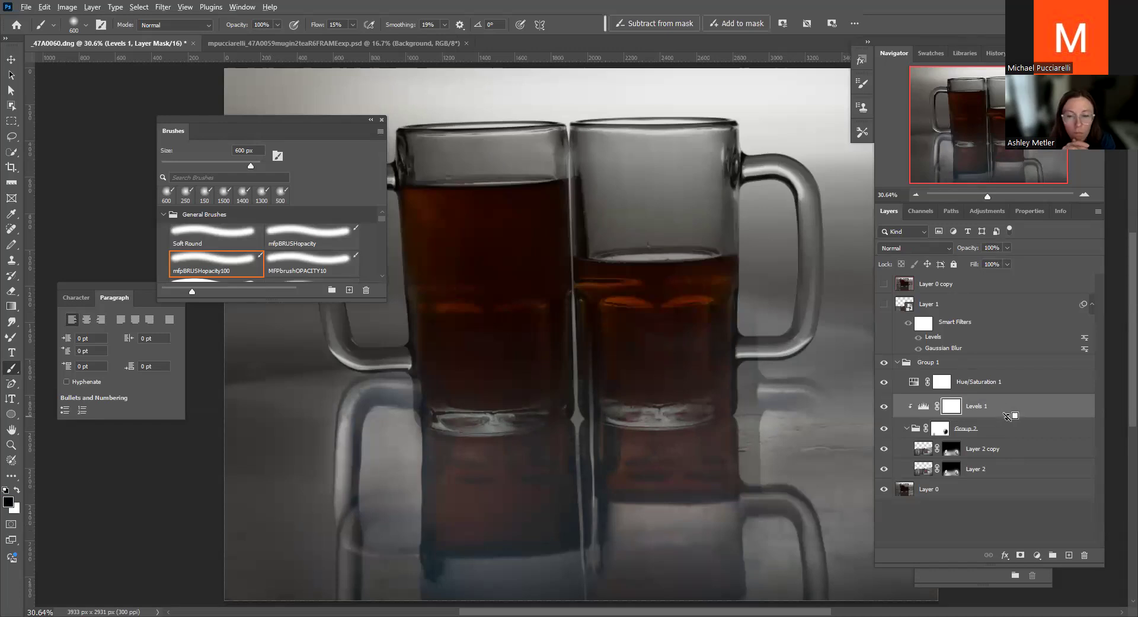
Set Levels 1 white input to 226 and midtones to 1.00
click(923, 406)
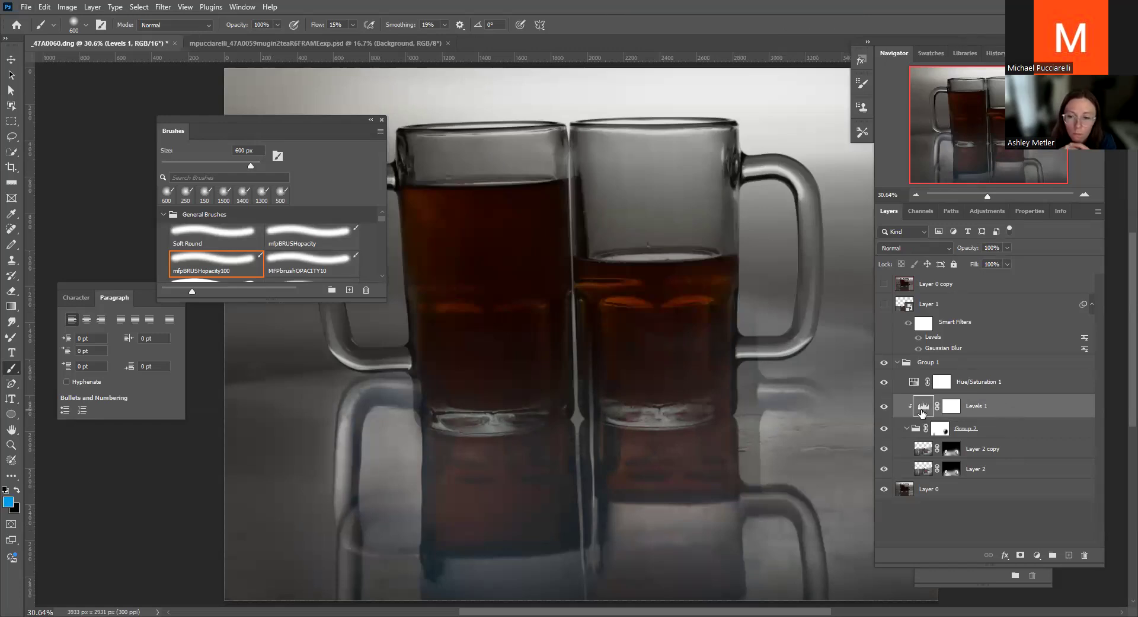
double_click(924, 406)
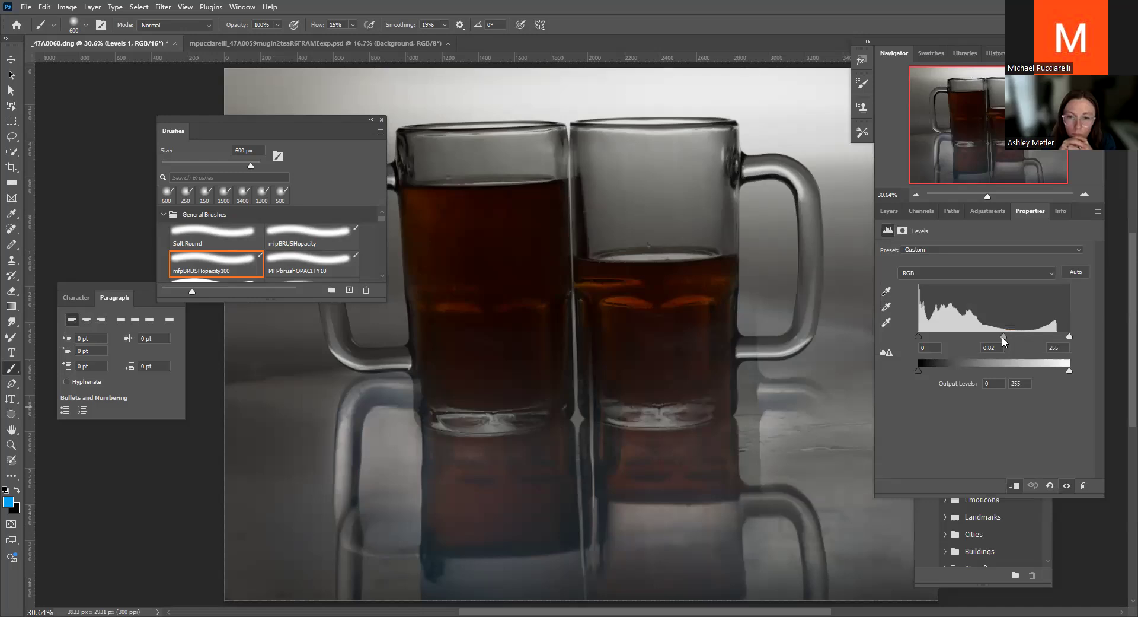
drag(1070, 337, 1053, 338)
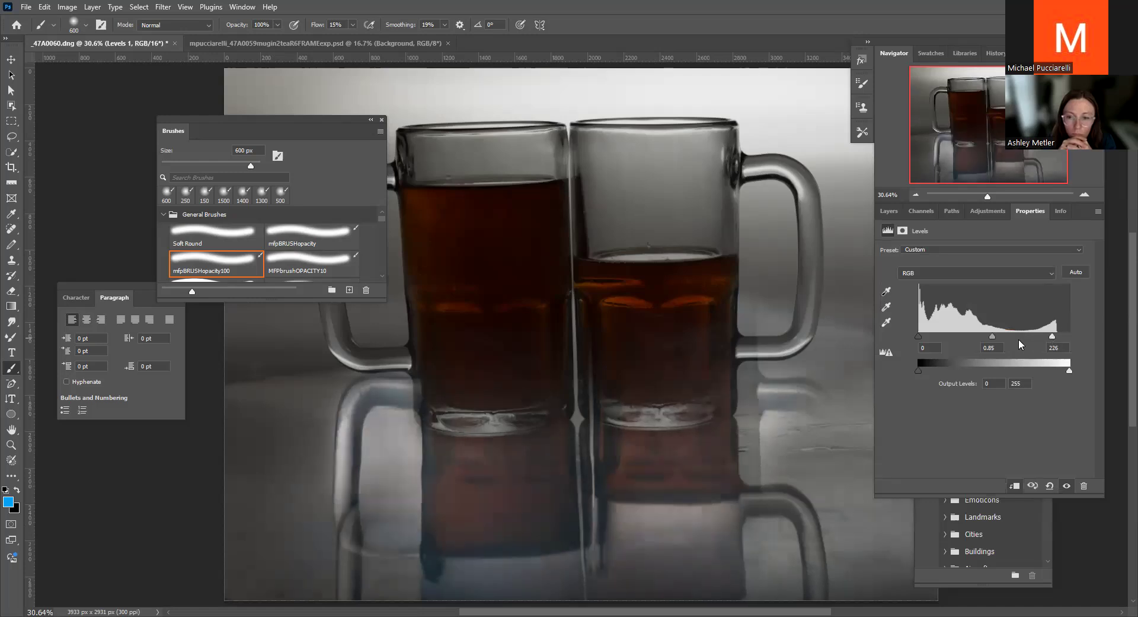
drag(991, 336, 985, 336)
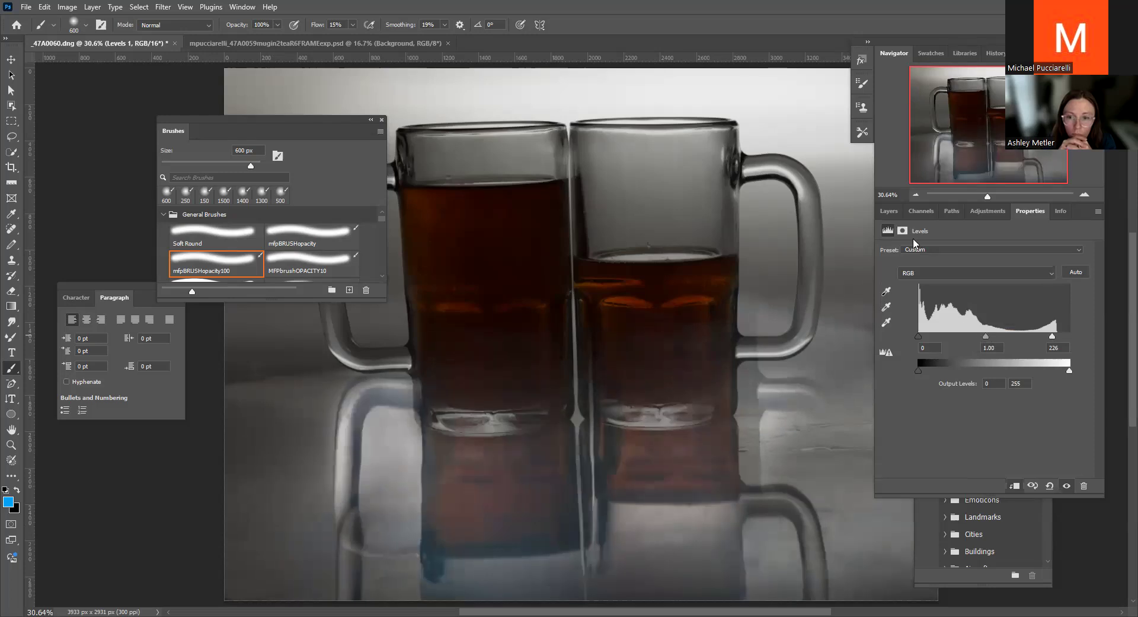
click(890, 211)
click(917, 382)
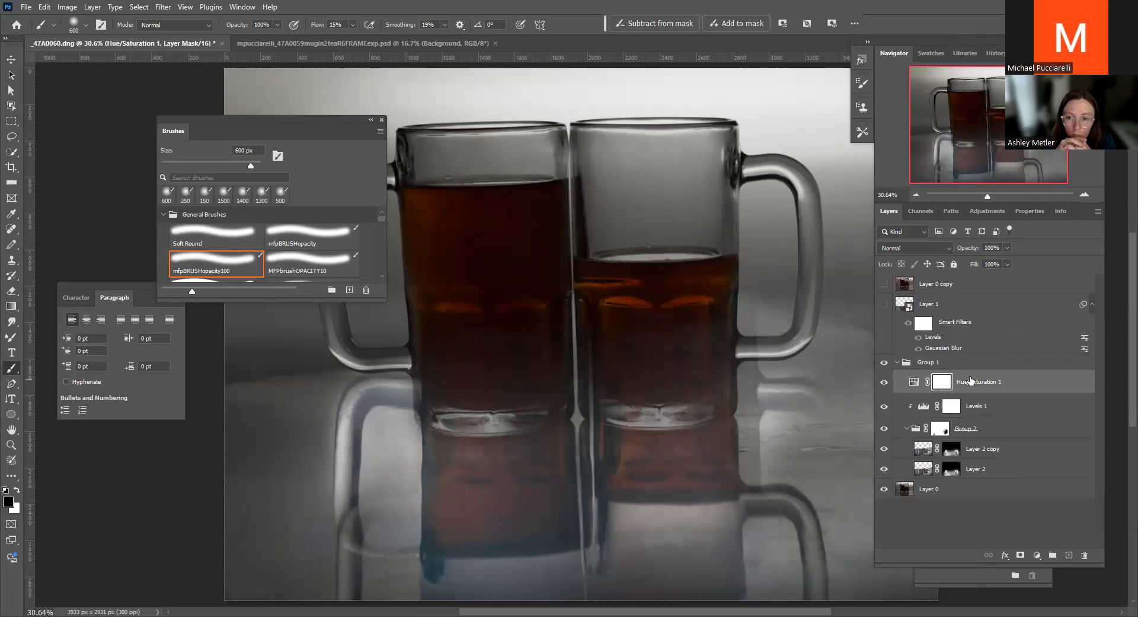
Clip Hue/Saturation 1 above Levels 1 and drag its Hue slider to the right
drag(1000, 386, 1000, 390)
alt+click(1002, 391)
click(927, 385)
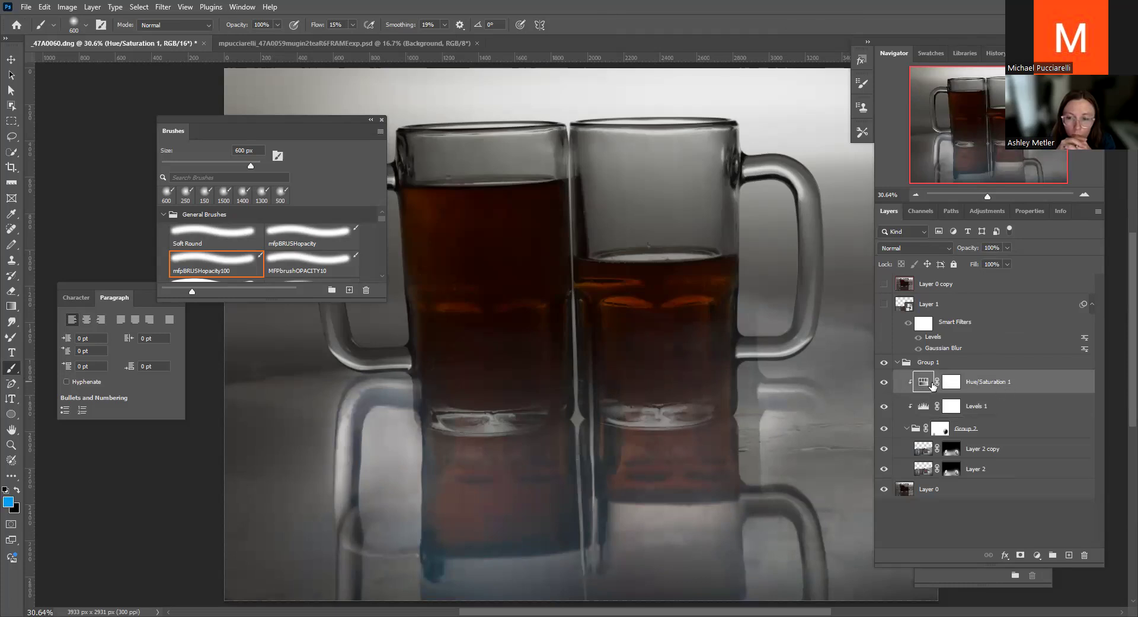
double_click(930, 384)
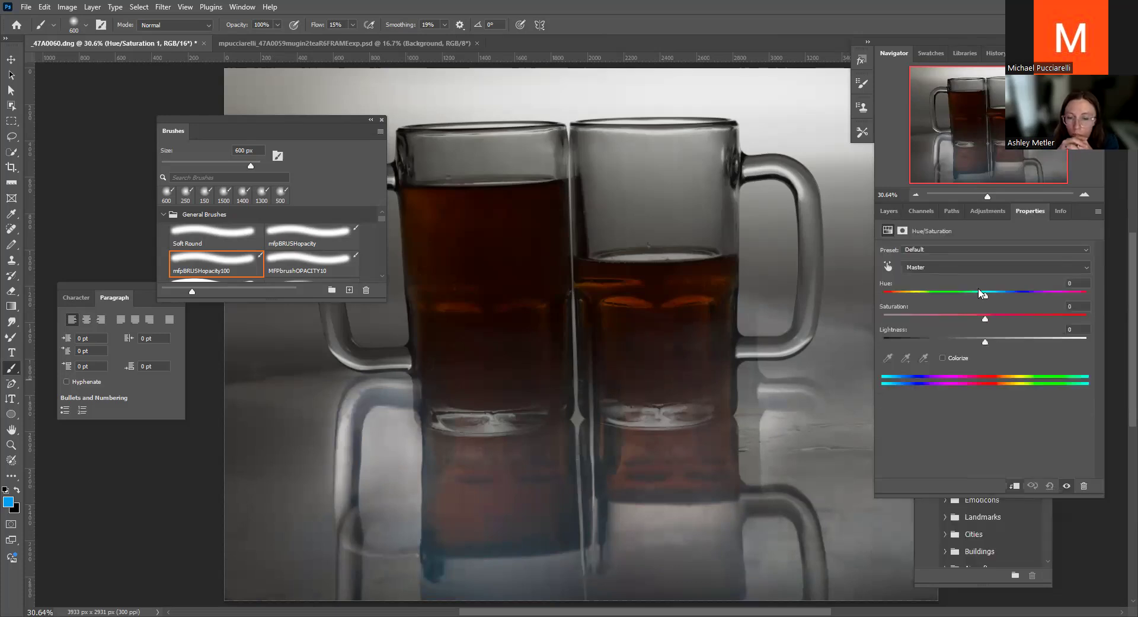
drag(984, 291, 1025, 290)
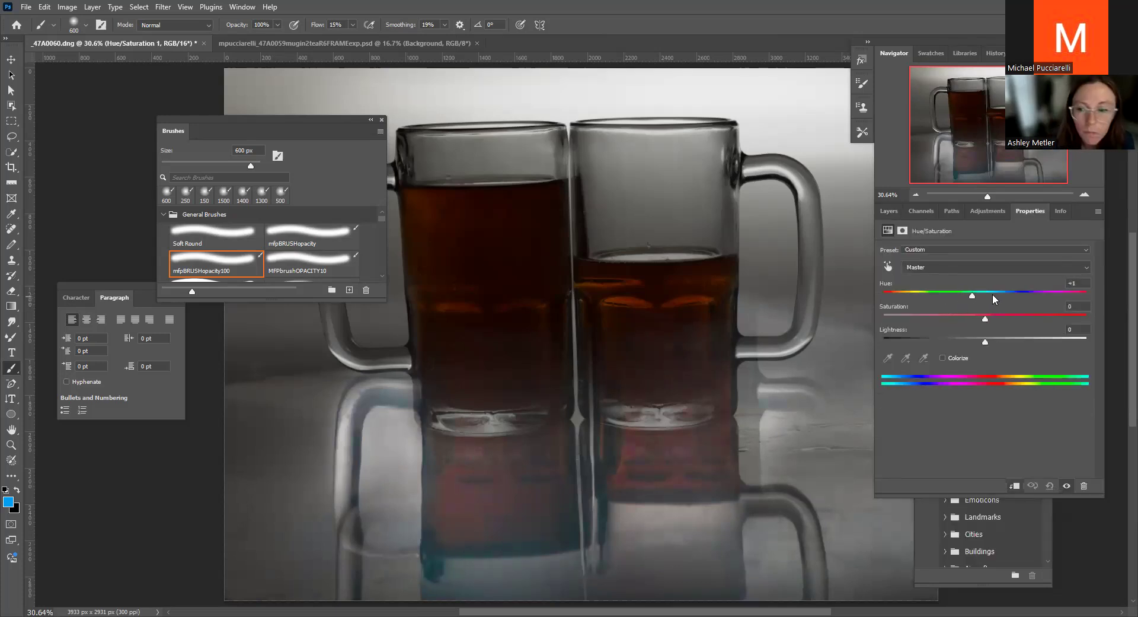
click(889, 211)
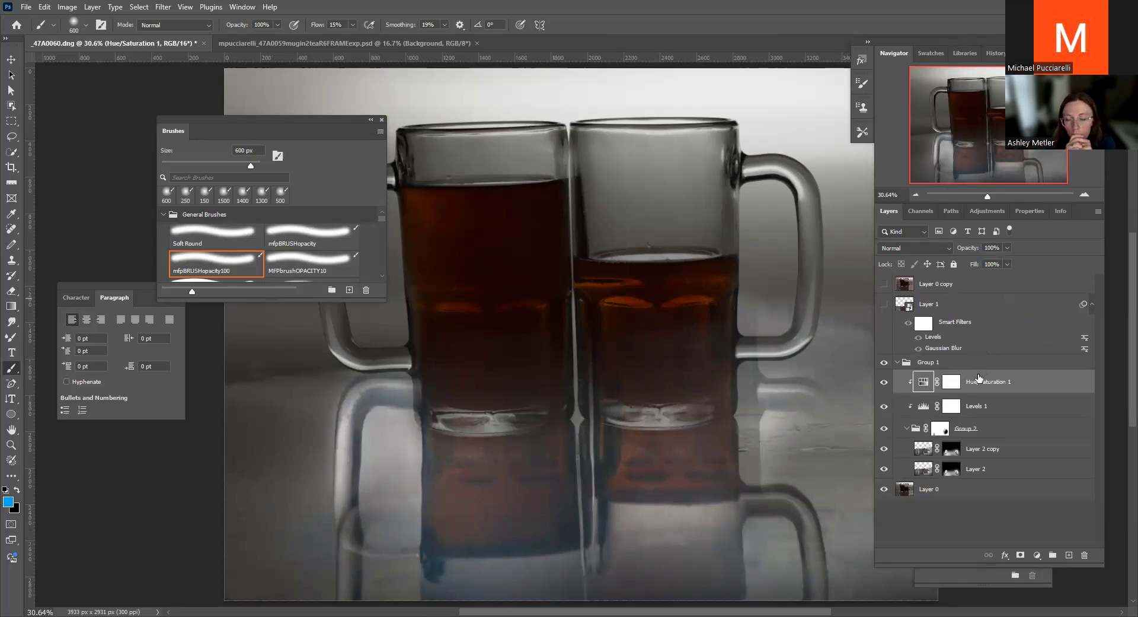
drag(1028, 393, 1032, 390)
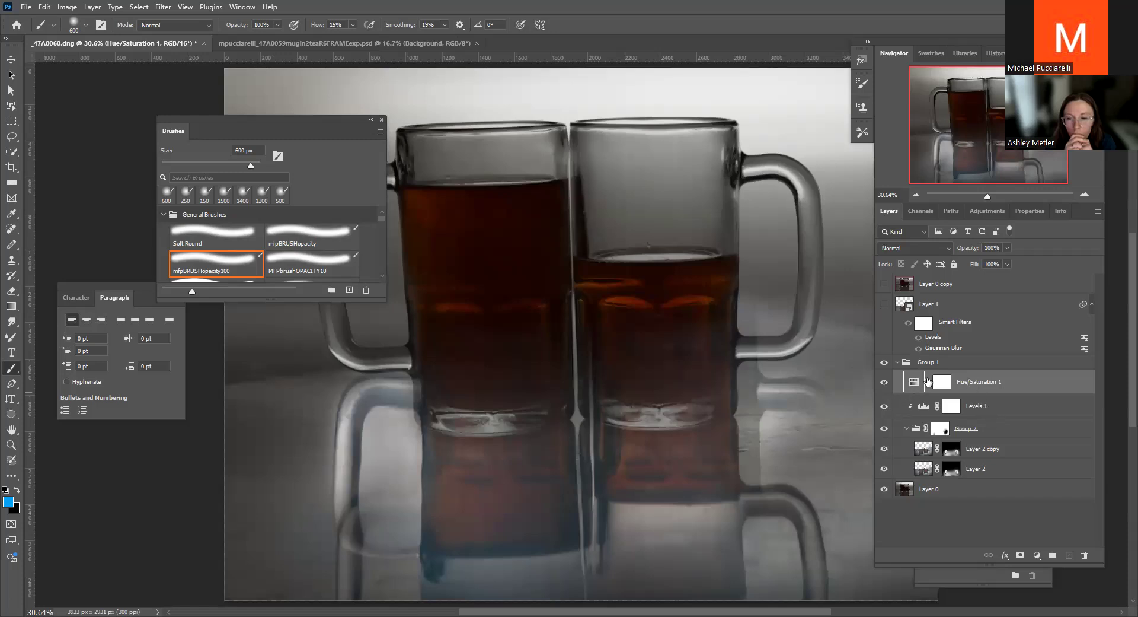
Drag Group 2's opacity down to 28% and collapse the group
click(952, 409)
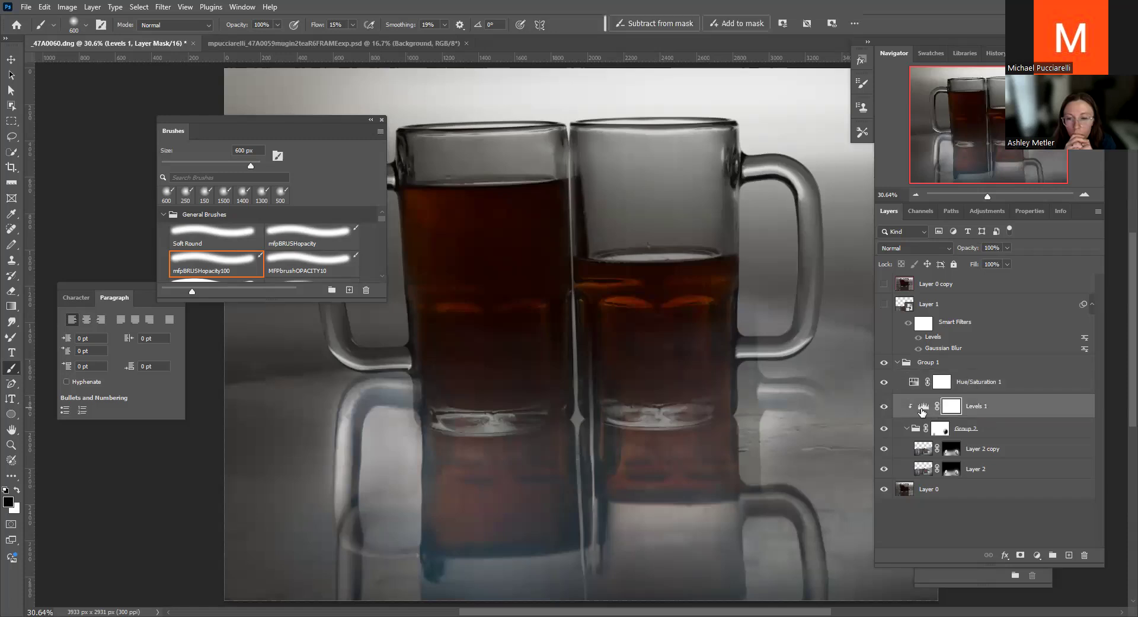
click(938, 429)
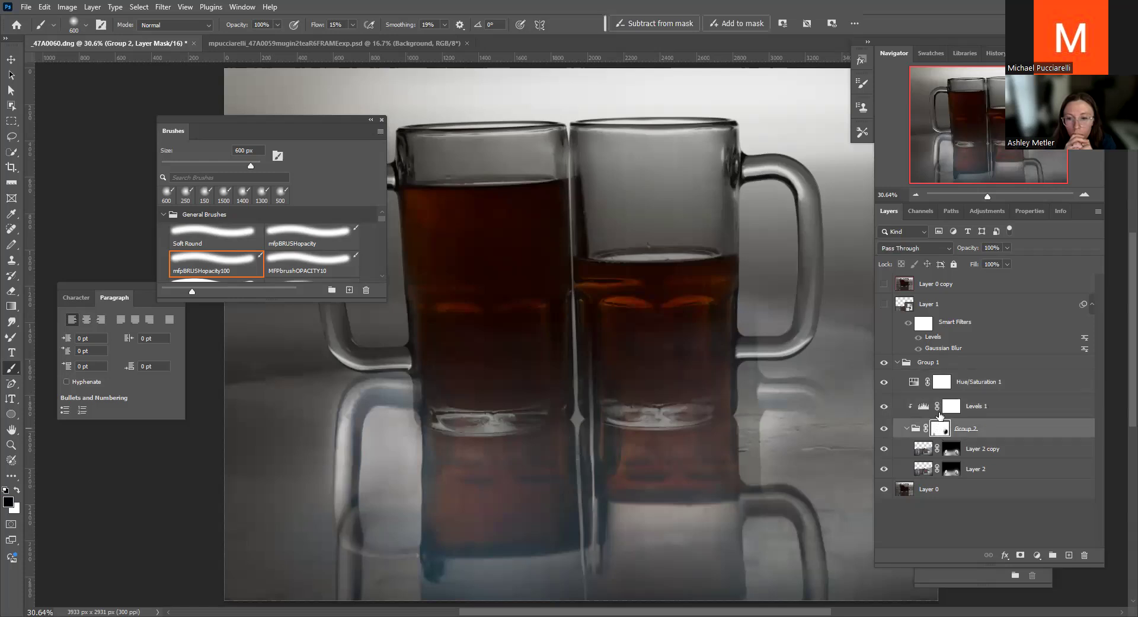
click(1007, 263)
drag(996, 262, 971, 272)
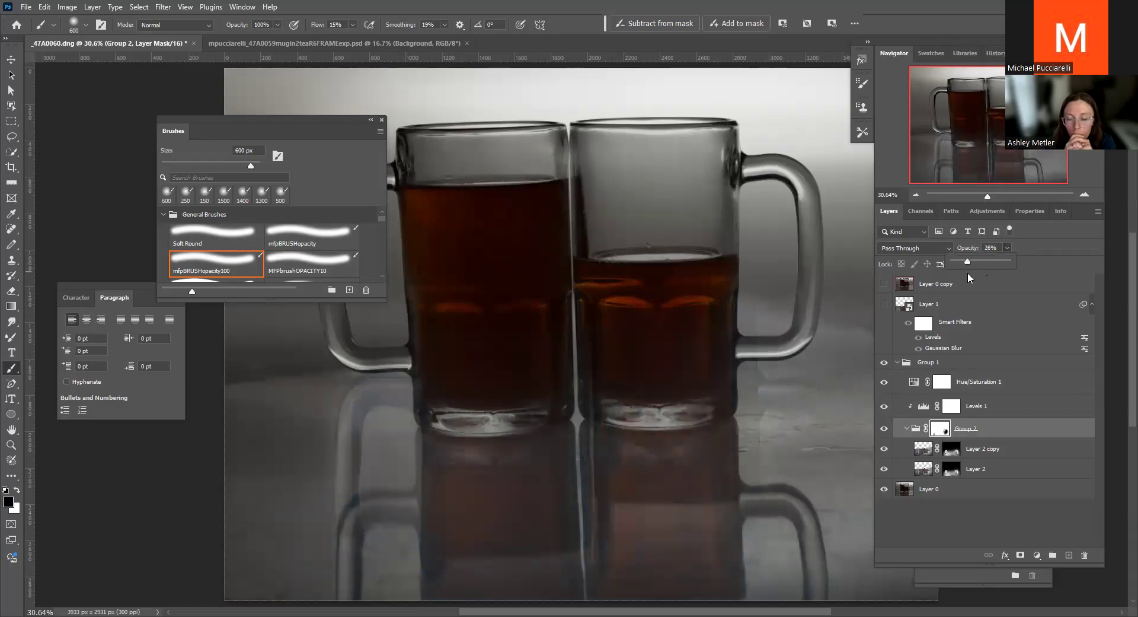
drag(969, 272, 968, 272)
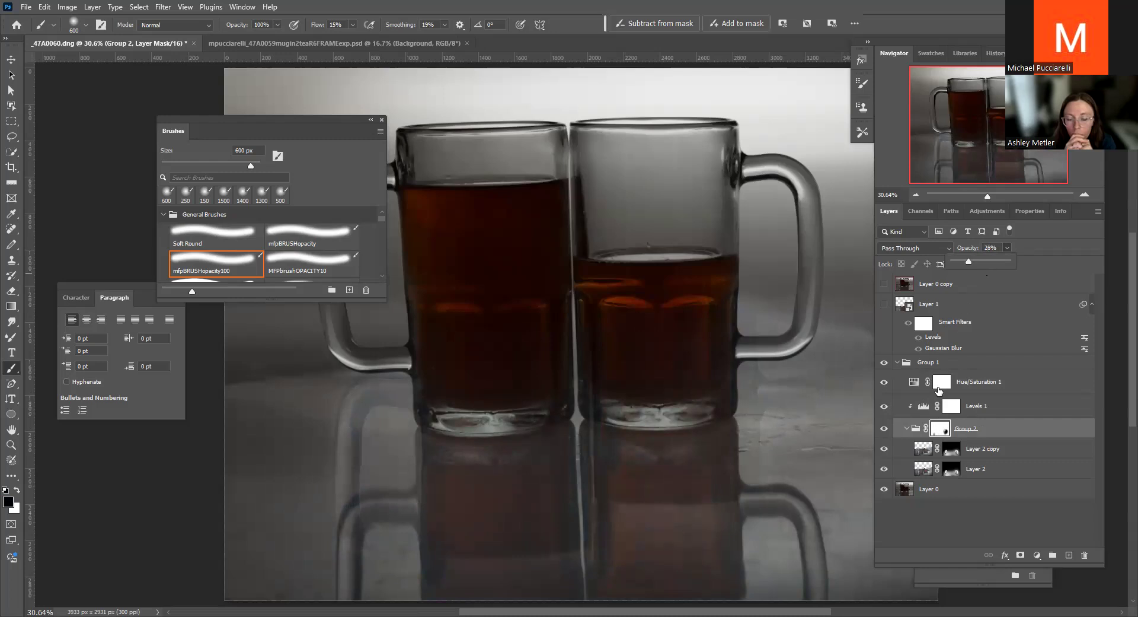
click(906, 427)
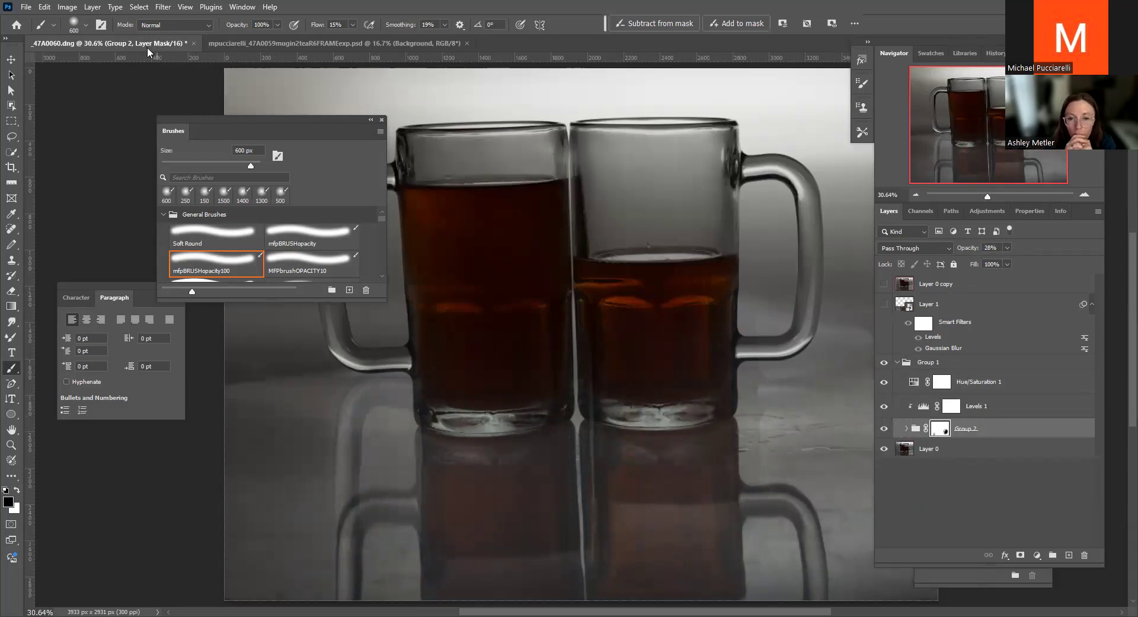
Close both mugs documents without saving, then open MichaeltypeshapeEXP.psd from recent files
click(316, 42)
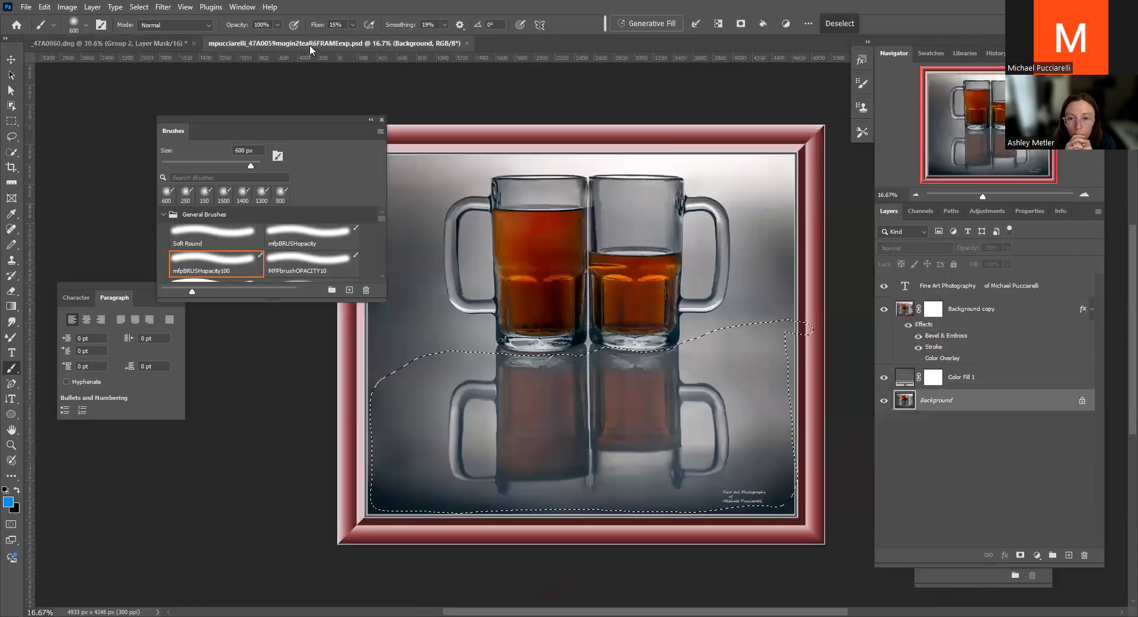
click(467, 44)
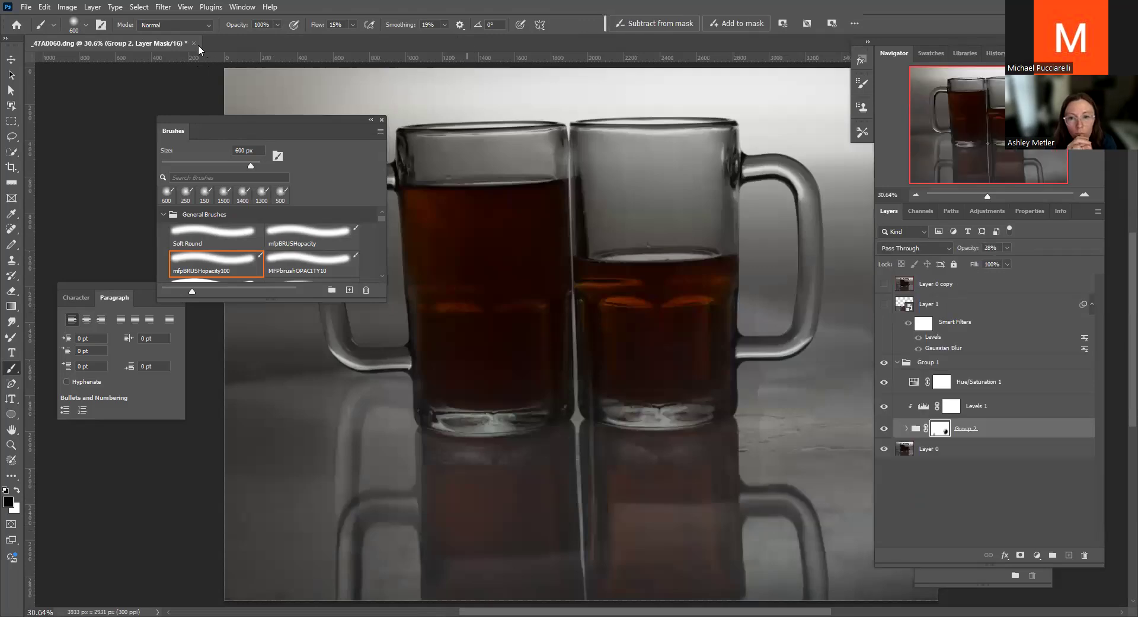
click(194, 44)
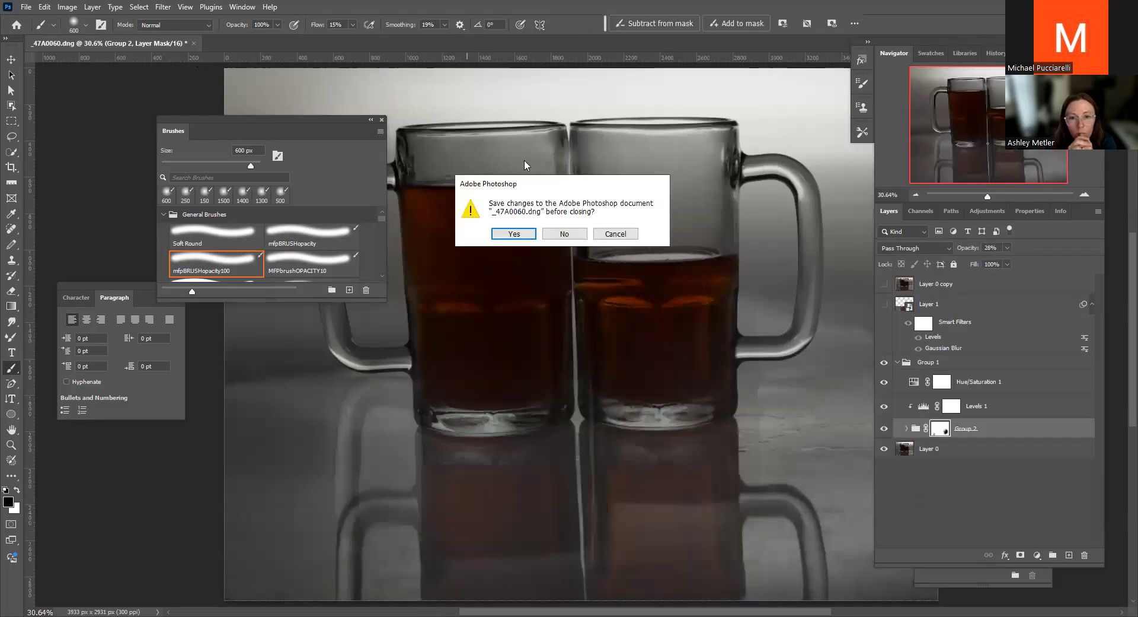
click(568, 234)
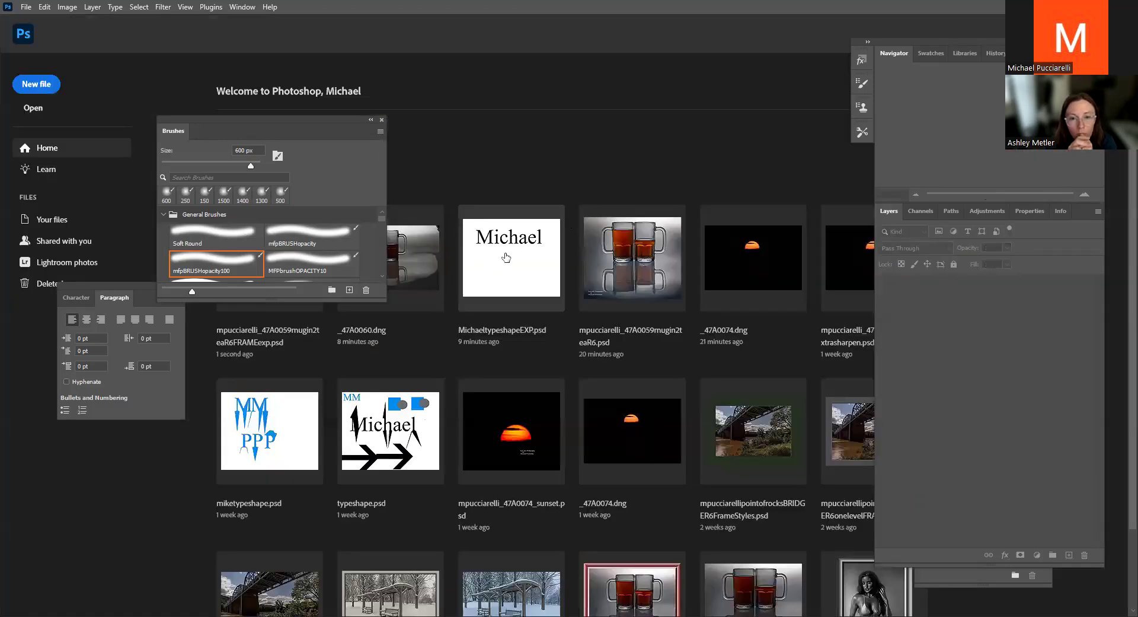
click(507, 258)
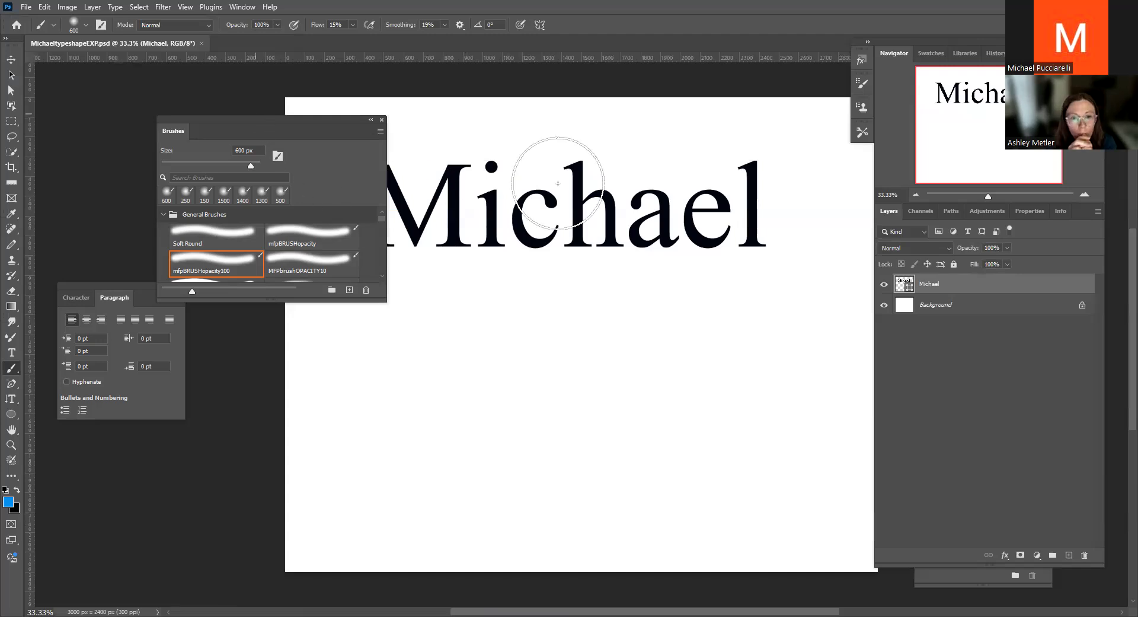
Move the Brushes panel off the Michael lettering and check the Layers panel options
drag(267, 119, 134, 105)
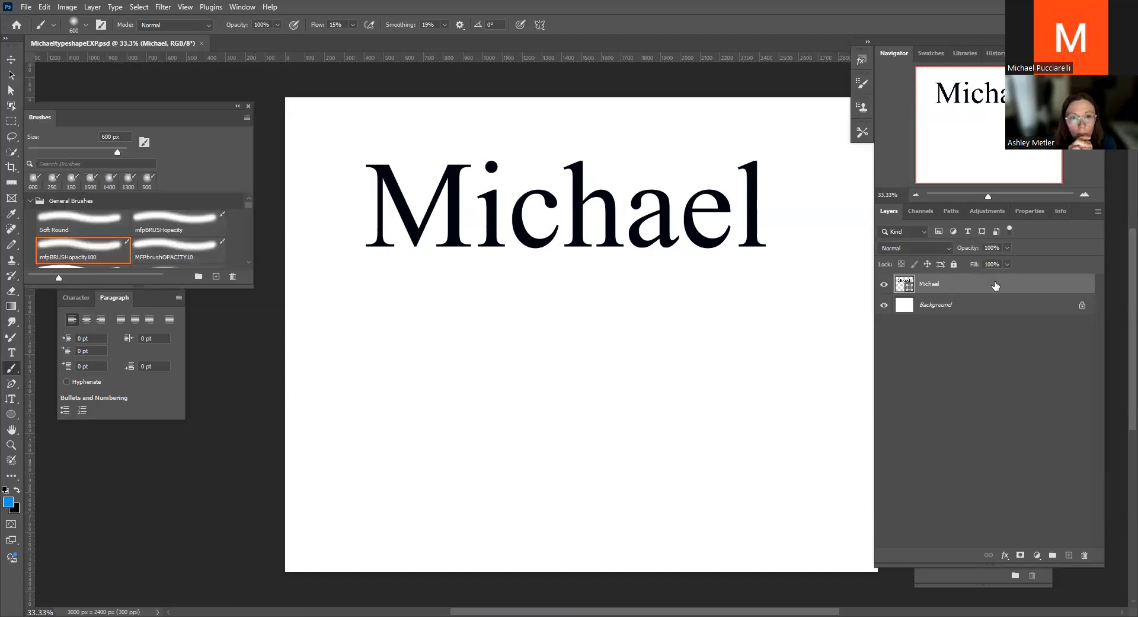
click(1096, 213)
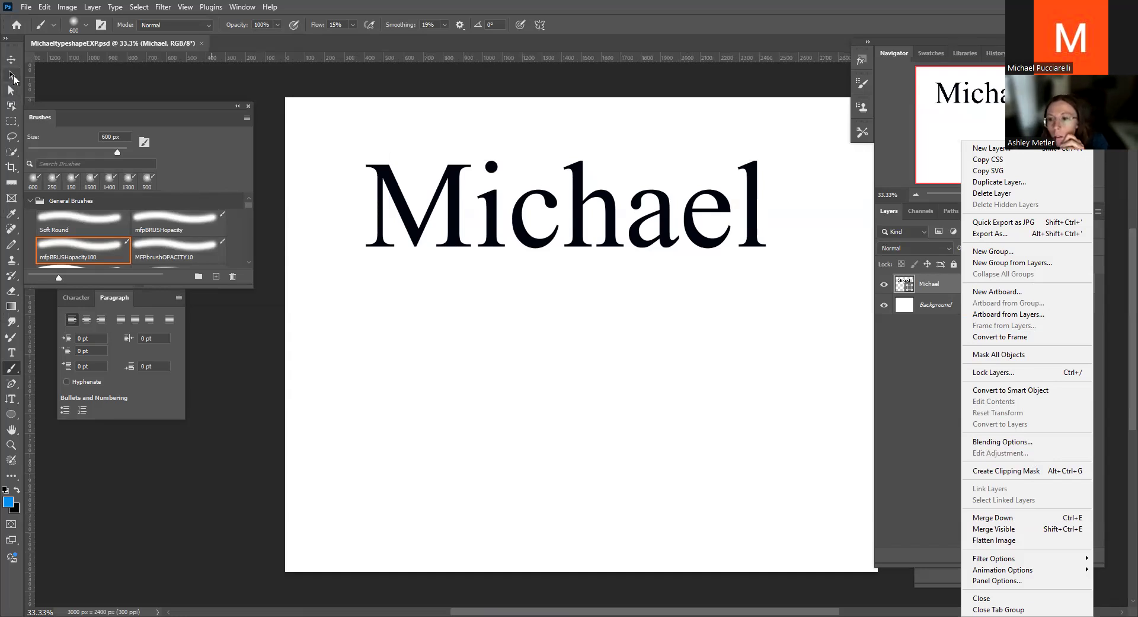
click(48, 9)
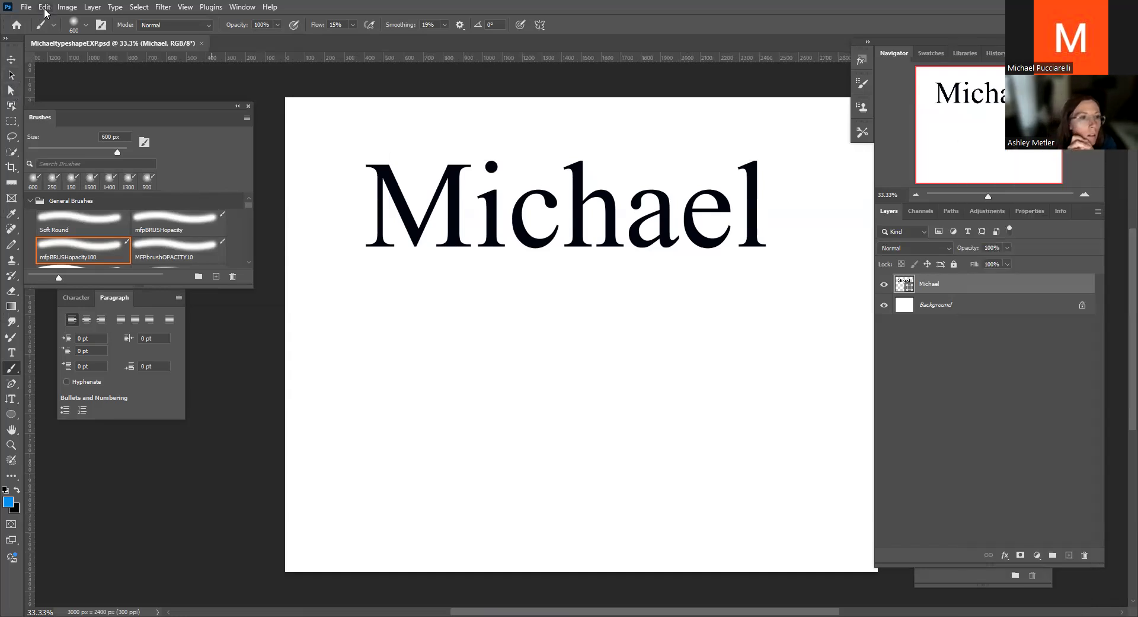
Open the Customize Toolbar dialog from the Edit menu and close it with Done
click(45, 7)
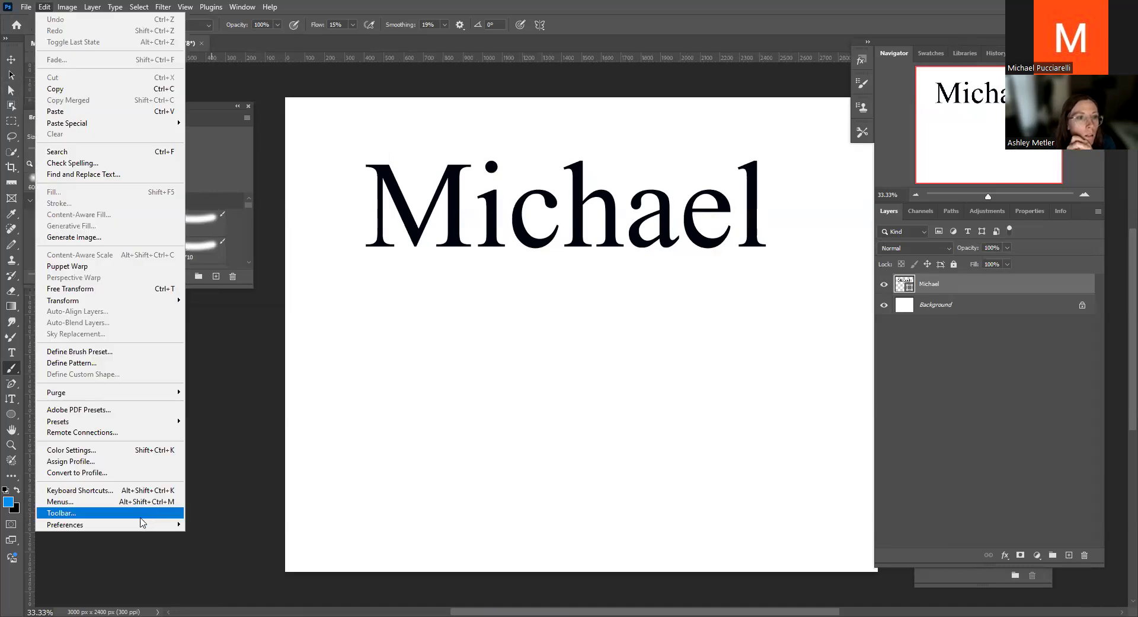
click(94, 514)
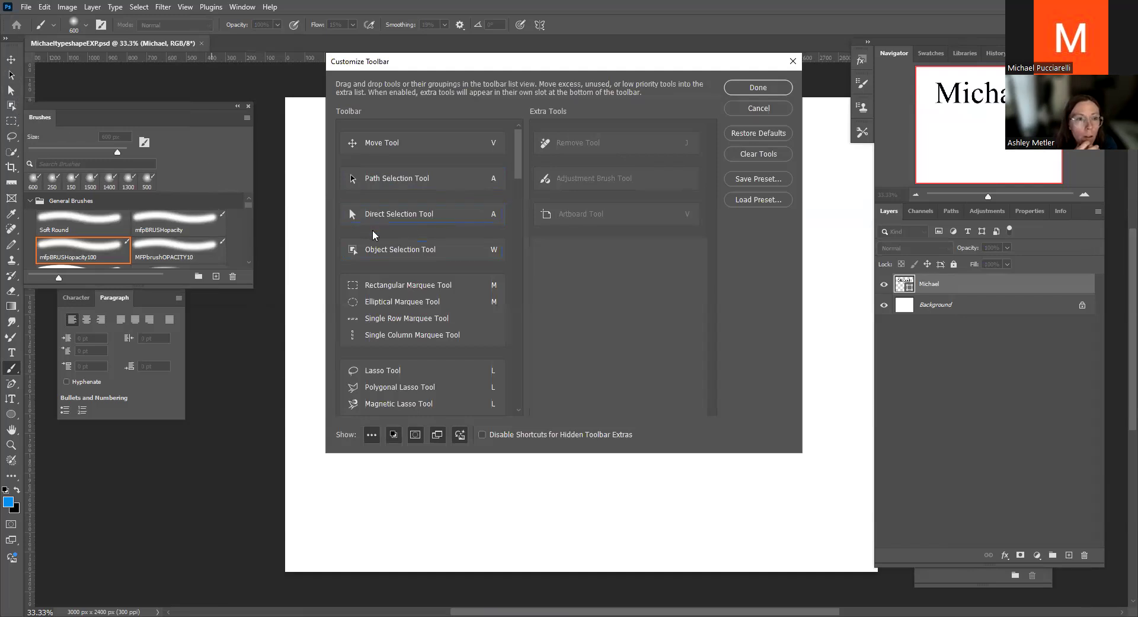
click(768, 87)
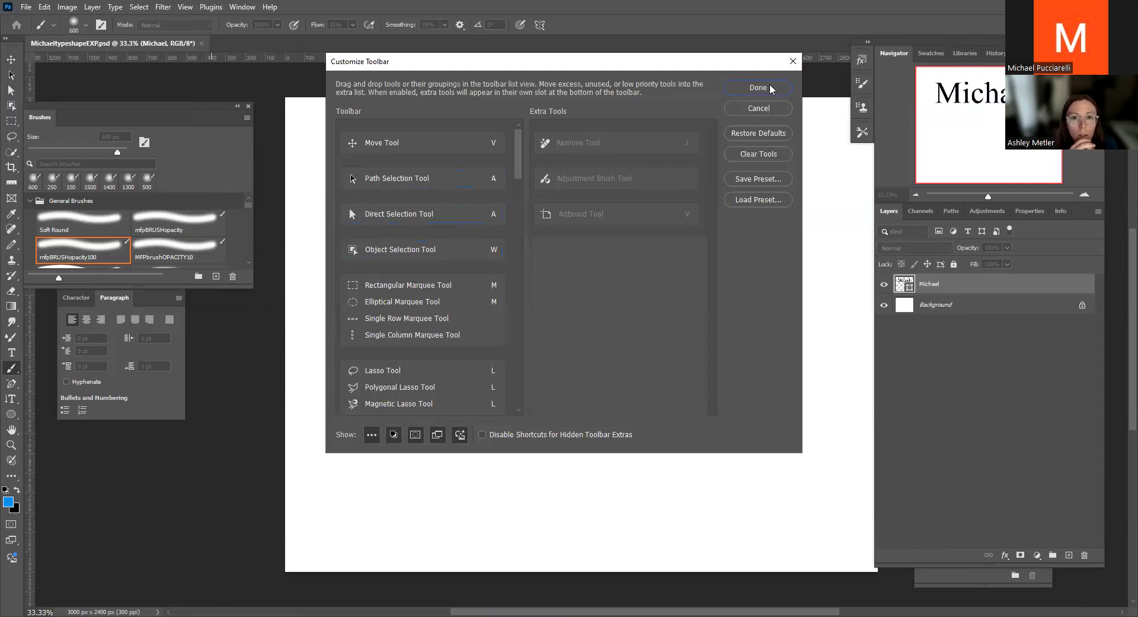
Try dragging the M's lower-left anchor into a spike, then undo it
click(11, 90)
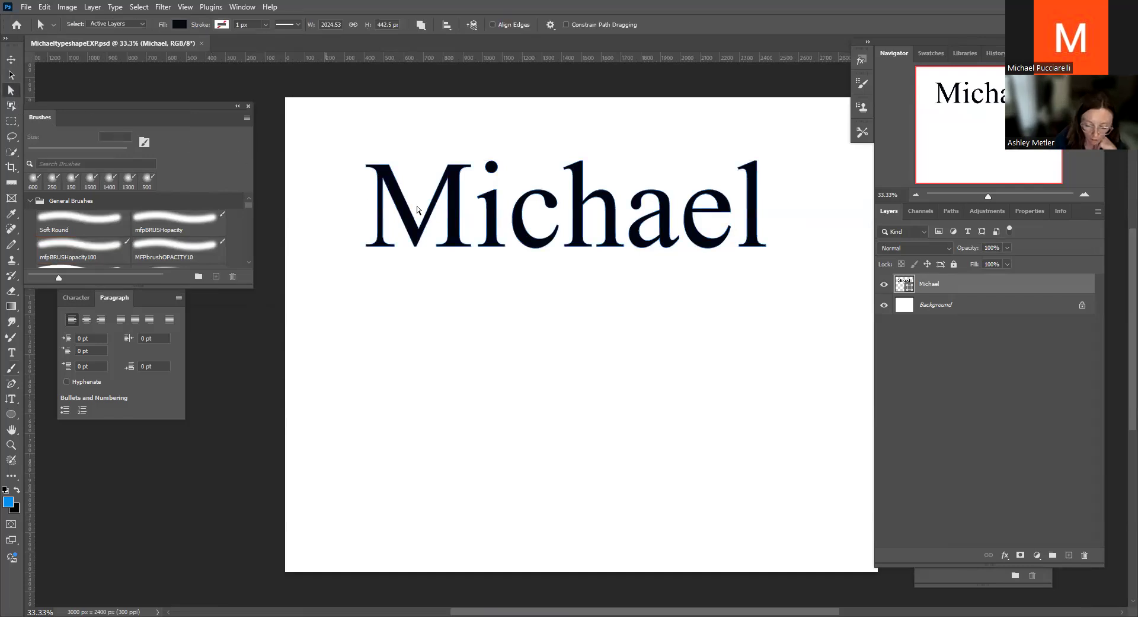
click(386, 213)
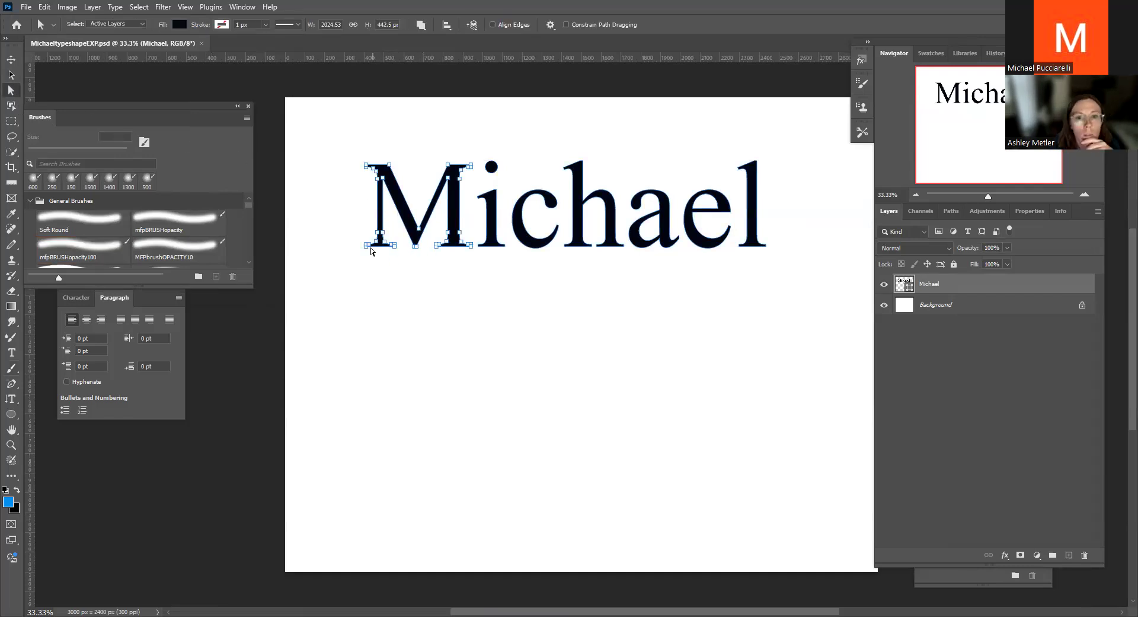
drag(377, 247, 391, 295)
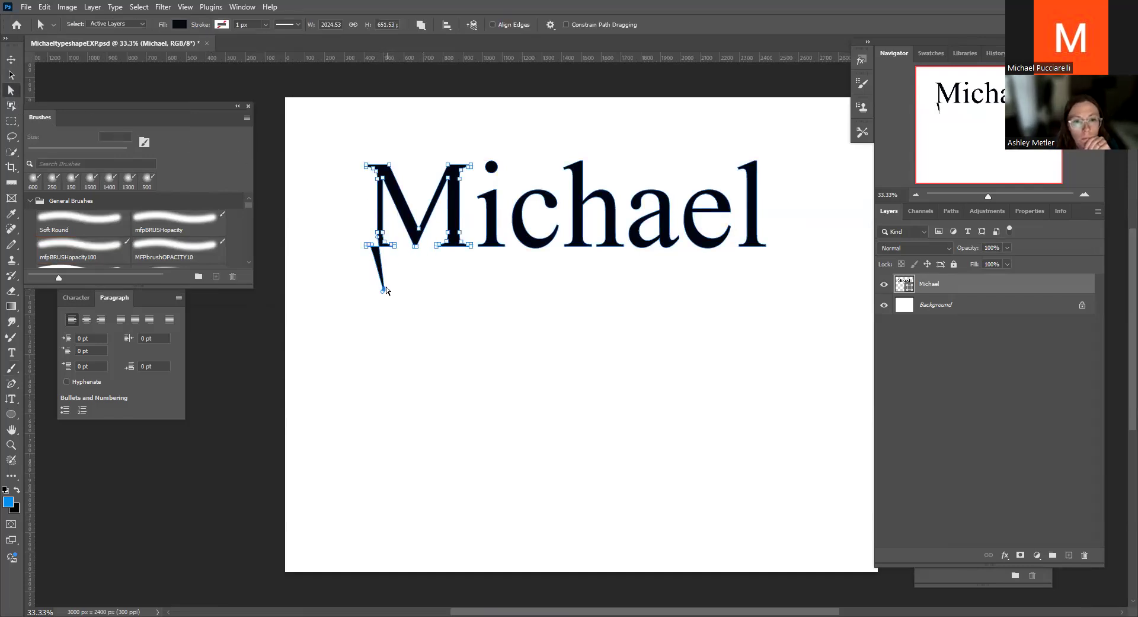
key(ctrl+z)
Nudge the letter h's anchor points to reshape it, raising the shape height to 448.94 px
click(13, 76)
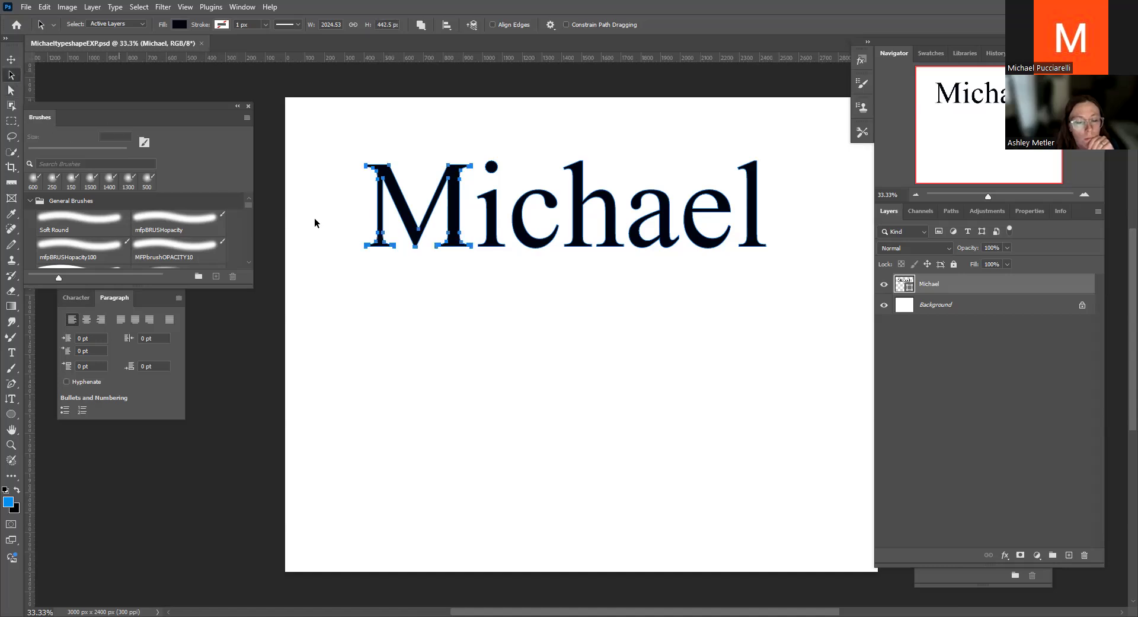
click(580, 248)
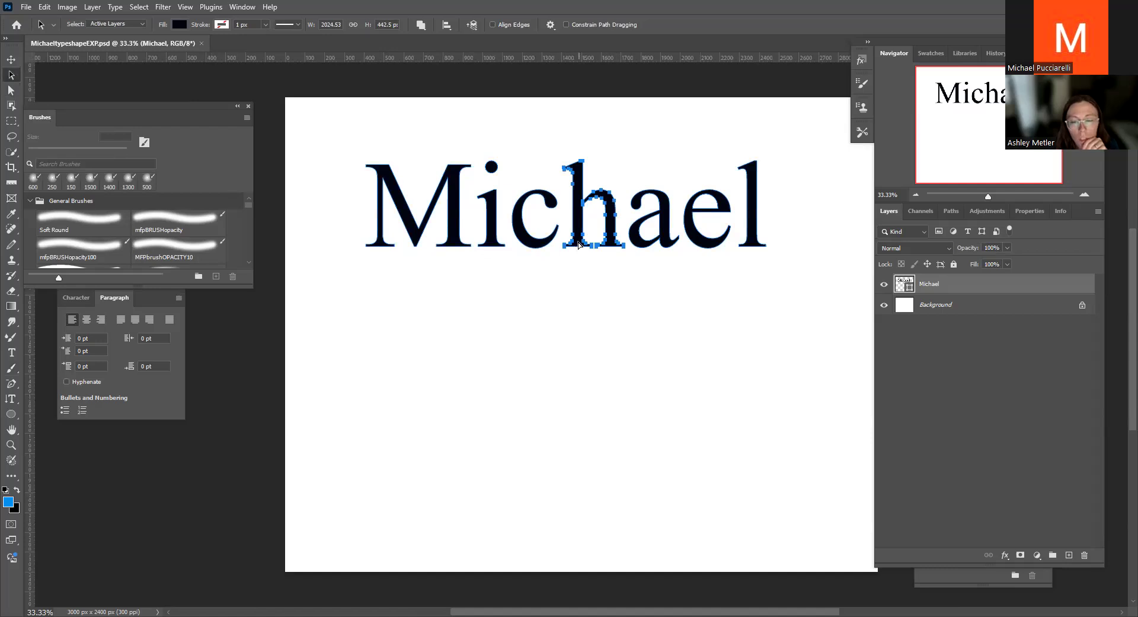
drag(578, 247, 607, 255)
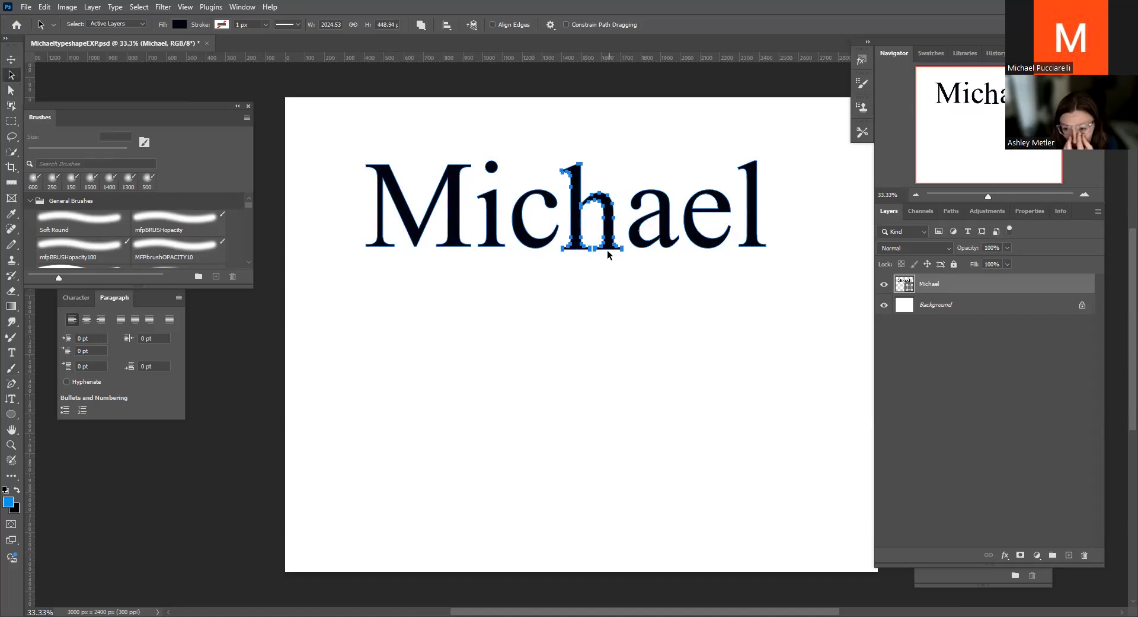
click(11, 90)
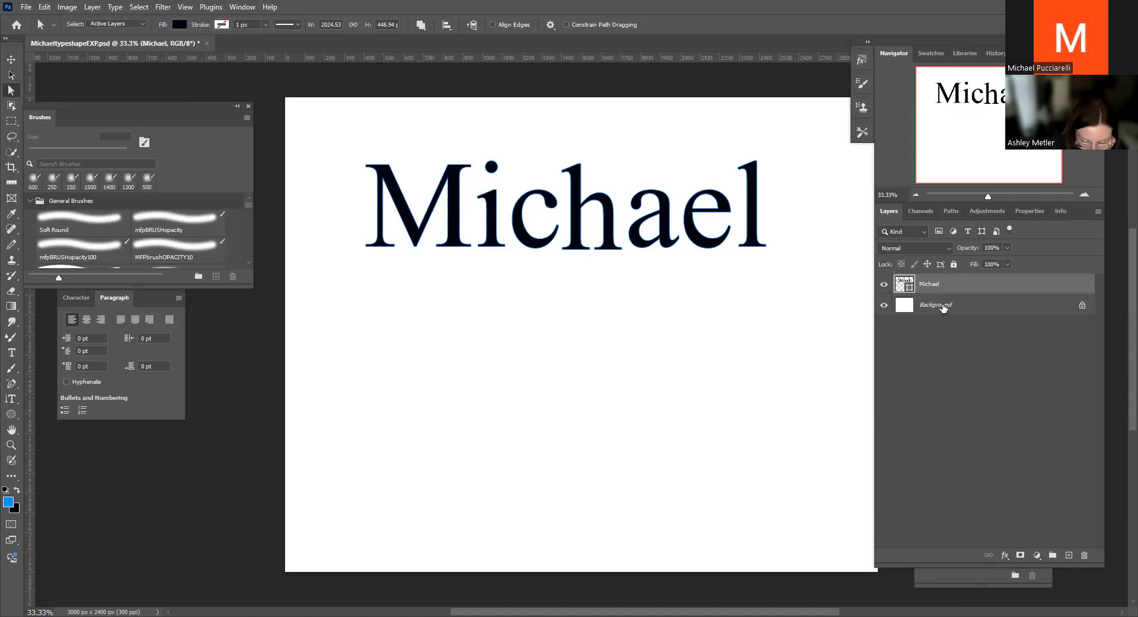
Add a new layer above Background and type the text 'The' on it
click(972, 305)
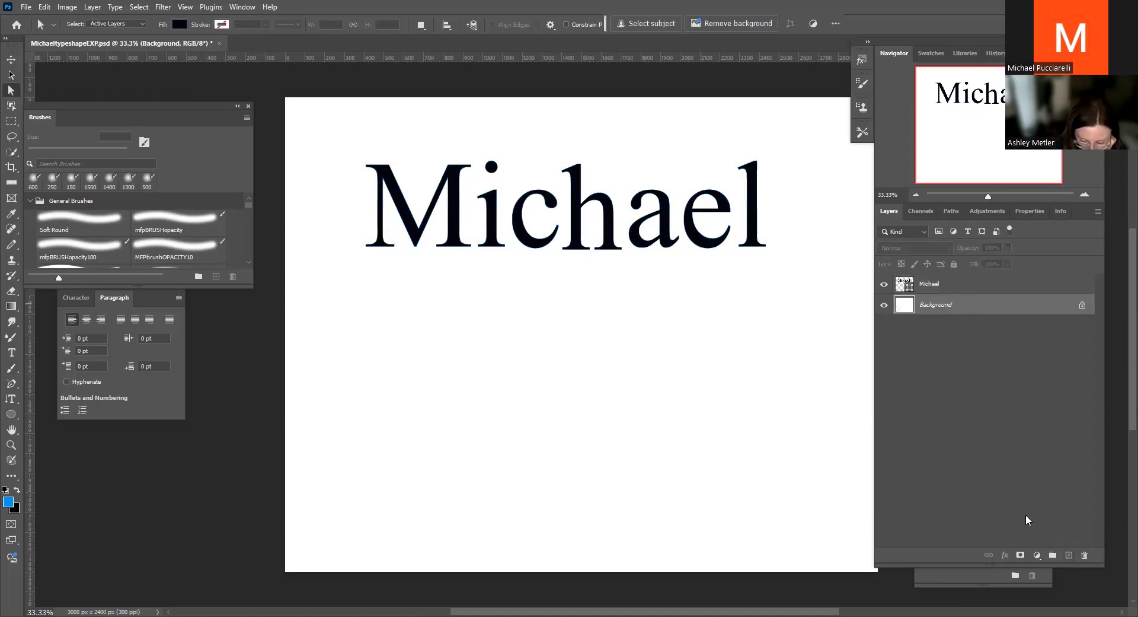
click(1069, 555)
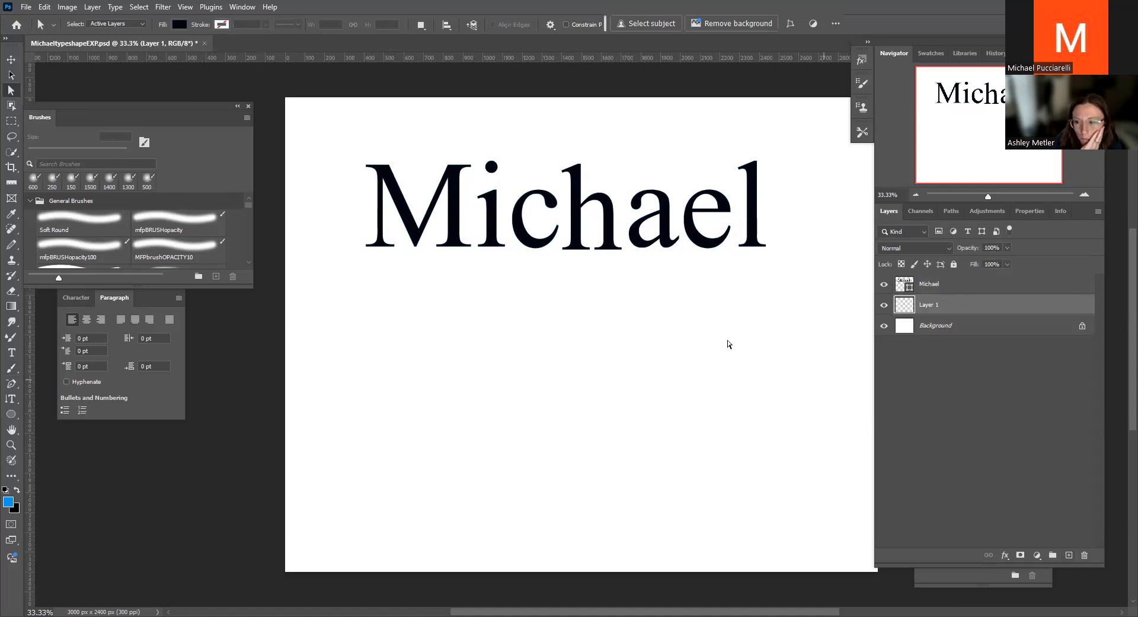
click(17, 353)
click(378, 335)
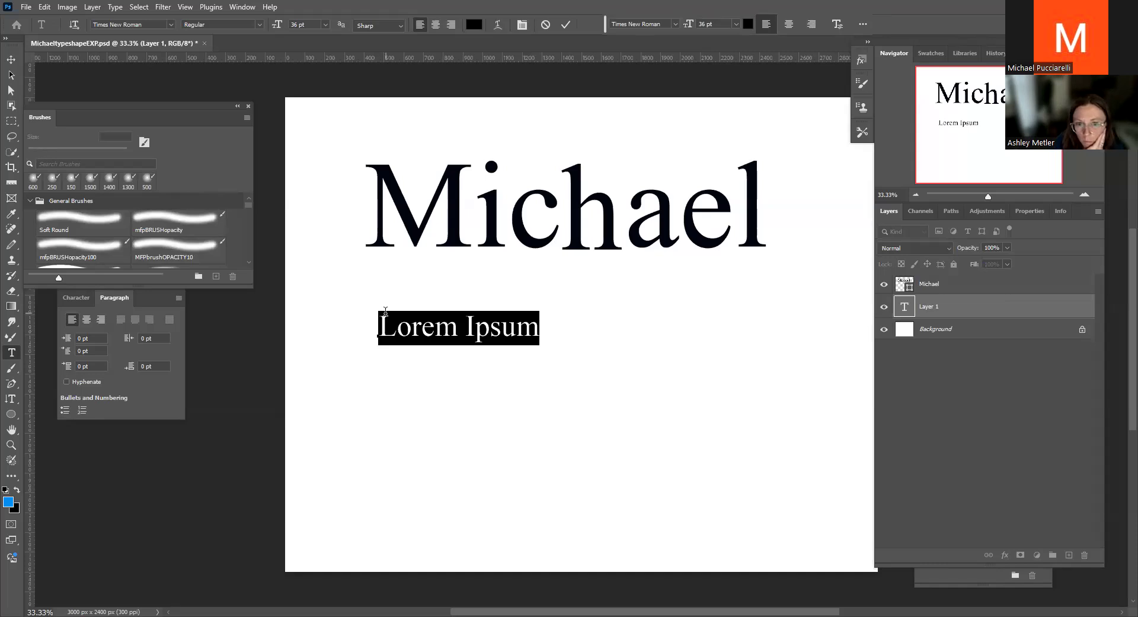
key(BackSpace)
text(The)
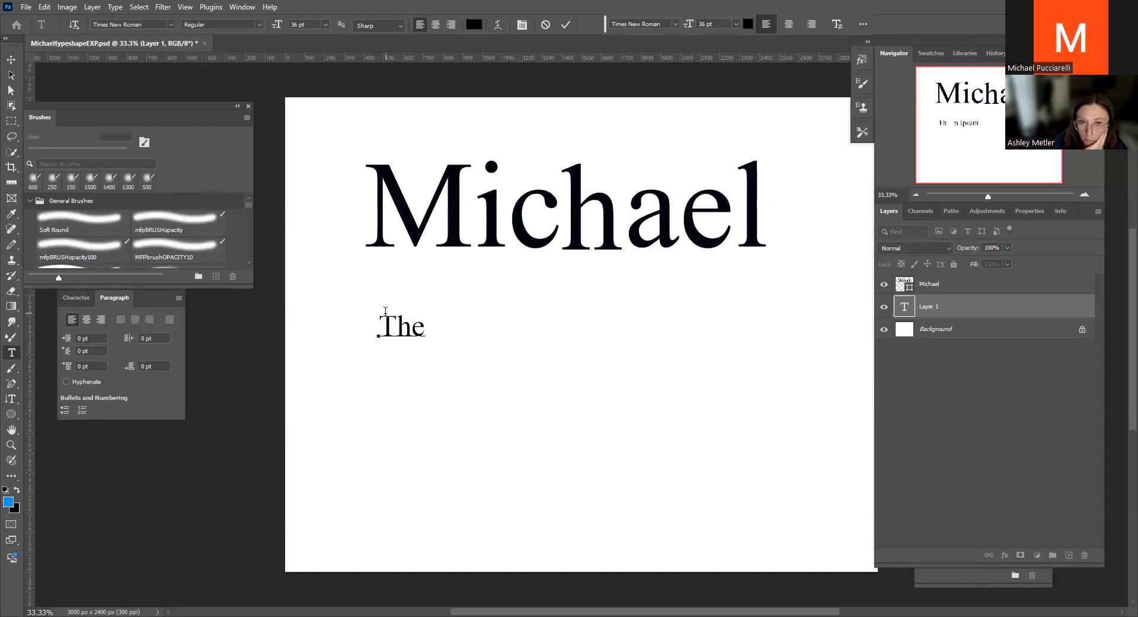
Set the 'The' text to 150 pt and commit the edit
click(325, 25)
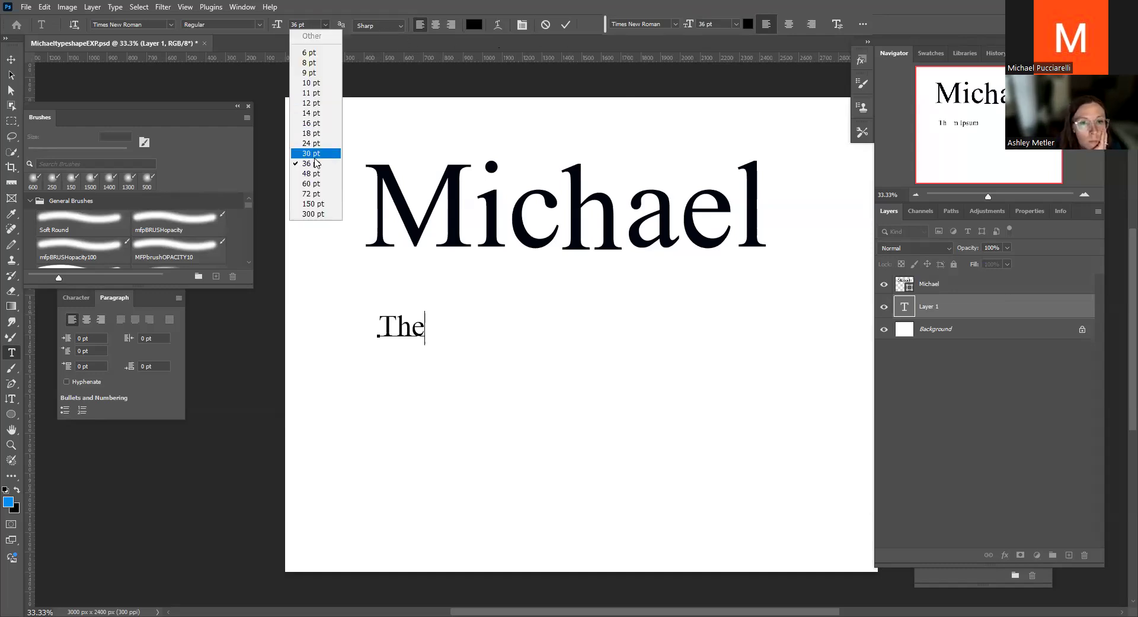
click(321, 206)
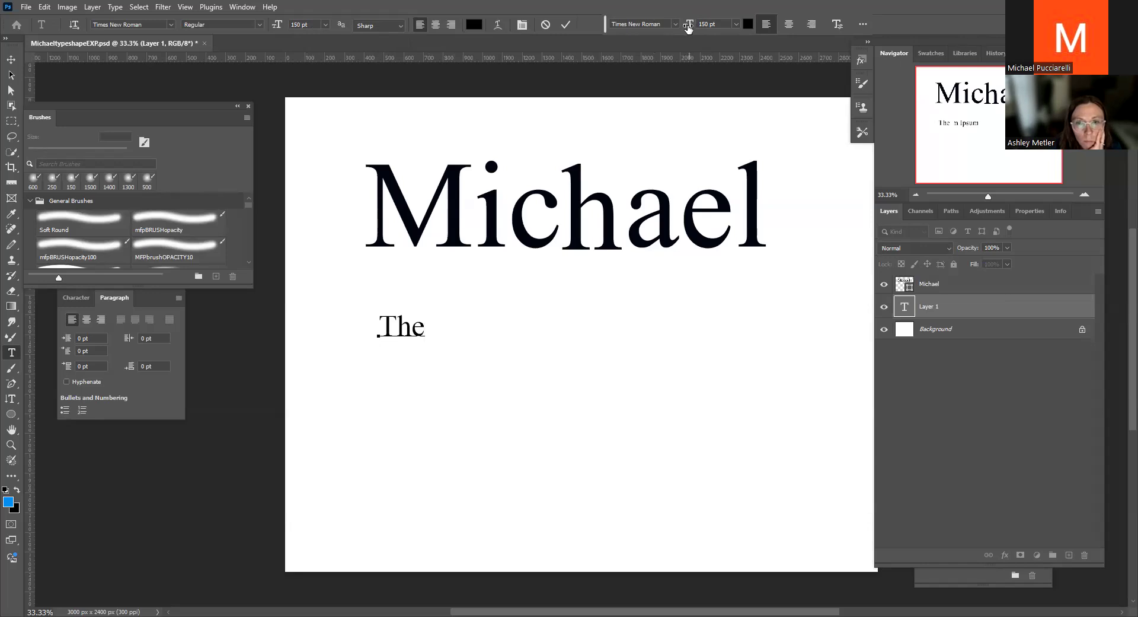
drag(686, 30, 705, 31)
key(shift+Left)
key(shift+Left)
key(shift+Left)
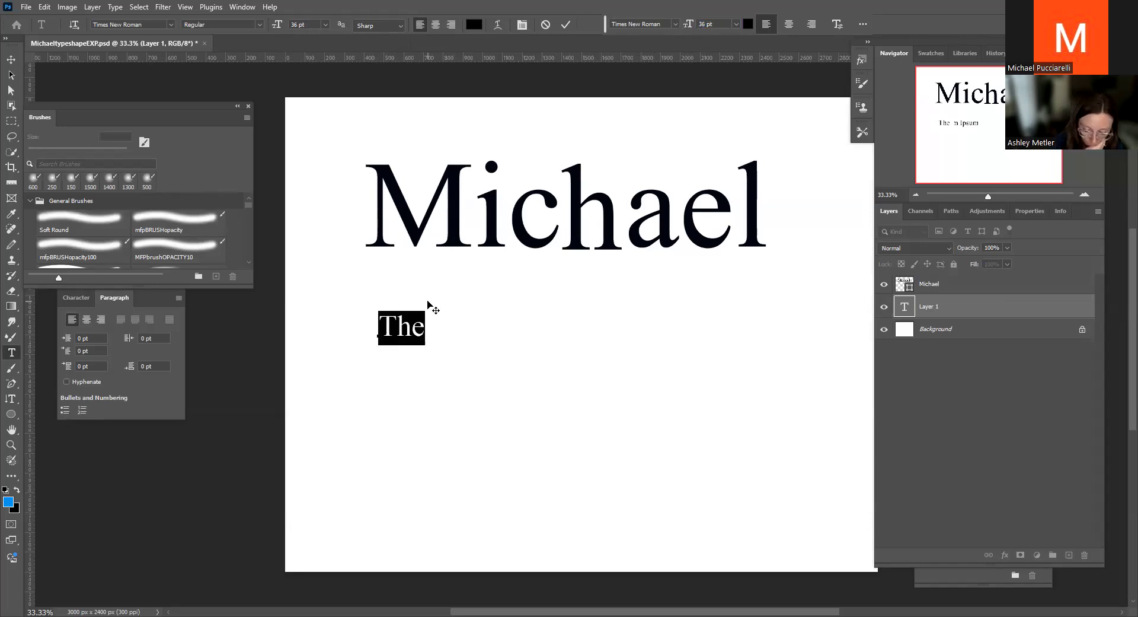
click(325, 24)
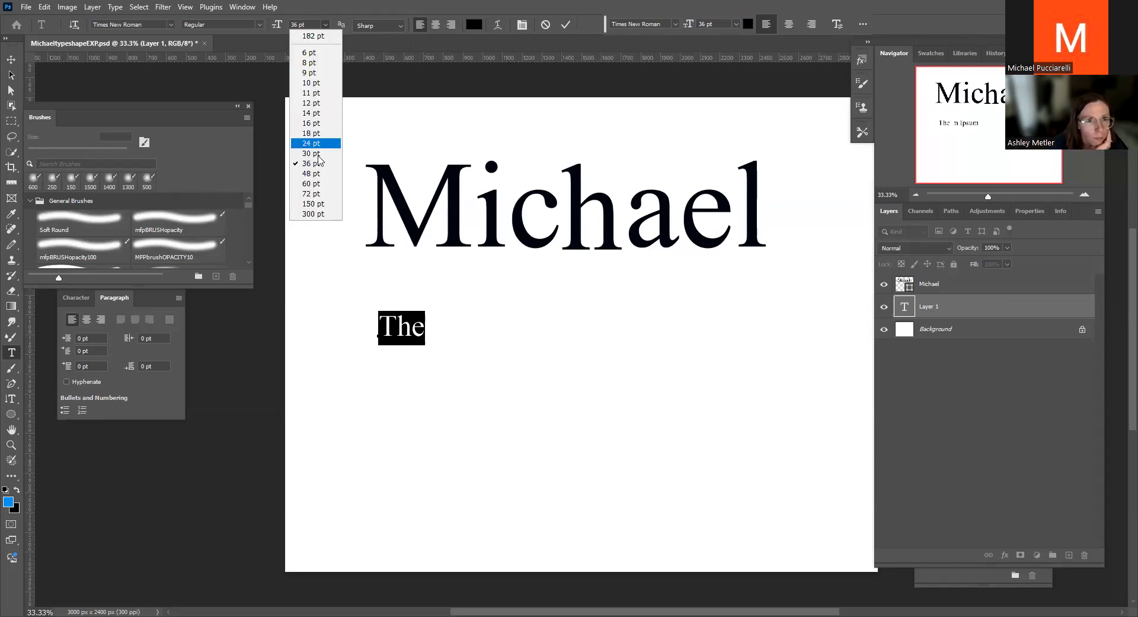
click(314, 203)
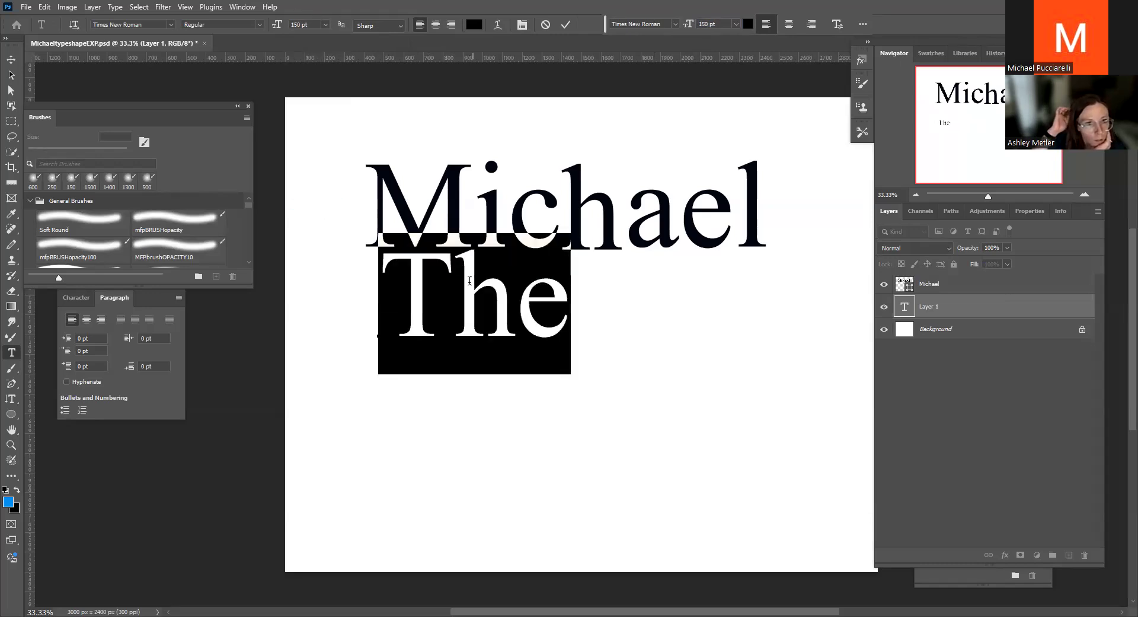
click(565, 25)
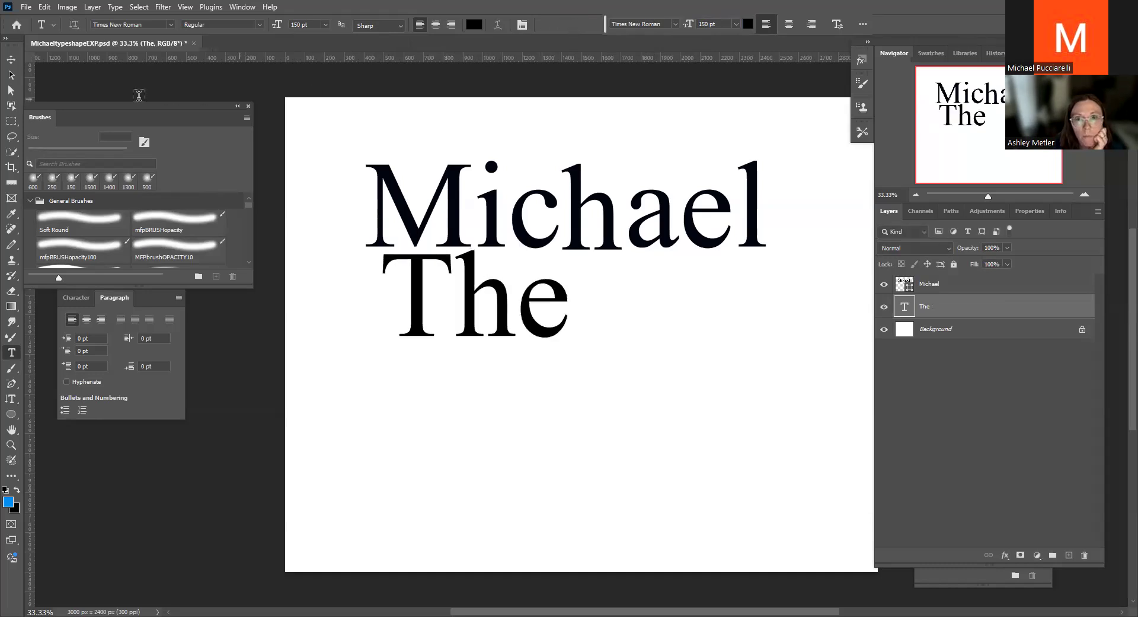
Move 'The' down and right so it sits beneath the Michael lettering
click(11, 59)
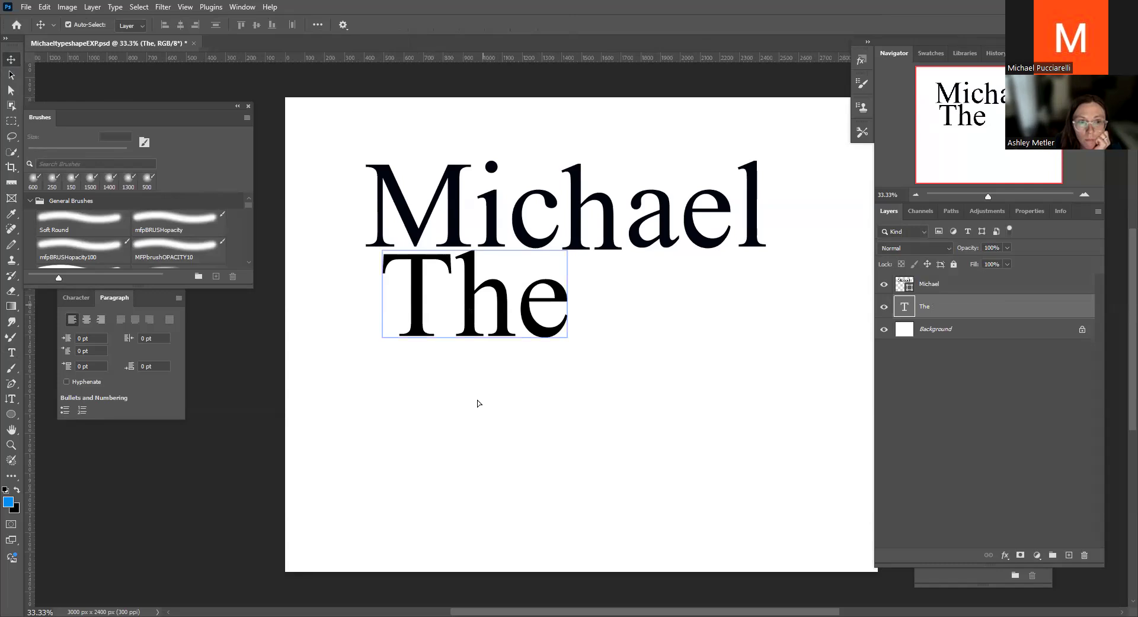
drag(501, 306, 522, 383)
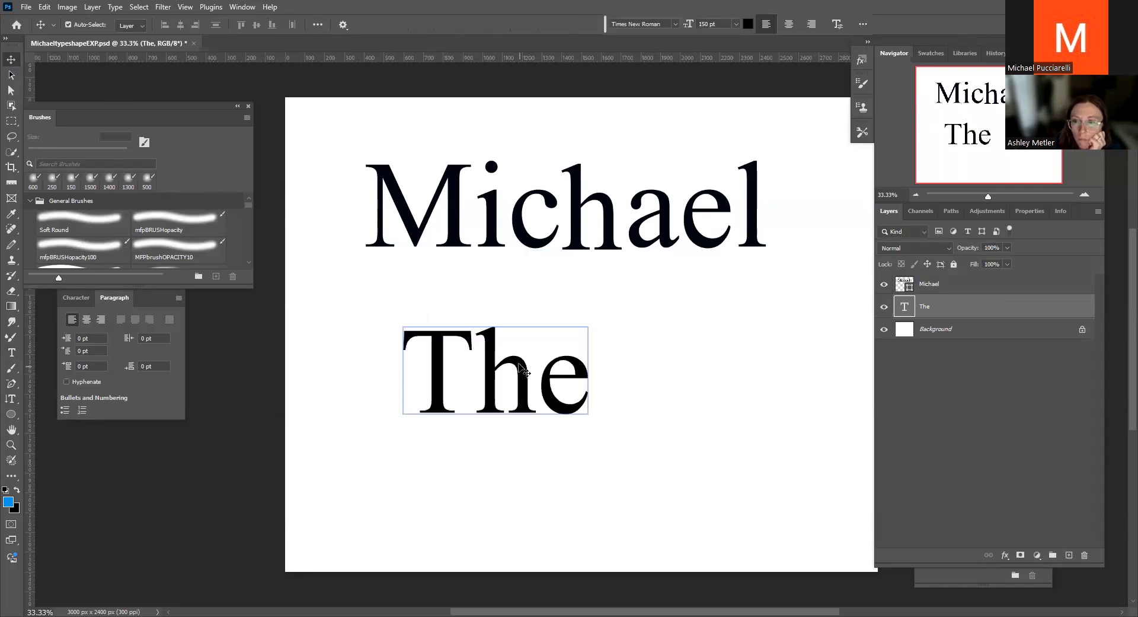
click(116, 7)
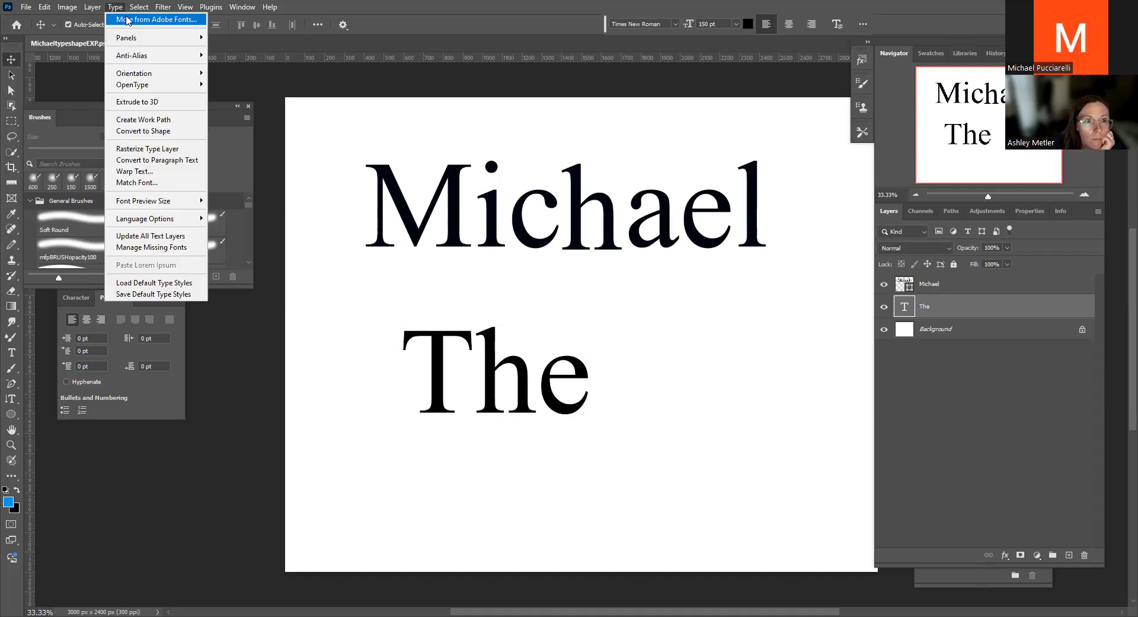
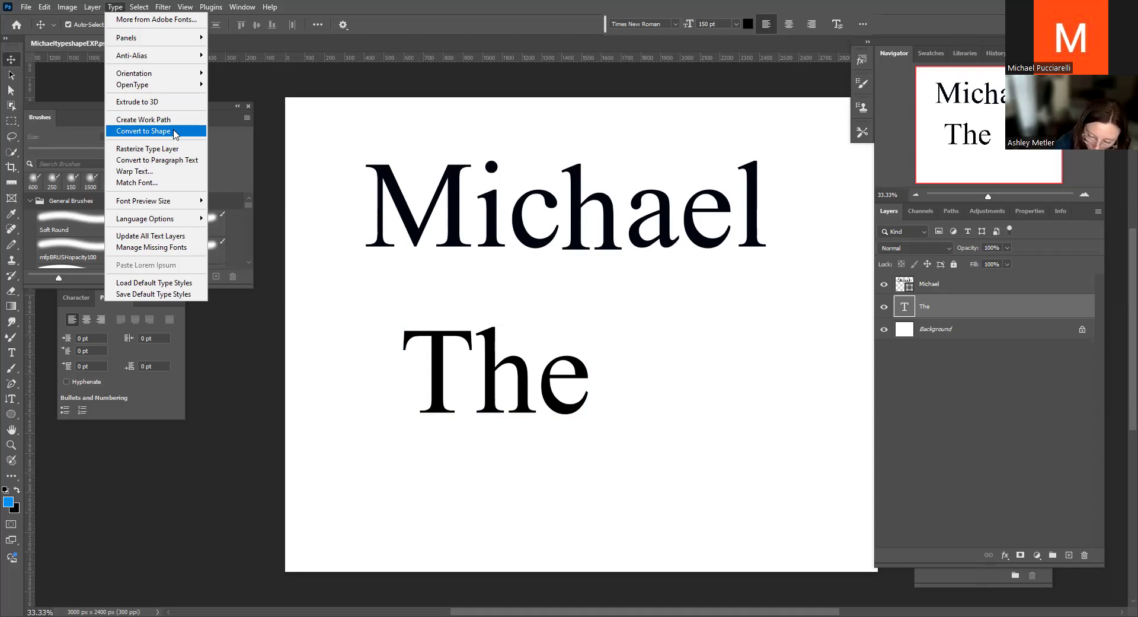
Convert the 'The' text layer to a vector shape from the Layers panel menu
click(1035, 305)
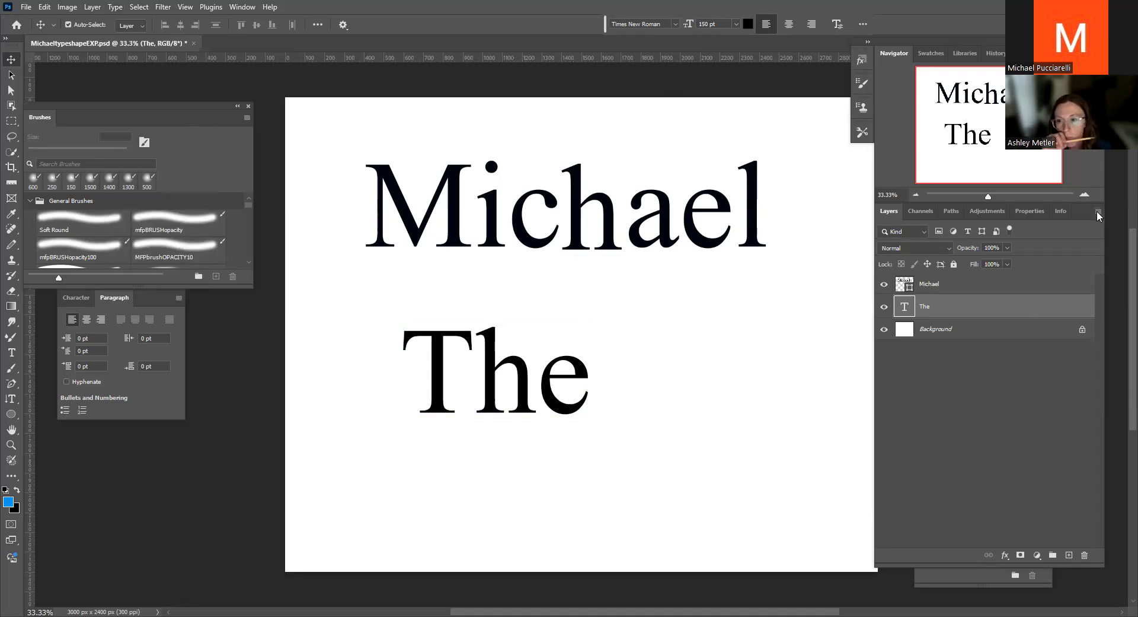
click(1097, 211)
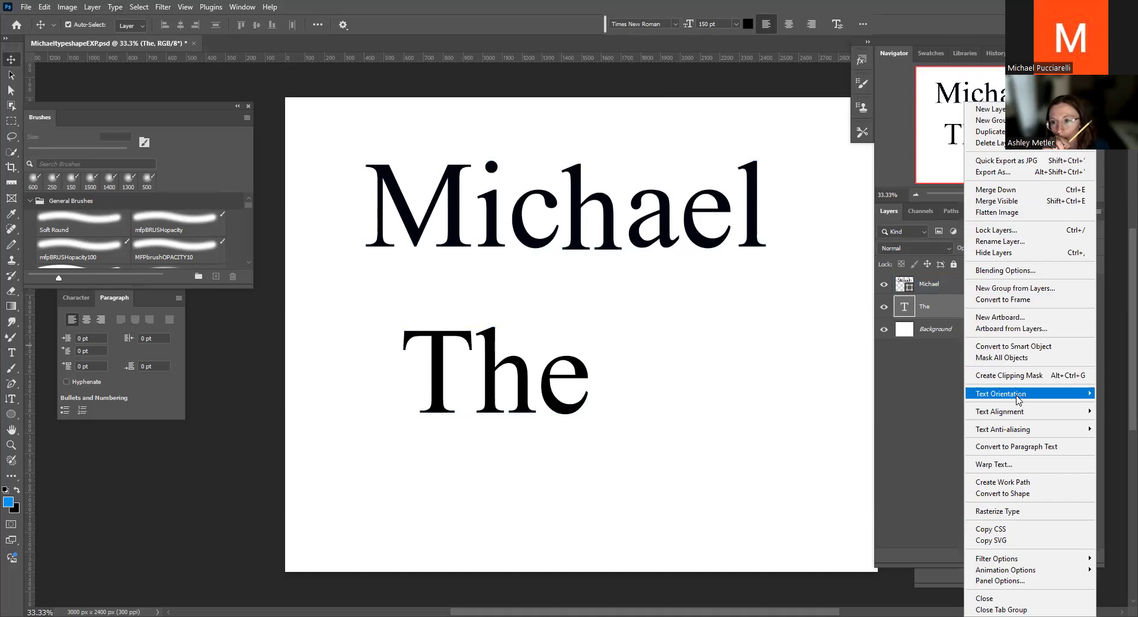
click(1015, 494)
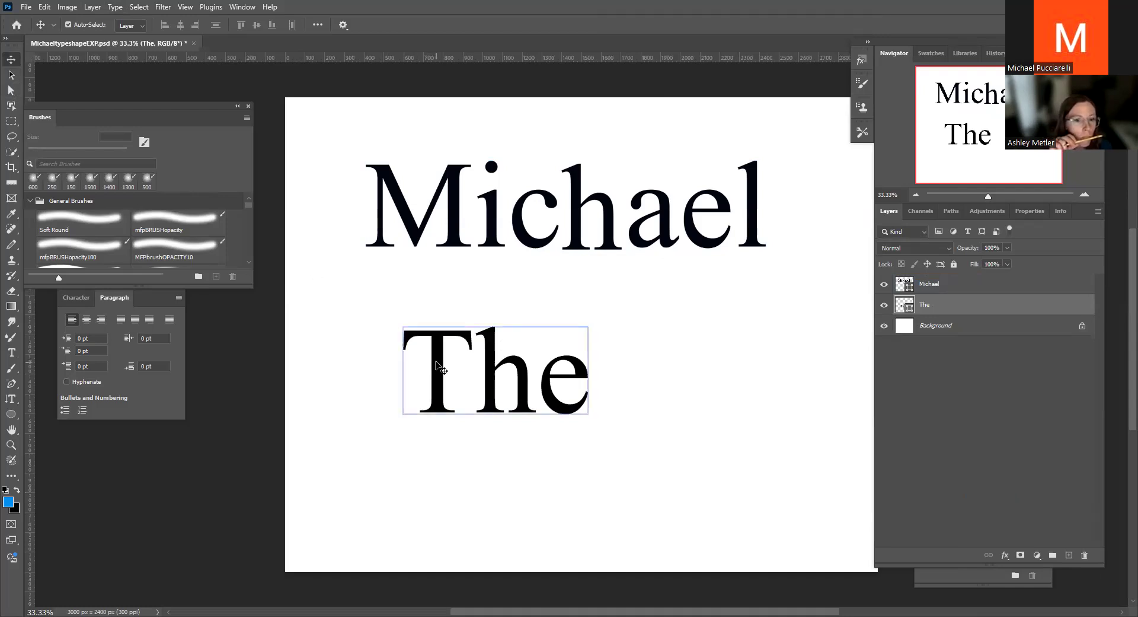
Select the 'The' path and nudge the shape slightly up-left, then right
click(12, 87)
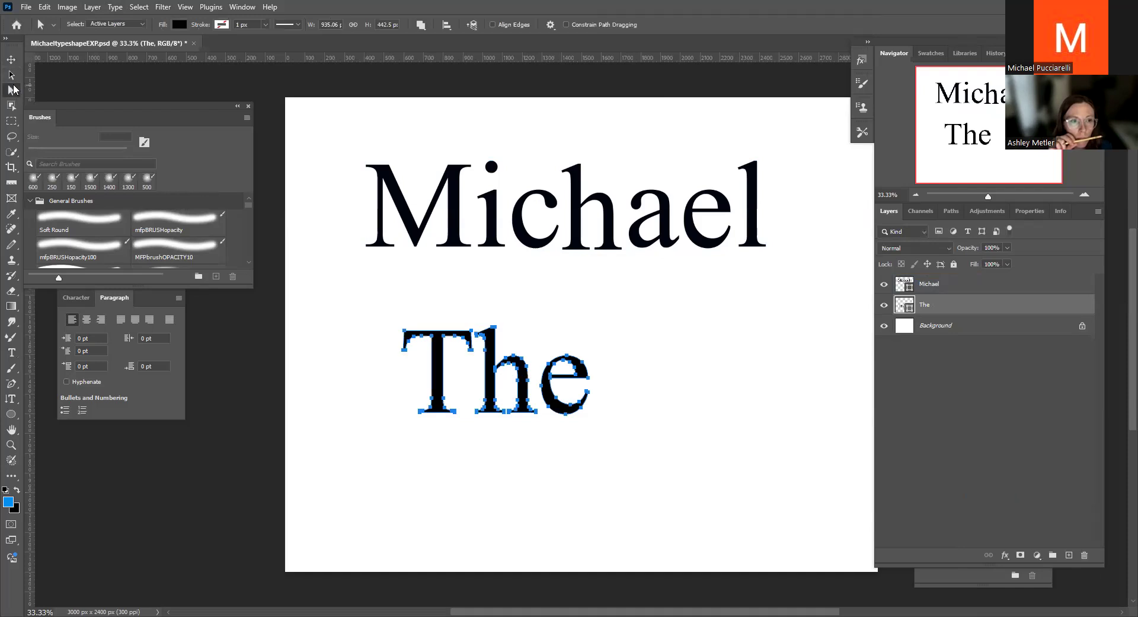
click(438, 413)
drag(441, 413, 398, 355)
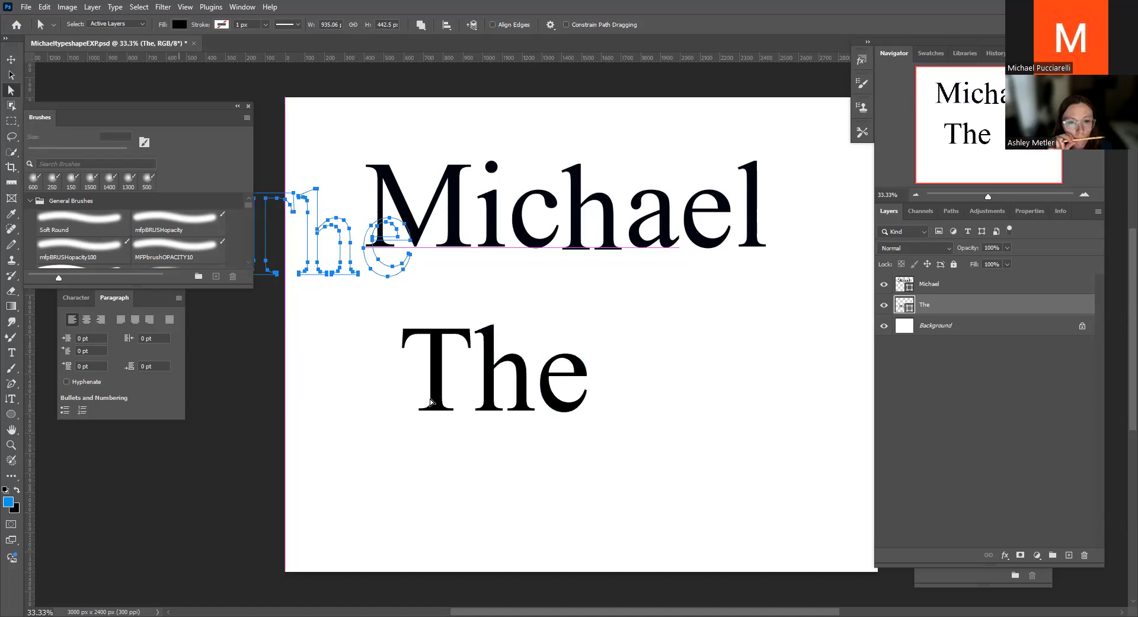
drag(431, 402, 428, 396)
click(11, 80)
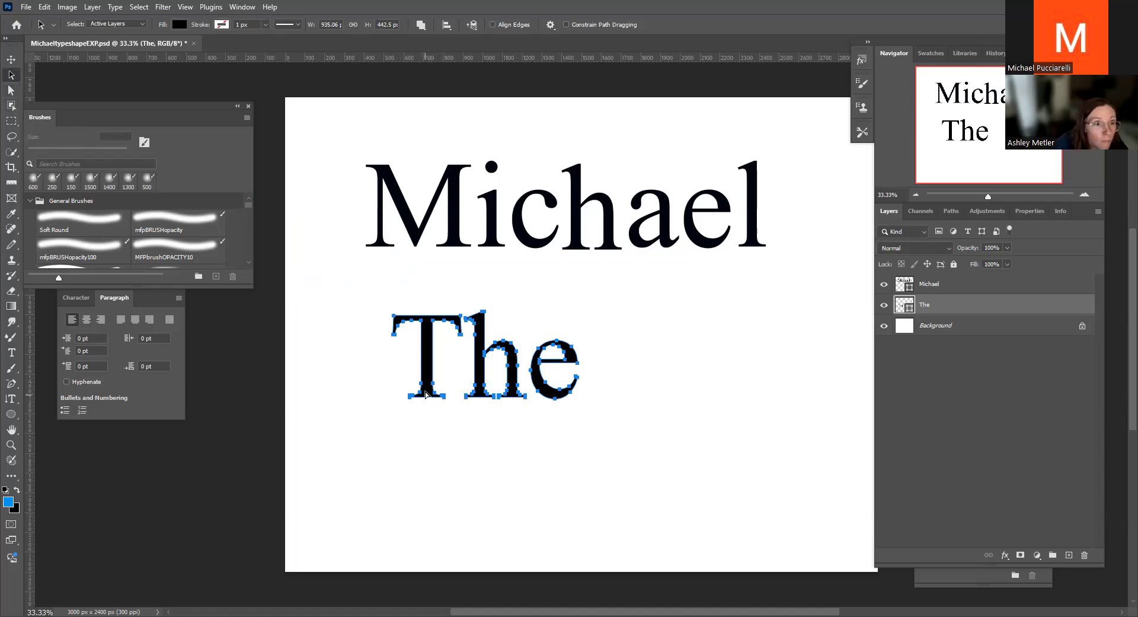
drag(504, 402, 508, 401)
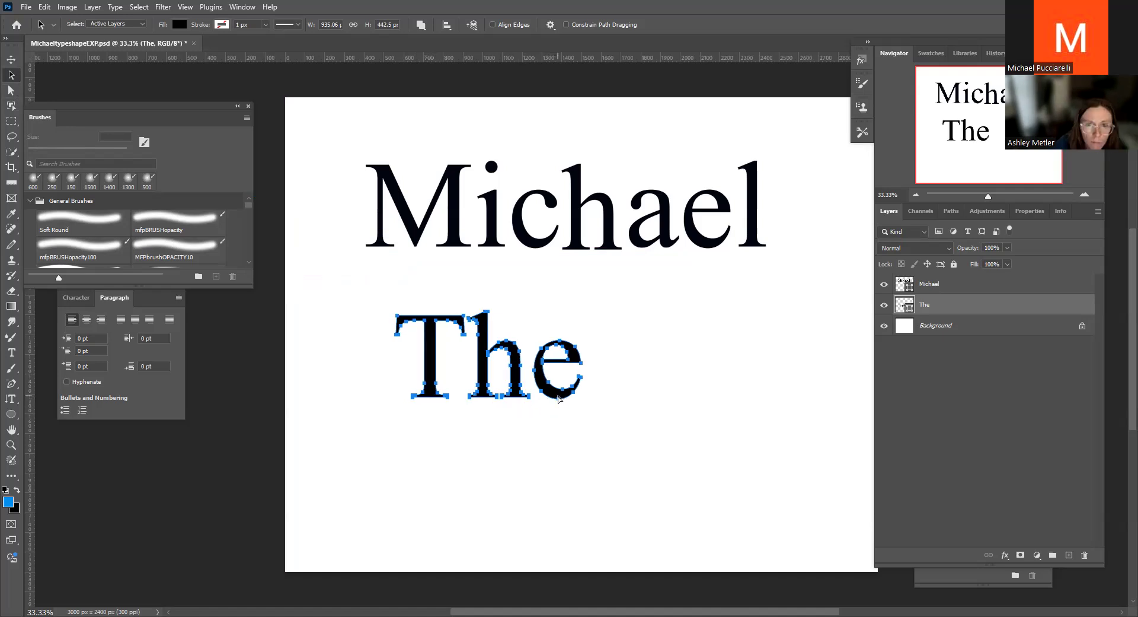
click(12, 89)
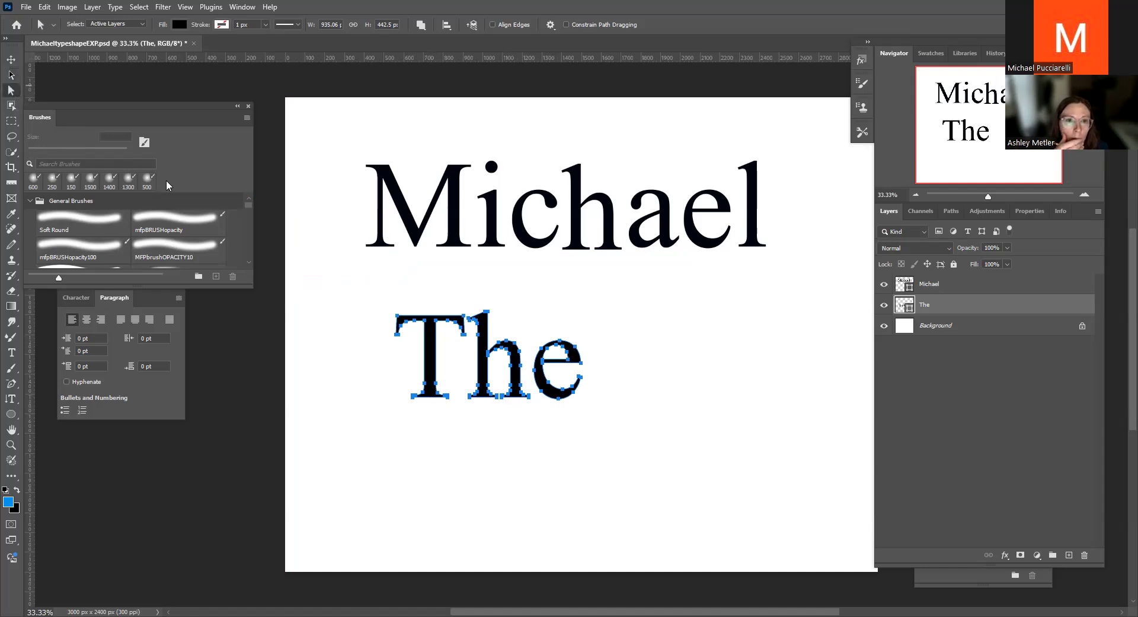
click(571, 404)
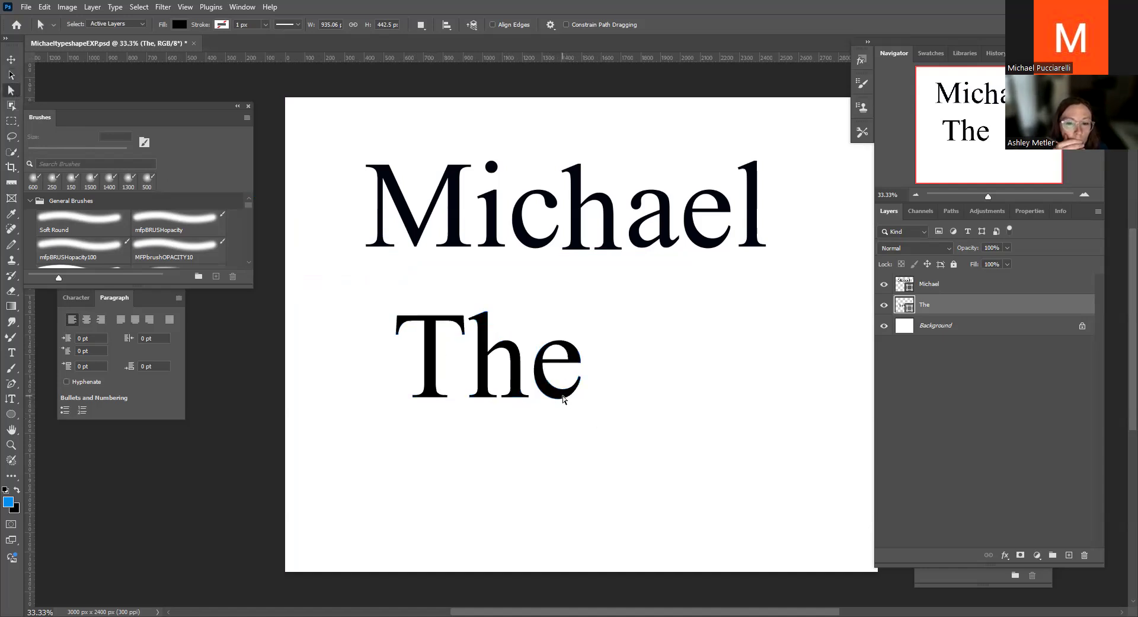
Drag the e's top, bottom and right anchors outward into long spikes
click(560, 397)
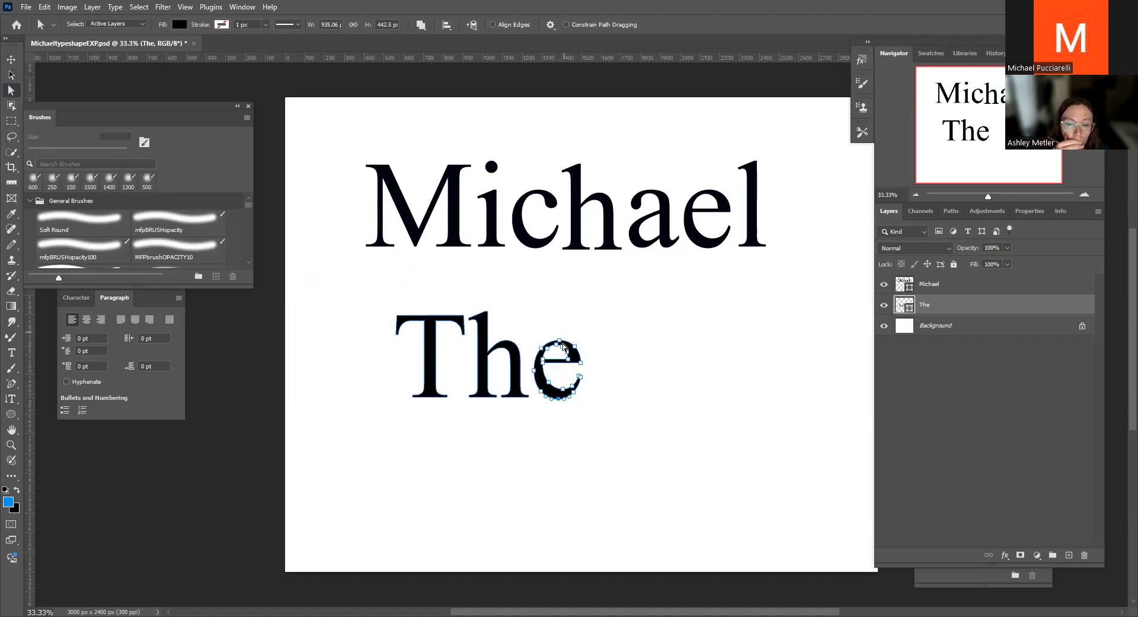
drag(555, 398, 559, 452)
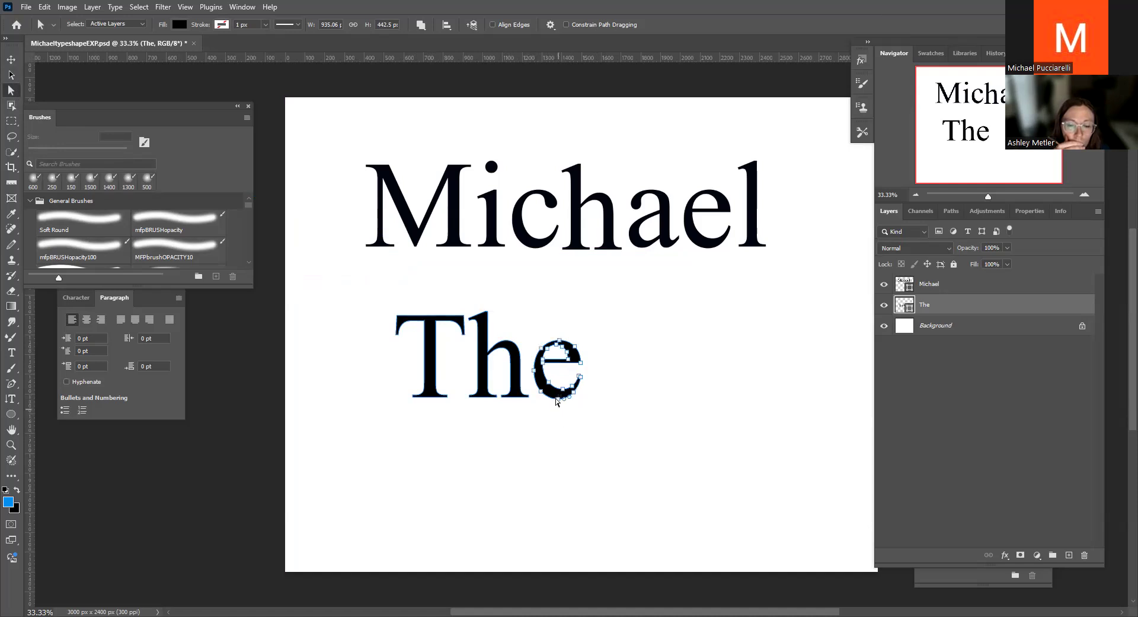
drag(556, 343, 558, 295)
drag(559, 398, 555, 458)
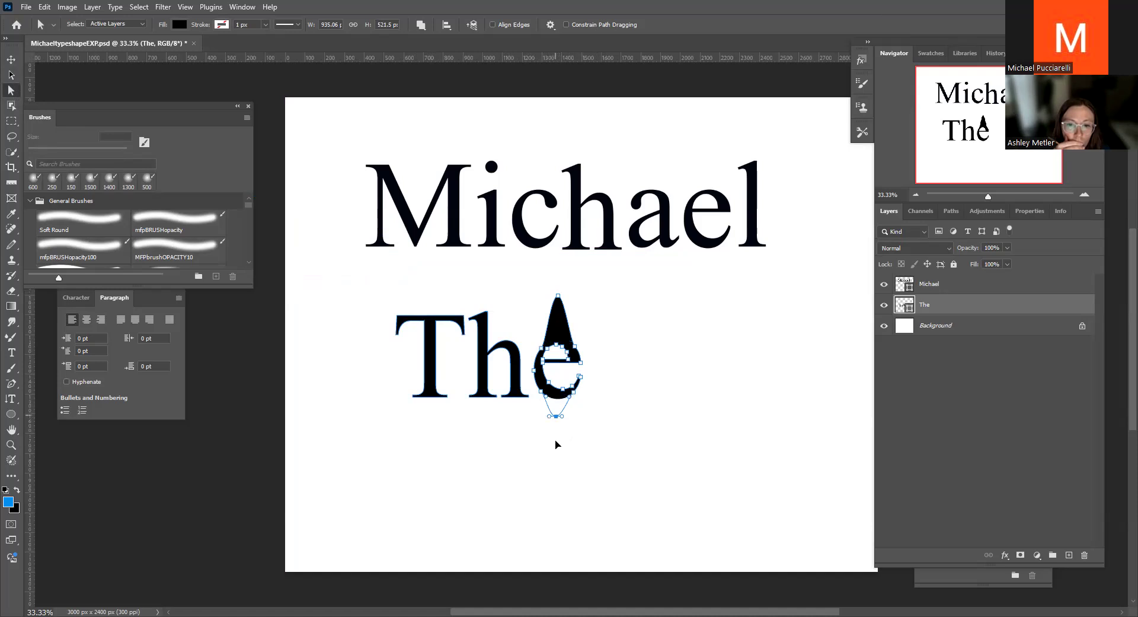
drag(580, 377, 625, 382)
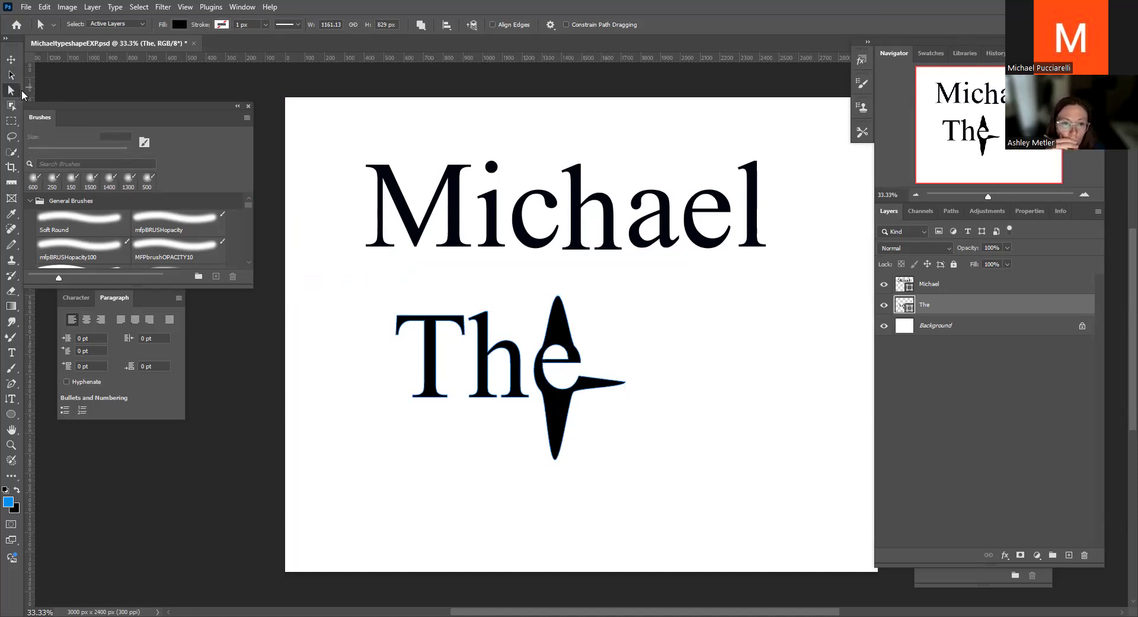
click(429, 367)
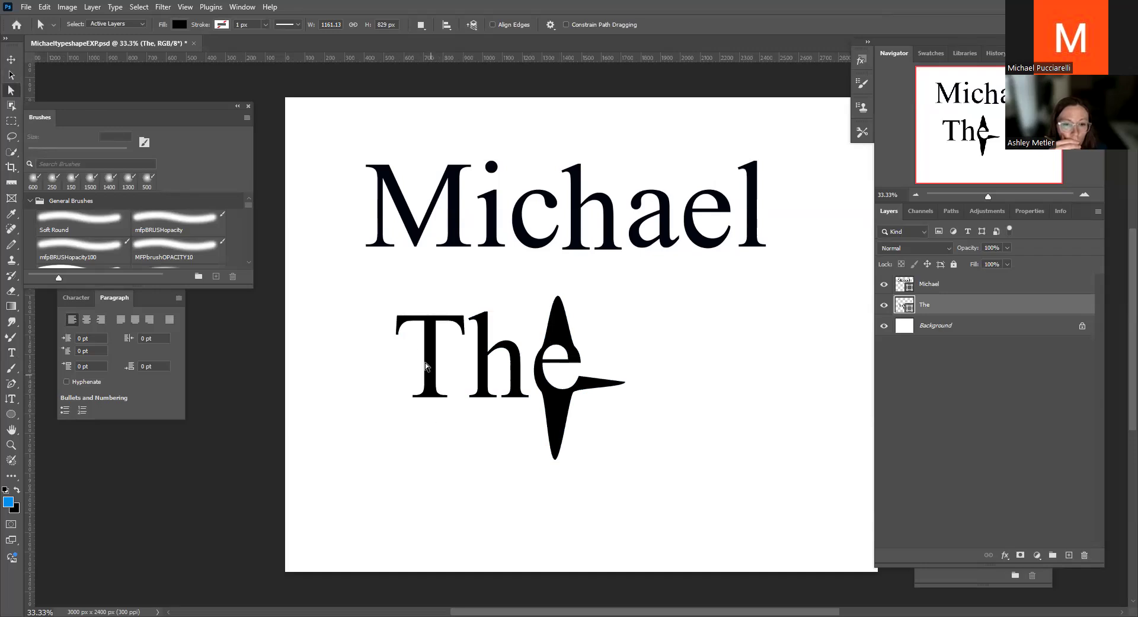
Pull the h's top and right-side anchors upward into two spikes
click(12, 75)
click(486, 385)
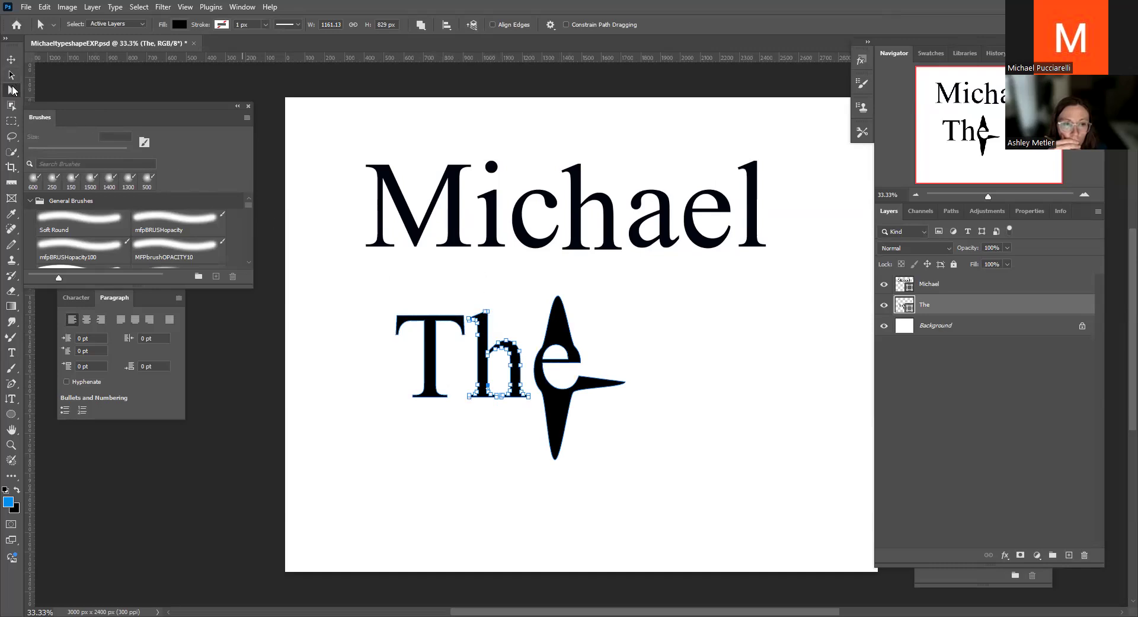
click(487, 311)
drag(487, 311, 481, 251)
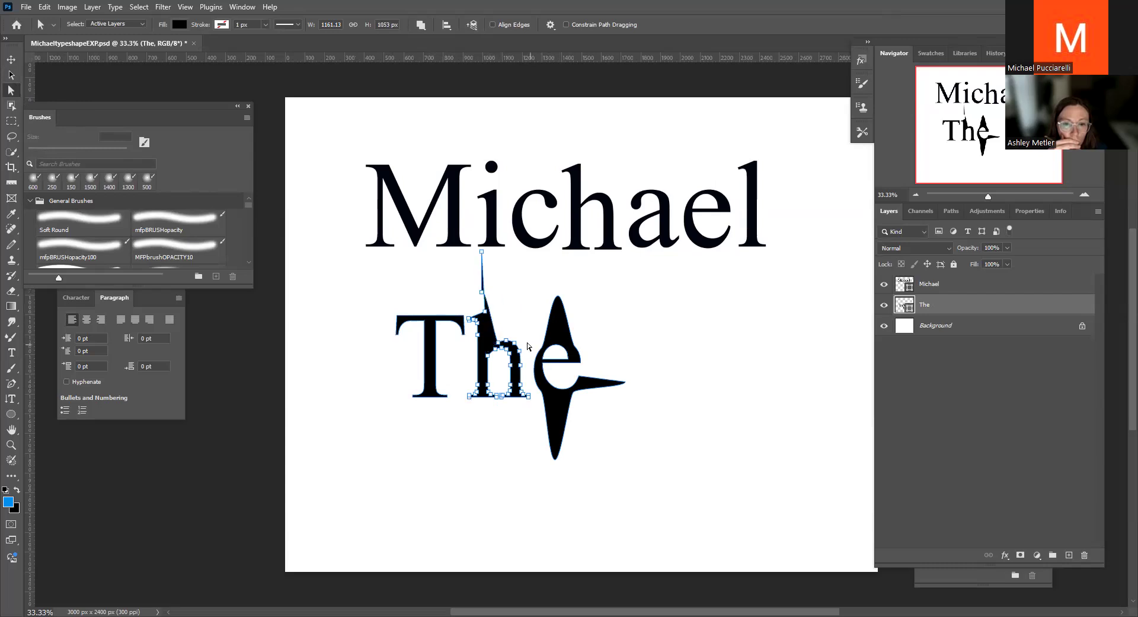
drag(522, 345, 524, 280)
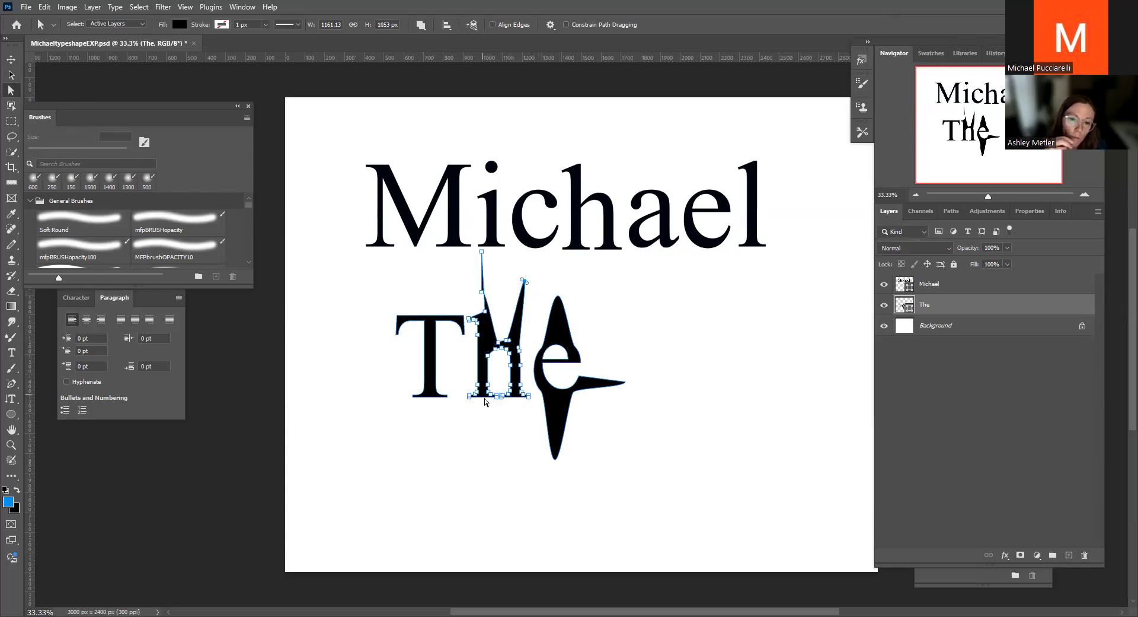
Drag four bottom anchors of the h down into spikes below the word
drag(471, 396, 480, 467)
drag(528, 398, 495, 469)
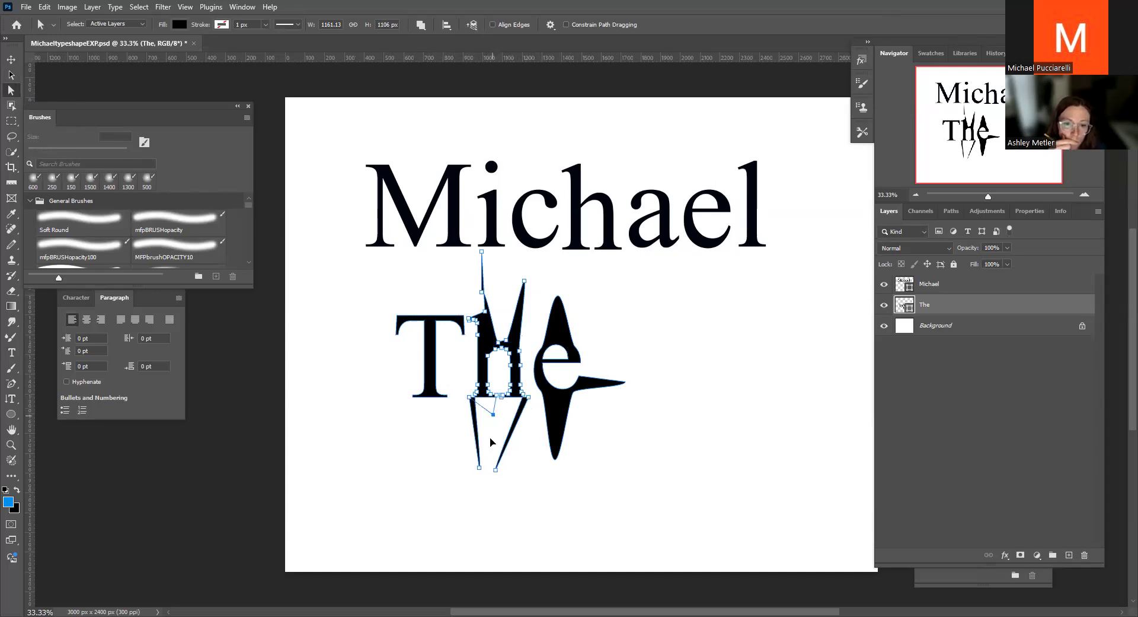
drag(493, 414, 489, 465)
drag(507, 395, 512, 460)
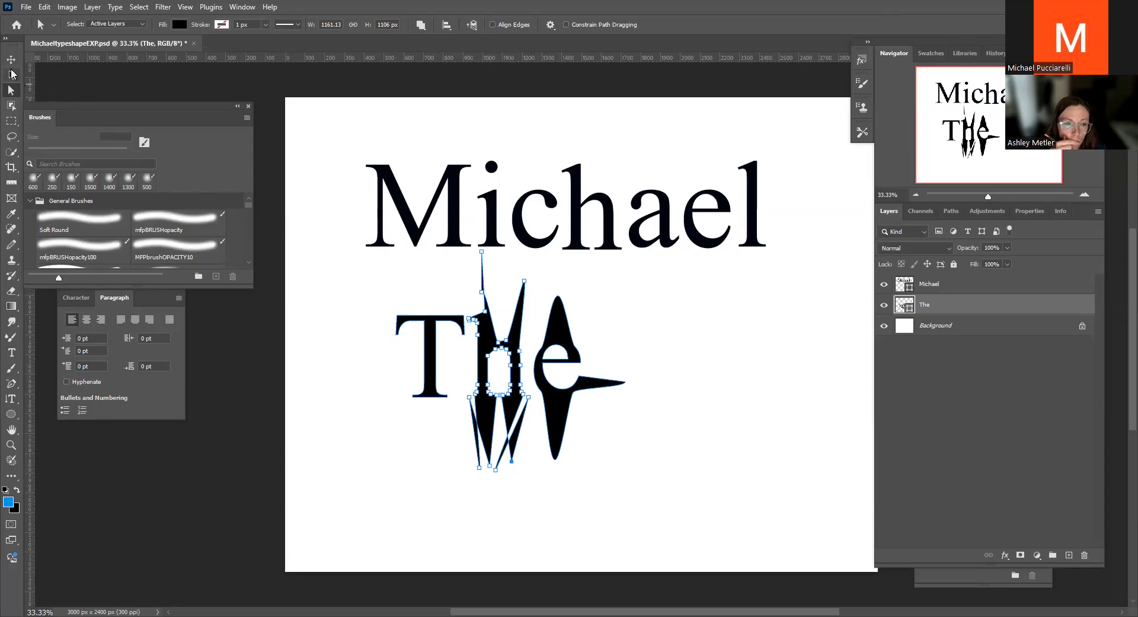
click(12, 92)
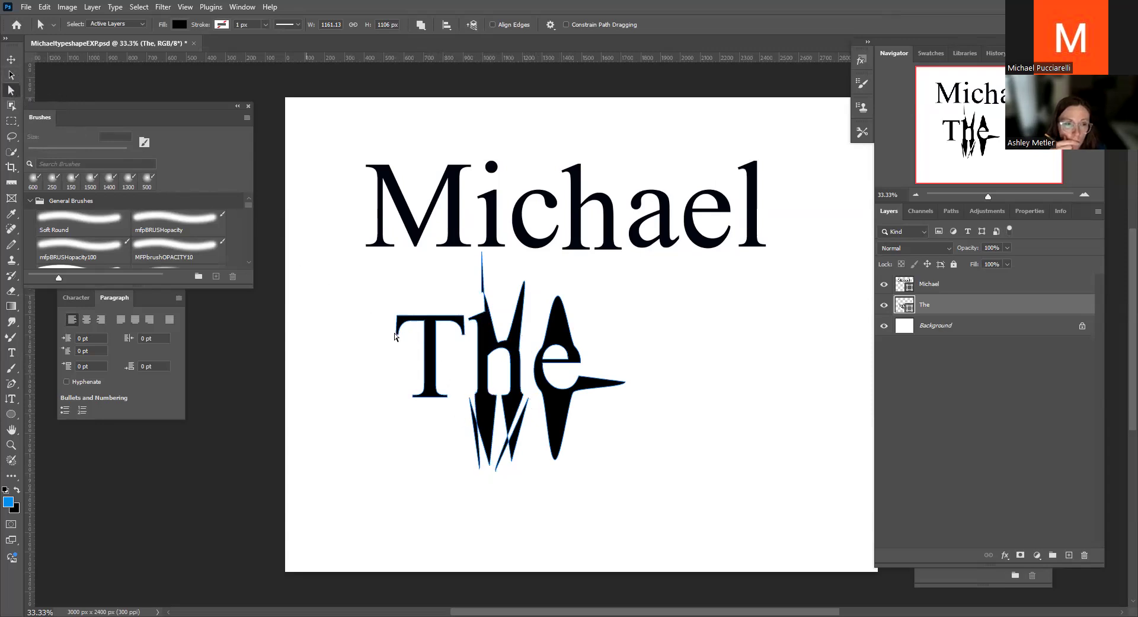
click(409, 412)
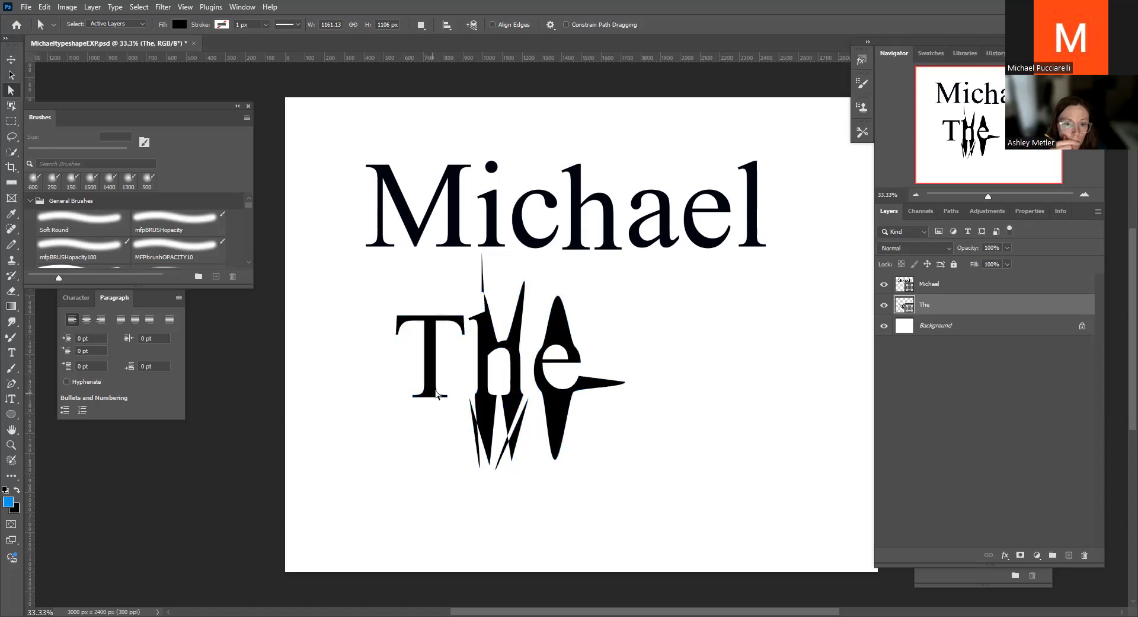
Select the T's path and move it down, then back into line
click(11, 74)
click(431, 363)
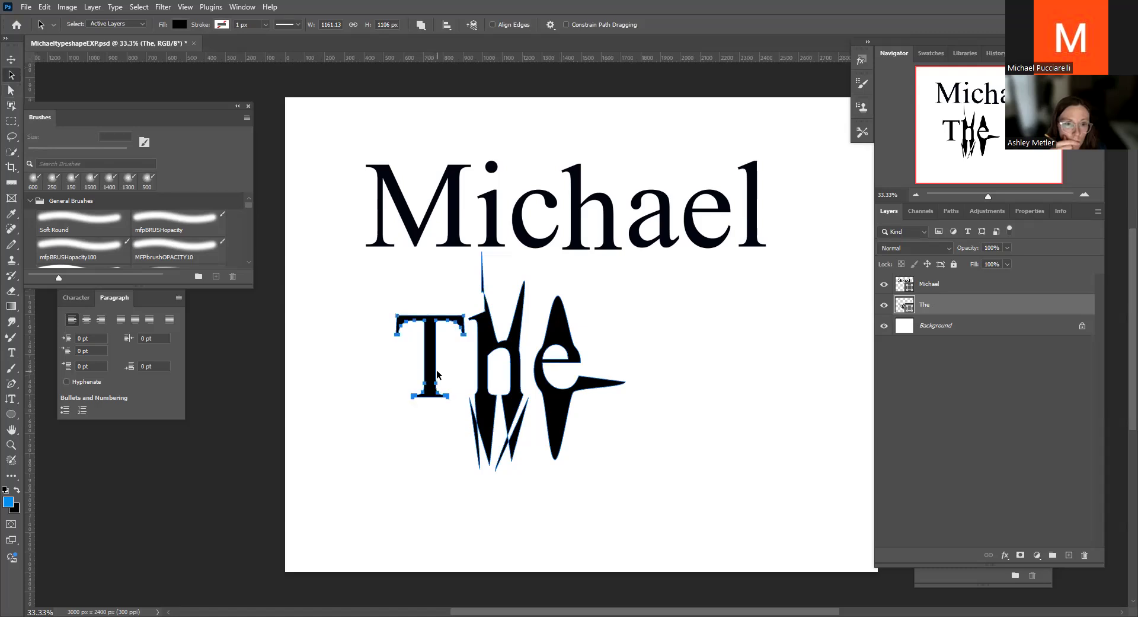
click(11, 90)
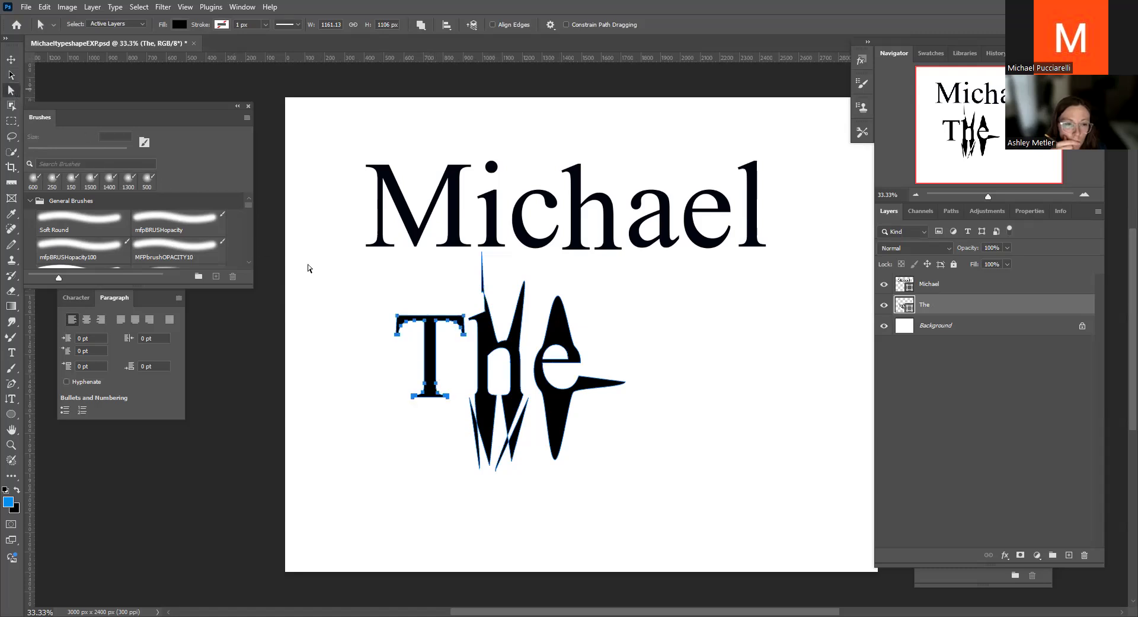
click(443, 400)
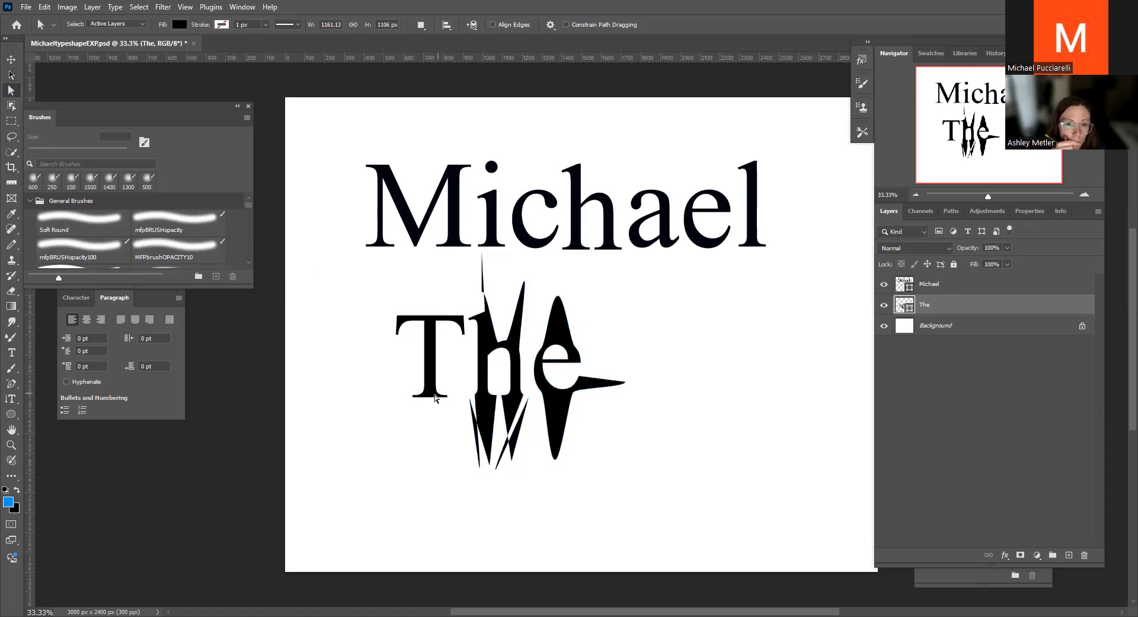
click(11, 75)
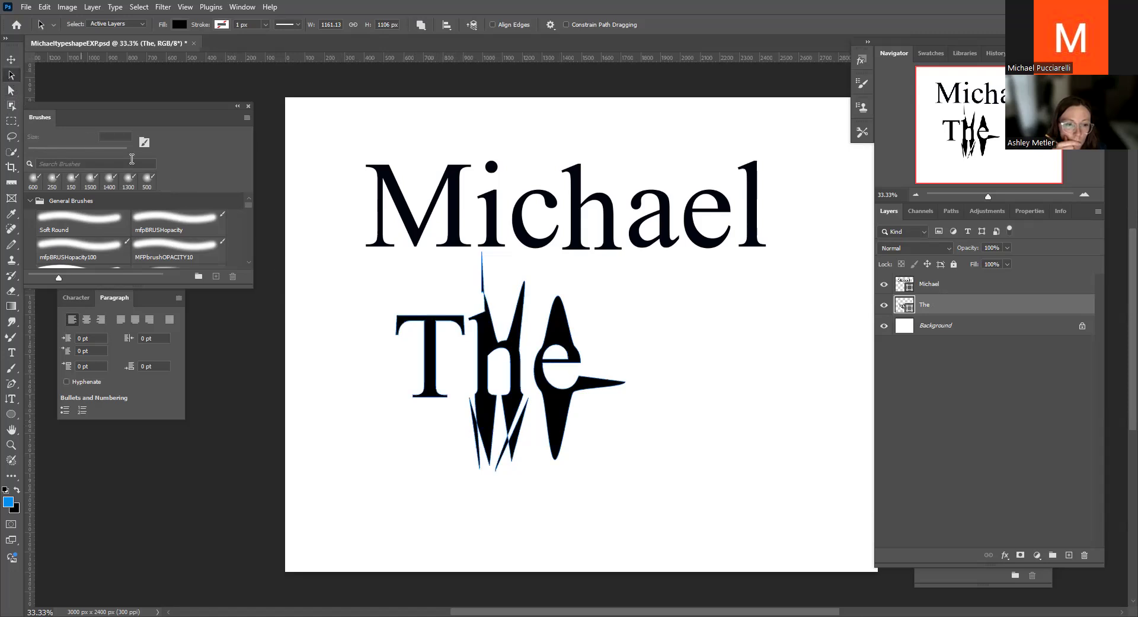
click(424, 336)
drag(431, 348, 425, 406)
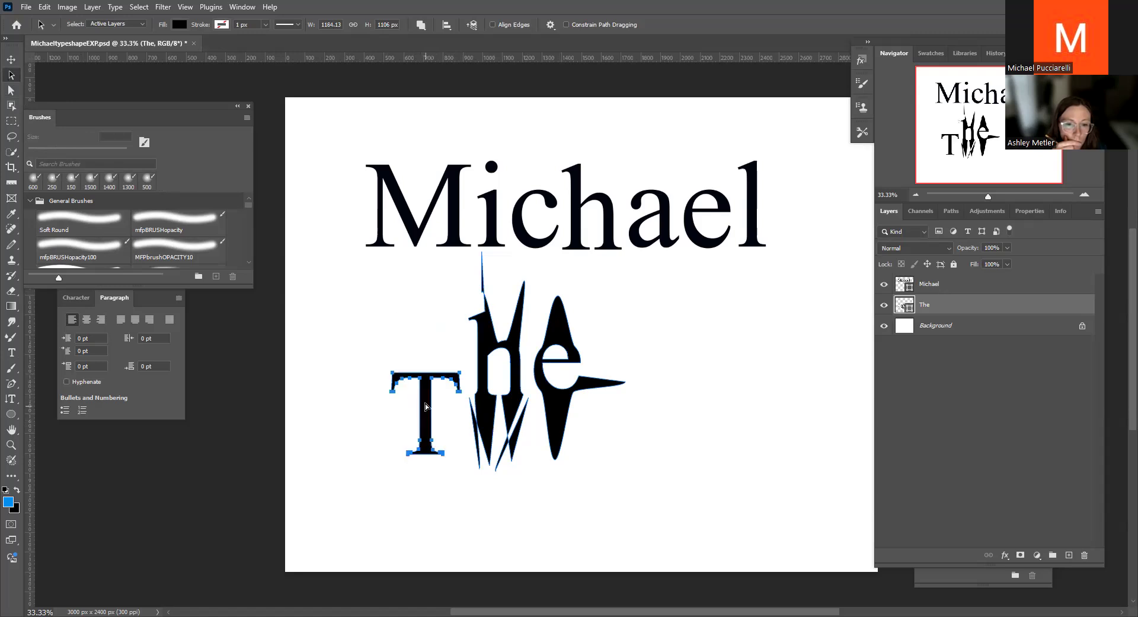
drag(430, 368, 430, 306)
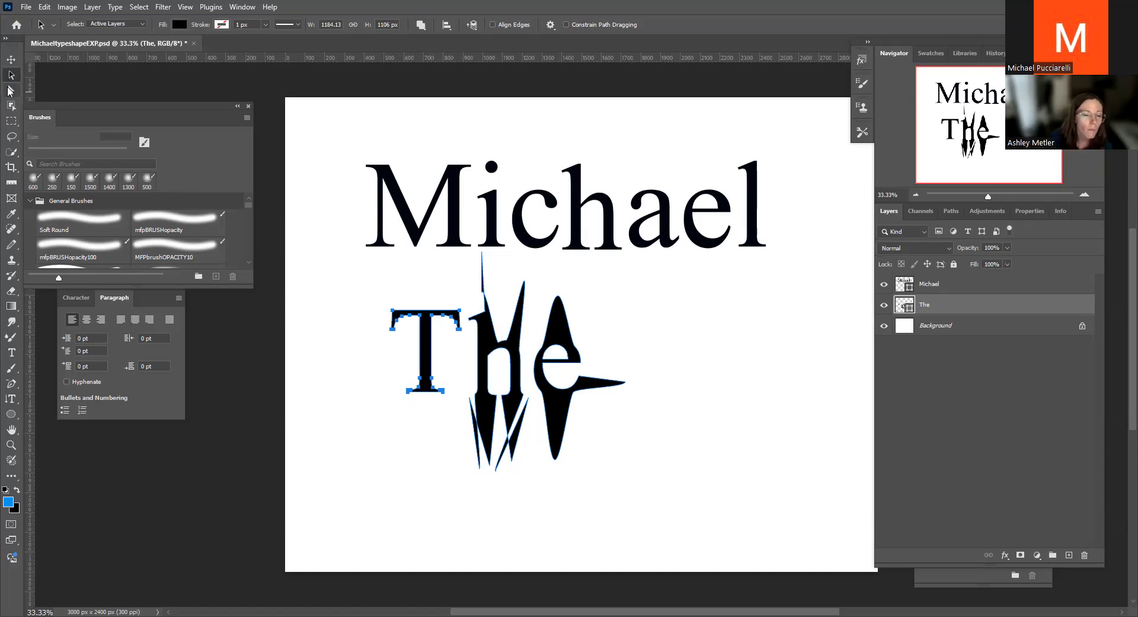
Raise the T's crossbar and extend its stem downward into tall blocks
click(10, 91)
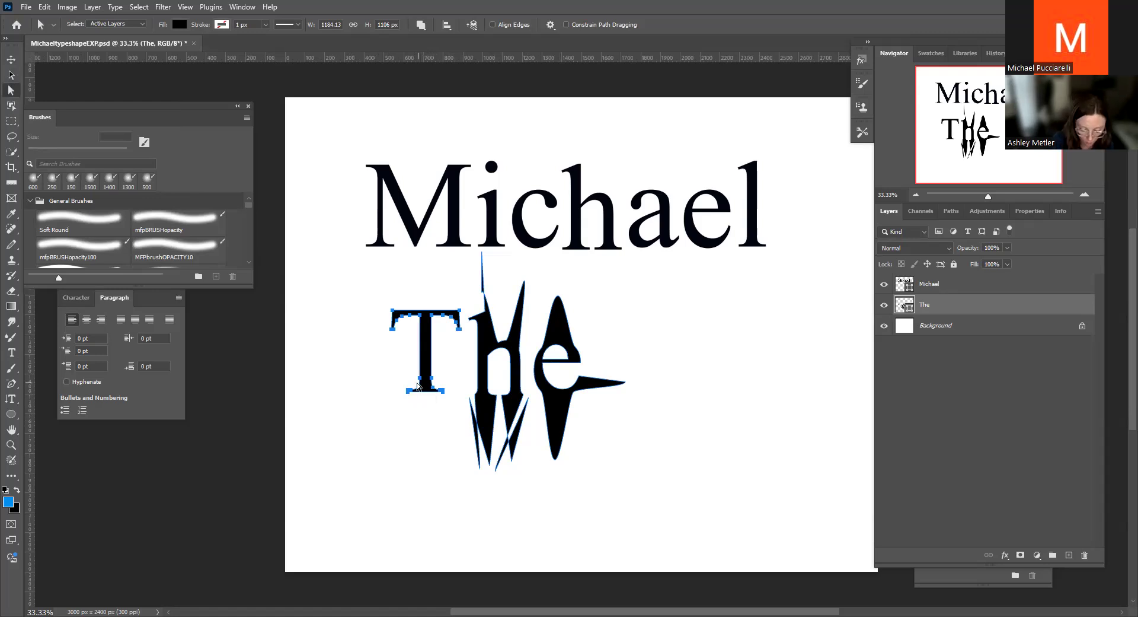
click(425, 379)
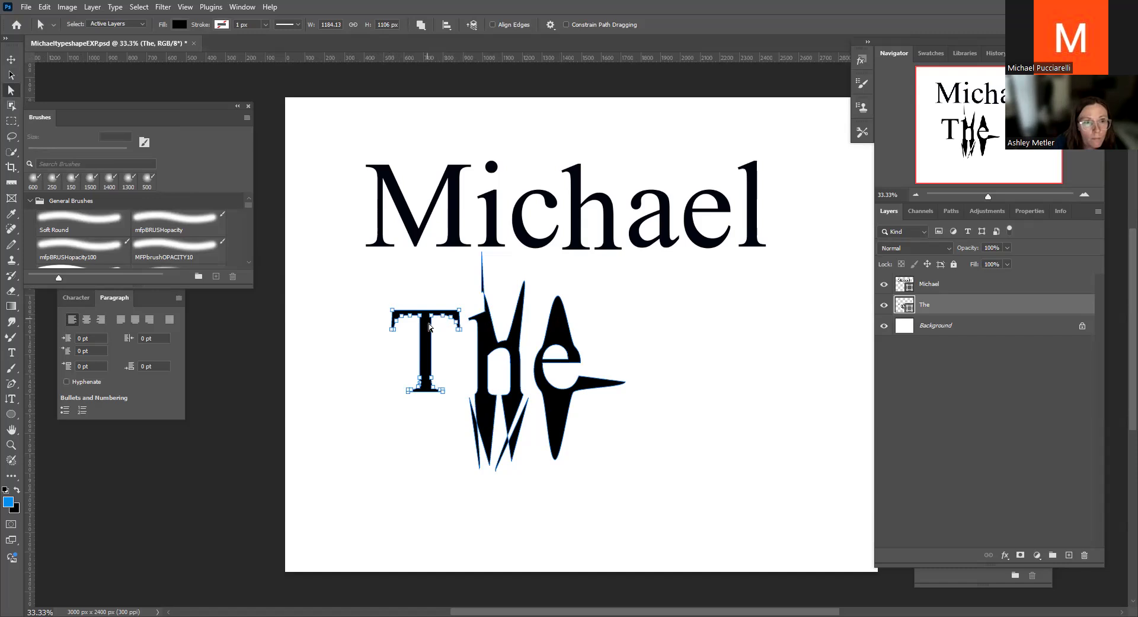
drag(423, 312, 422, 272)
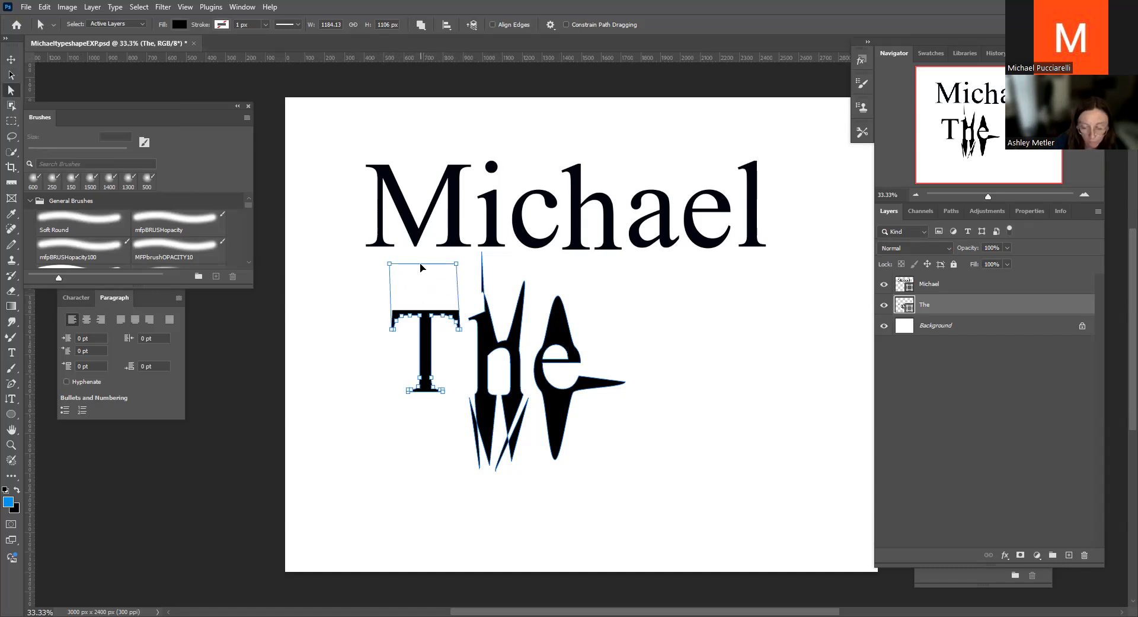
drag(425, 391, 424, 490)
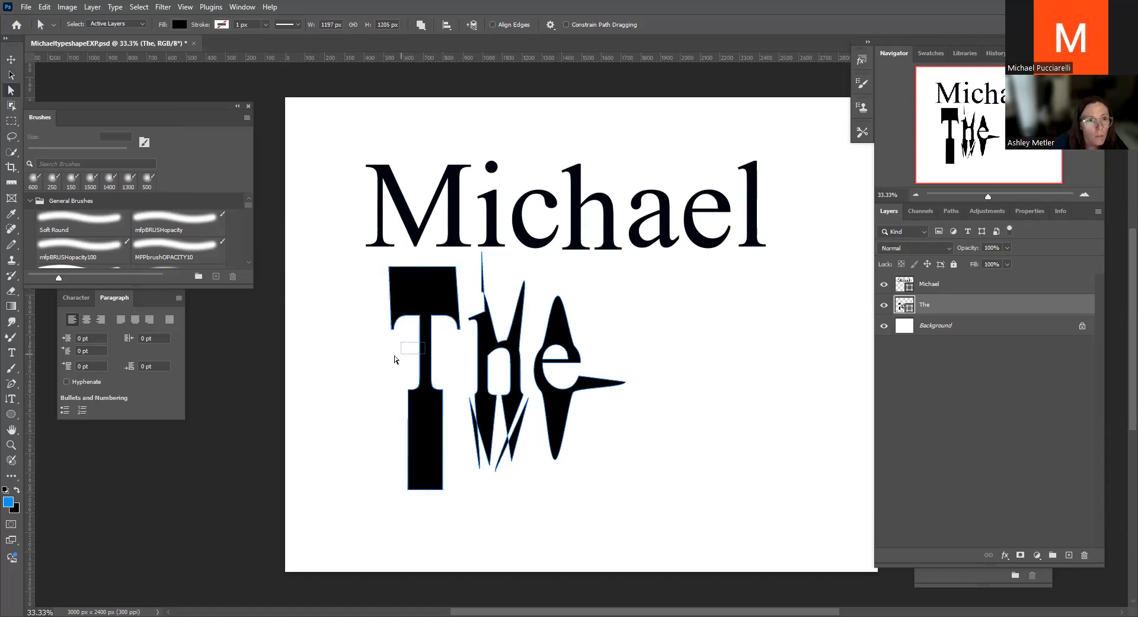
click(428, 351)
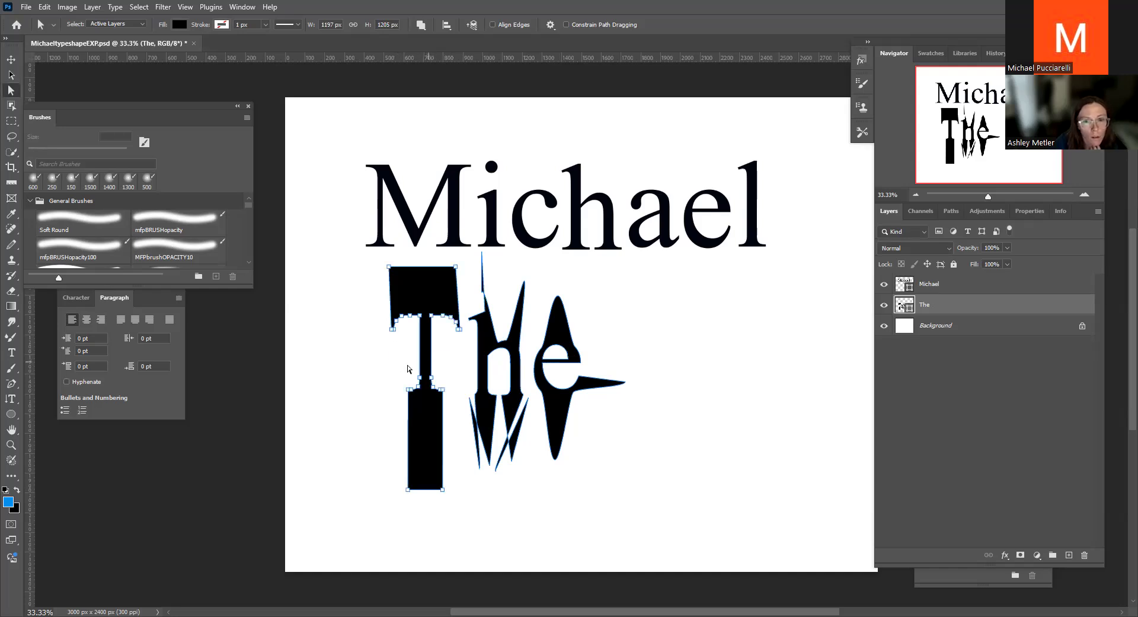
click(380, 383)
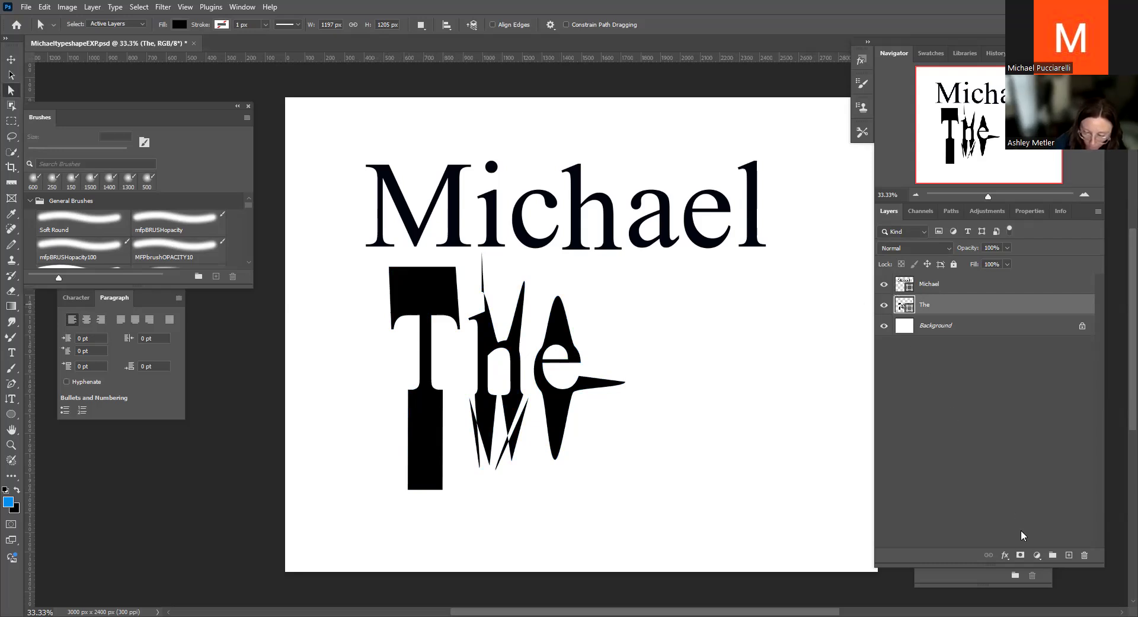
Add an Inner Shadow to 'The' with 47% opacity and the fourth contour preset
click(1004, 555)
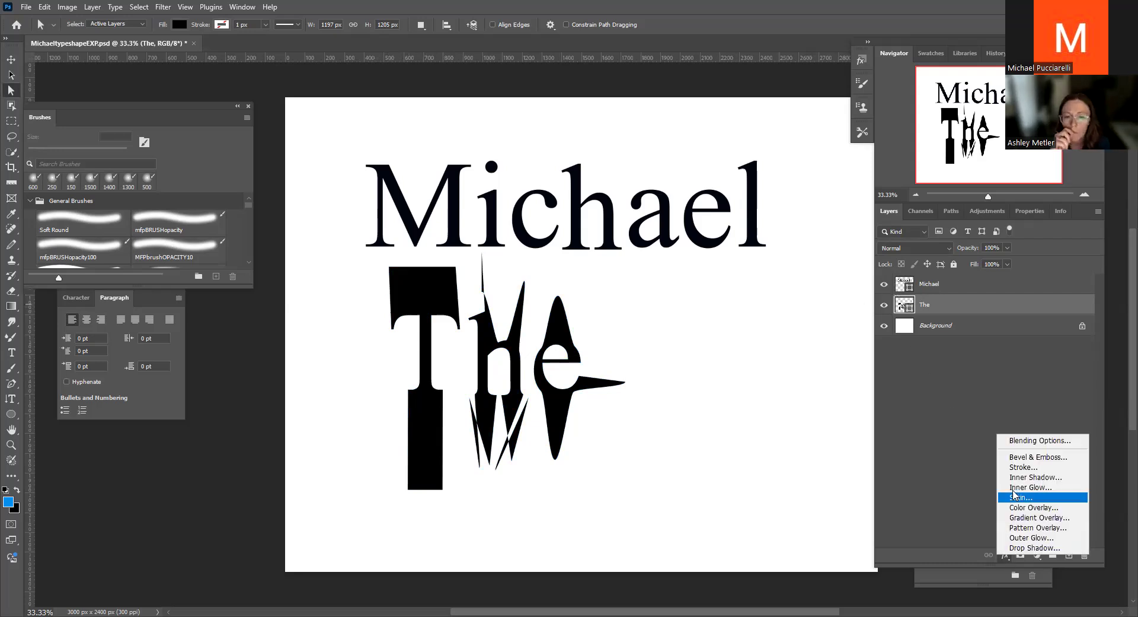
click(1021, 441)
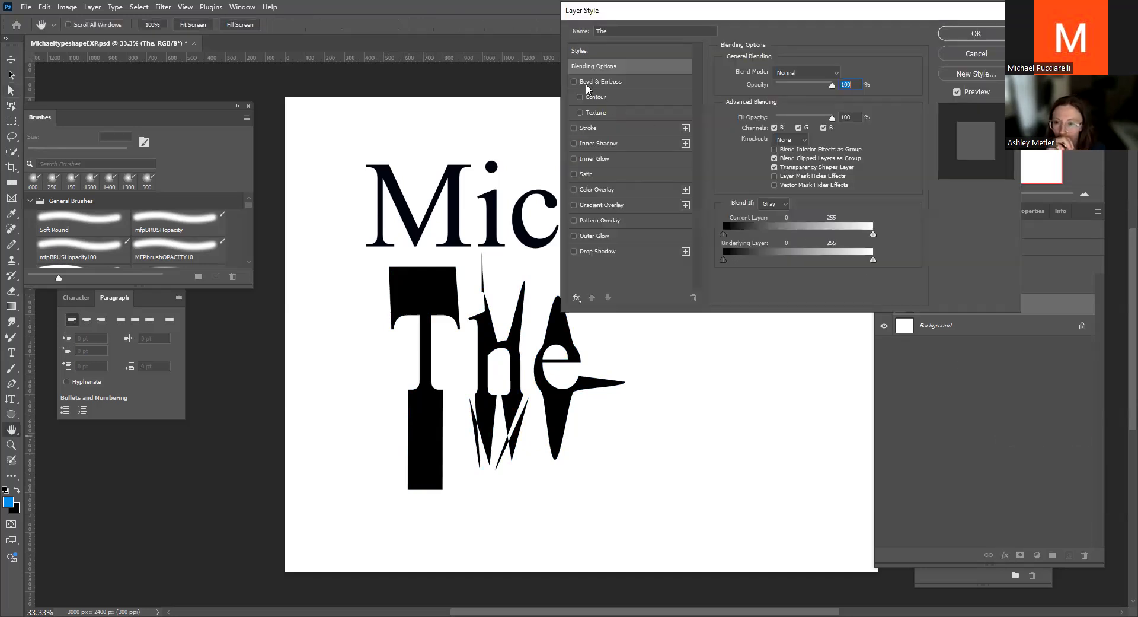
click(595, 141)
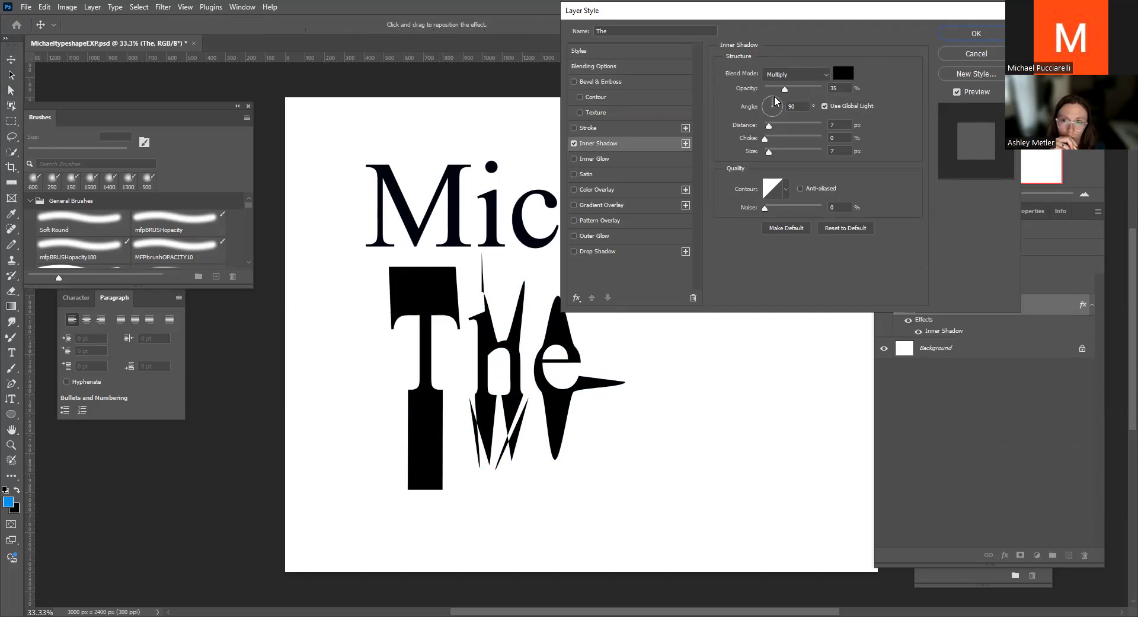
mouse_move(779, 104)
mouse_down()
mouse_move(784, 119)
mouse_move(781, 105)
mouse_move(806, 119)
mouse_move(788, 126)
mouse_move(789, 140)
mouse_up()
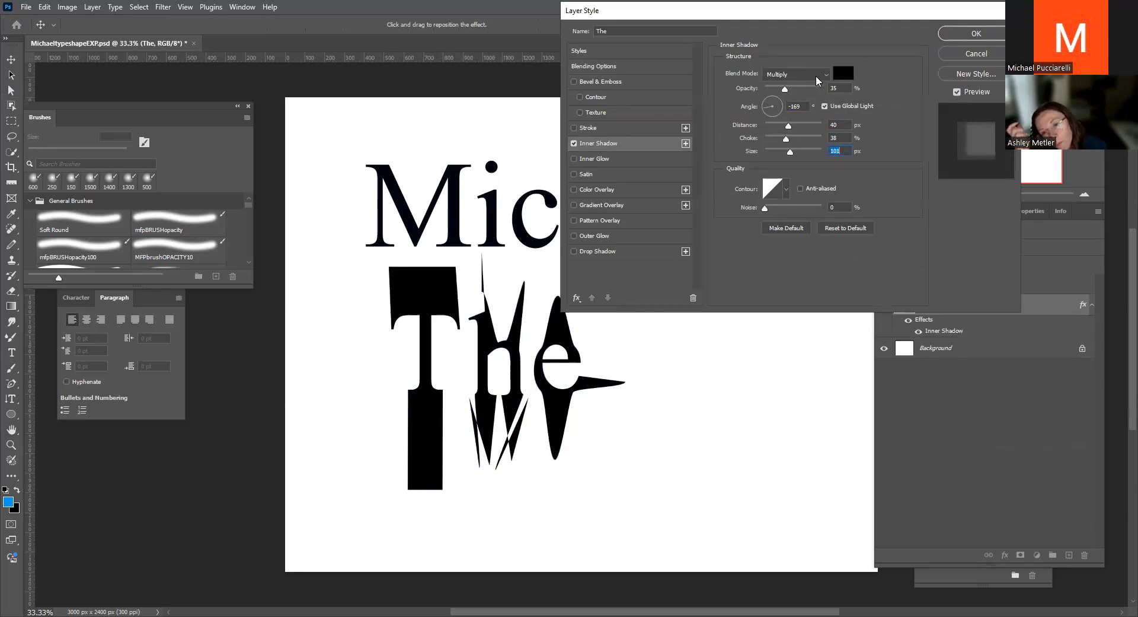
drag(785, 90, 803, 126)
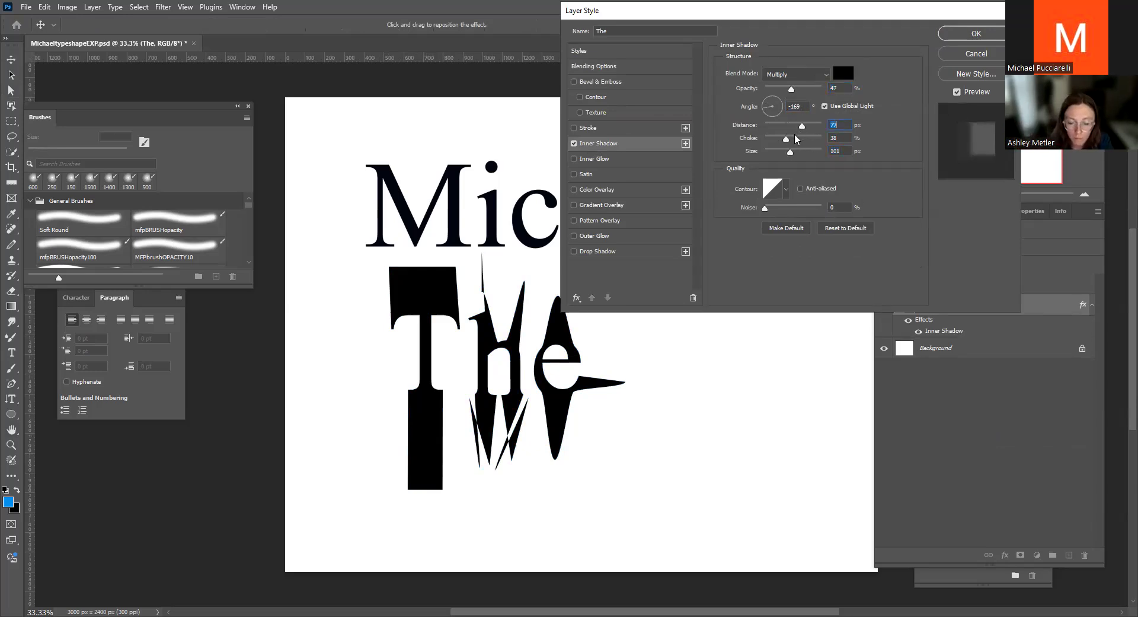
click(787, 192)
click(772, 217)
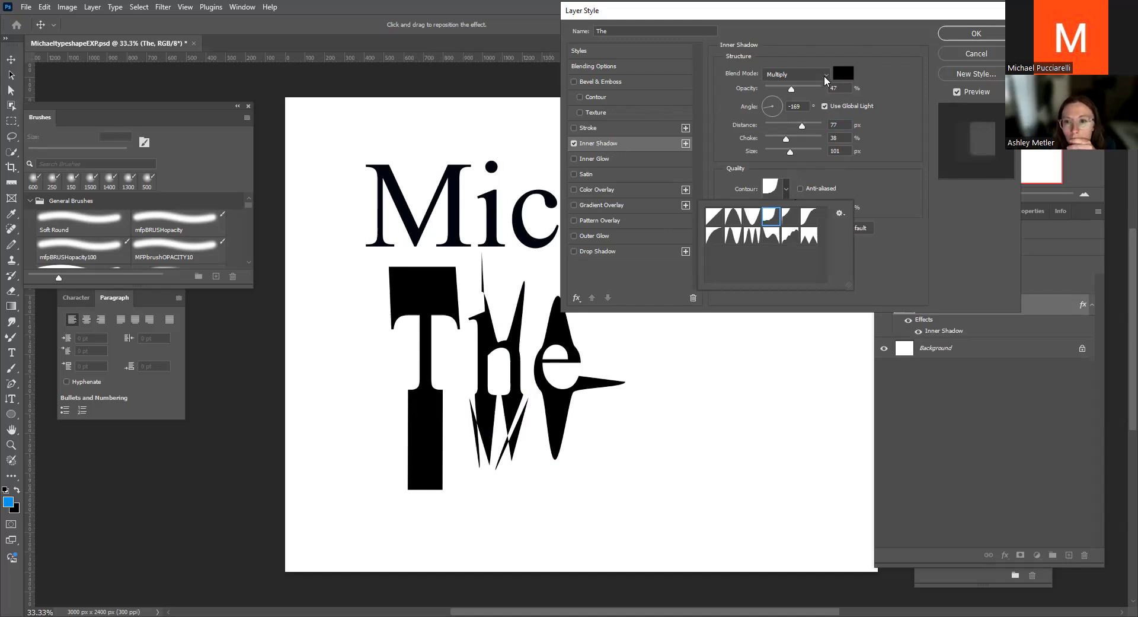
Try Screen and Darken blend modes and set the shadow colour to dark red 450b0b
click(824, 75)
click(783, 188)
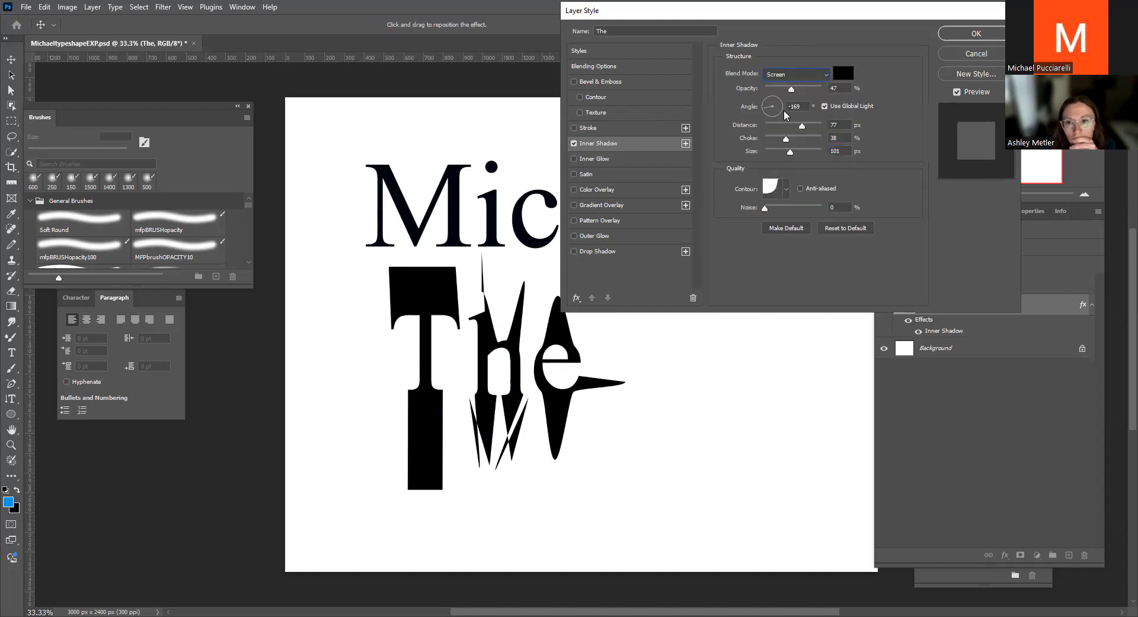
click(824, 74)
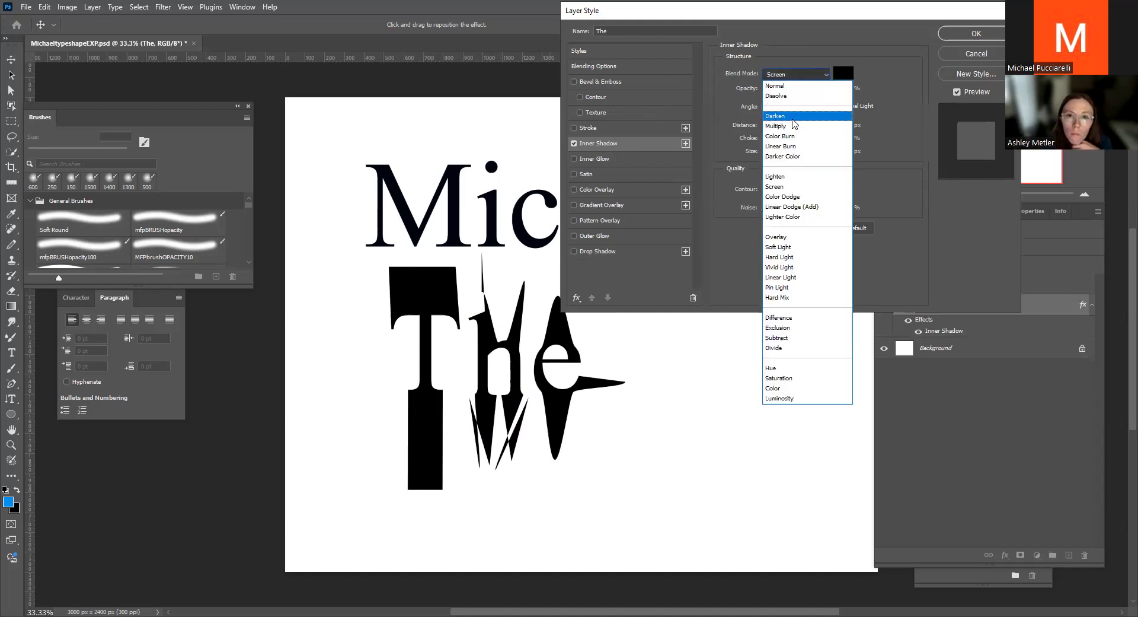
click(797, 116)
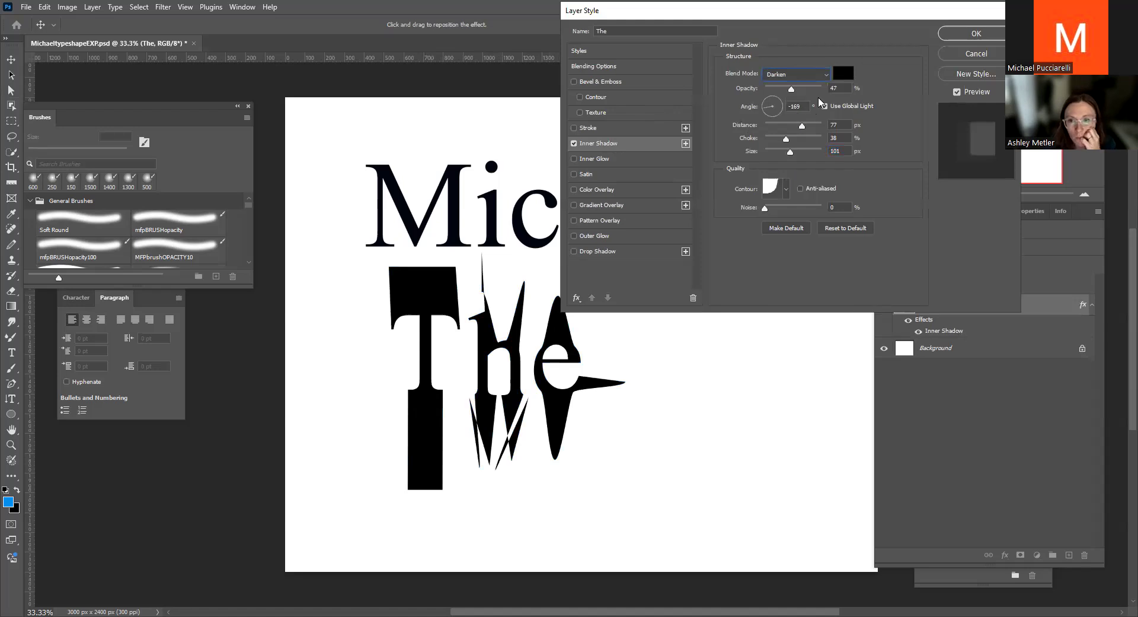
click(842, 73)
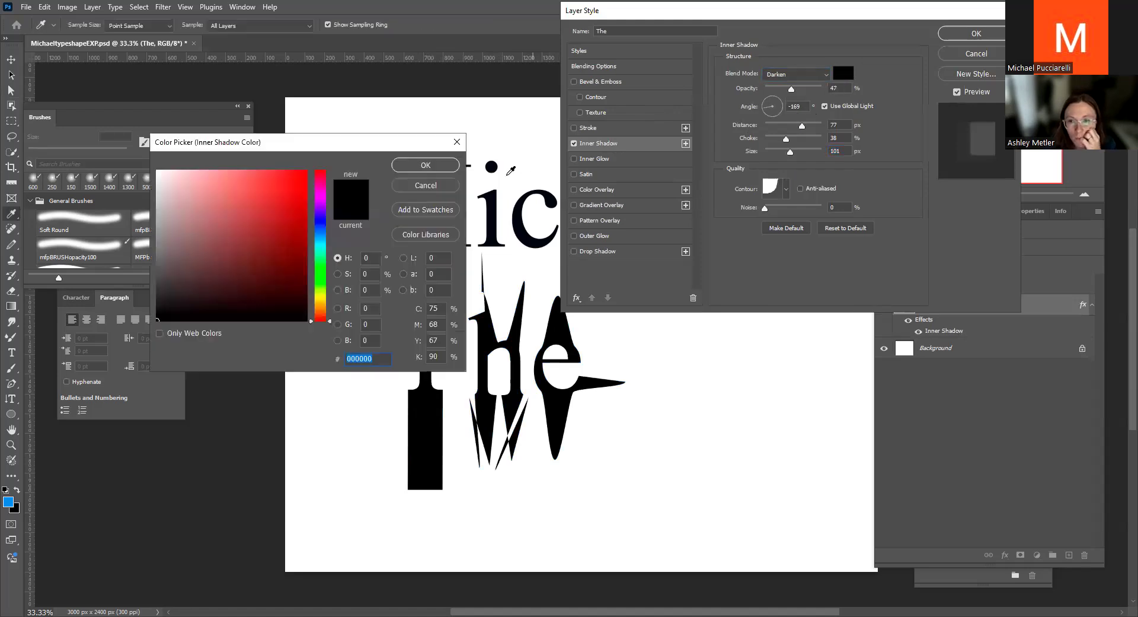
click(282, 280)
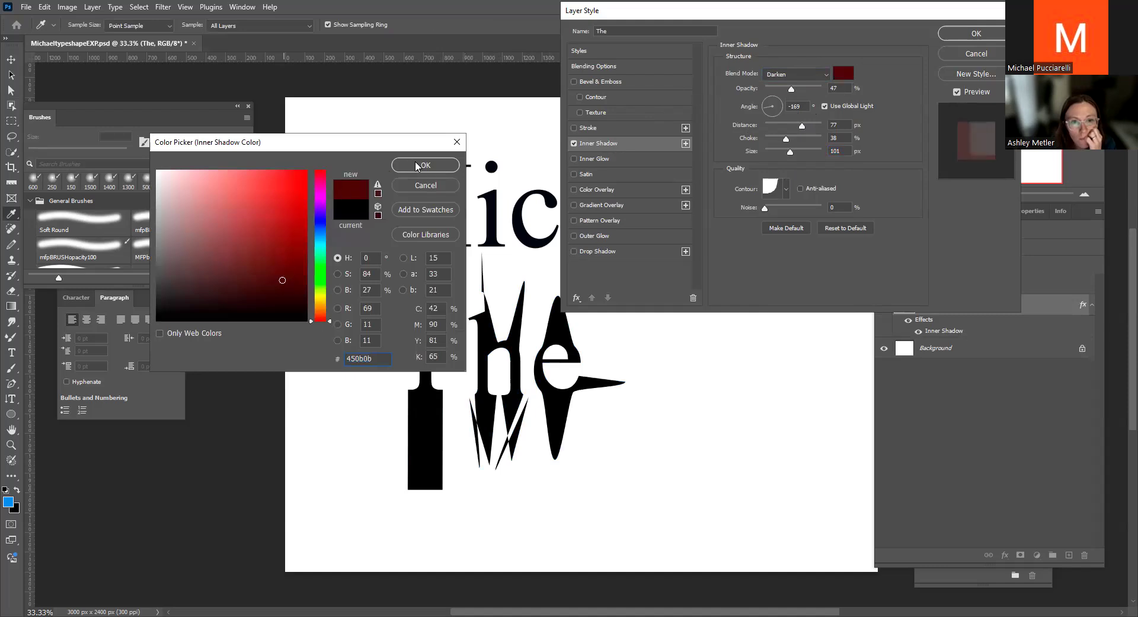
click(418, 166)
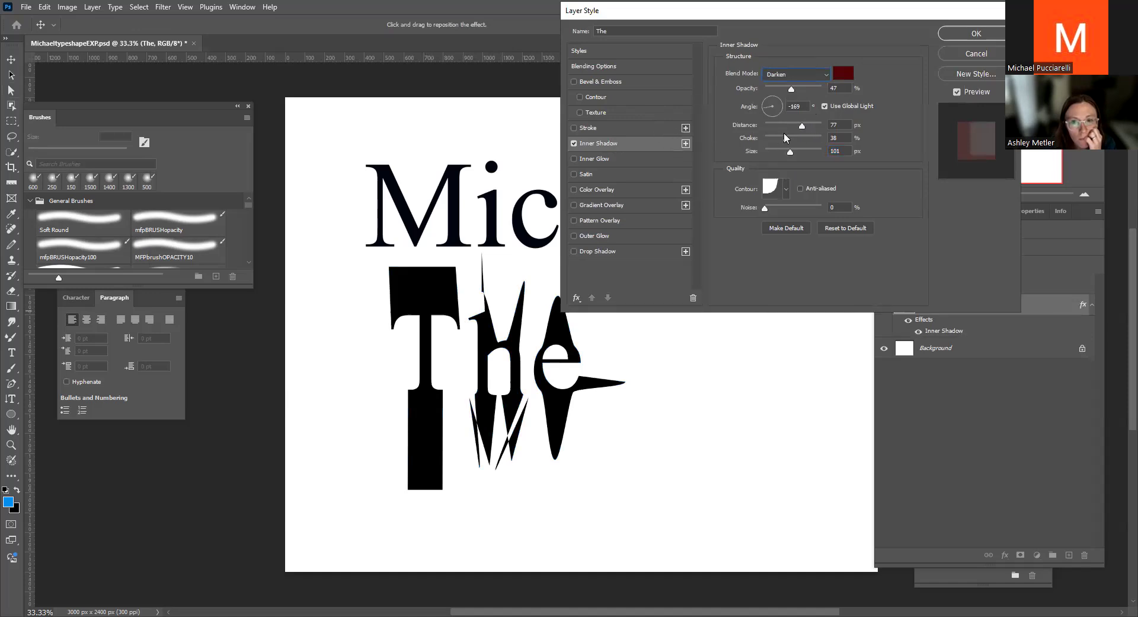
Set the shadow to Multiply with 50% choke, 180 px size, 35% noise and rotated angle
drag(800, 139, 789, 108)
click(825, 105)
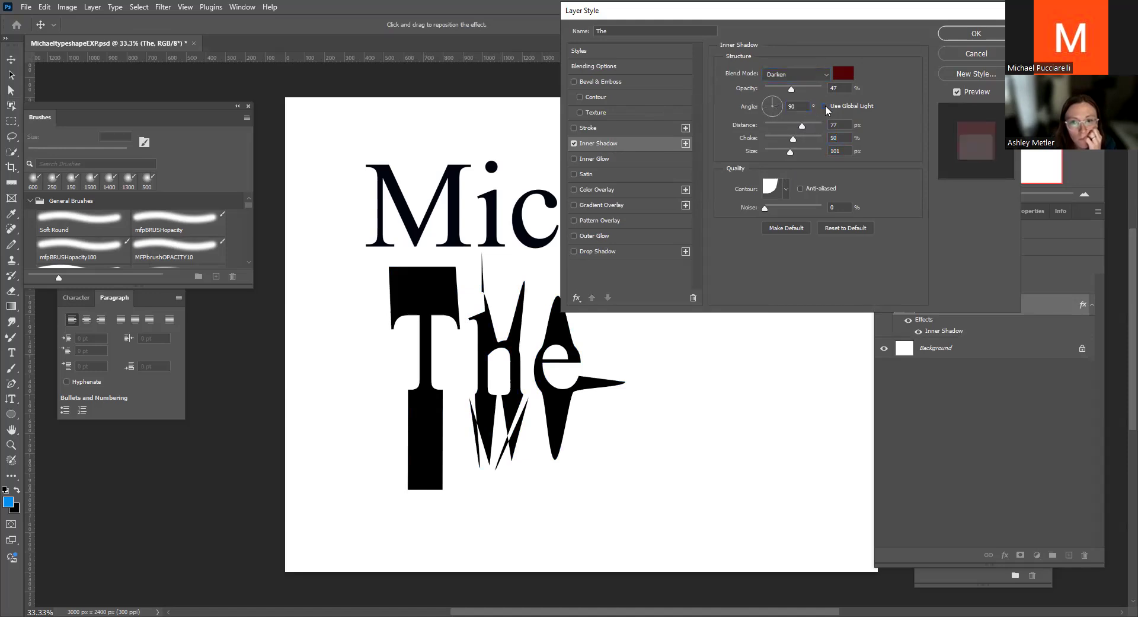
click(828, 74)
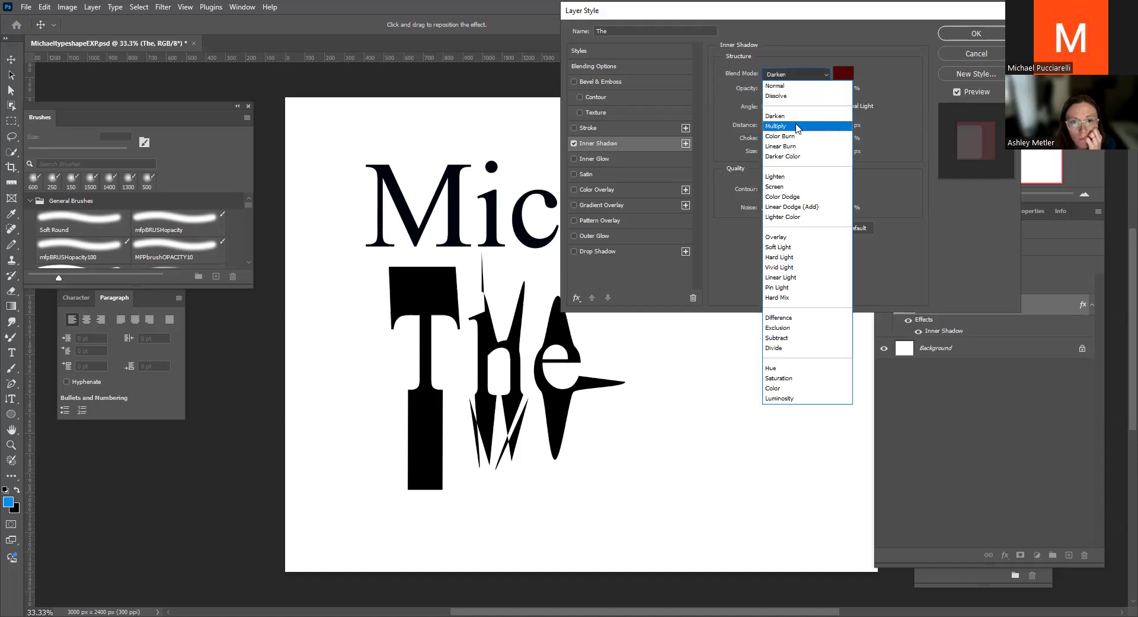
click(793, 101)
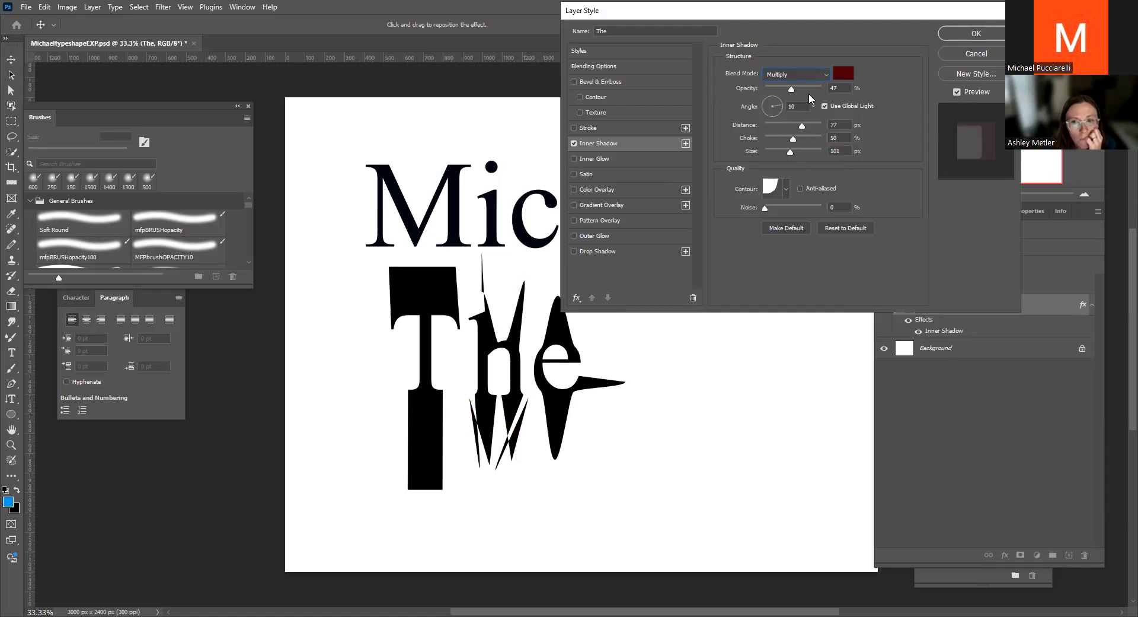
mouse_move(791, 151)
mouse_down()
mouse_move(770, 152)
mouse_move(802, 151)
mouse_up()
click(657, 142)
click(785, 205)
mouse_move(781, 105)
mouse_down()
mouse_move(755, 108)
mouse_move(769, 117)
mouse_up()
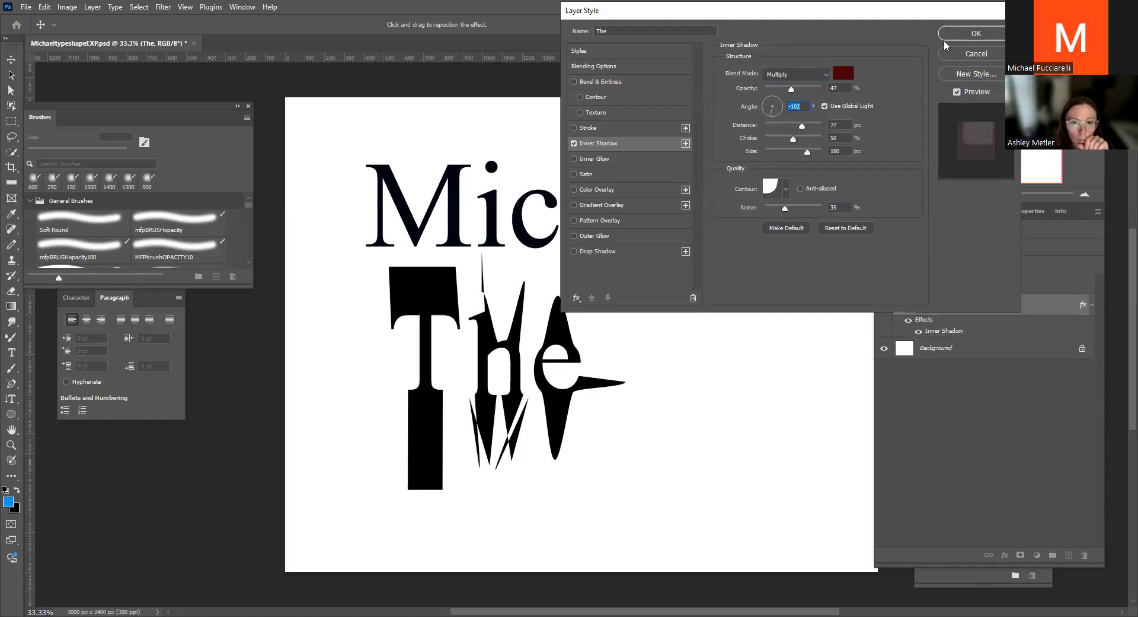
Apply the inner shadow and hide the Michael layer so only 'The' shows
click(962, 29)
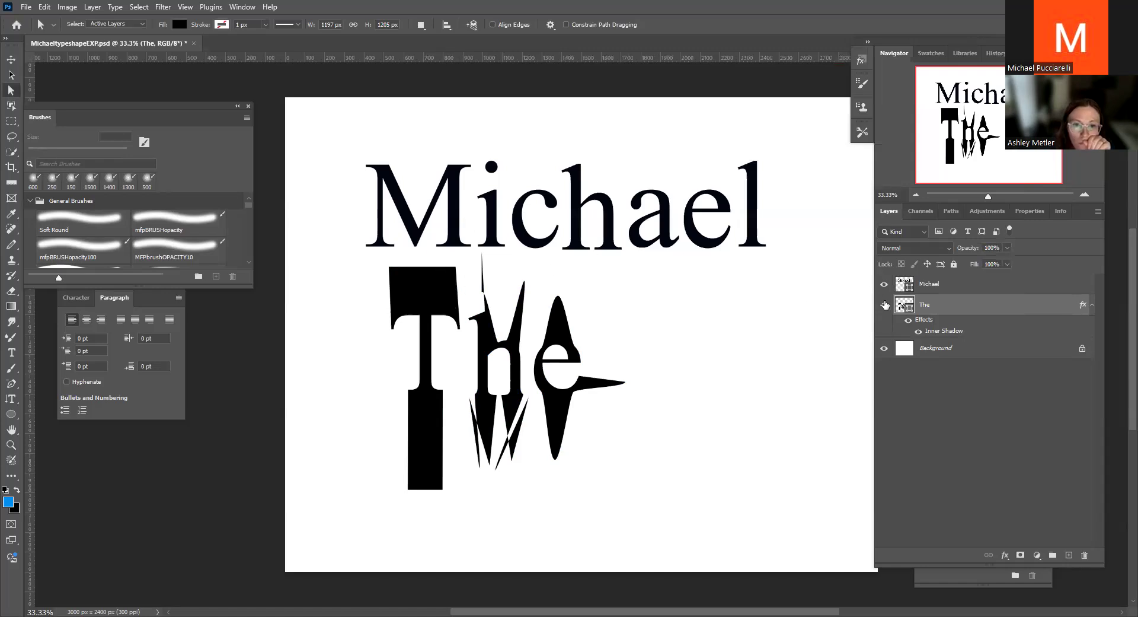
click(884, 304)
click(886, 305)
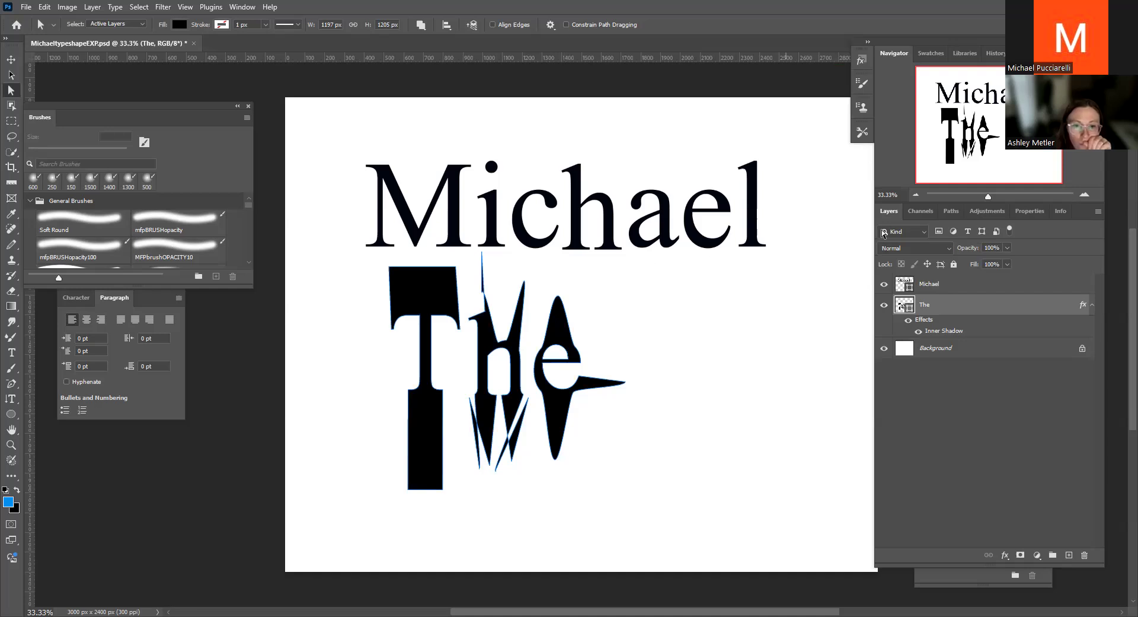
click(883, 284)
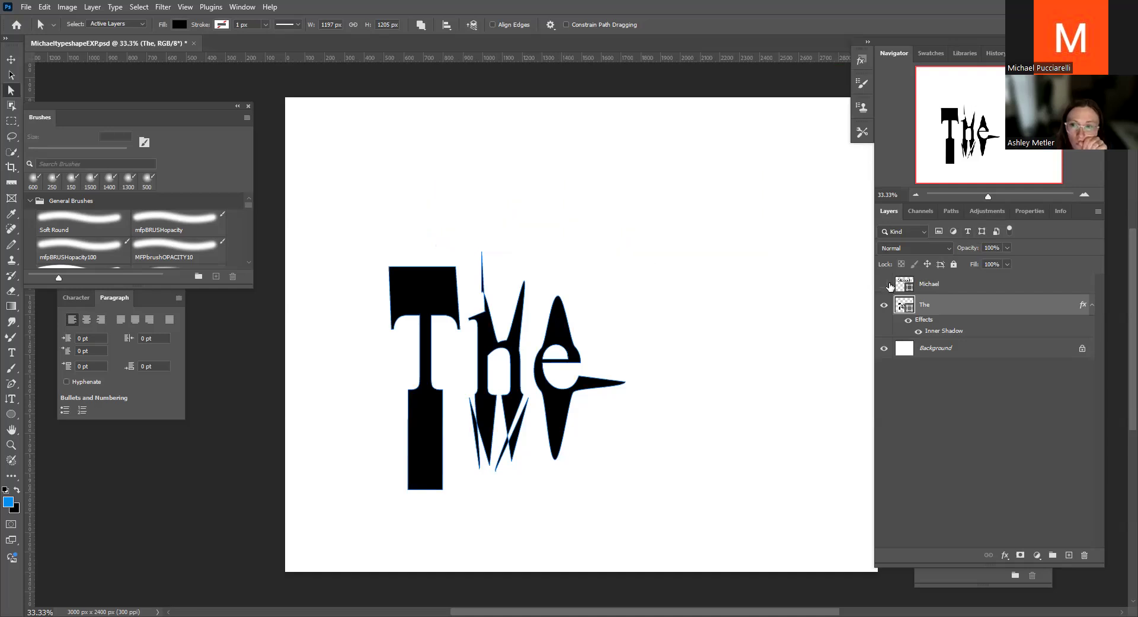
Reopen the The layer style, set Shallow knockout and lower the layer opacity
double_click(924, 321)
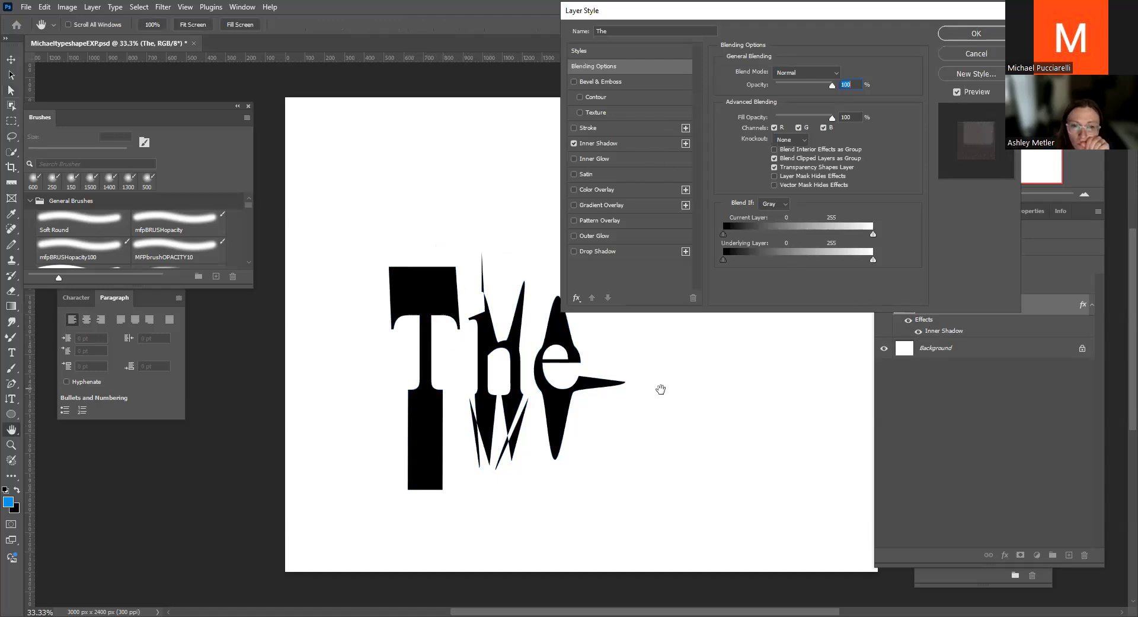
click(788, 139)
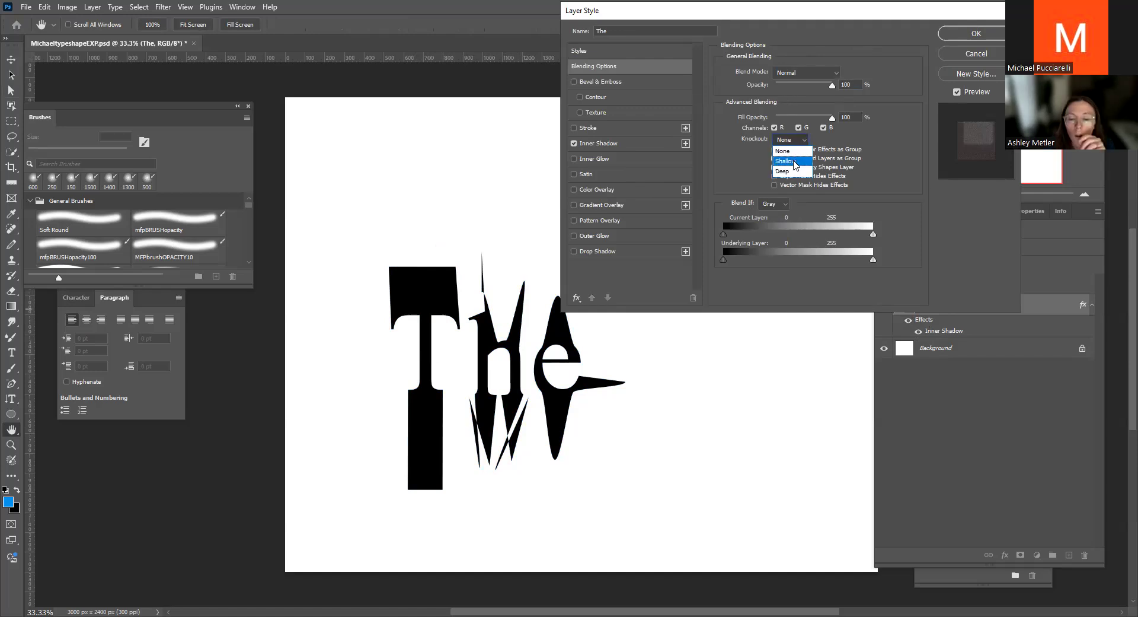
click(797, 162)
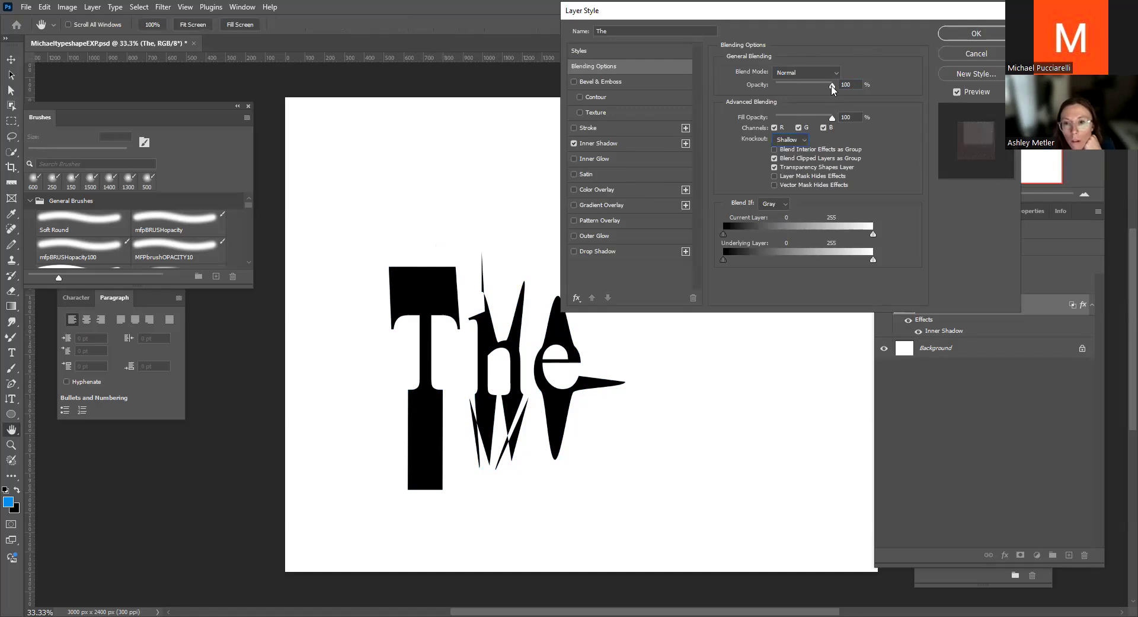
mouse_move(816, 84)
mouse_down()
mouse_move(807, 94)
mouse_move(840, 83)
mouse_move(788, 126)
mouse_move(848, 117)
mouse_up()
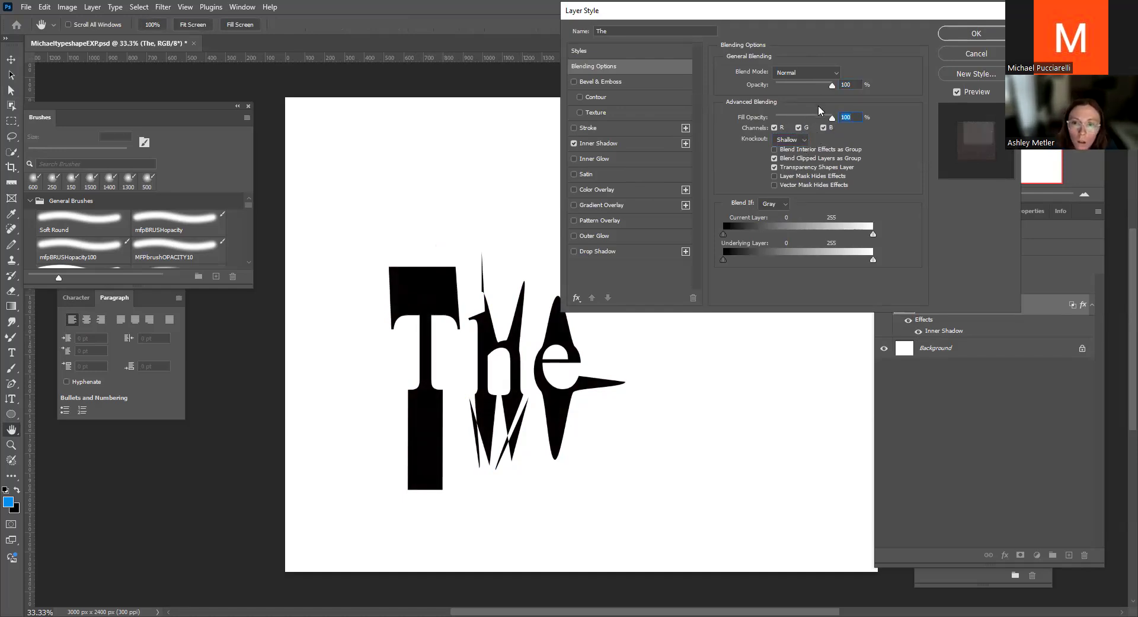
Set the inner shadow to 67% opacity, a -80° angle and 100 px distance
click(625, 146)
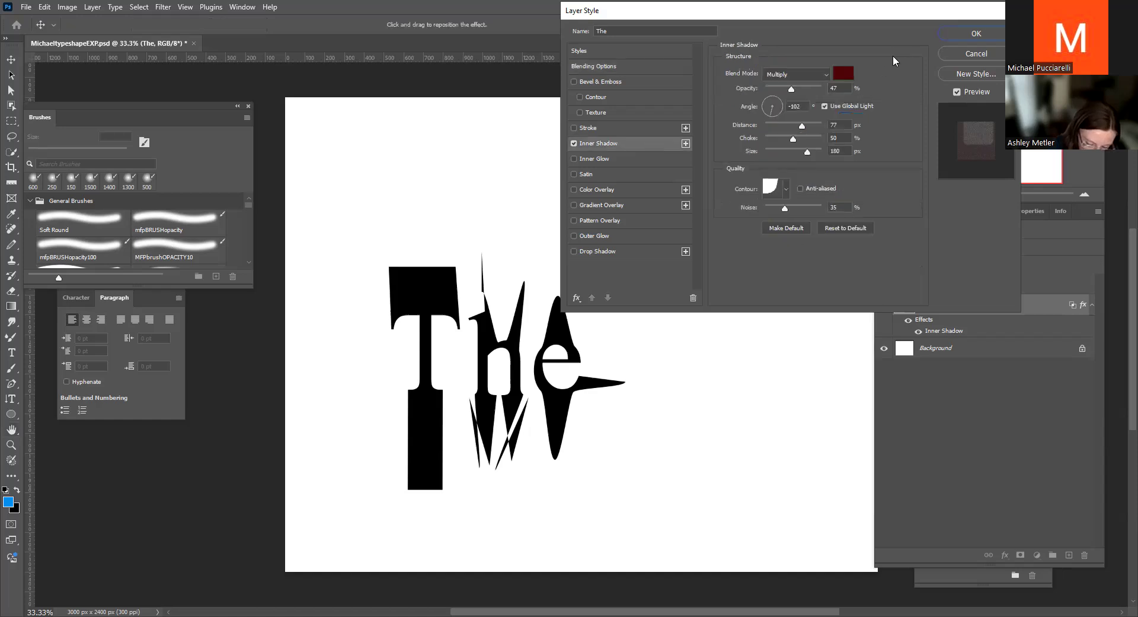
drag(792, 88, 803, 88)
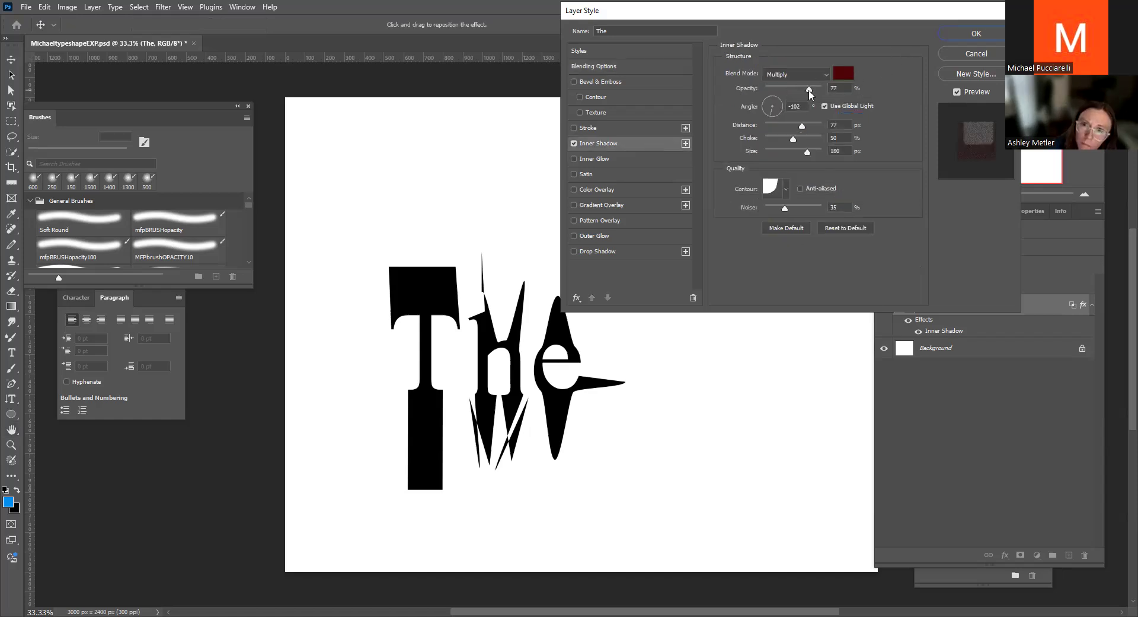
click(763, 108)
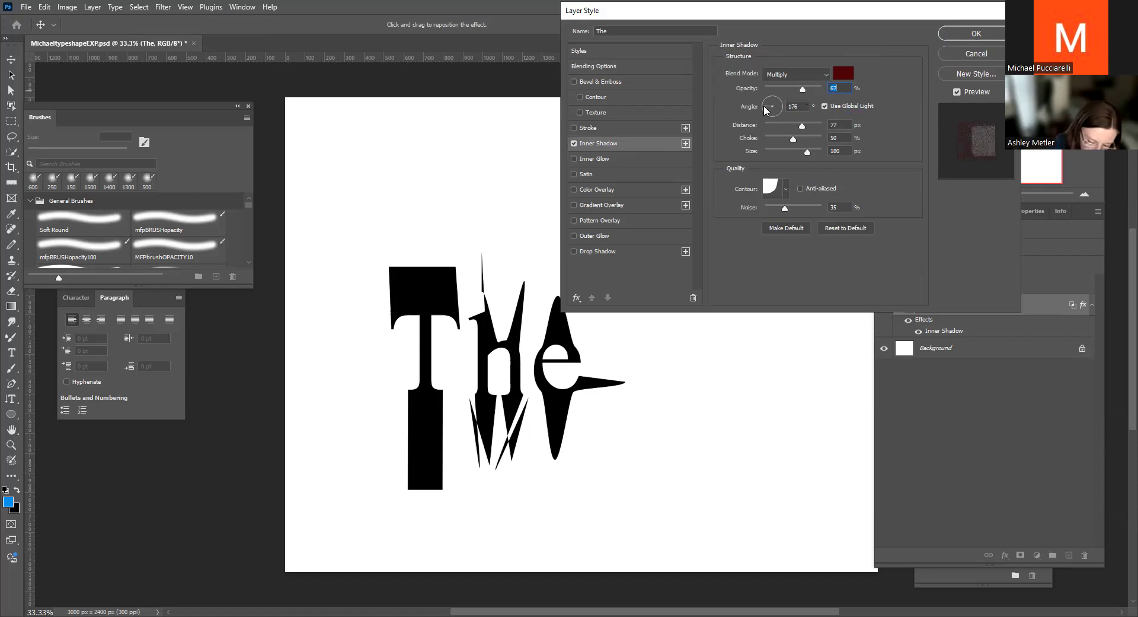
click(775, 116)
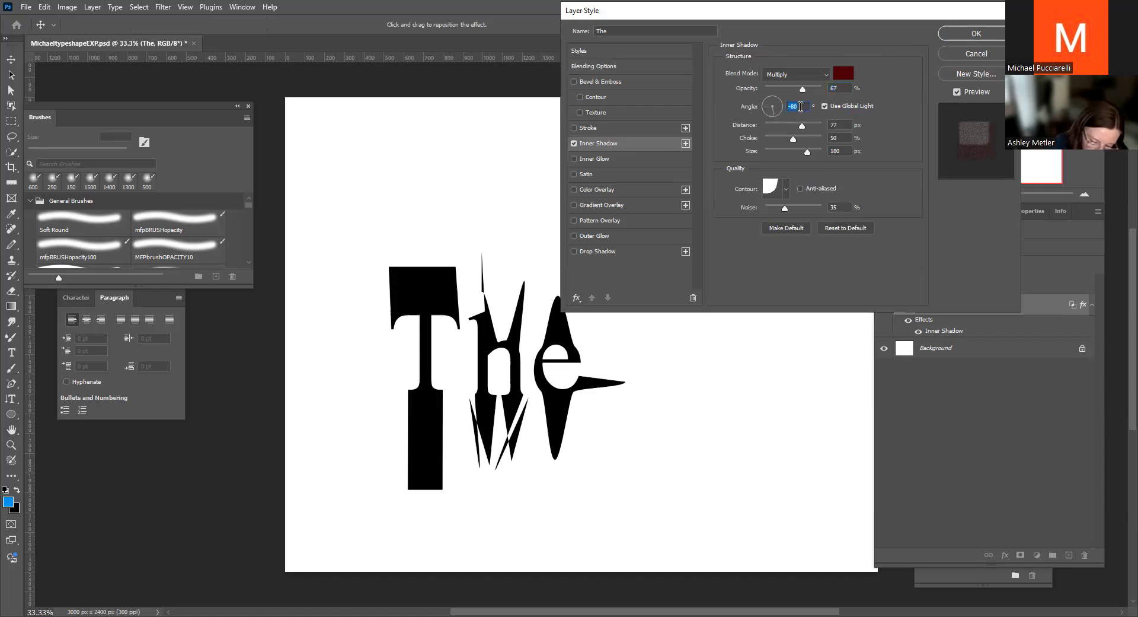
drag(806, 127, 780, 153)
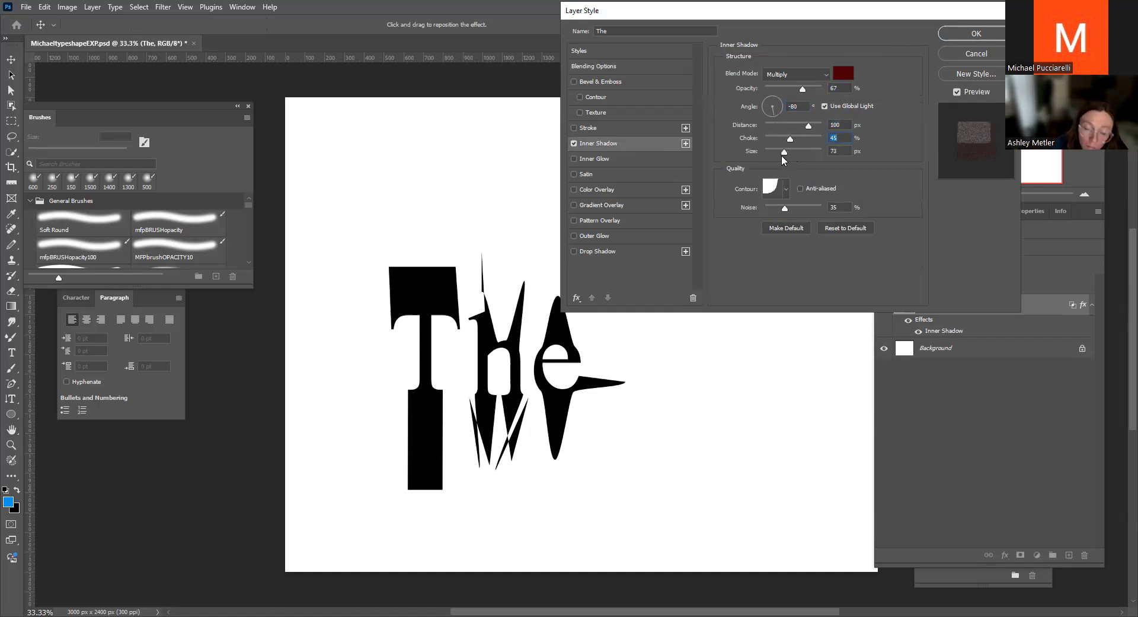
Apply the layer style and change the 'The' fill from black to the recent blue
click(958, 32)
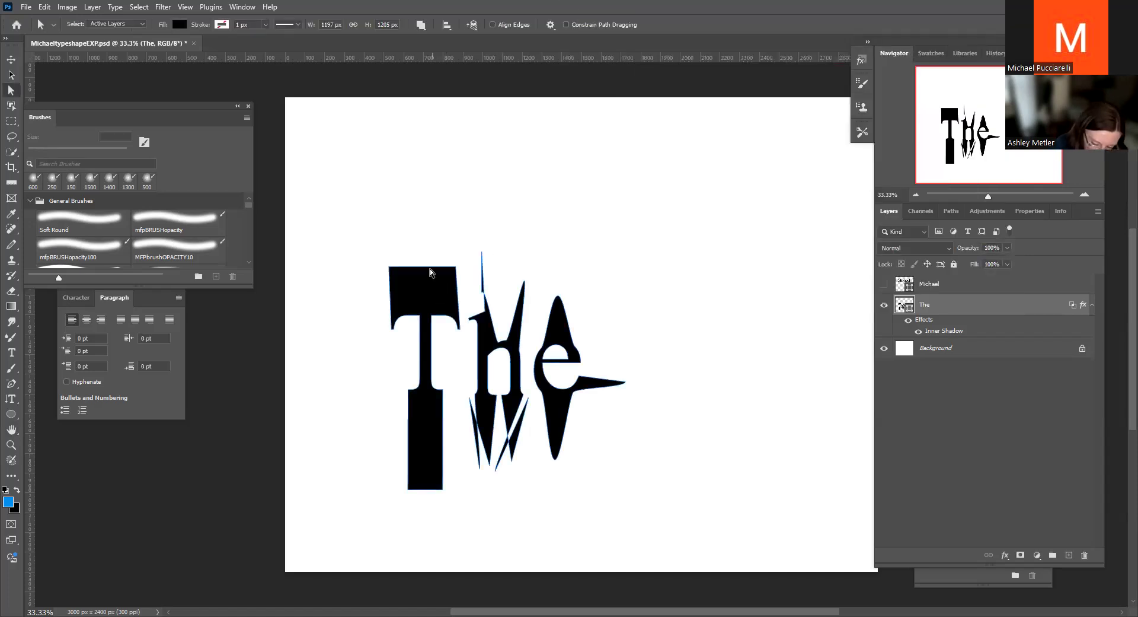
click(179, 25)
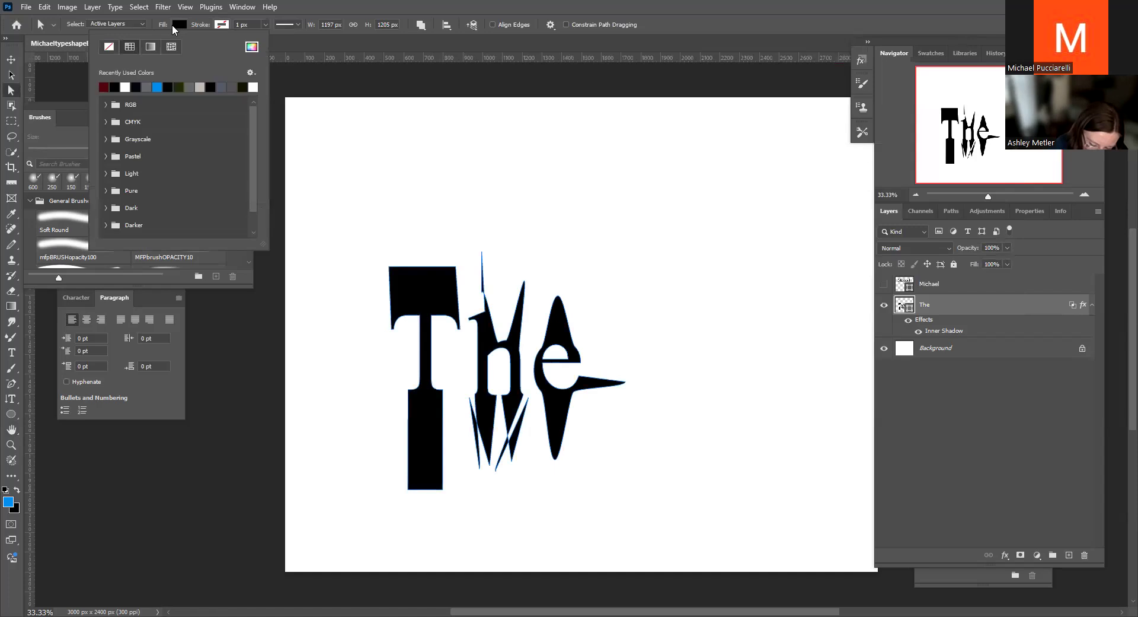
click(157, 88)
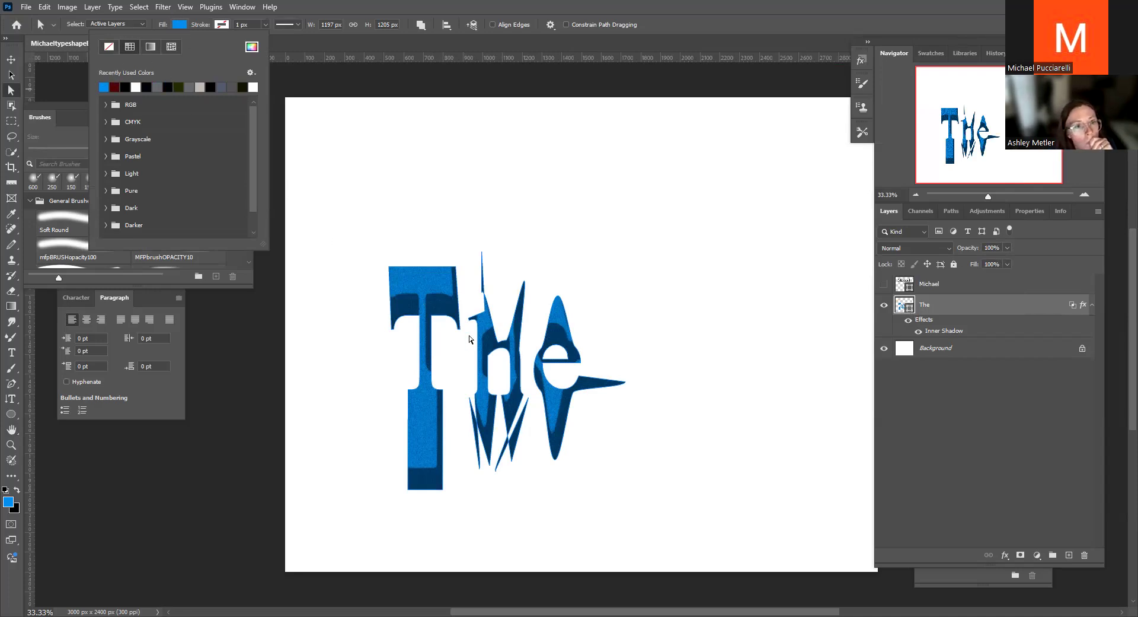
Enable Blend Interior Effects as Group and swing the inner shadow angle to about -77°
double_click(922, 321)
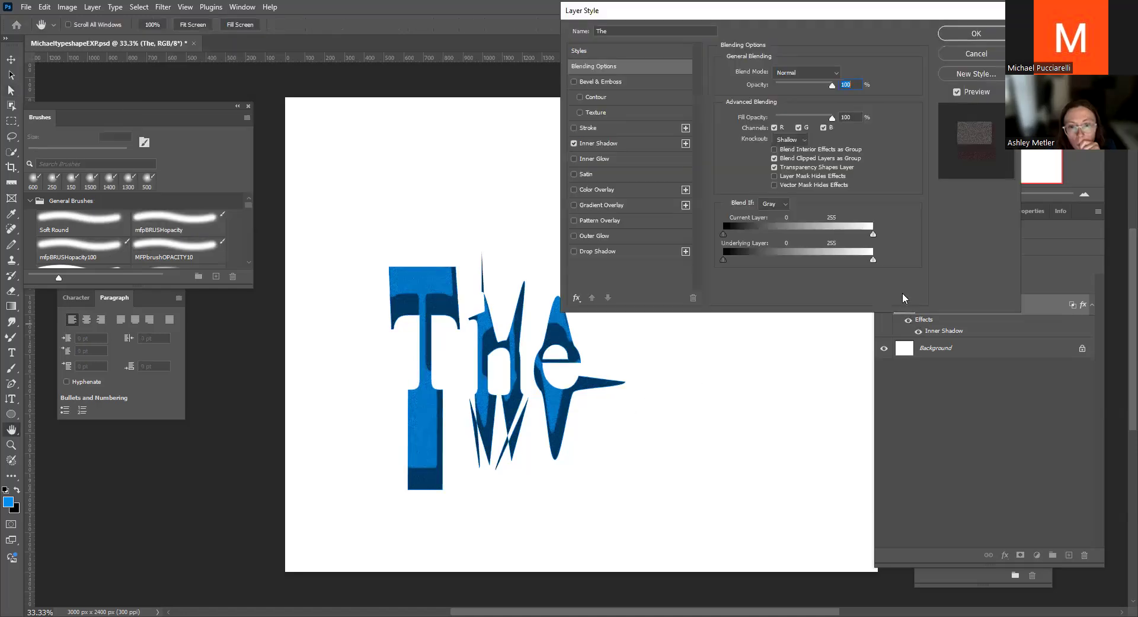
click(775, 149)
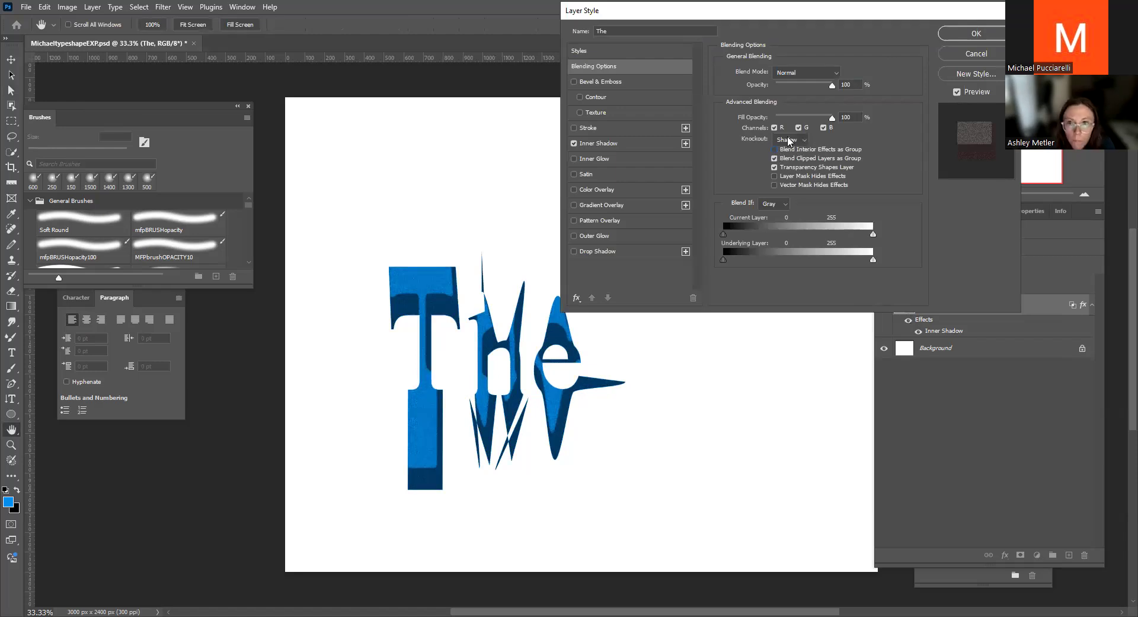
click(634, 144)
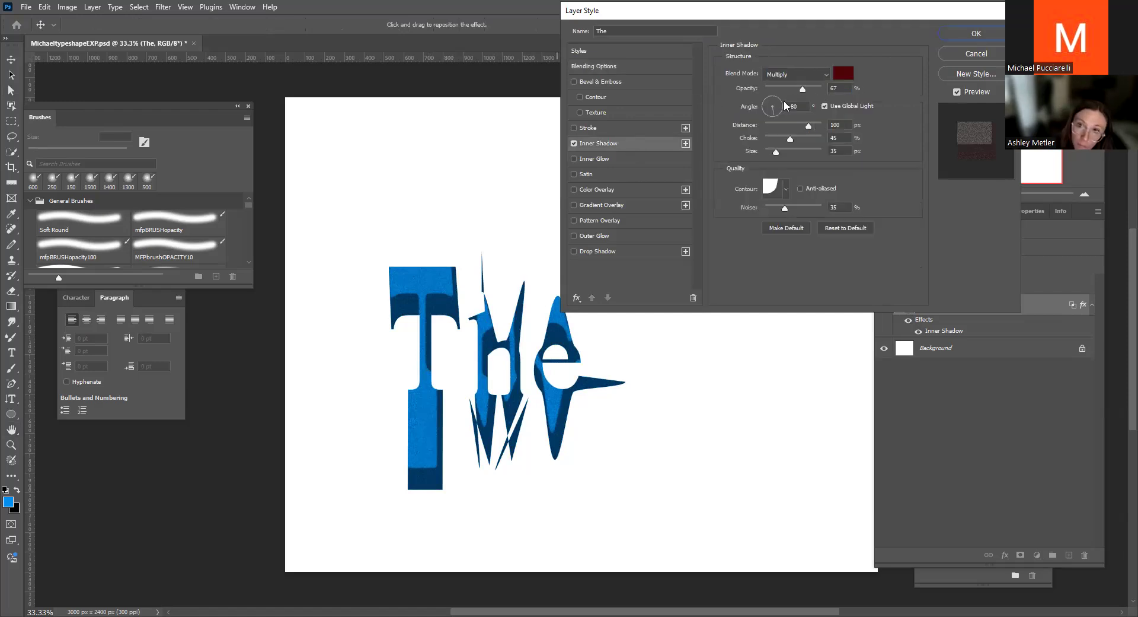
click(773, 111)
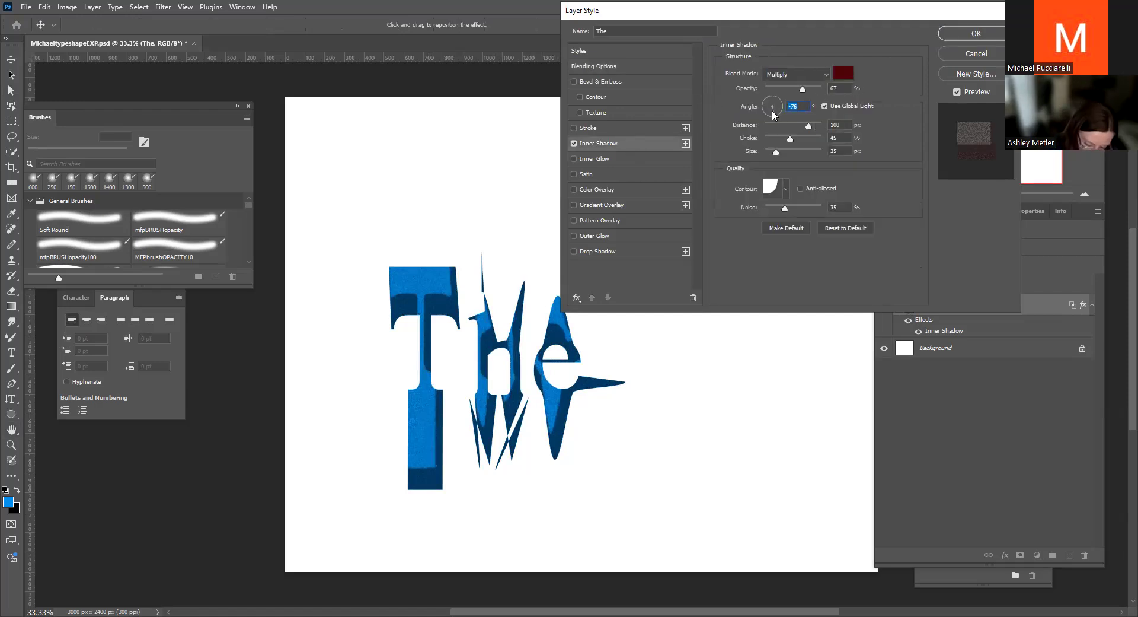
drag(774, 114, 765, 110)
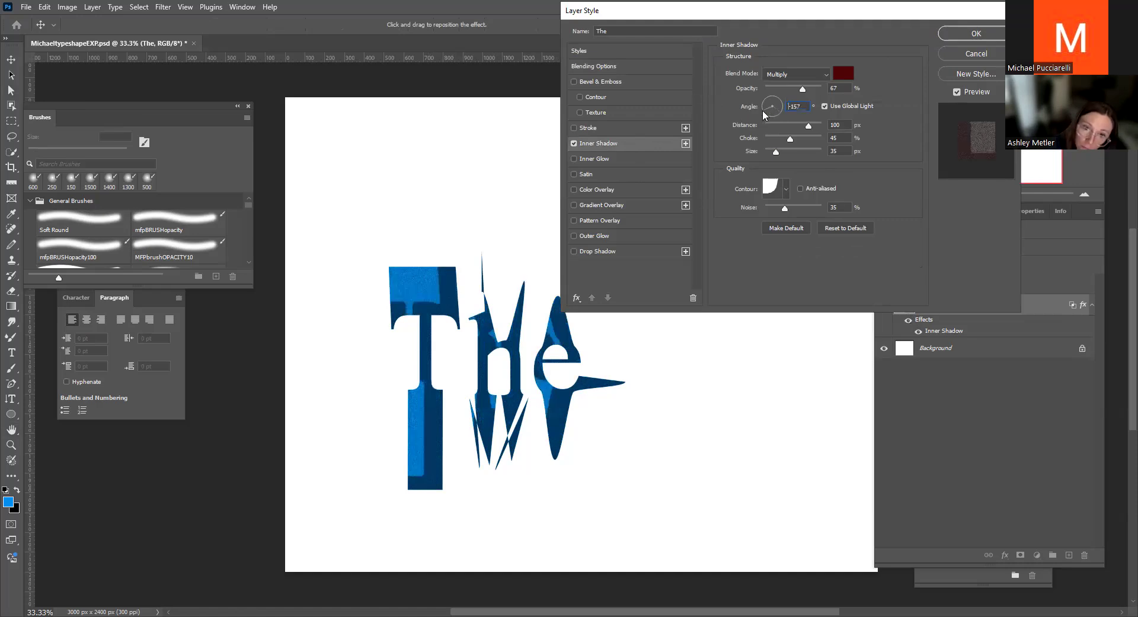
click(771, 109)
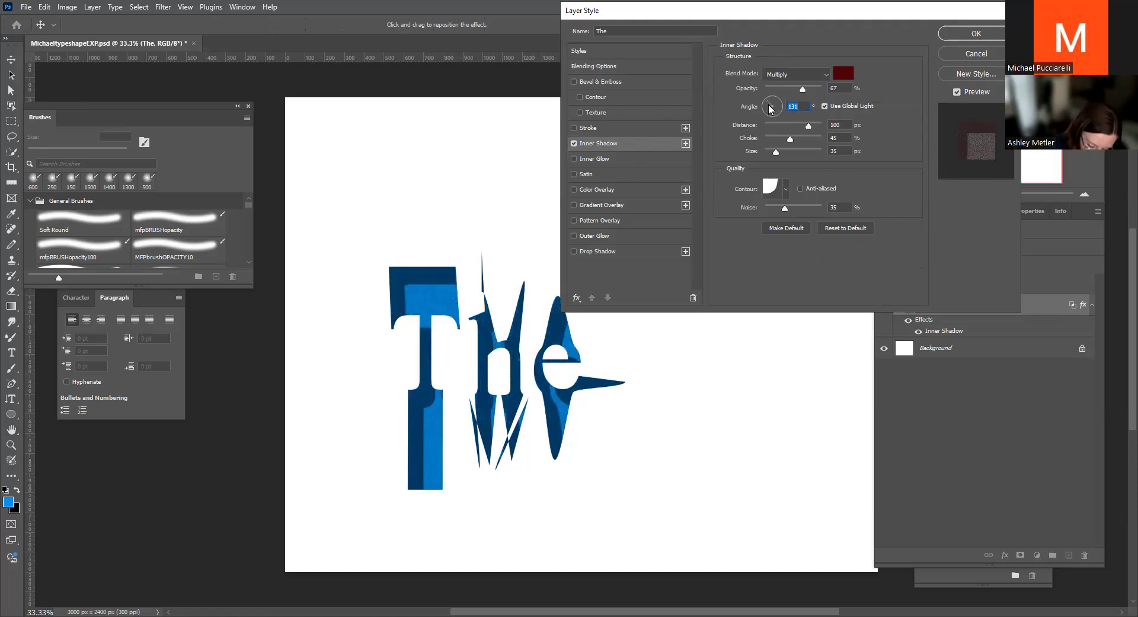
drag(773, 107, 774, 114)
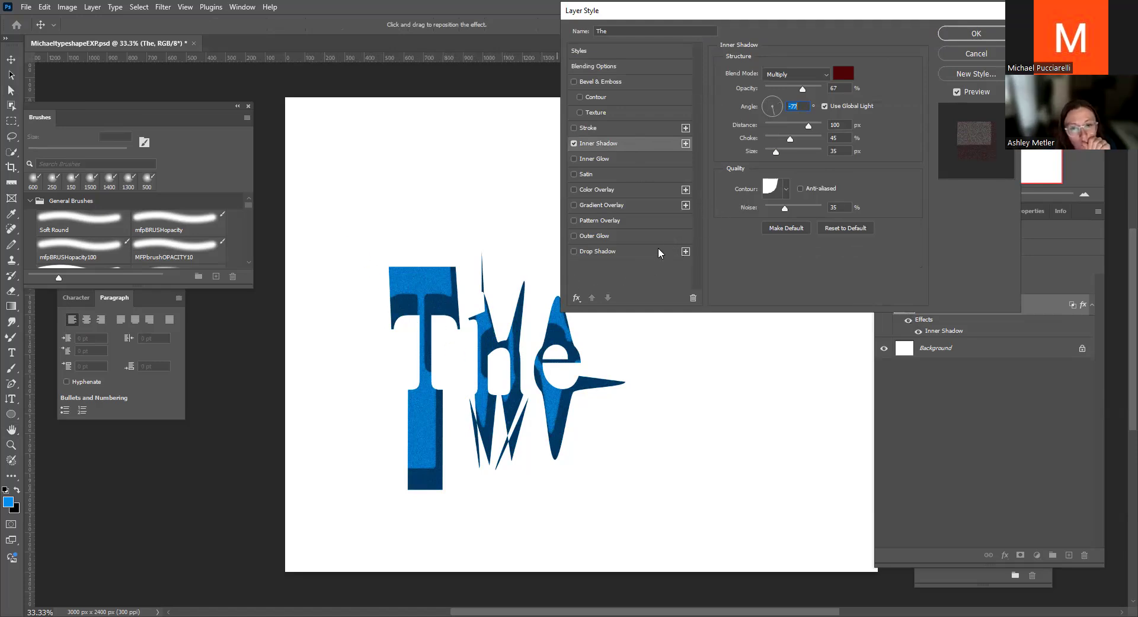
Try Inner Glow opacity, technique and Center/Edge source, then leave Inner Glow unchecked
click(599, 158)
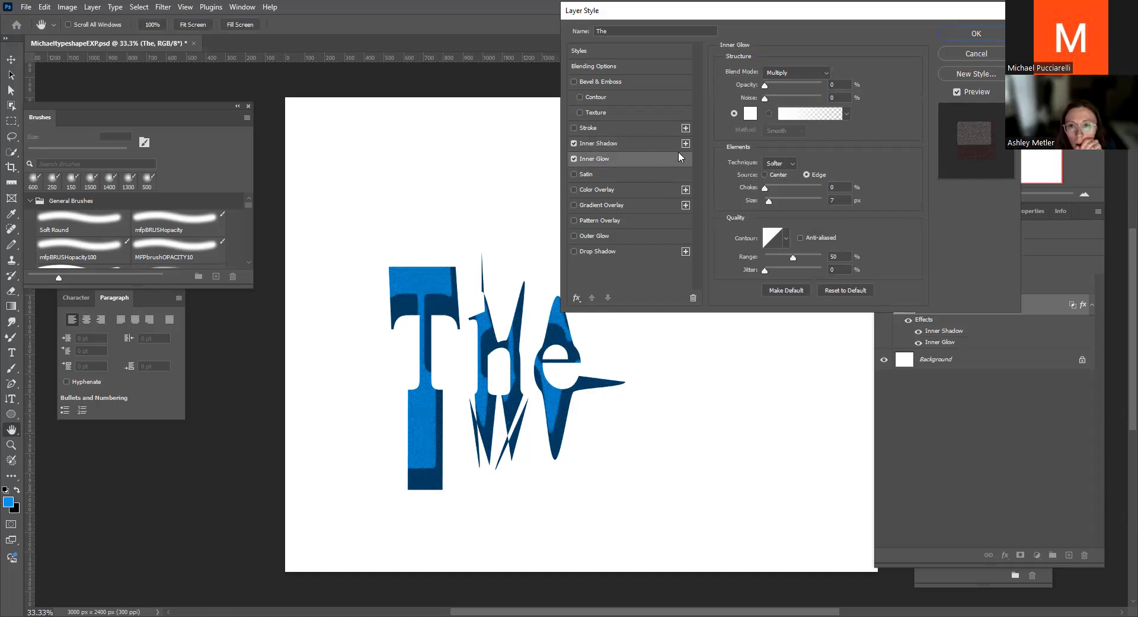
click(765, 86)
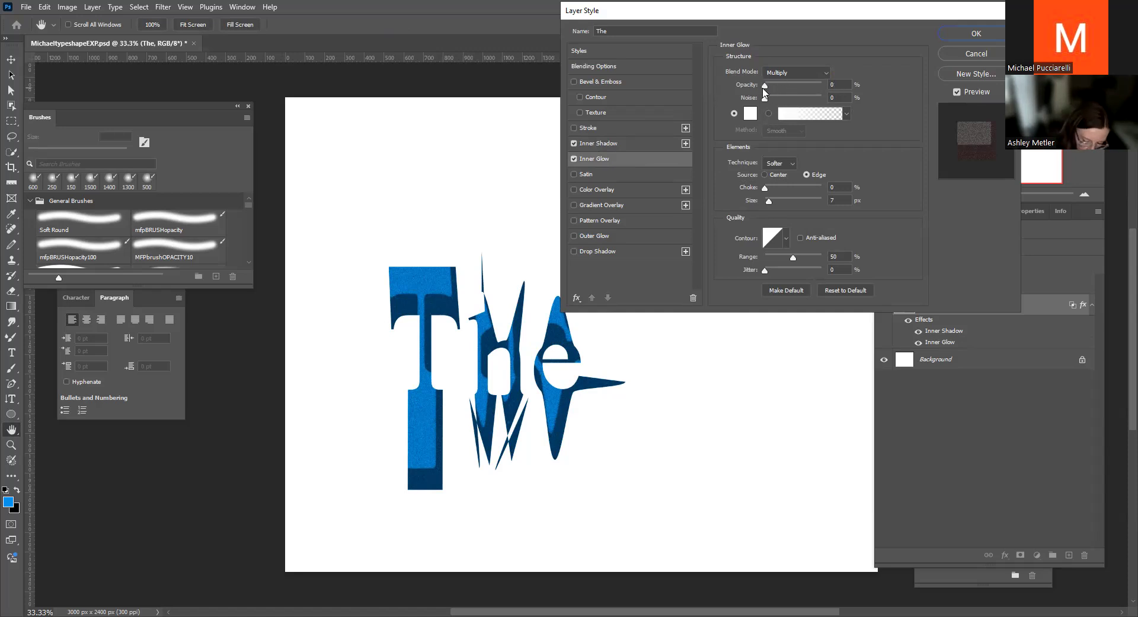
click(791, 168)
click(786, 178)
click(766, 176)
click(806, 174)
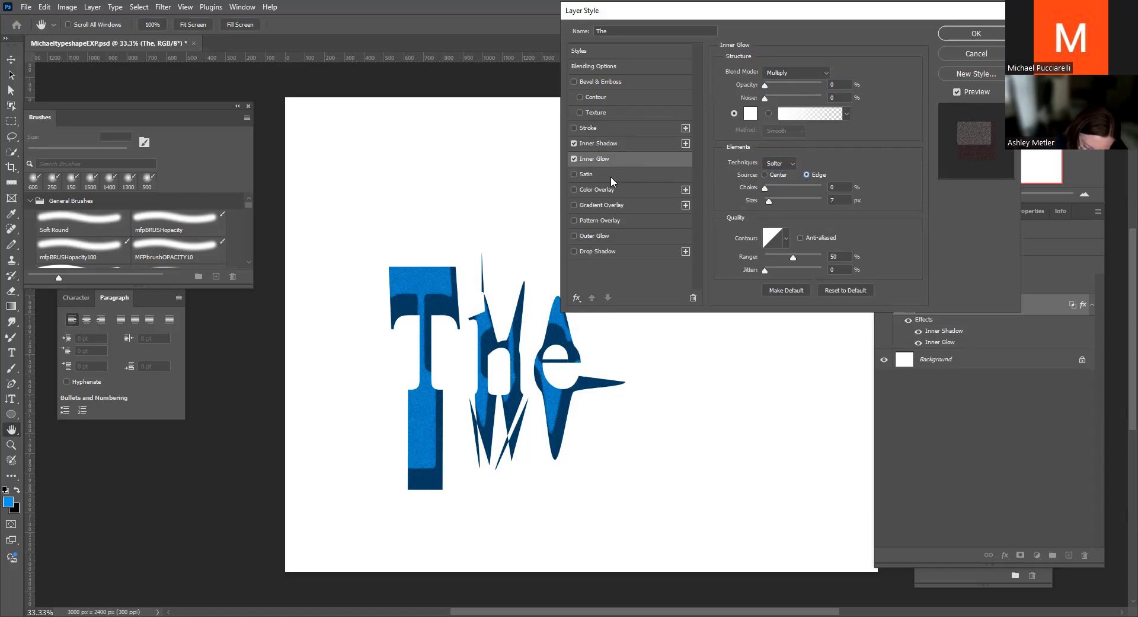
click(573, 158)
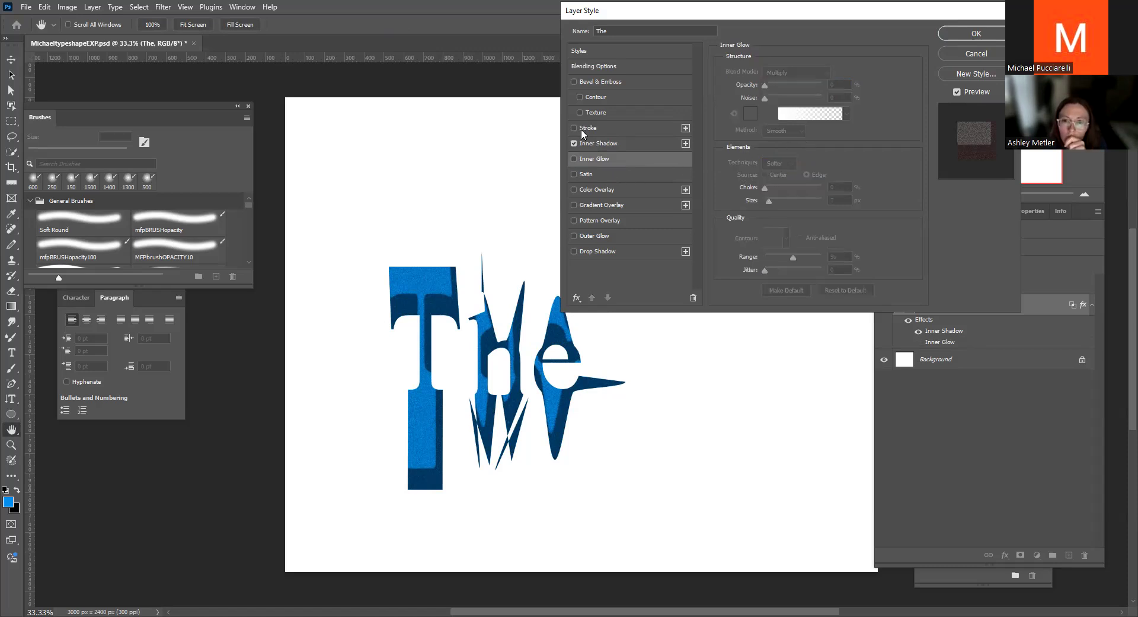
Add a 5 px Stroke positioned Outside to the The lettering
click(582, 129)
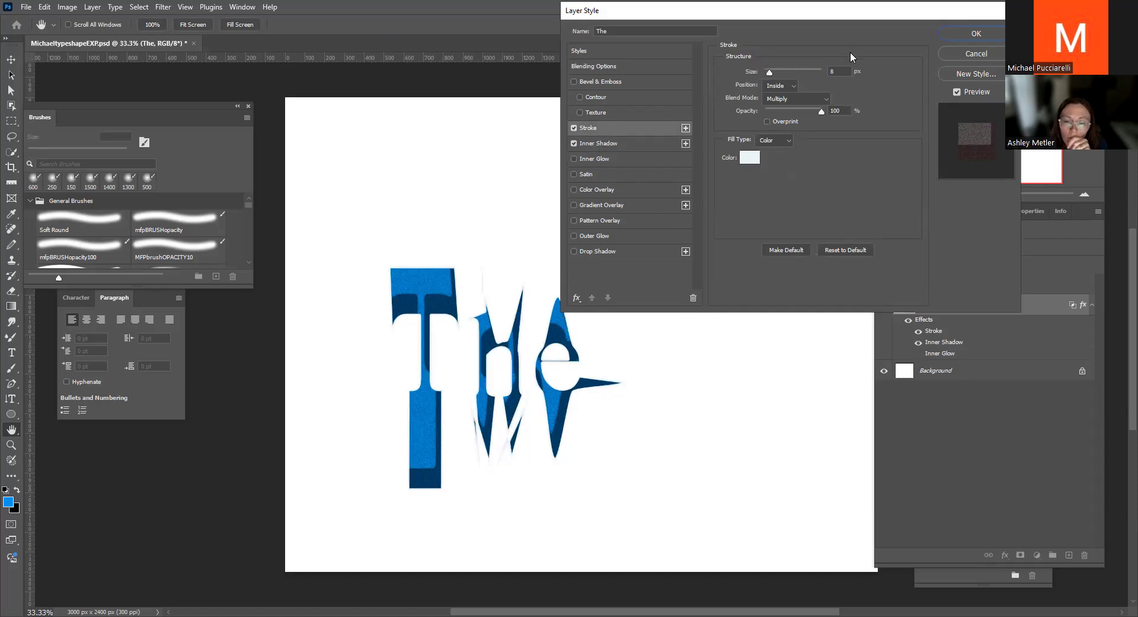
drag(778, 71, 765, 73)
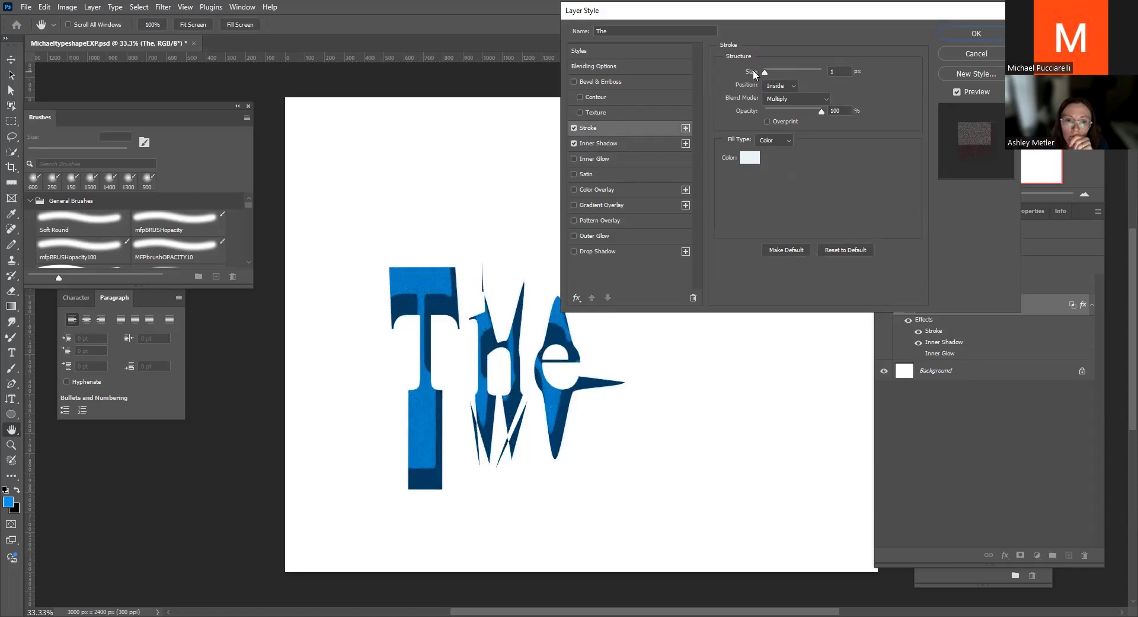
drag(765, 72, 768, 71)
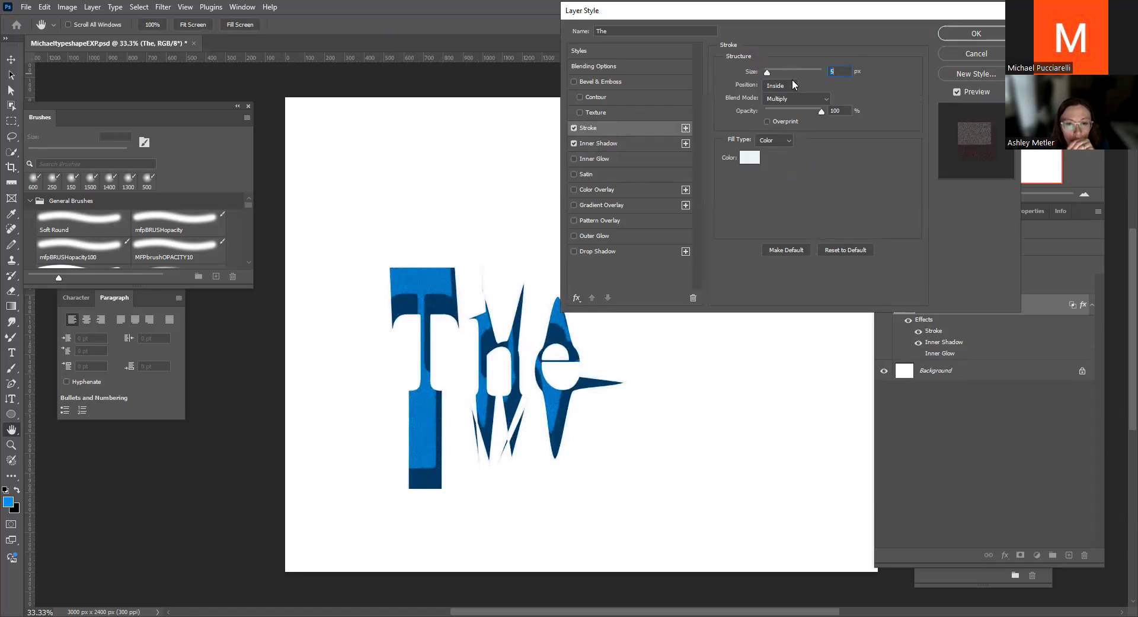
click(790, 84)
click(789, 97)
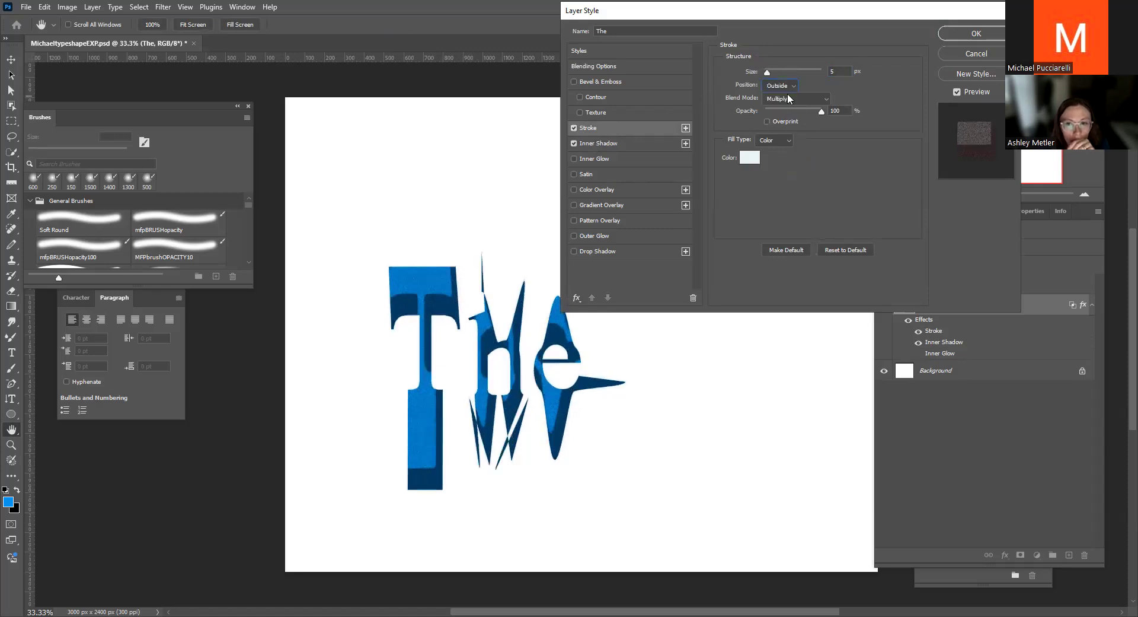
Set the stroke blend mode to Multiply after trying Darken and Screen, and bring up its colour picker
click(827, 100)
click(790, 141)
click(828, 101)
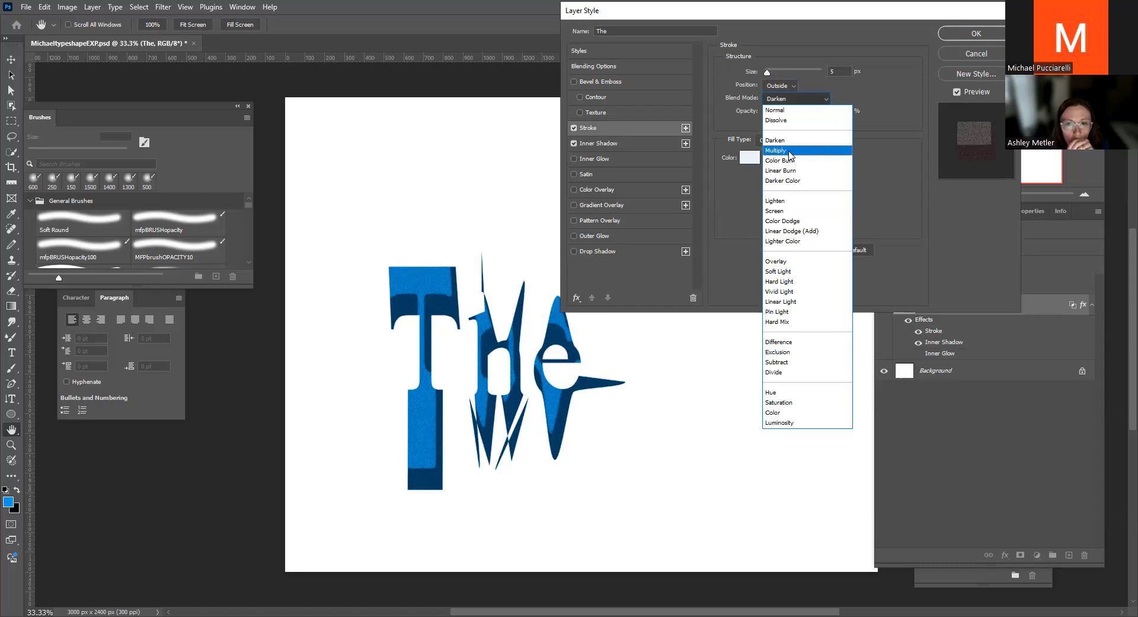
click(790, 152)
click(827, 100)
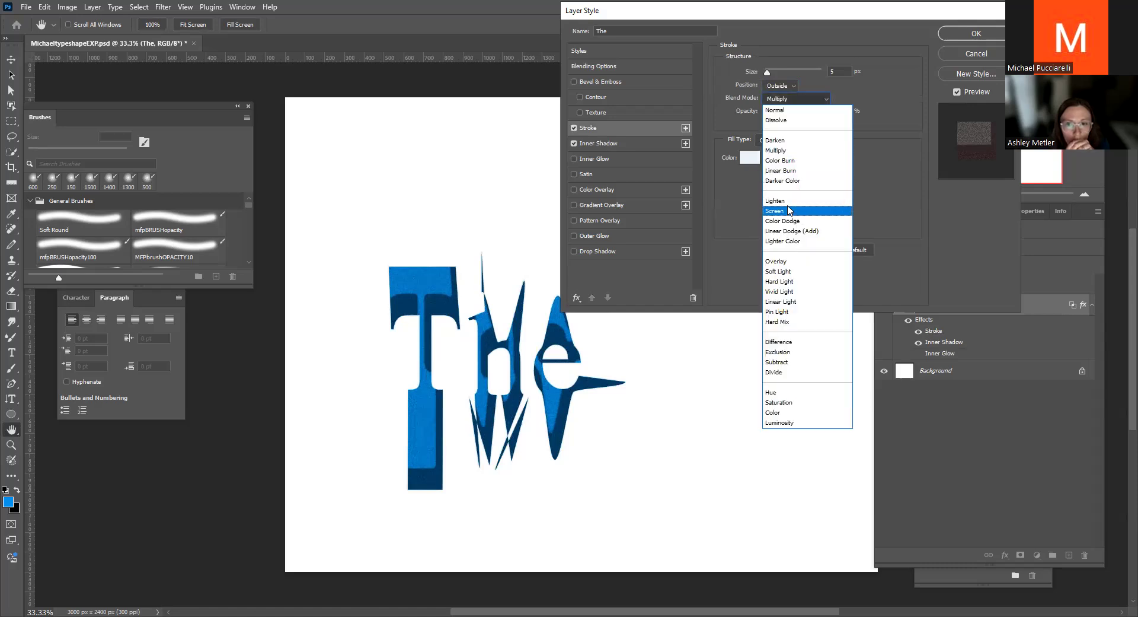
click(791, 211)
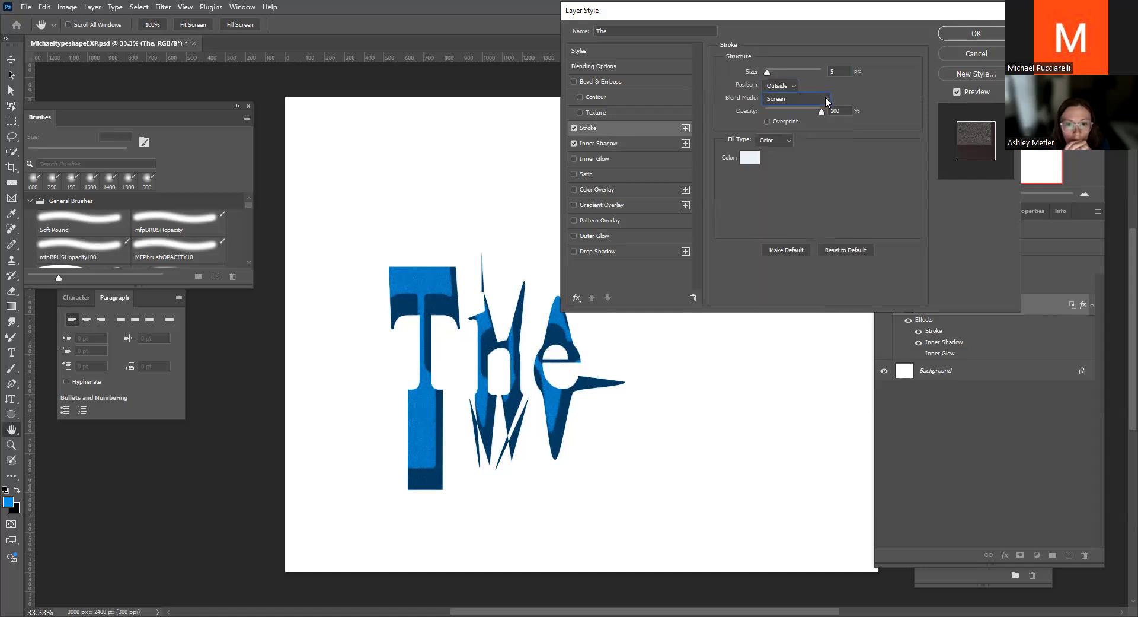
click(827, 101)
click(790, 152)
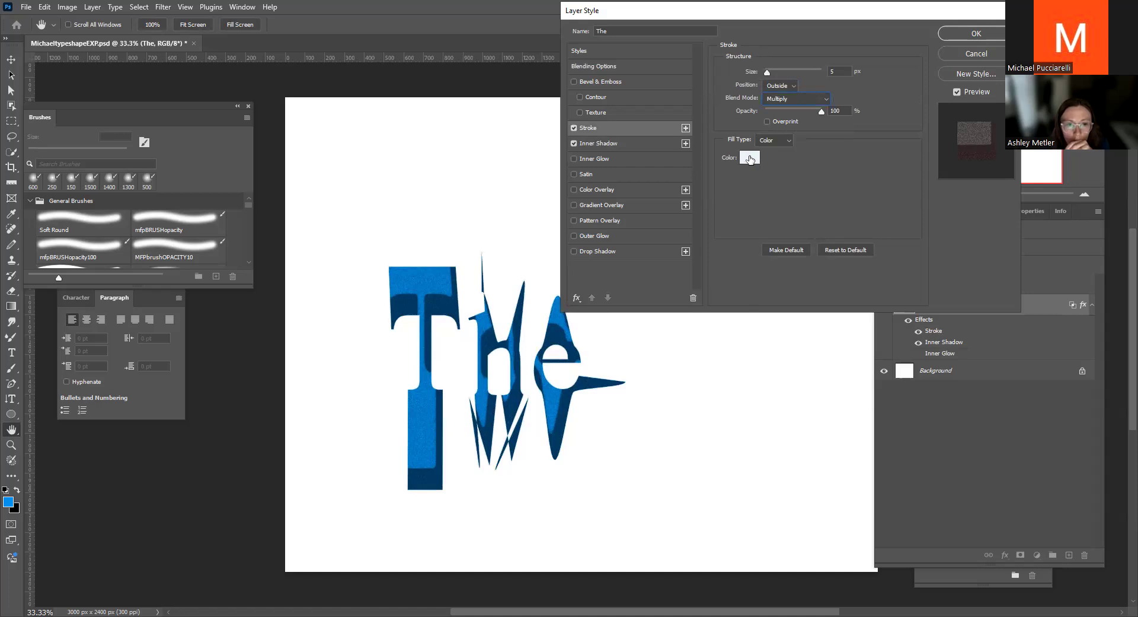
click(750, 158)
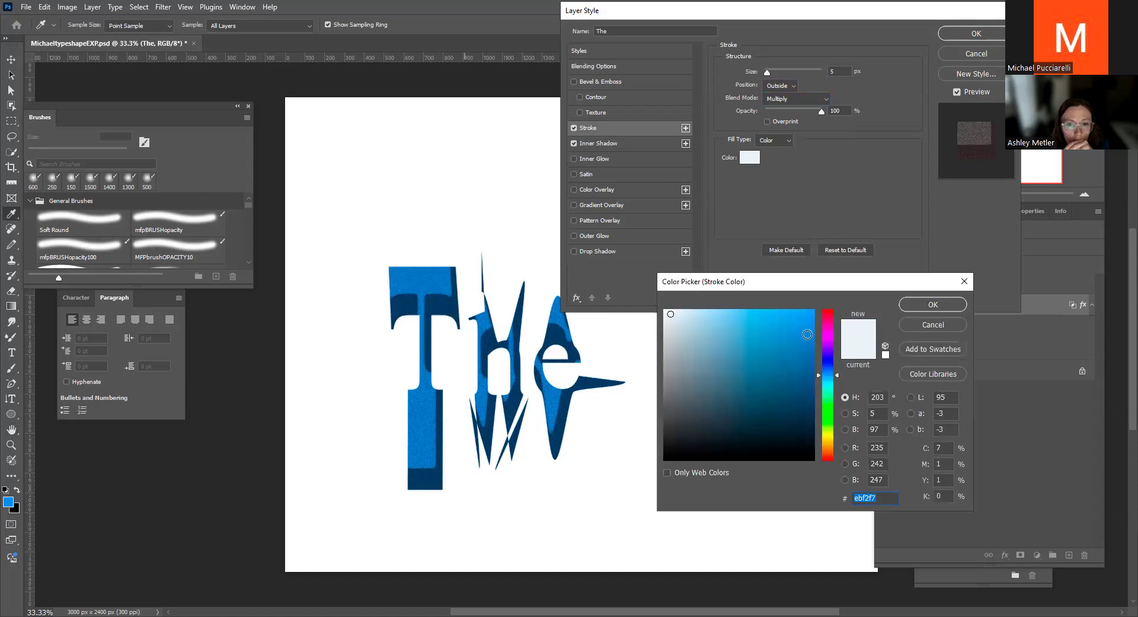
Make the stroke bright green 60e418 at 24 px, then switch off the inner shadow
click(795, 362)
drag(734, 400, 734, 429)
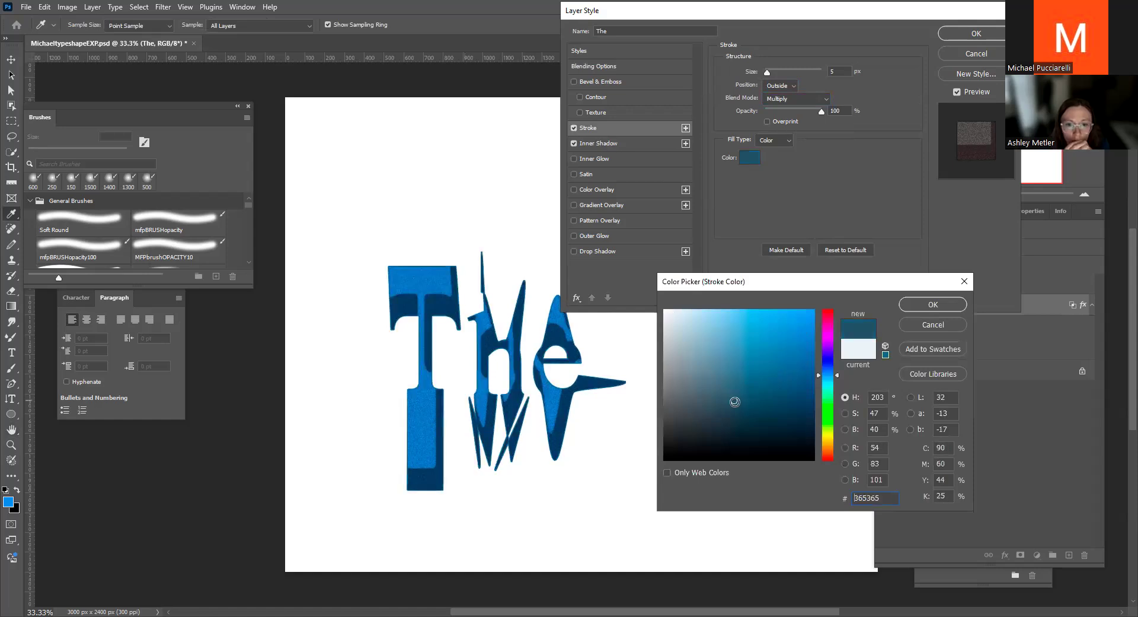
click(828, 419)
click(801, 422)
drag(804, 385, 773, 414)
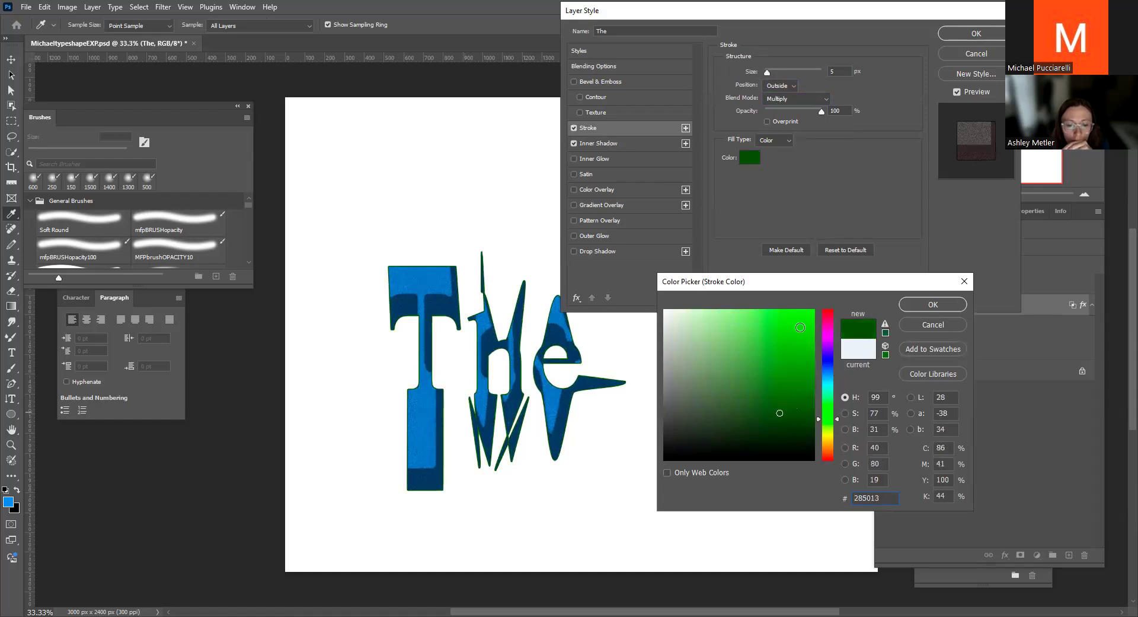
click(795, 325)
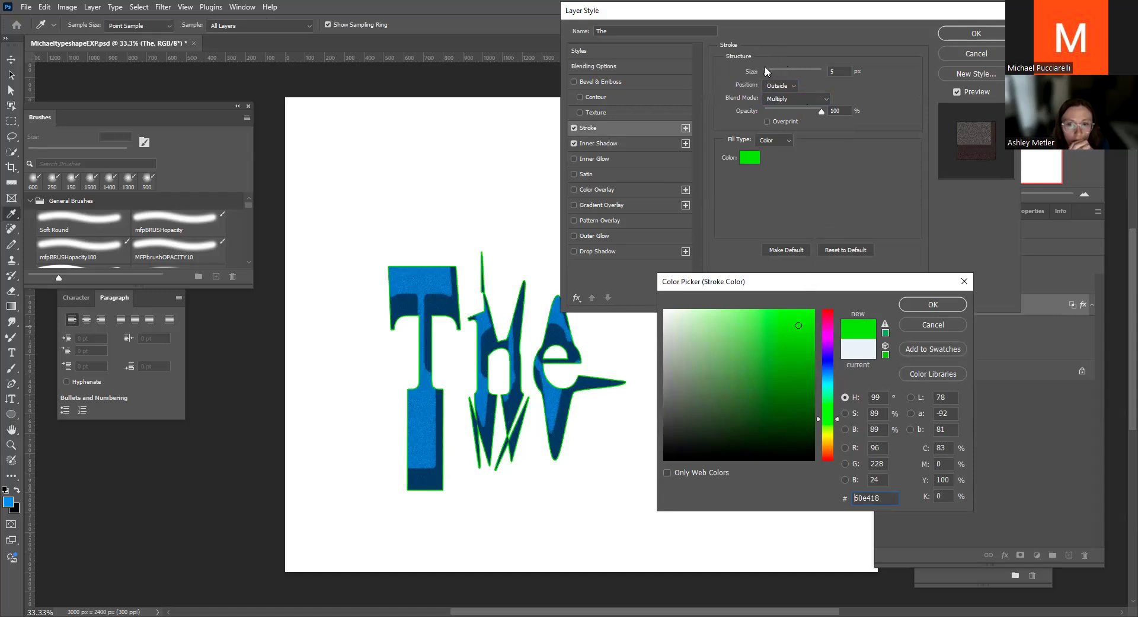
click(782, 72)
click(924, 301)
drag(767, 72, 774, 70)
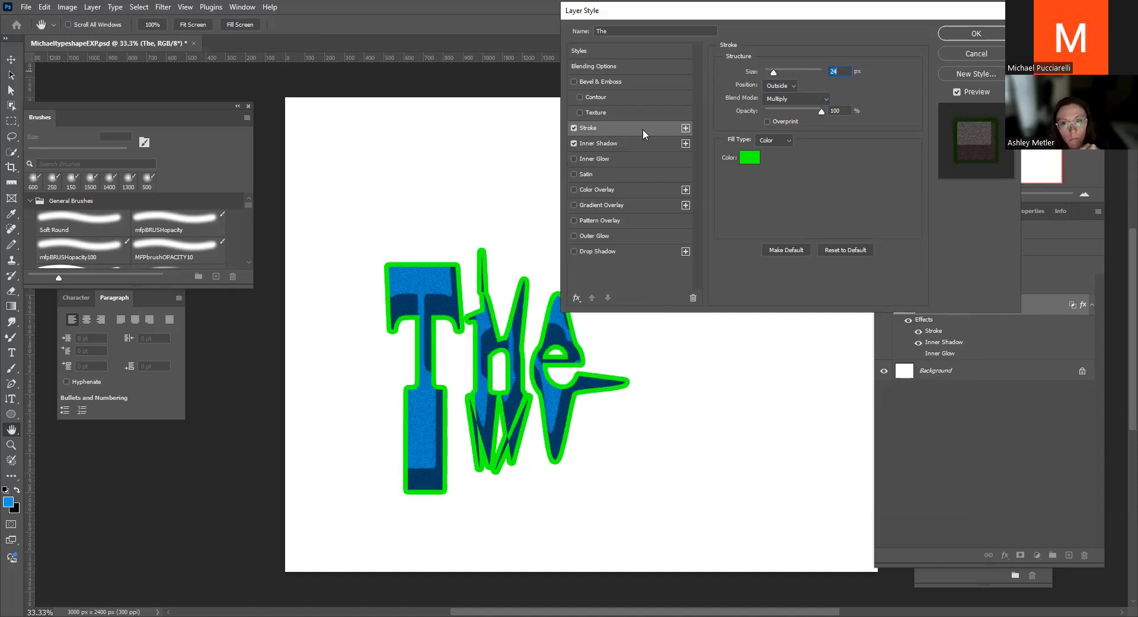
click(573, 142)
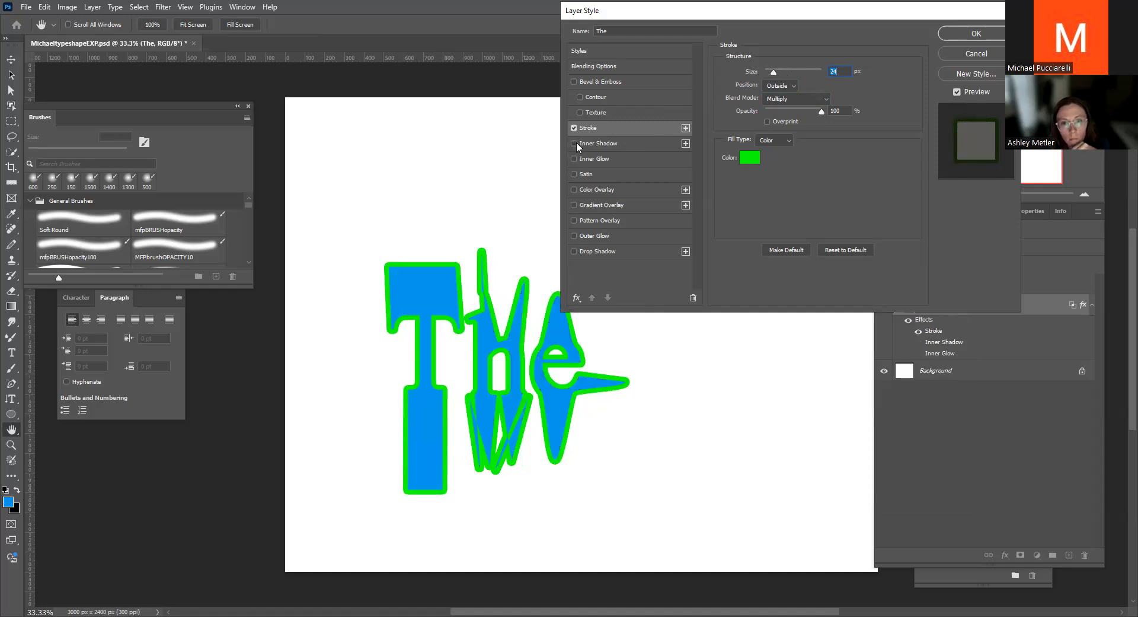
Re-enable the inner shadow on The and rotate its angle to -90°
click(575, 143)
click(602, 143)
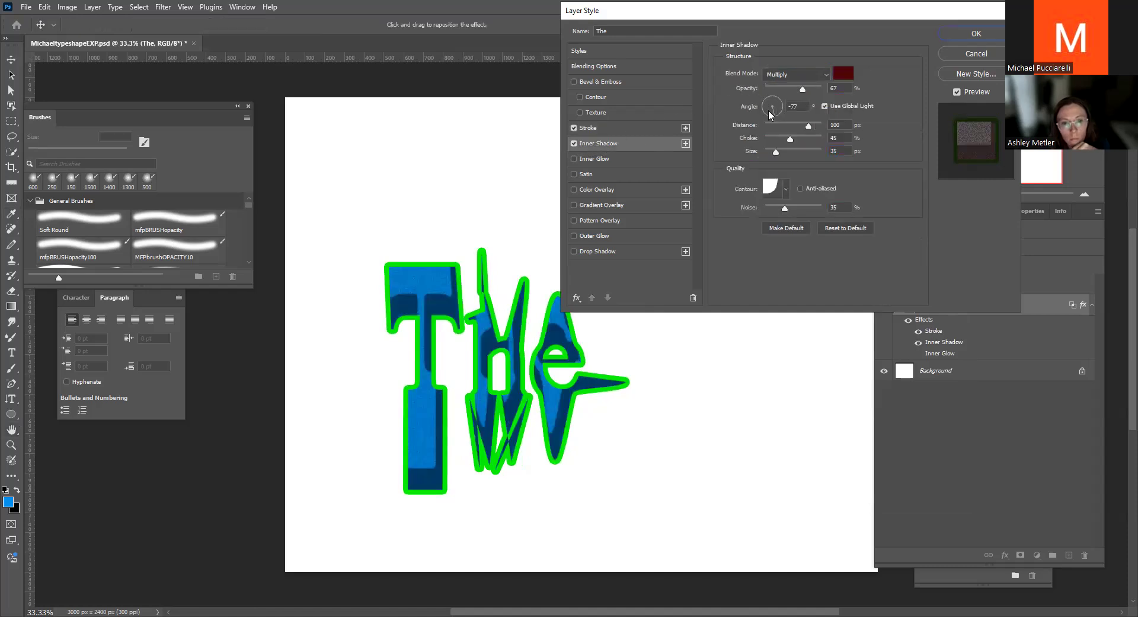
drag(772, 116, 765, 116)
mouse_move(764, 112)
mouse_down()
mouse_move(785, 107)
mouse_move(773, 115)
mouse_up()
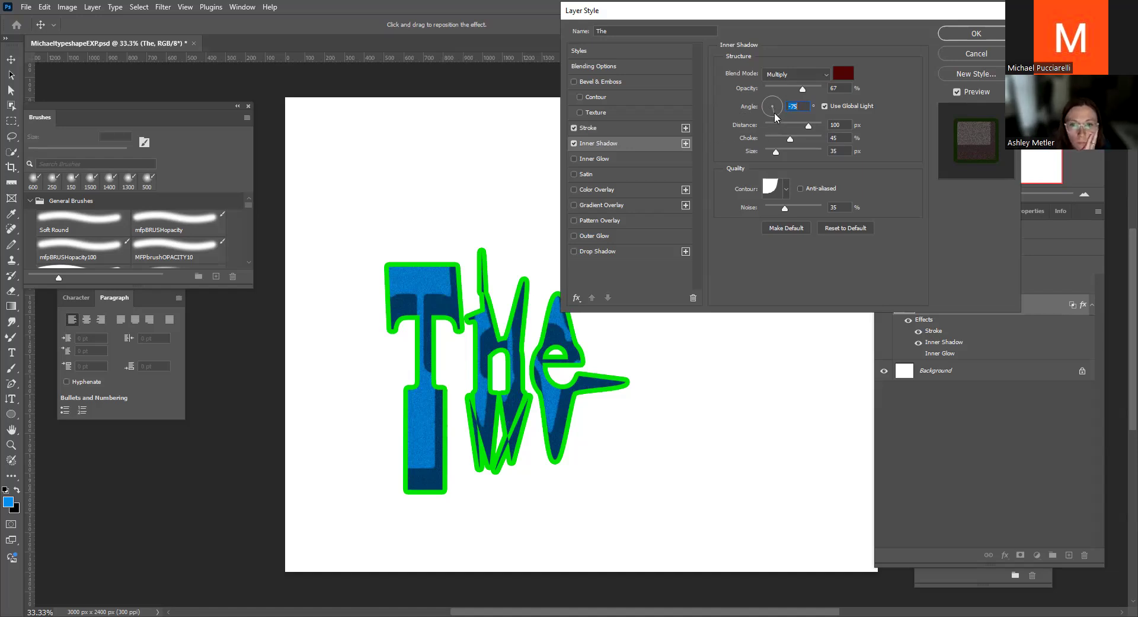
drag(775, 112, 776, 115)
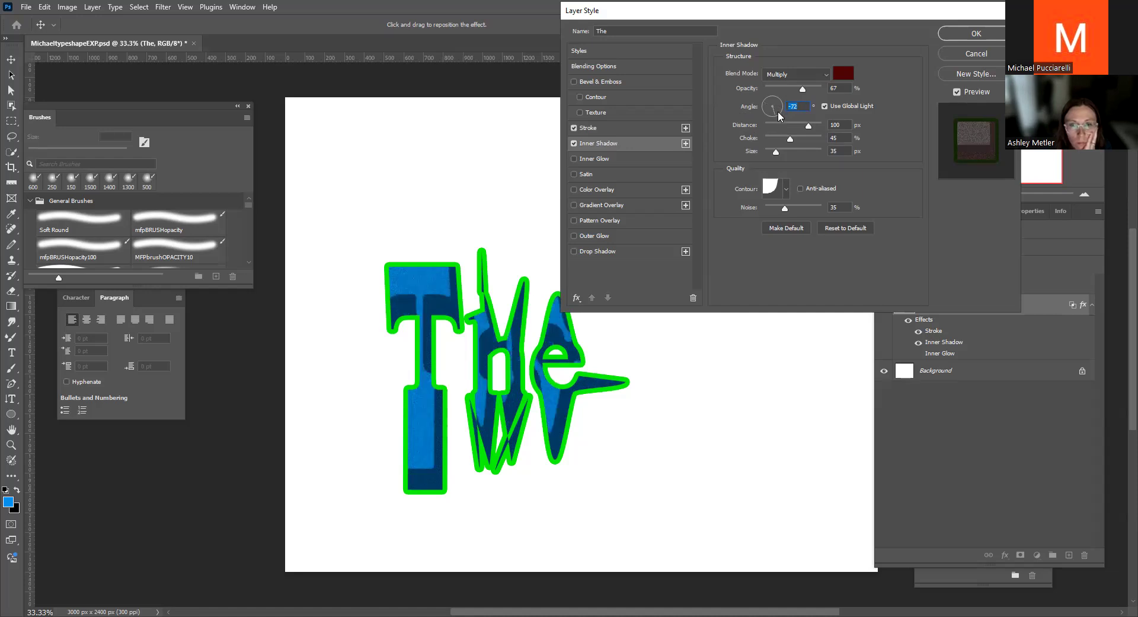
drag(775, 113, 783, 116)
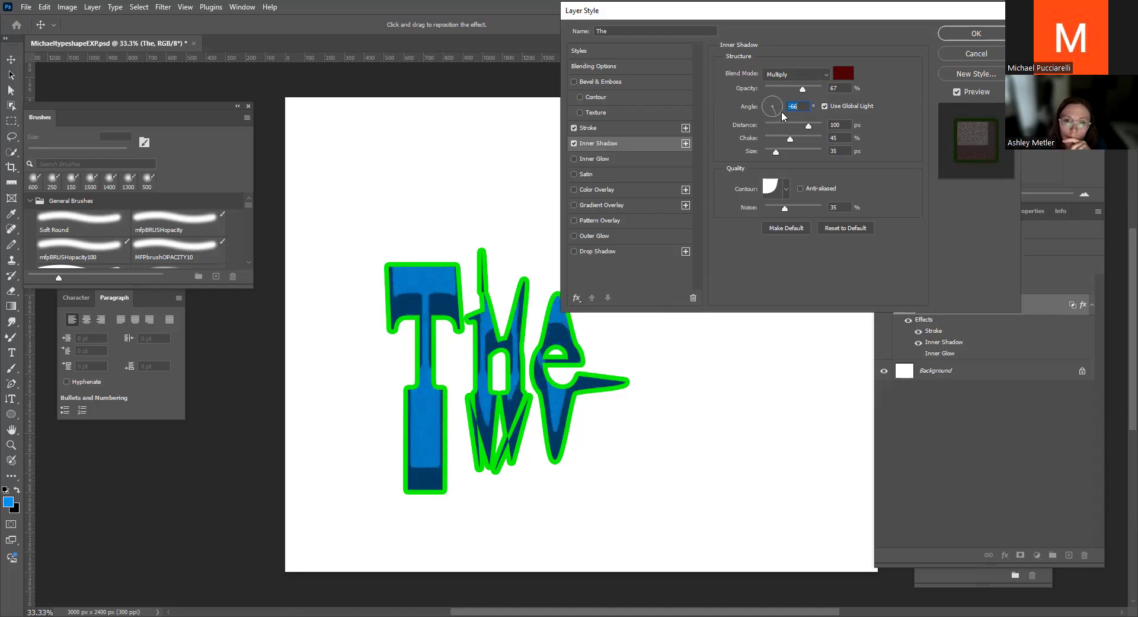
mouse_move(776, 117)
mouse_down()
mouse_move(776, 101)
mouse_move(775, 116)
mouse_up()
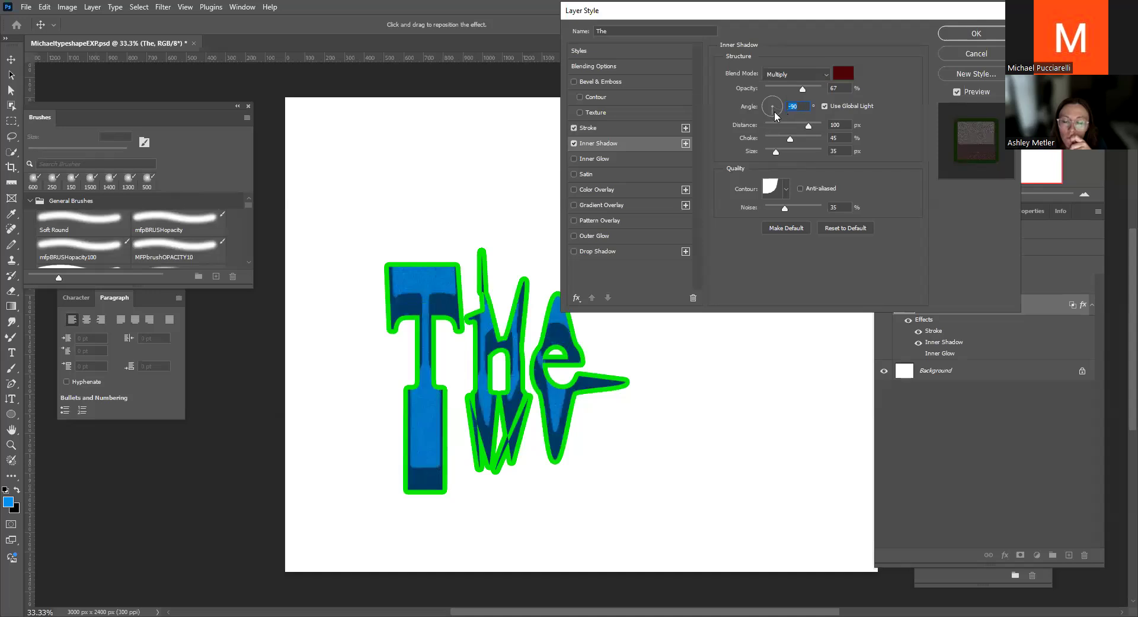
Swing the inner shadow angle through -83°, -141°, -168° and others, ending roughly horizontal
click(773, 109)
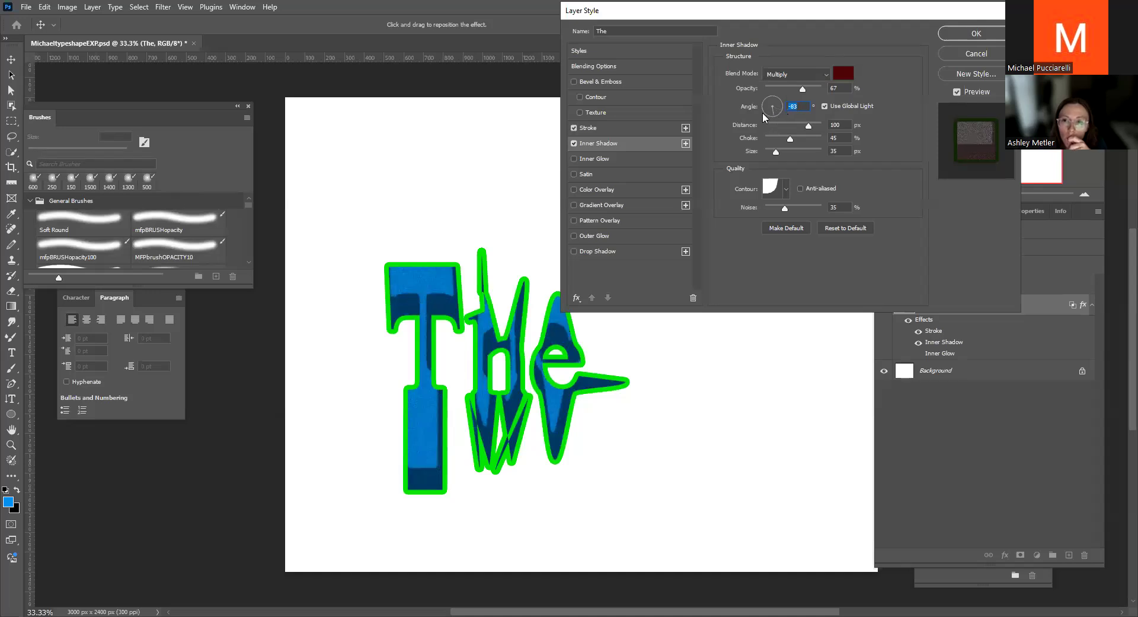
click(765, 113)
click(769, 115)
click(771, 115)
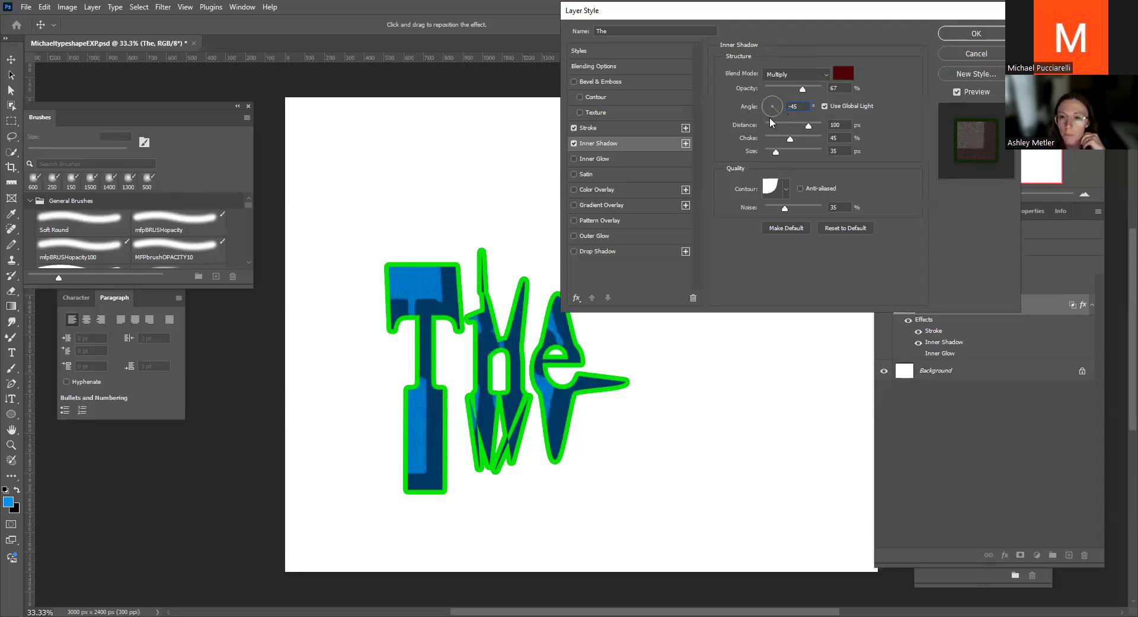
click(770, 115)
drag(771, 116, 766, 108)
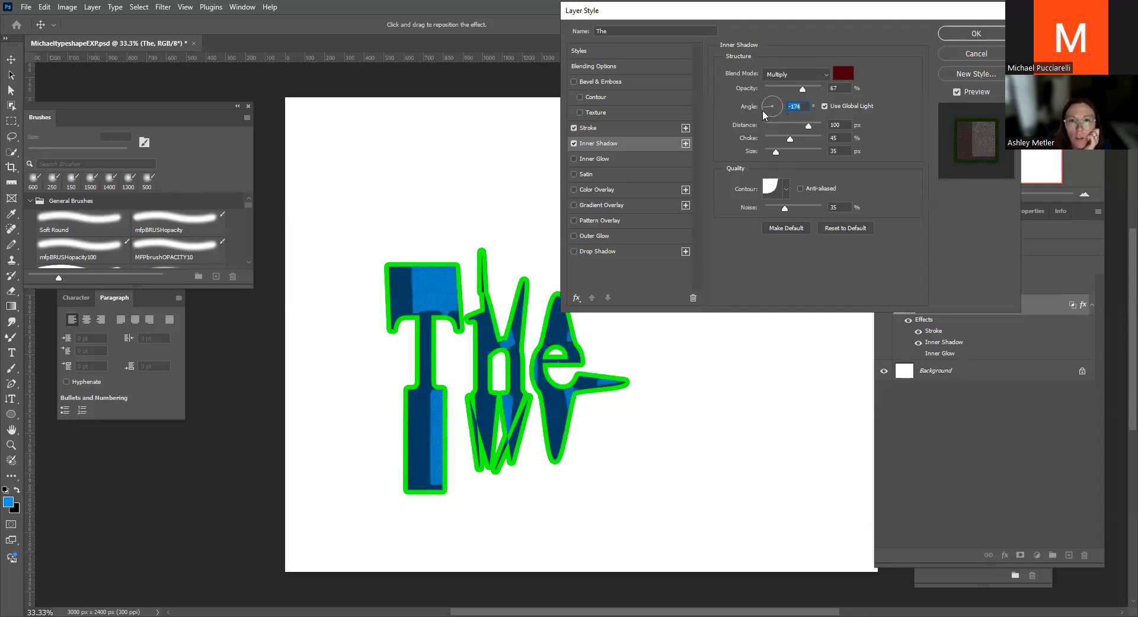
click(766, 109)
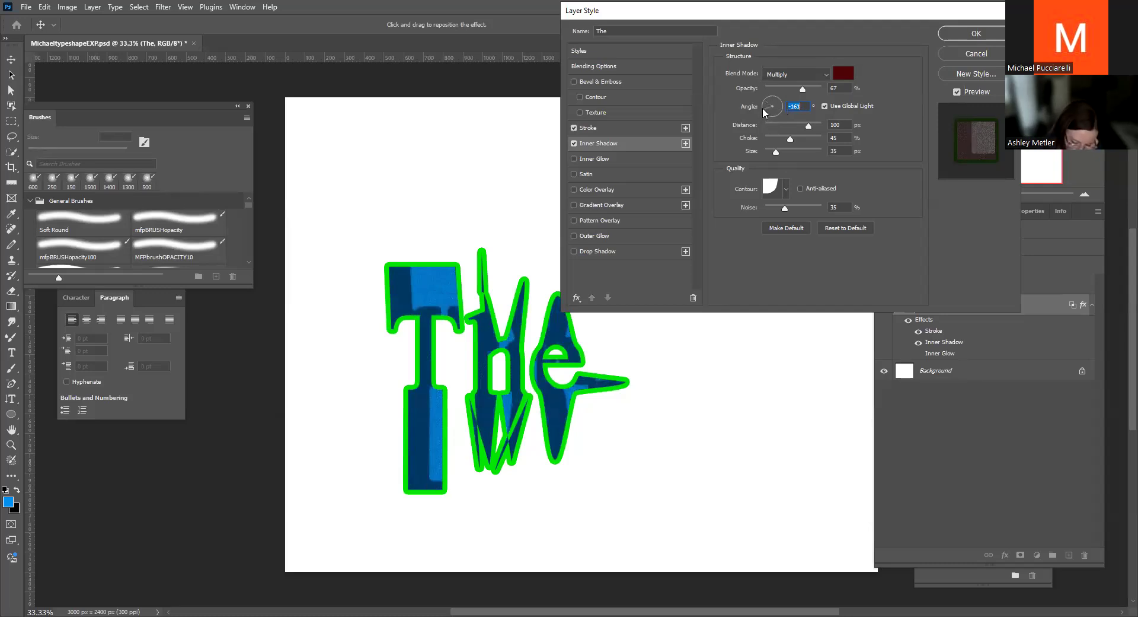
drag(767, 110, 771, 116)
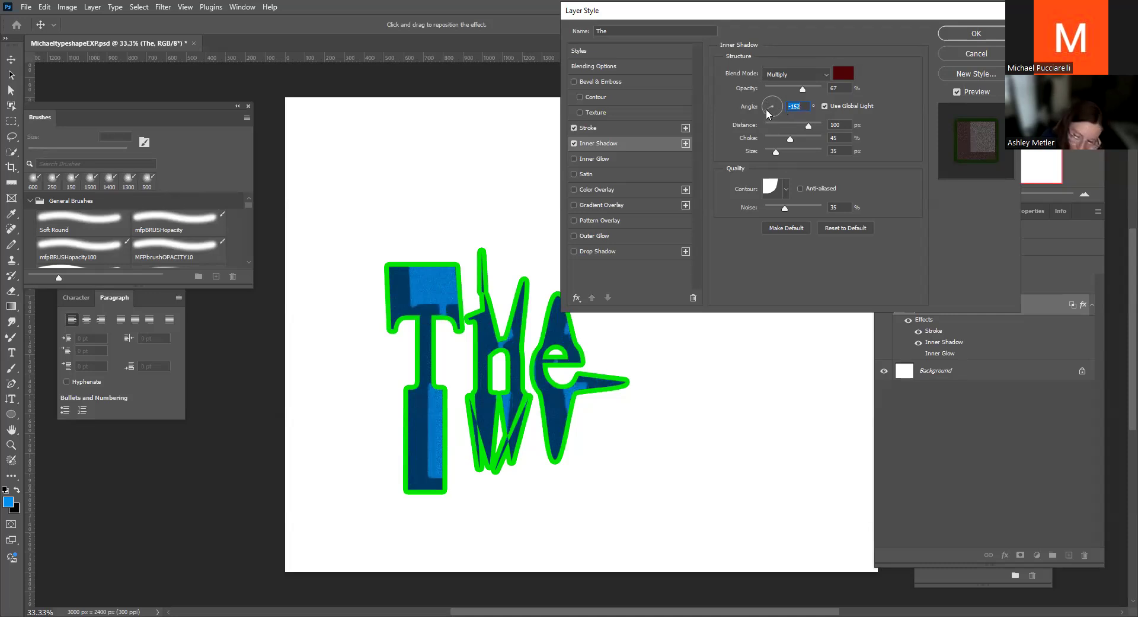
drag(771, 114, 778, 118)
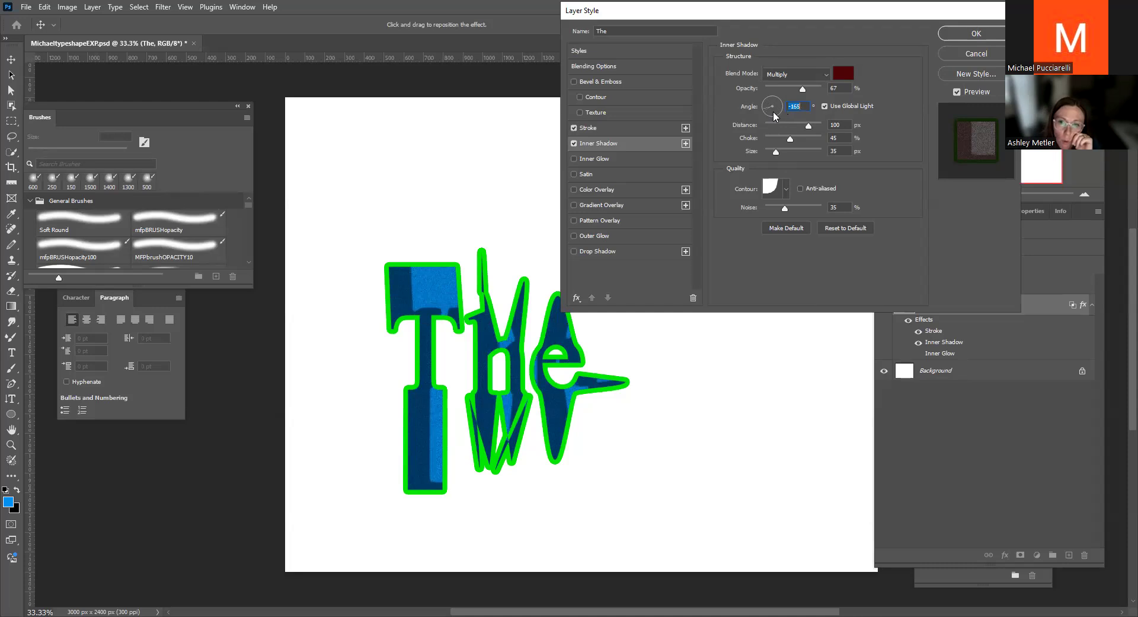
mouse_move(777, 115)
mouse_down()
mouse_move(760, 112)
mouse_move(797, 110)
mouse_up()
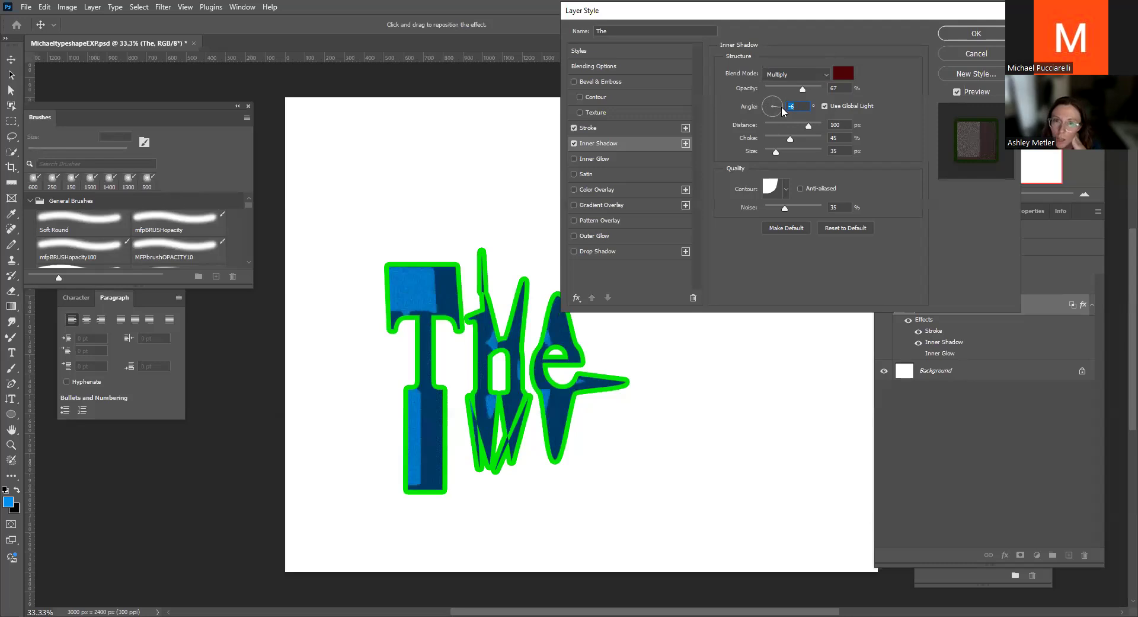
Confirm the green stroke's Position remains Outside, then switch to the general Blending Options pane
click(598, 127)
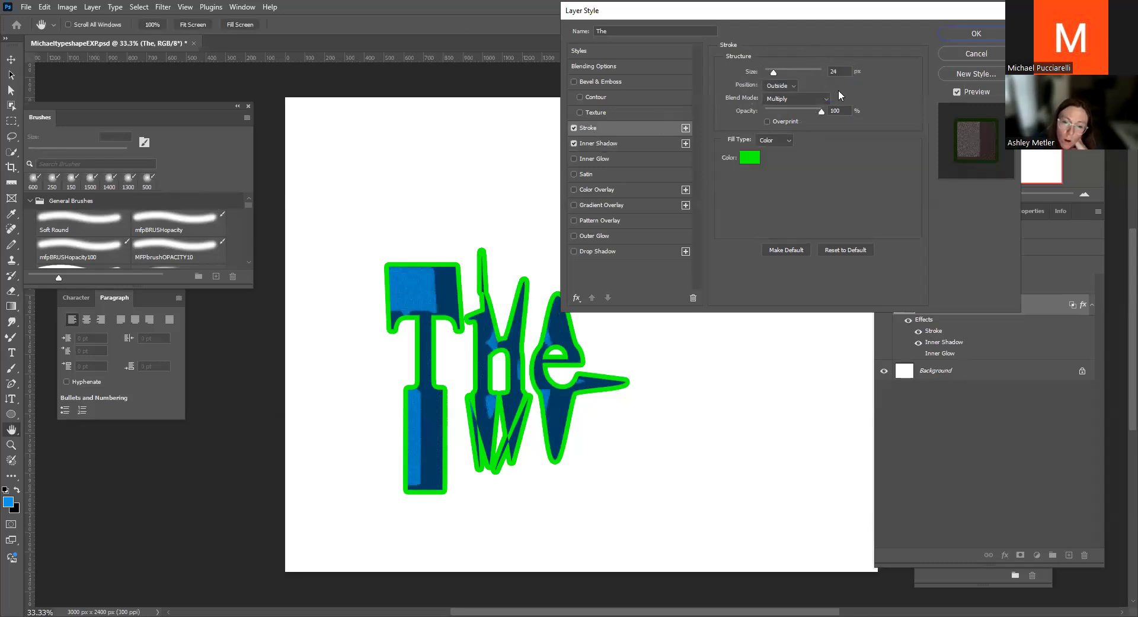
click(612, 143)
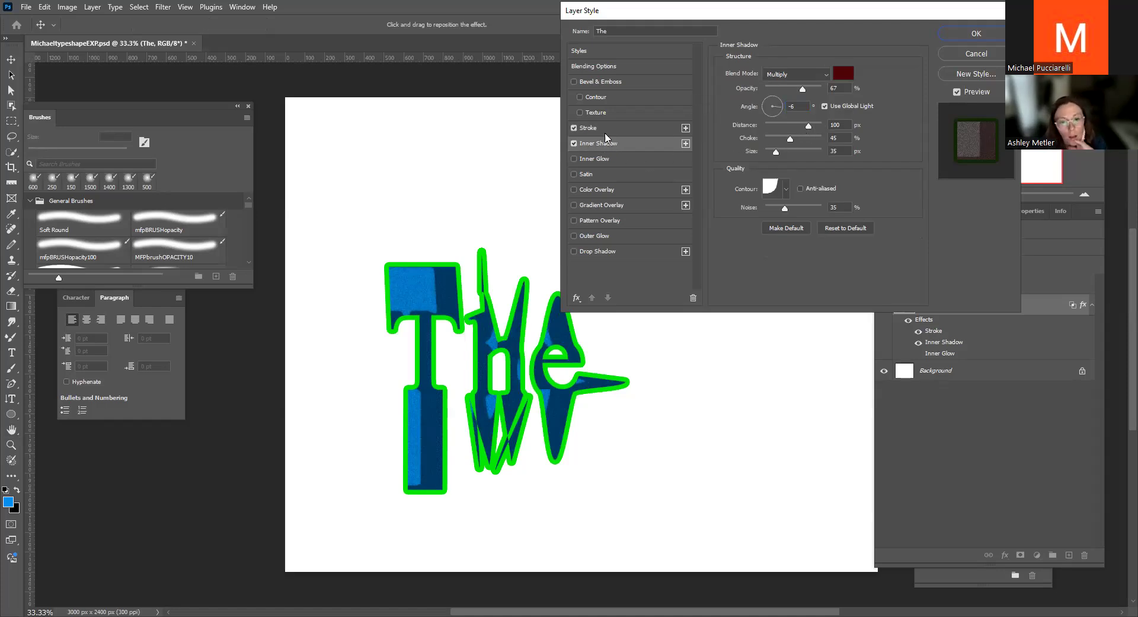
click(597, 127)
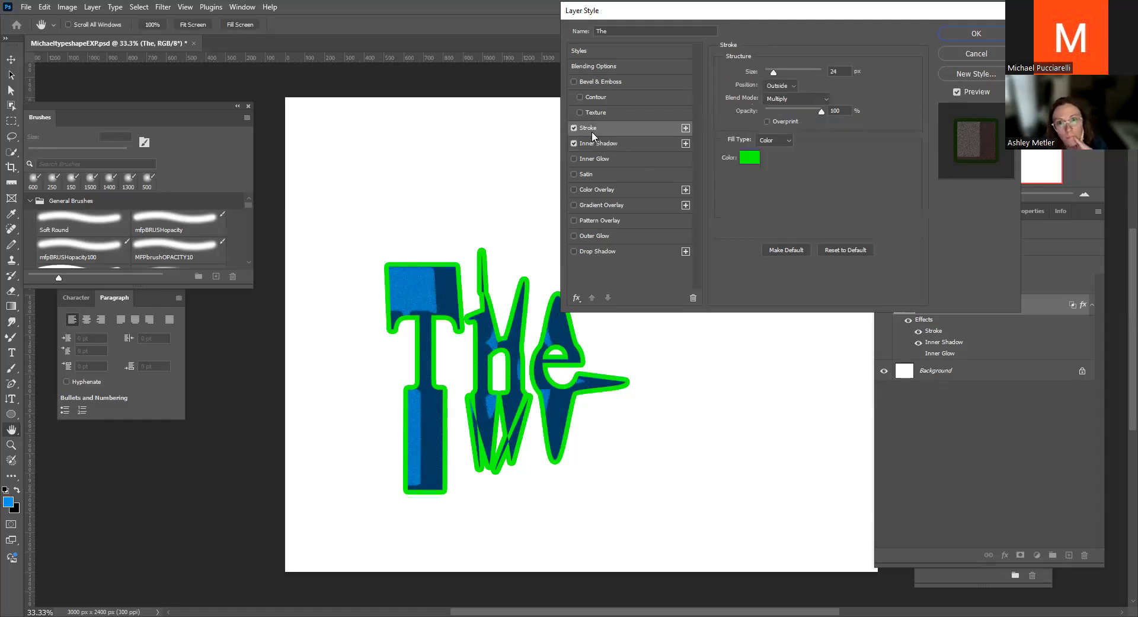
click(794, 85)
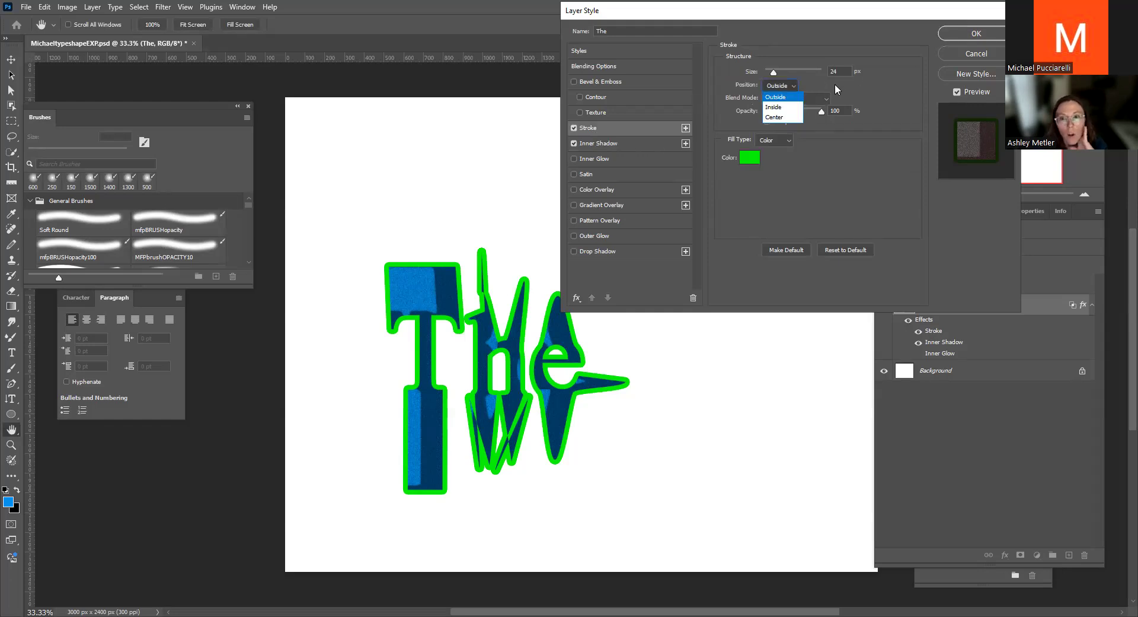
click(844, 84)
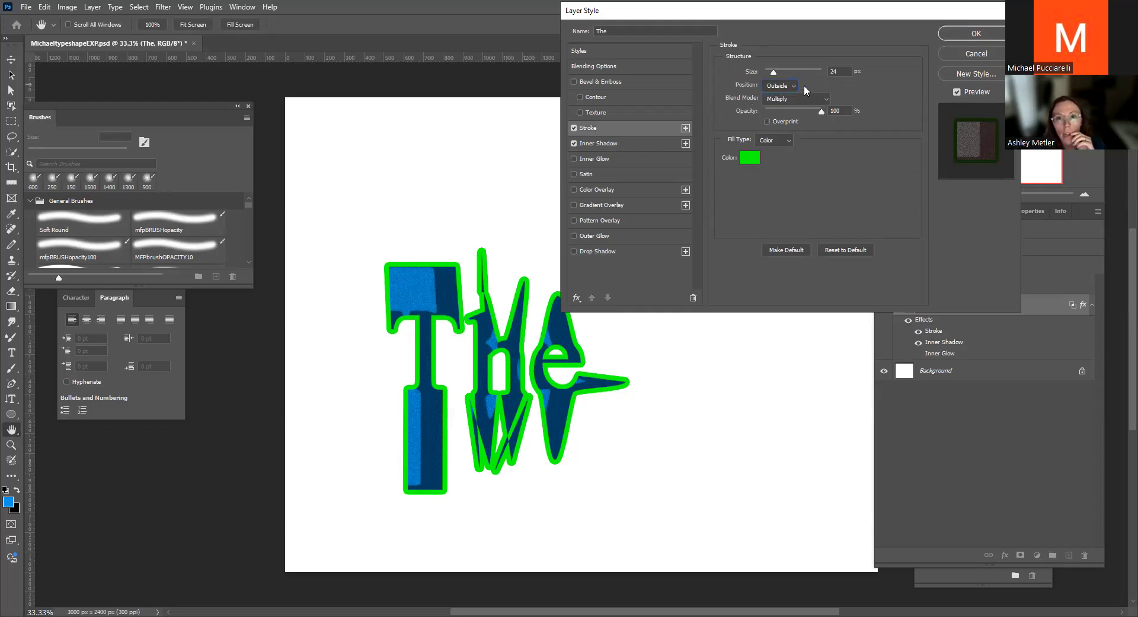
click(606, 67)
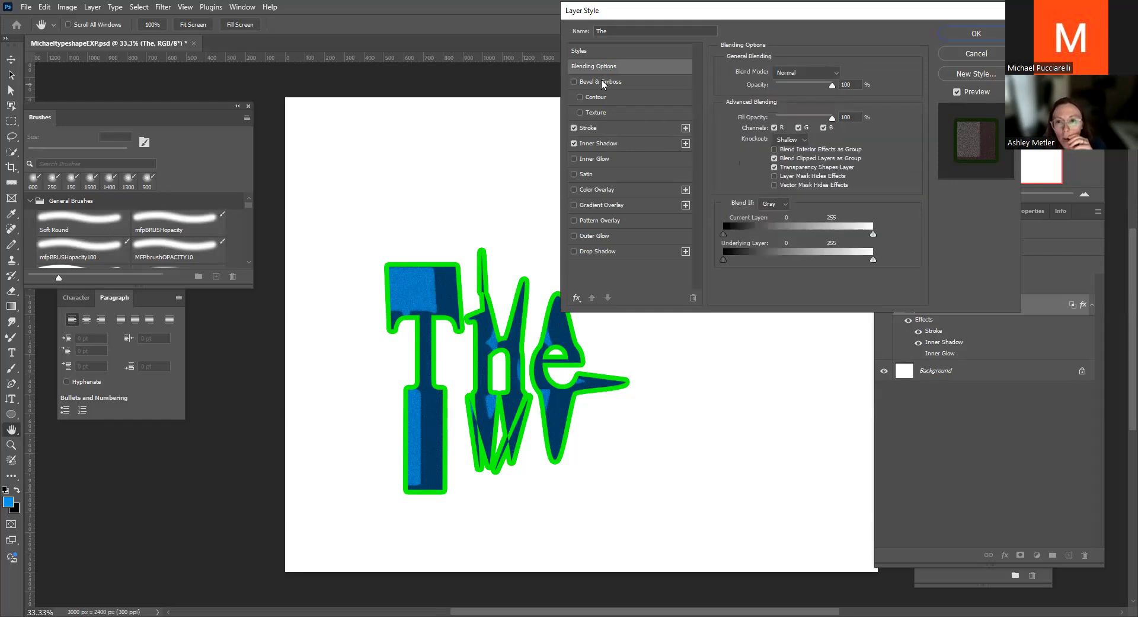
Enable an Outer Bevel, Chisel Soft bevel and emboss, with knockout returned to Shallow after trying None and Deep
click(600, 81)
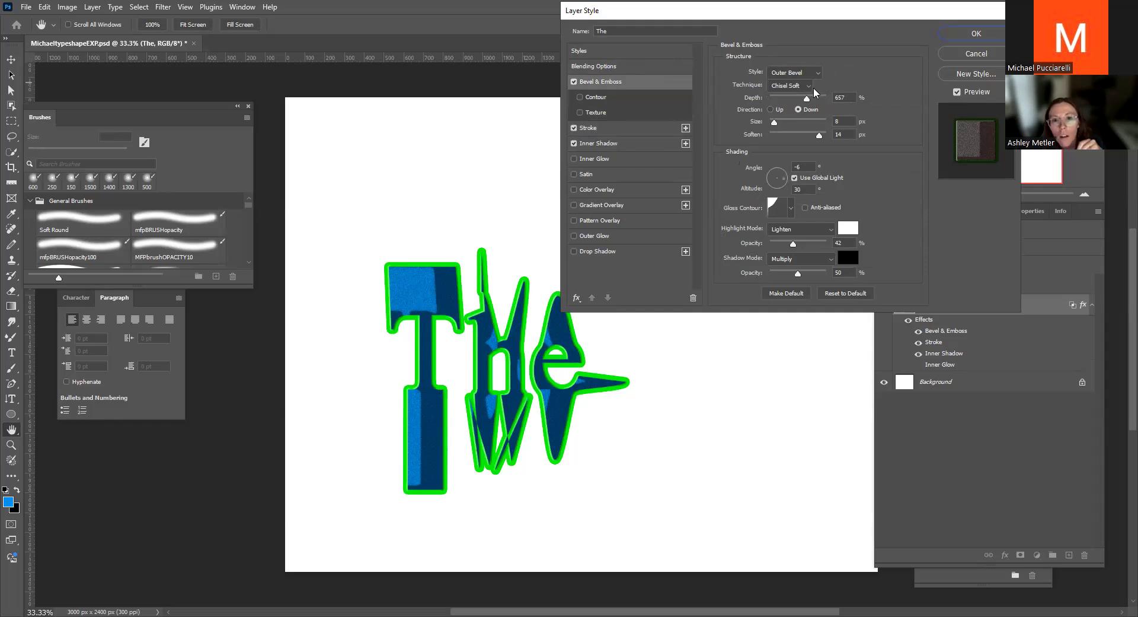
click(606, 68)
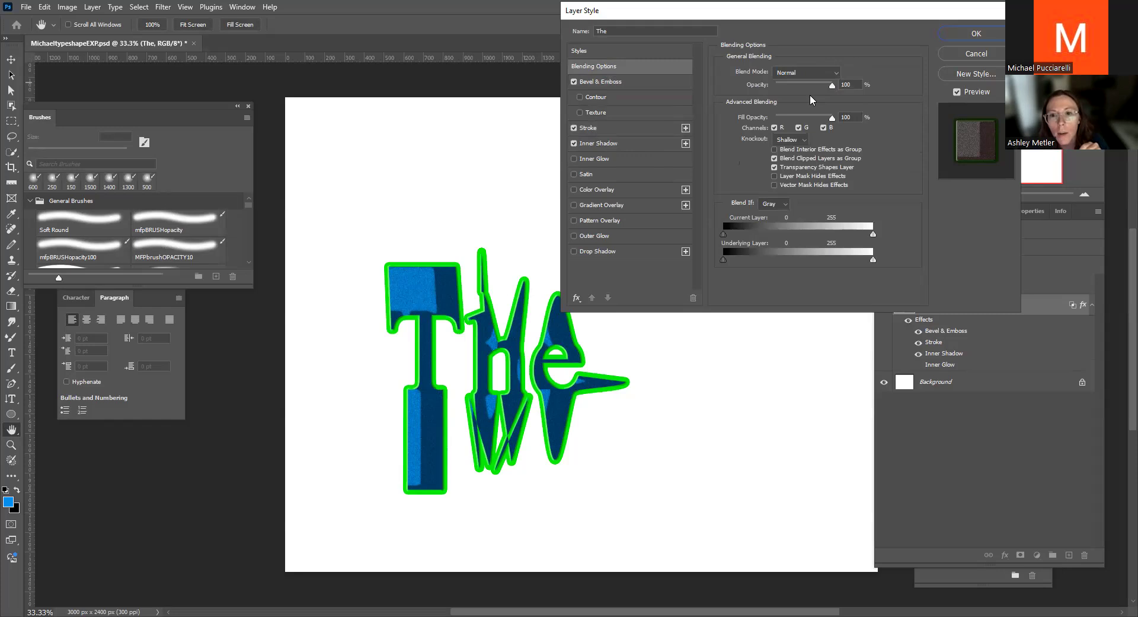
click(804, 143)
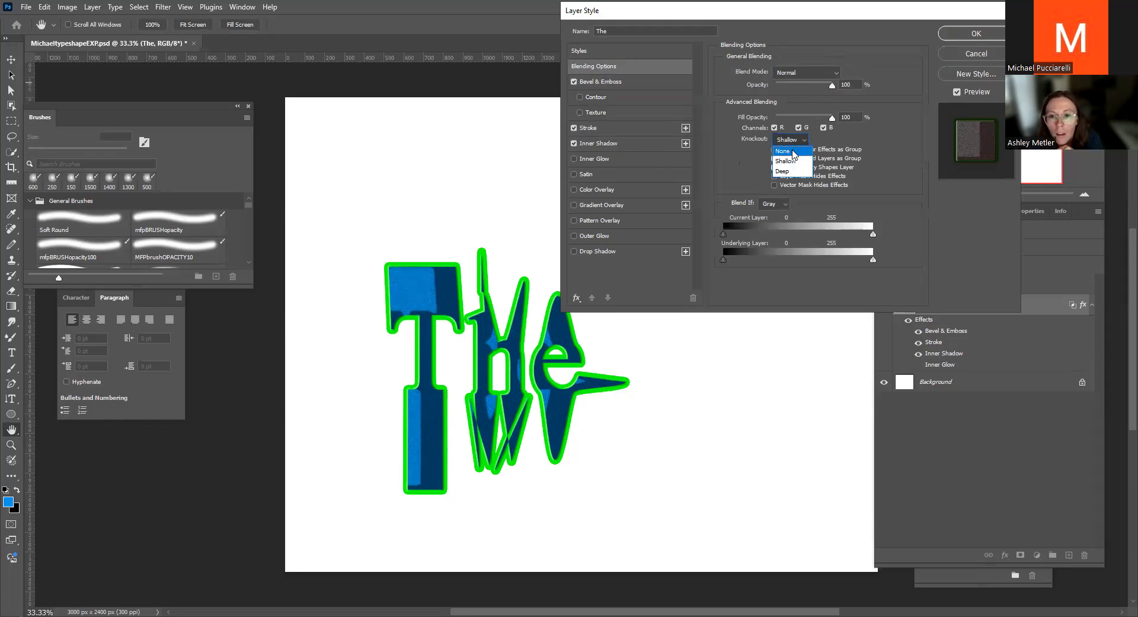
click(802, 141)
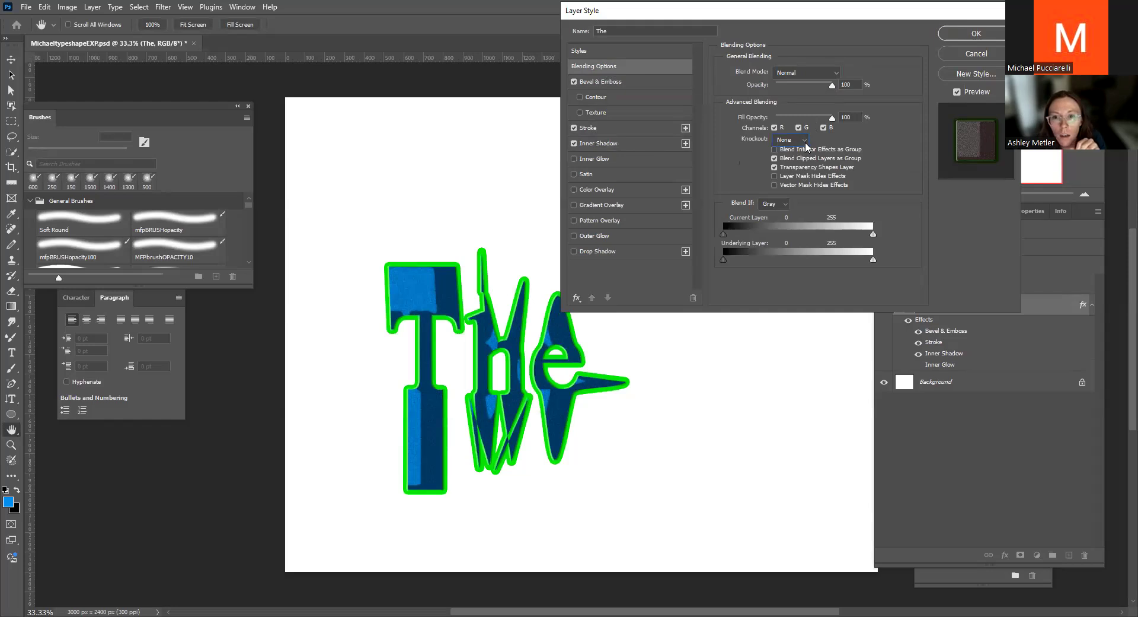
click(805, 141)
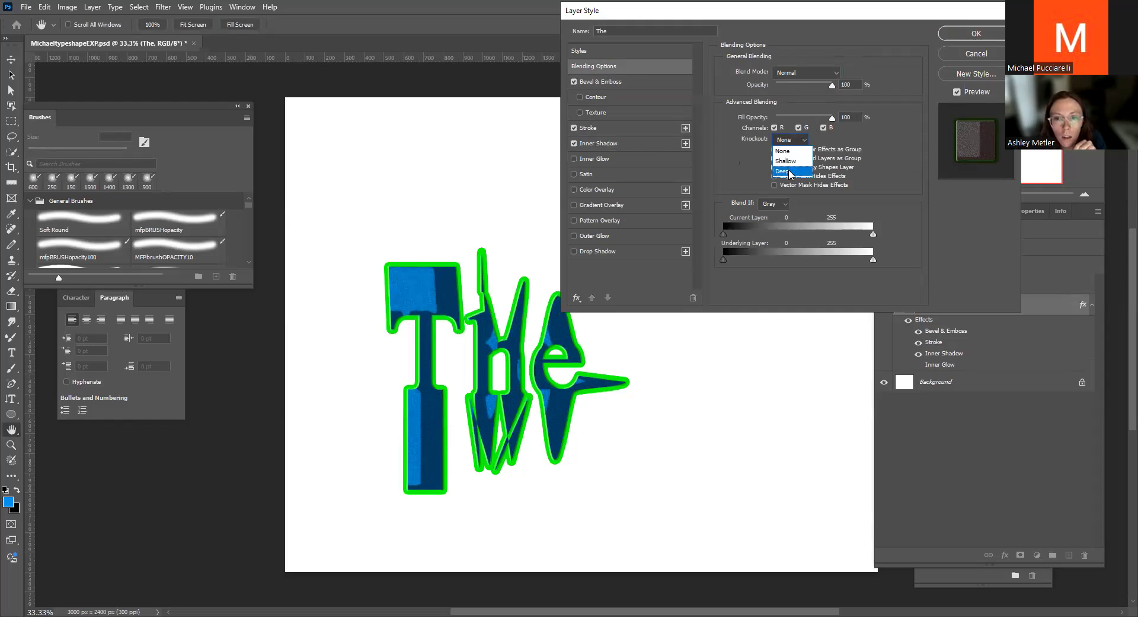
click(788, 171)
click(801, 141)
click(793, 161)
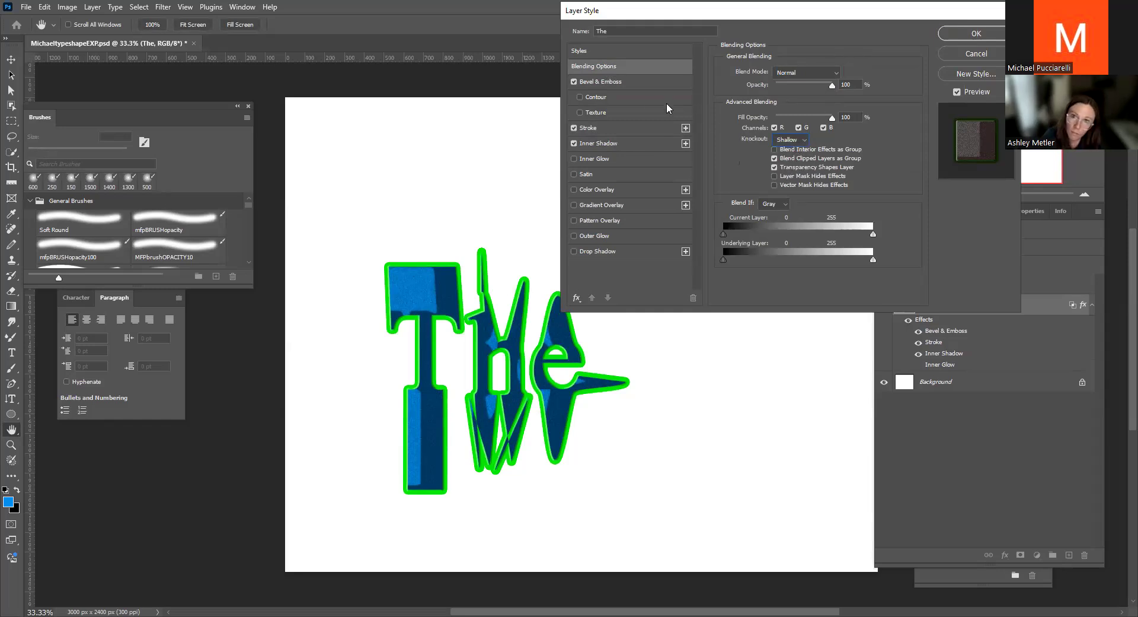
click(574, 82)
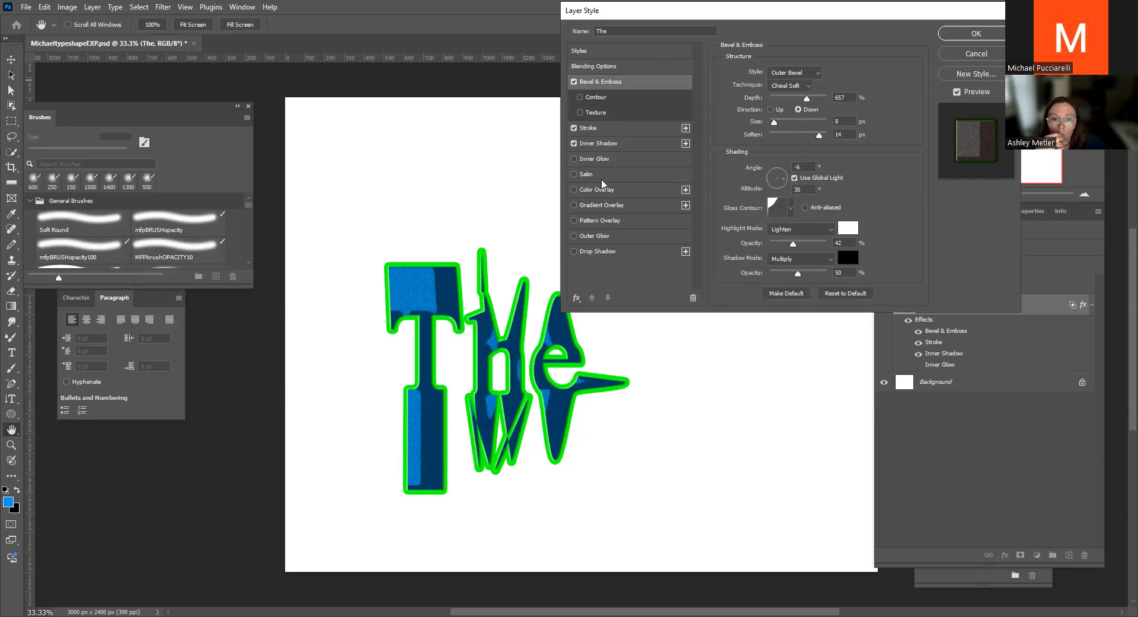
Widen the green outside stroke on The to roughly 35 px
click(593, 127)
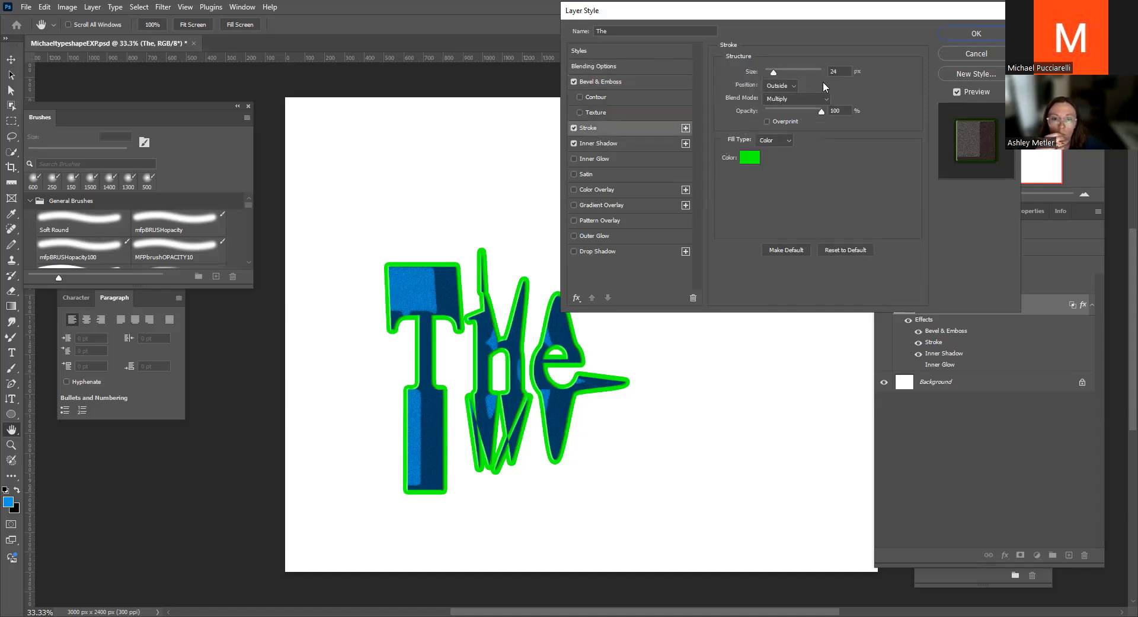
drag(774, 73, 772, 73)
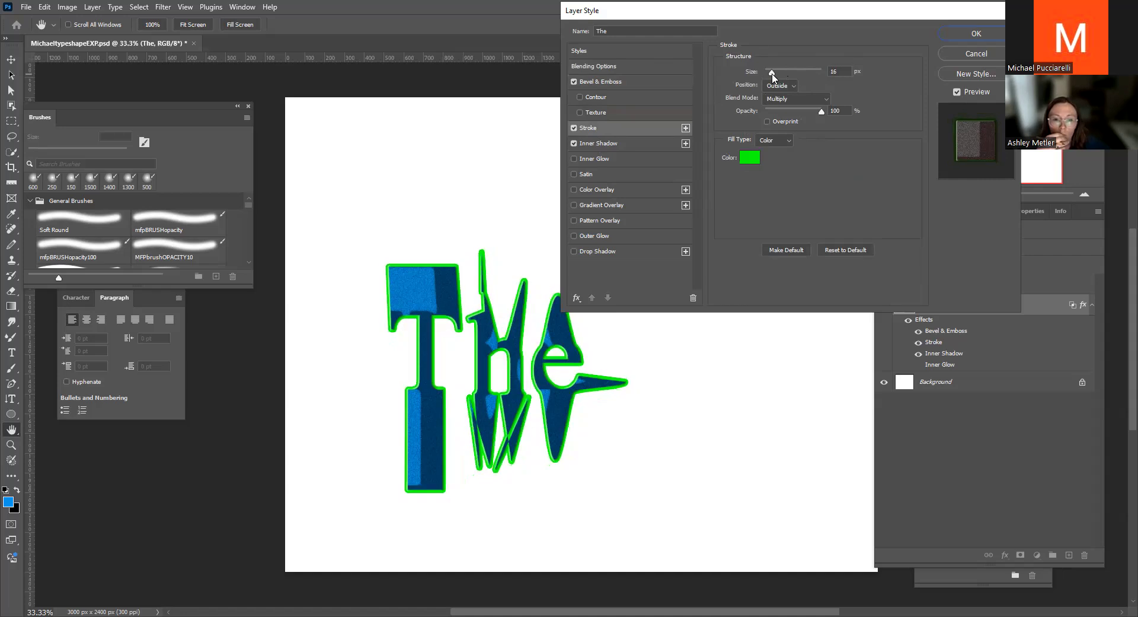
drag(773, 76, 778, 70)
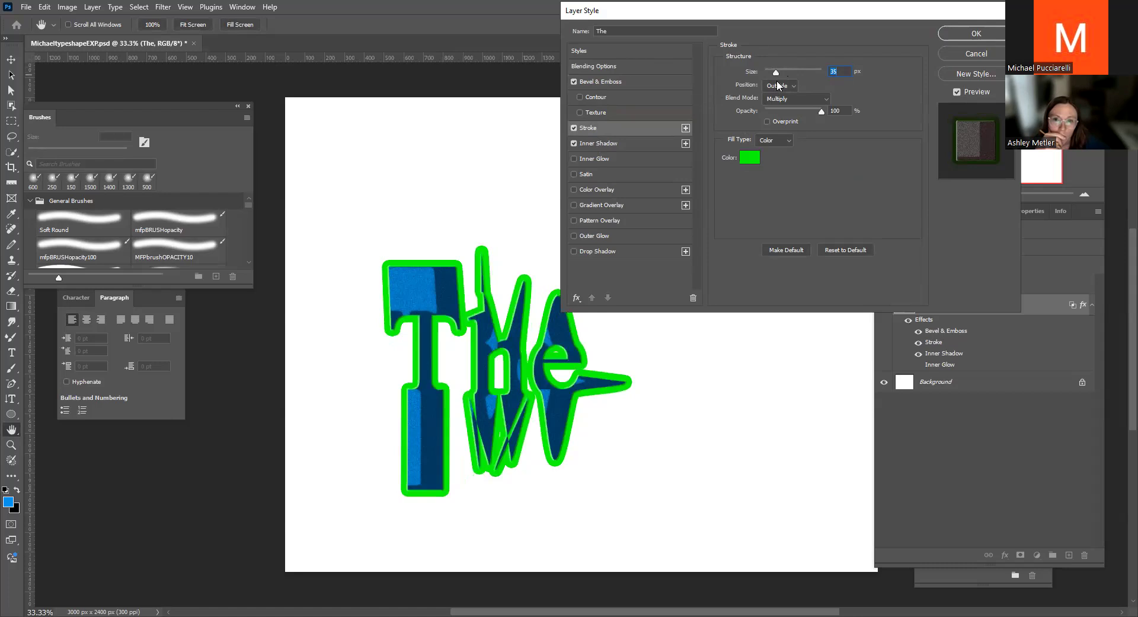
click(616, 144)
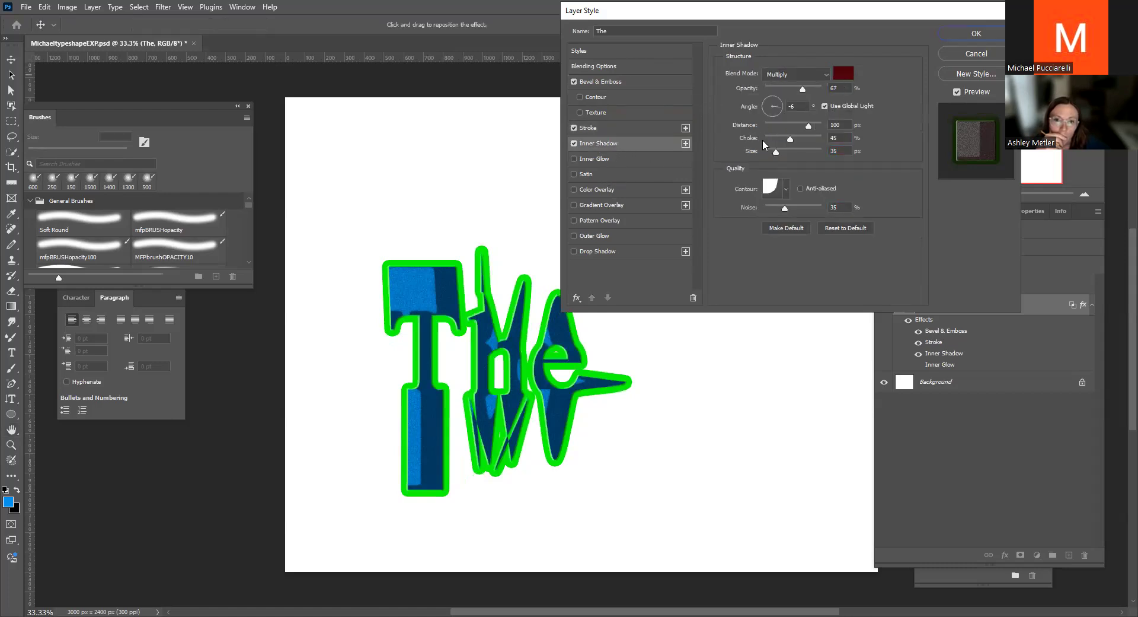
Set the inner shadow to 47 px distance and 4 px size, and rotate its angle
drag(810, 124, 809, 129)
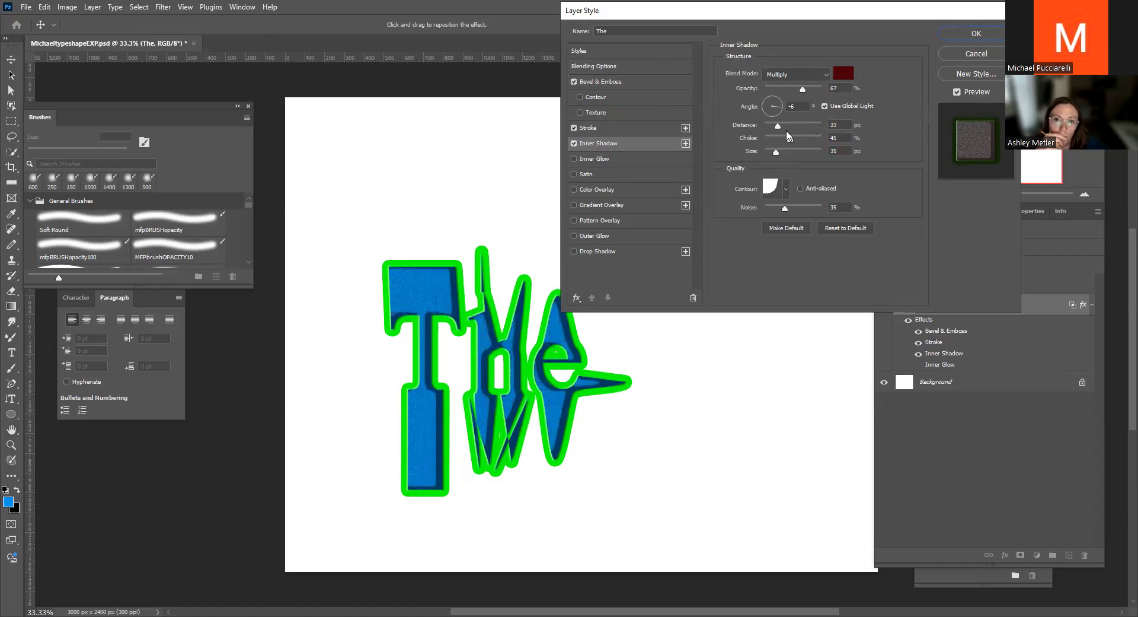
mouse_move(810, 131)
mouse_down()
mouse_move(763, 135)
mouse_move(792, 133)
mouse_up()
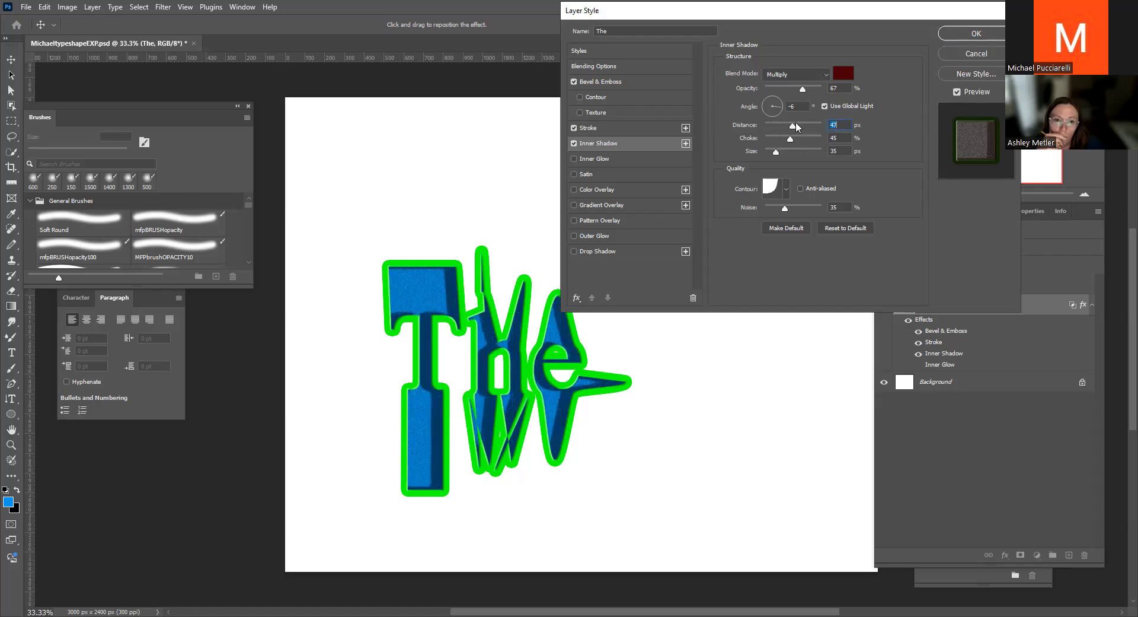
mouse_move(776, 152)
mouse_down()
mouse_move(786, 152)
mouse_move(768, 154)
mouse_up()
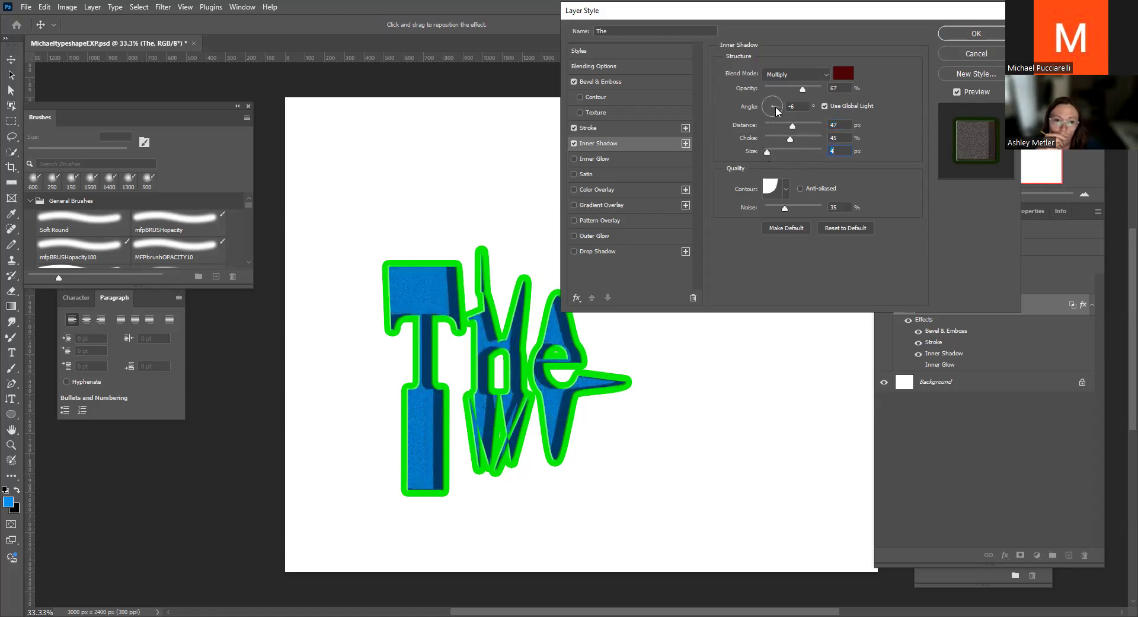
drag(780, 108, 770, 113)
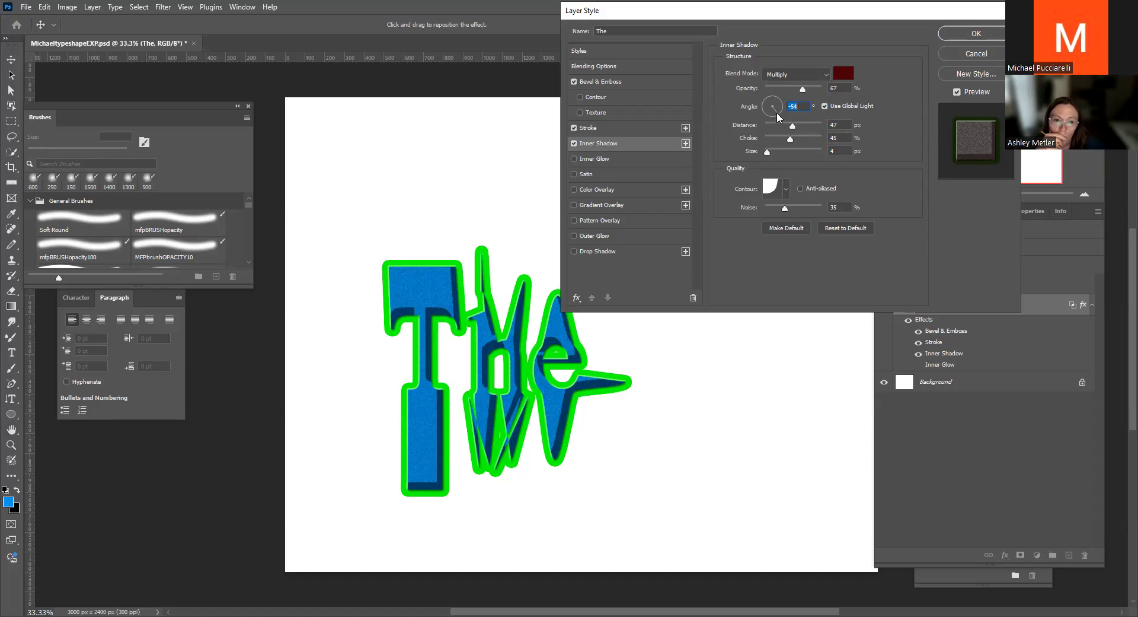
mouse_move(777, 110)
mouse_down()
mouse_move(786, 107)
mouse_move(769, 113)
mouse_up()
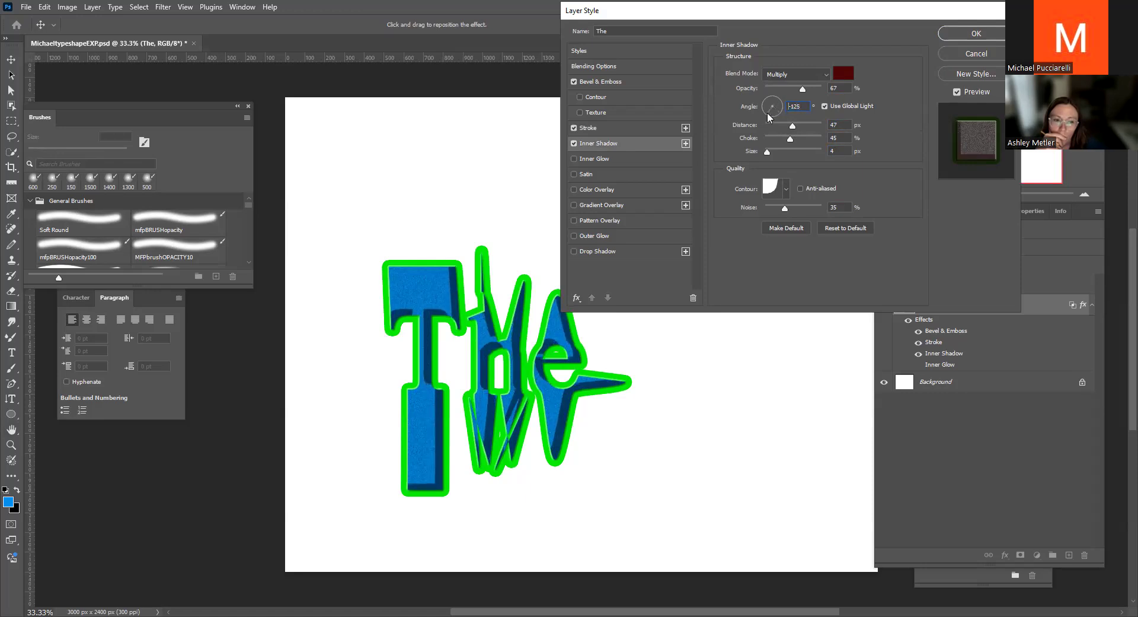
drag(770, 112, 778, 102)
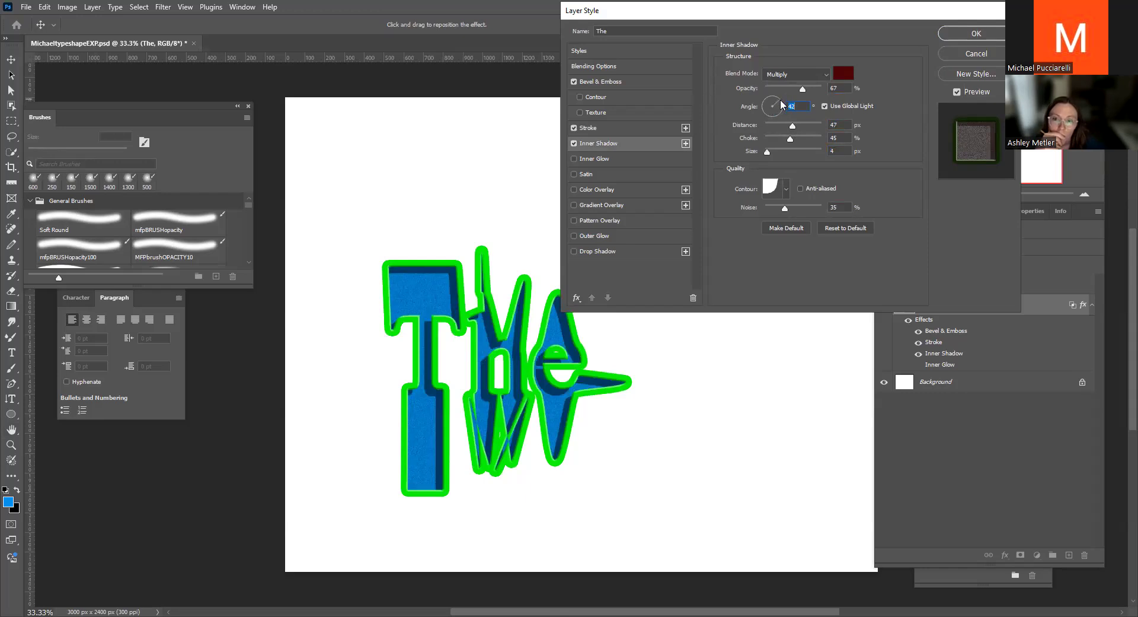
Rotate the inner shadow angle and reshape it to 13 px size and 39 px distance
drag(781, 104, 785, 112)
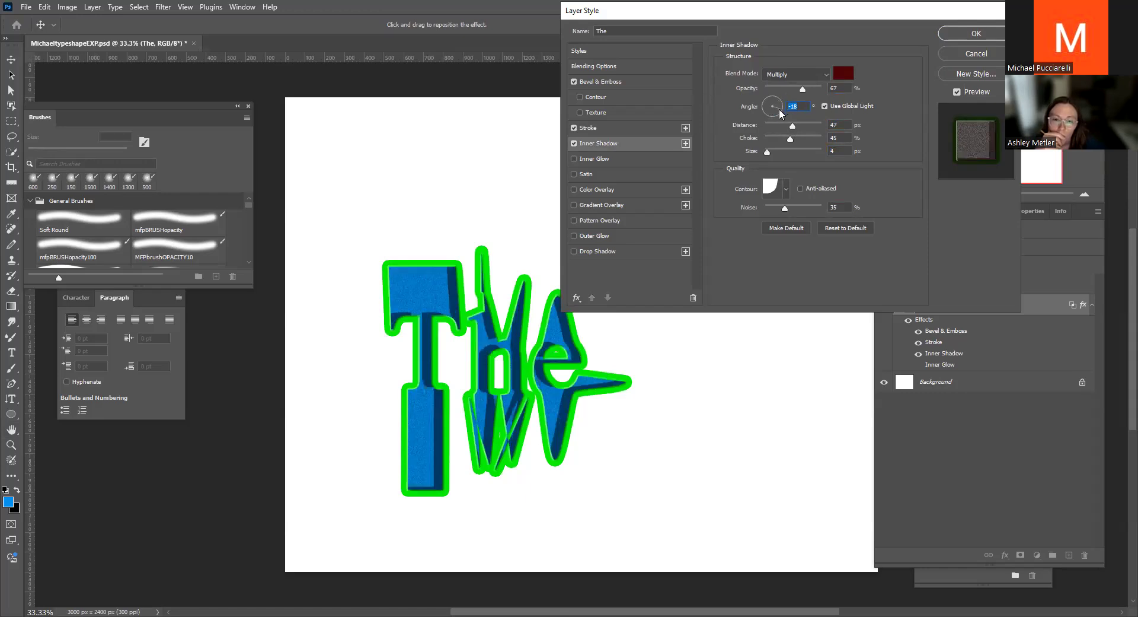
drag(779, 109, 773, 115)
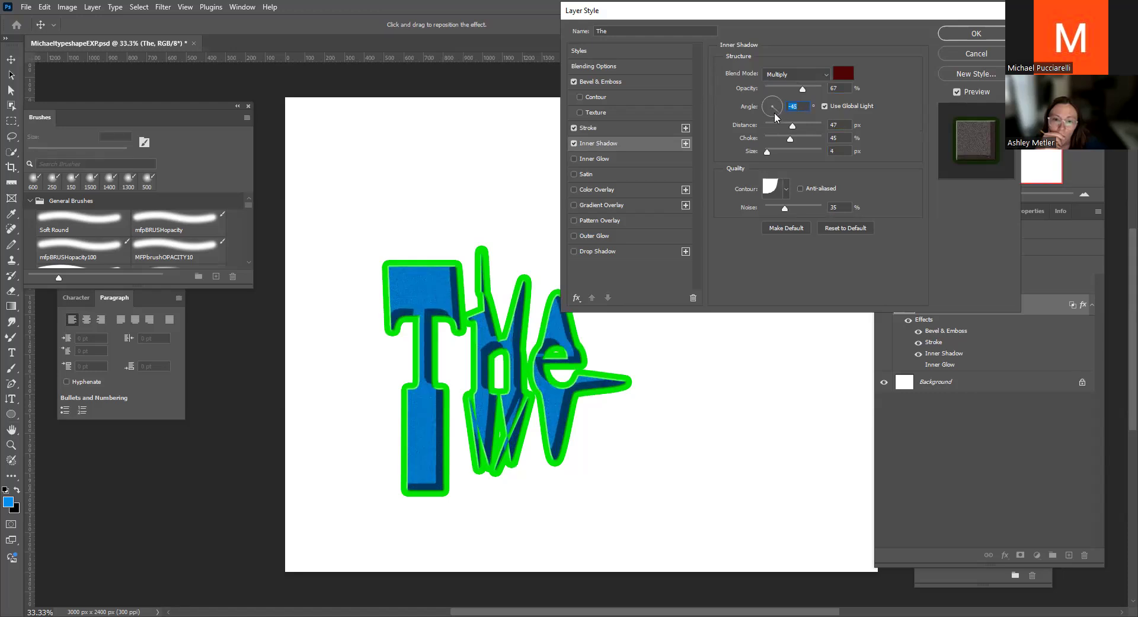
drag(778, 113, 775, 111)
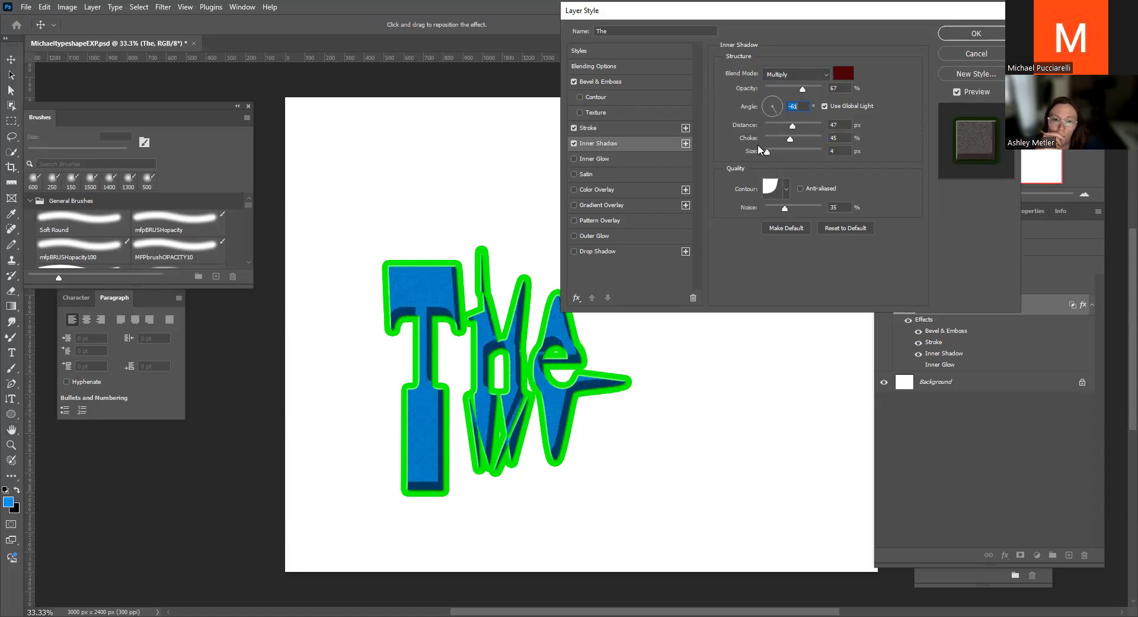
drag(767, 152, 803, 140)
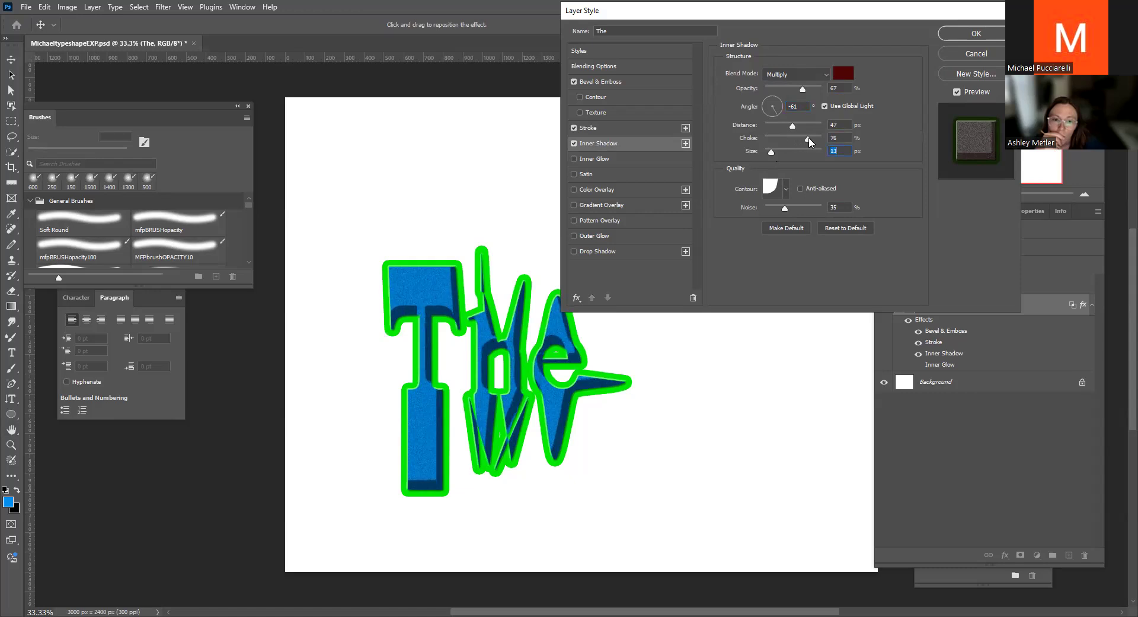
mouse_move(793, 126)
mouse_down()
mouse_move(779, 125)
mouse_move(788, 126)
mouse_up()
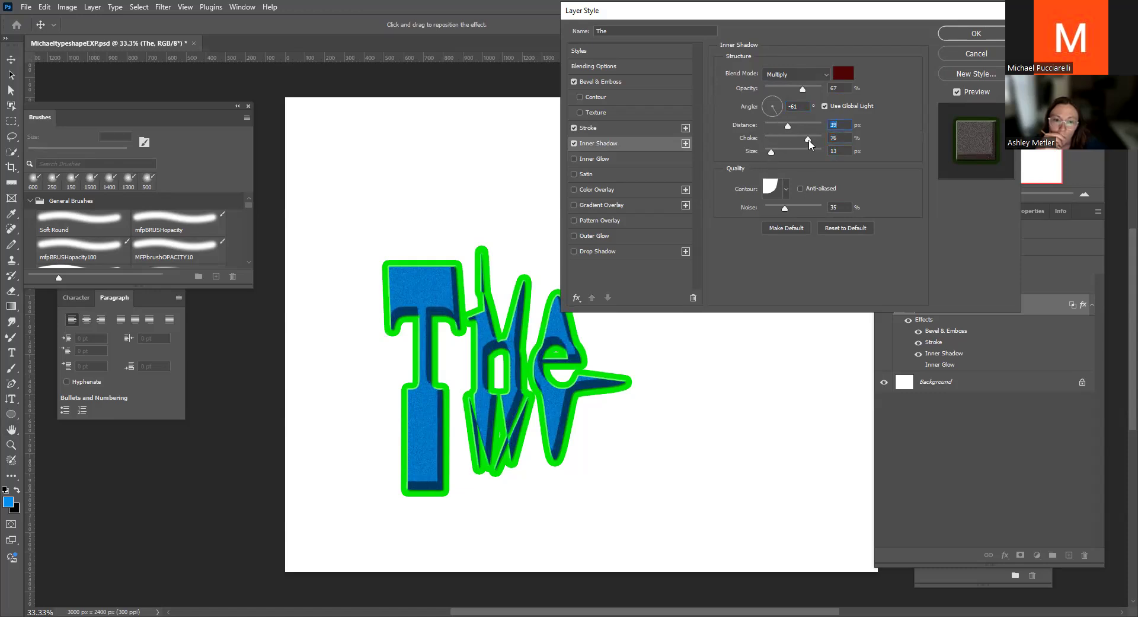
Set inner shadow opacity to 66% and angle to 148°, then apply the Layer Style
drag(804, 88, 826, 90)
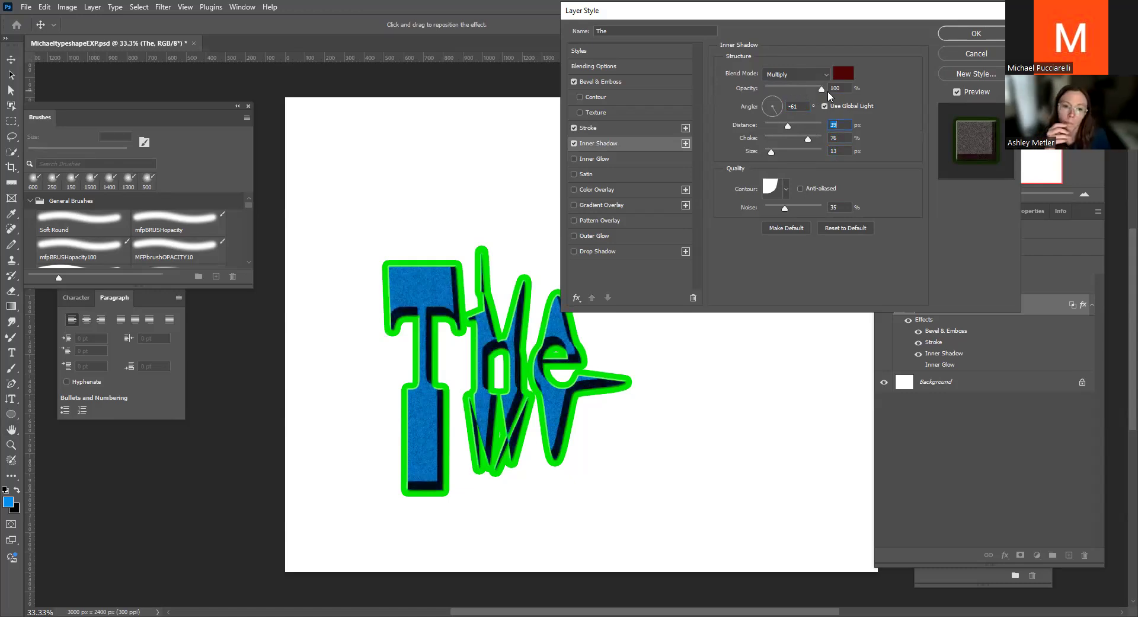
mouse_move(822, 90)
mouse_down()
mouse_move(796, 92)
mouse_move(836, 88)
mouse_up()
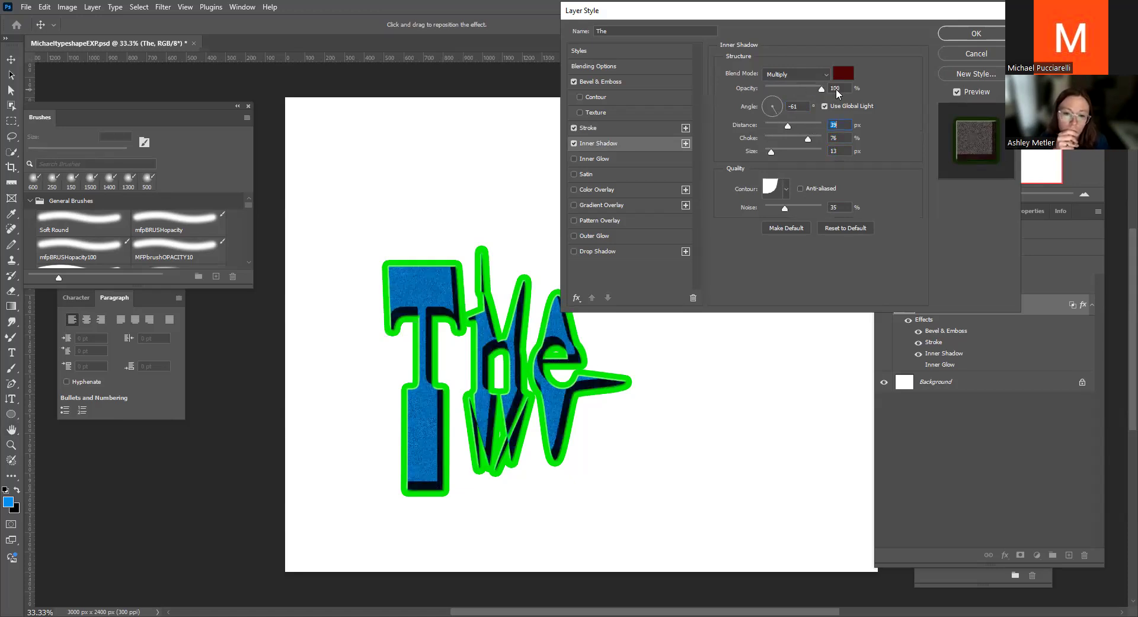
drag(835, 89, 814, 93)
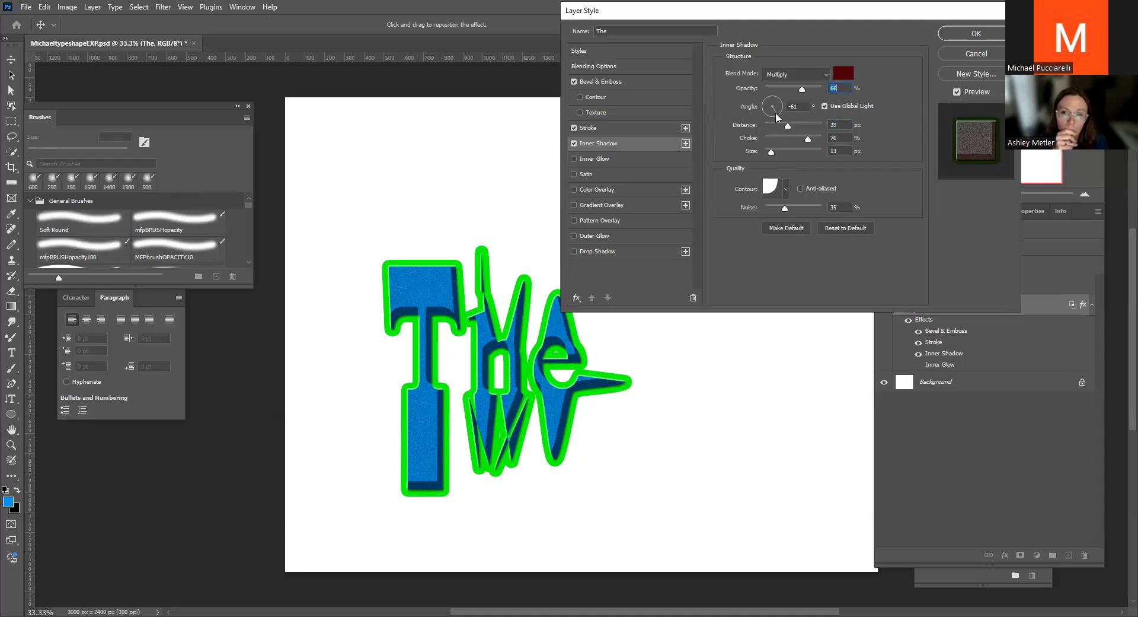
key(Tab)
drag(774, 116, 762, 109)
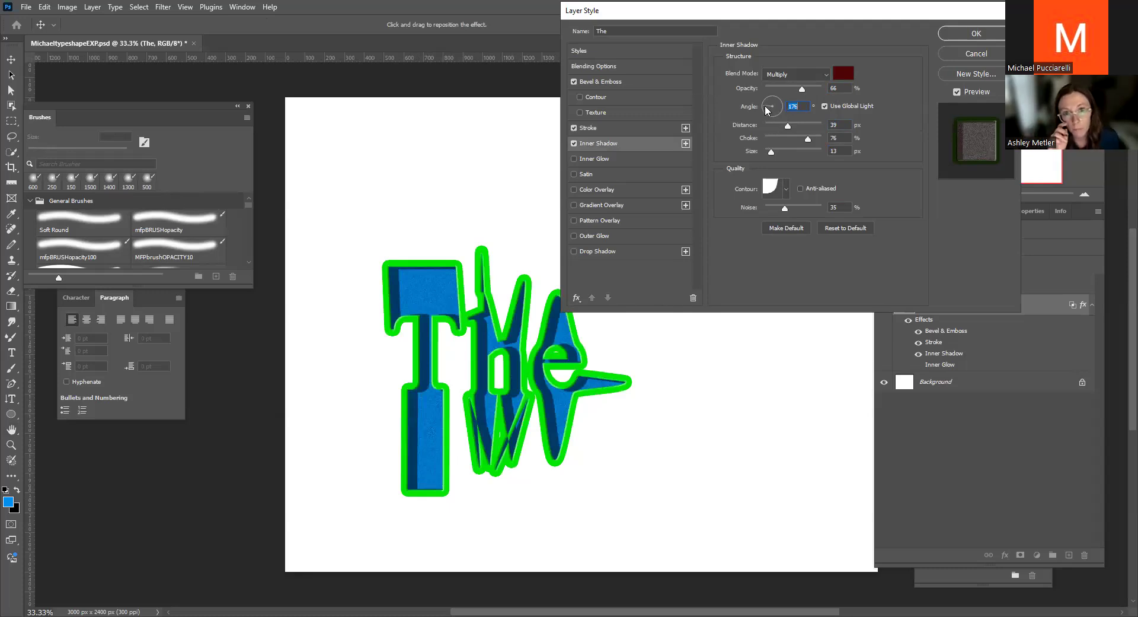
drag(766, 109, 775, 94)
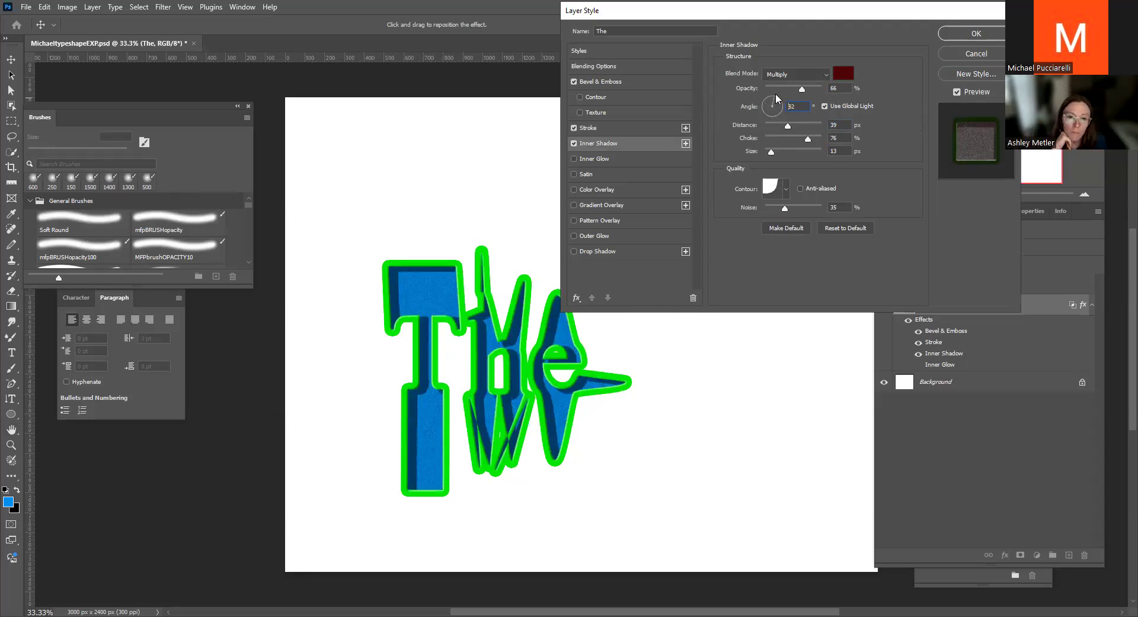
click(770, 102)
click(770, 105)
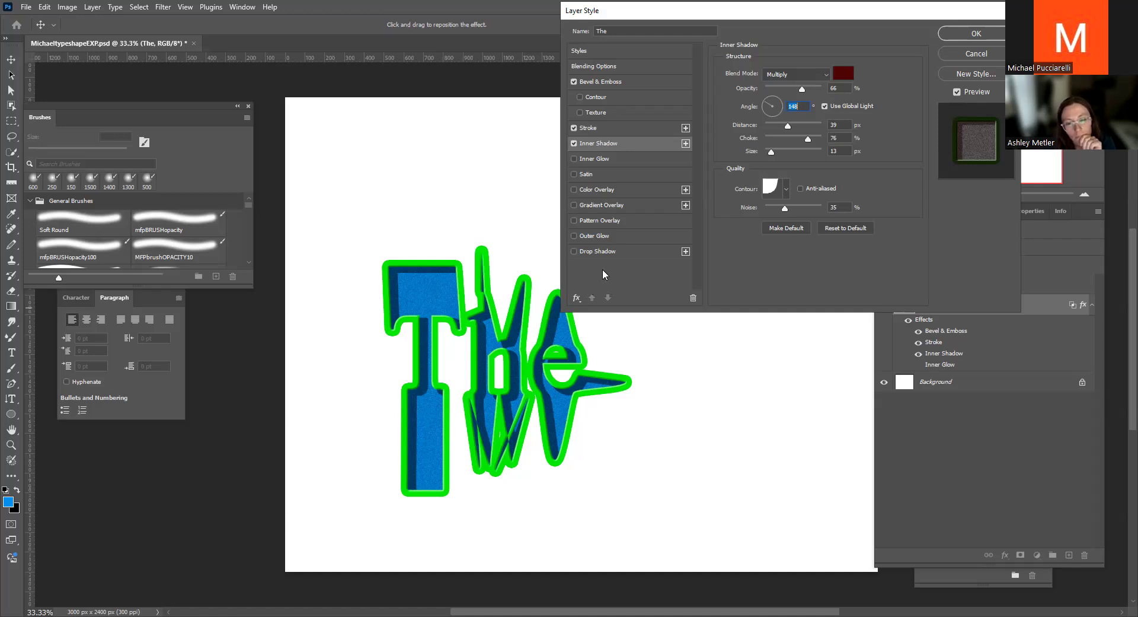
click(972, 34)
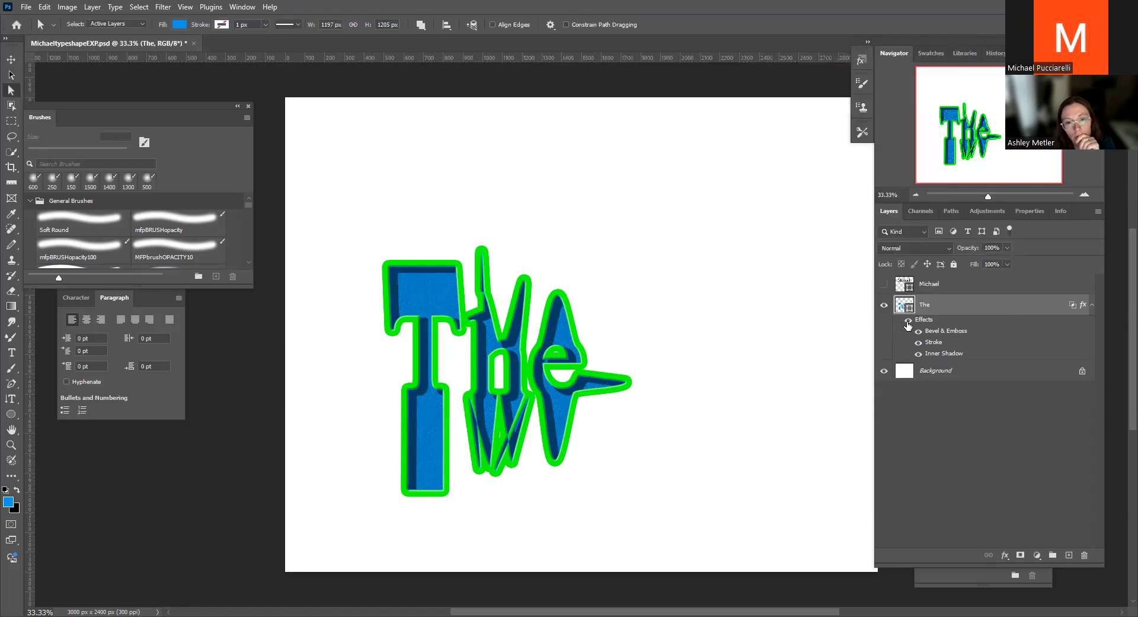
Compare The with and without its effects, then save MichaeltypeshapeEXP.psd
click(907, 322)
click(908, 321)
click(908, 321)
click(908, 321)
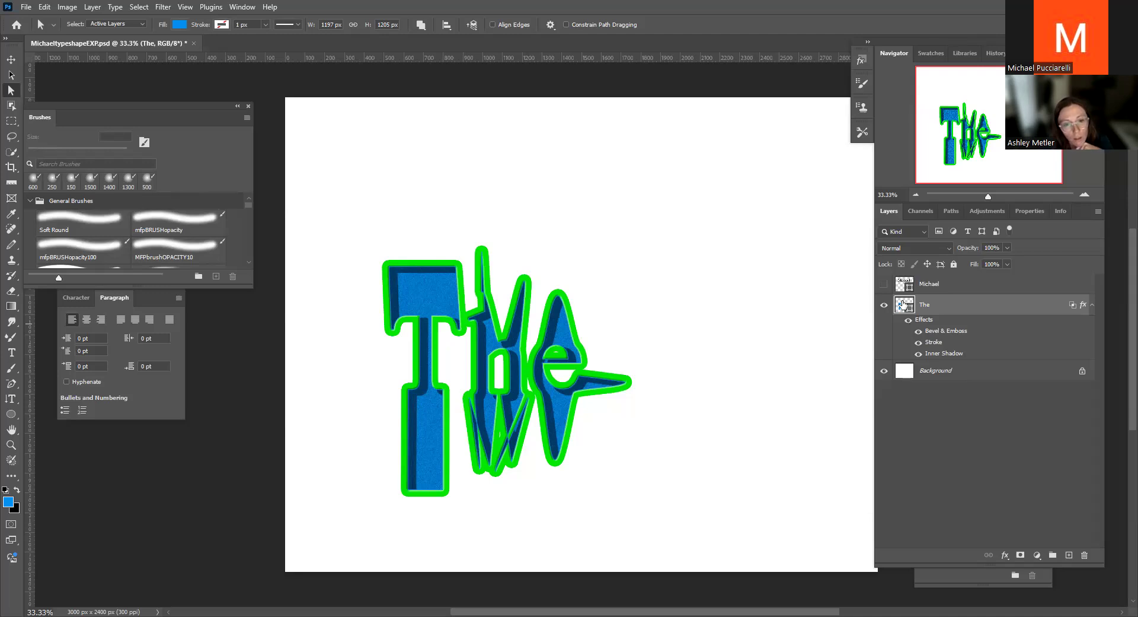
key(ctrl+s)
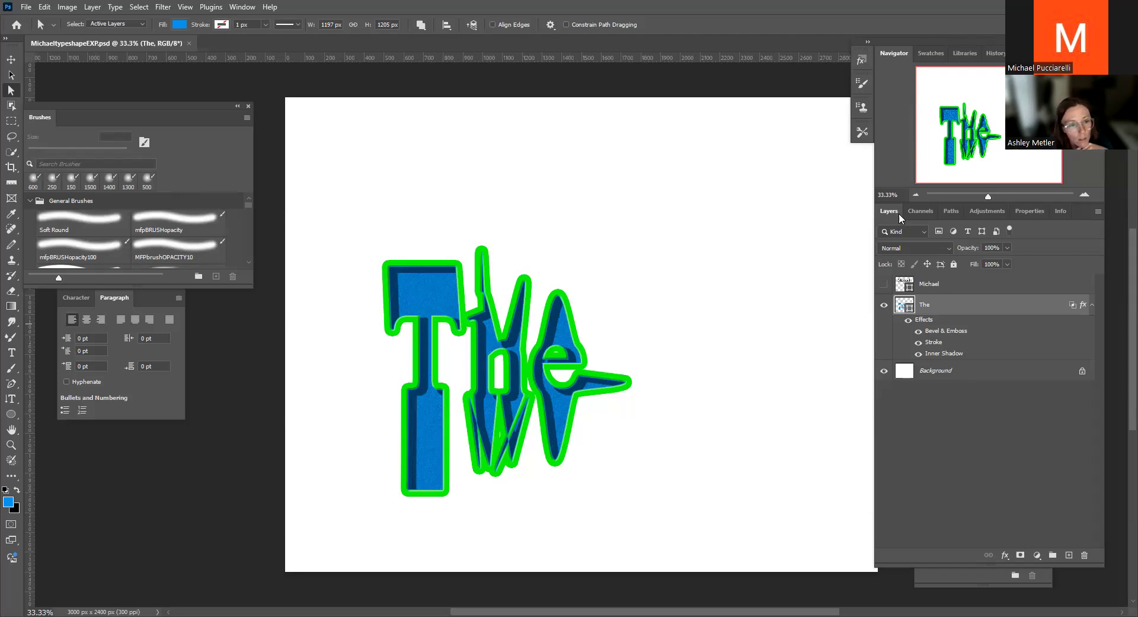
click(884, 283)
click(909, 285)
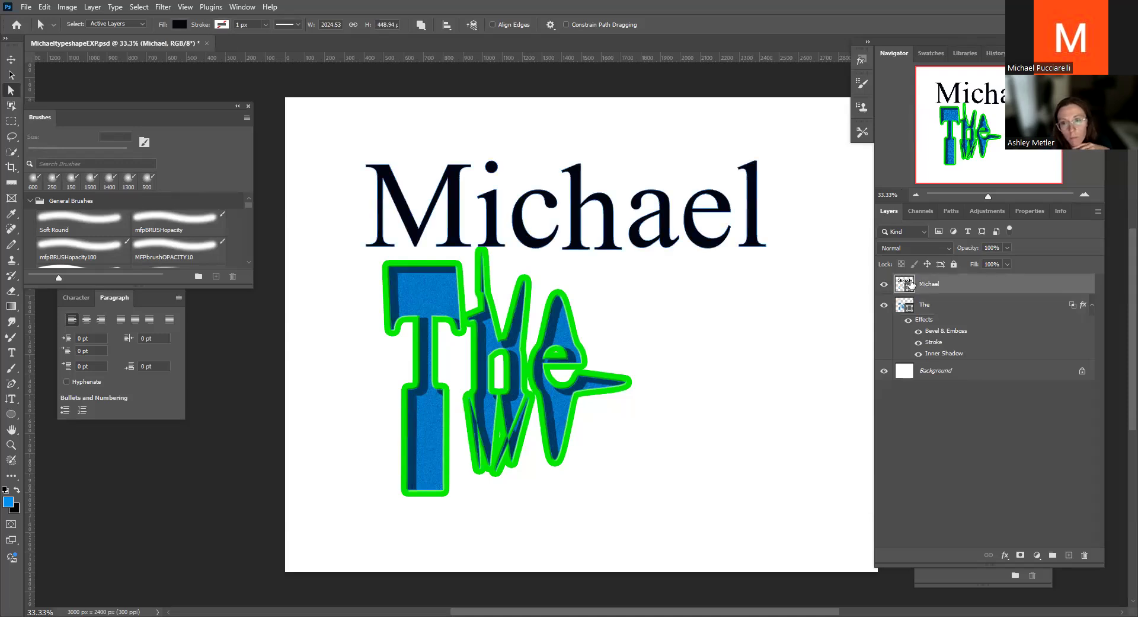
click(904, 309)
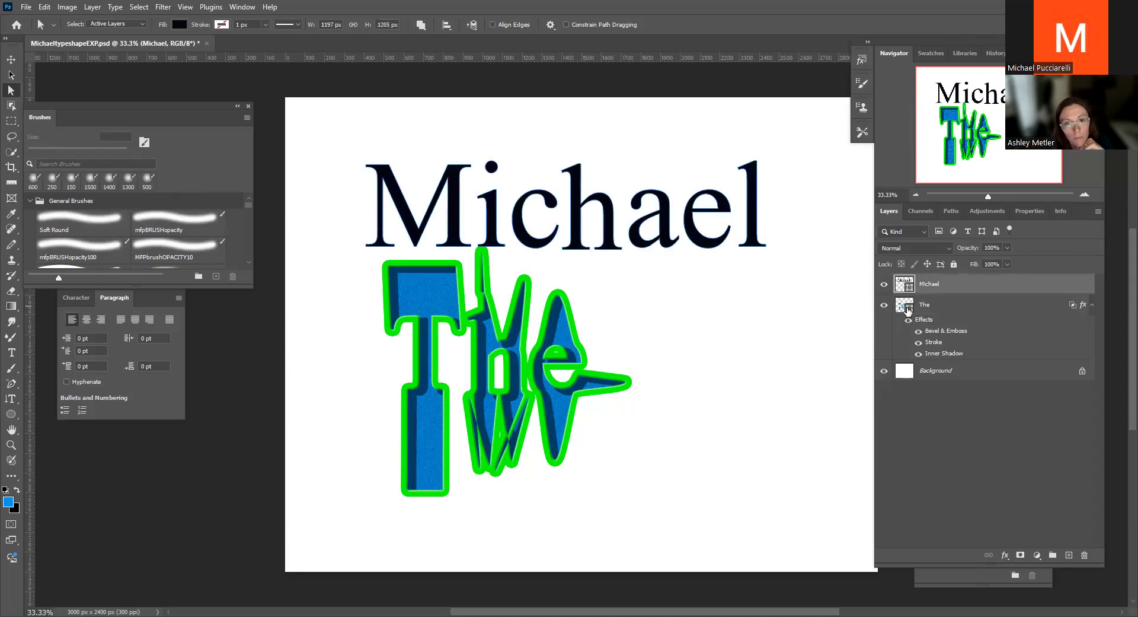
click(11, 59)
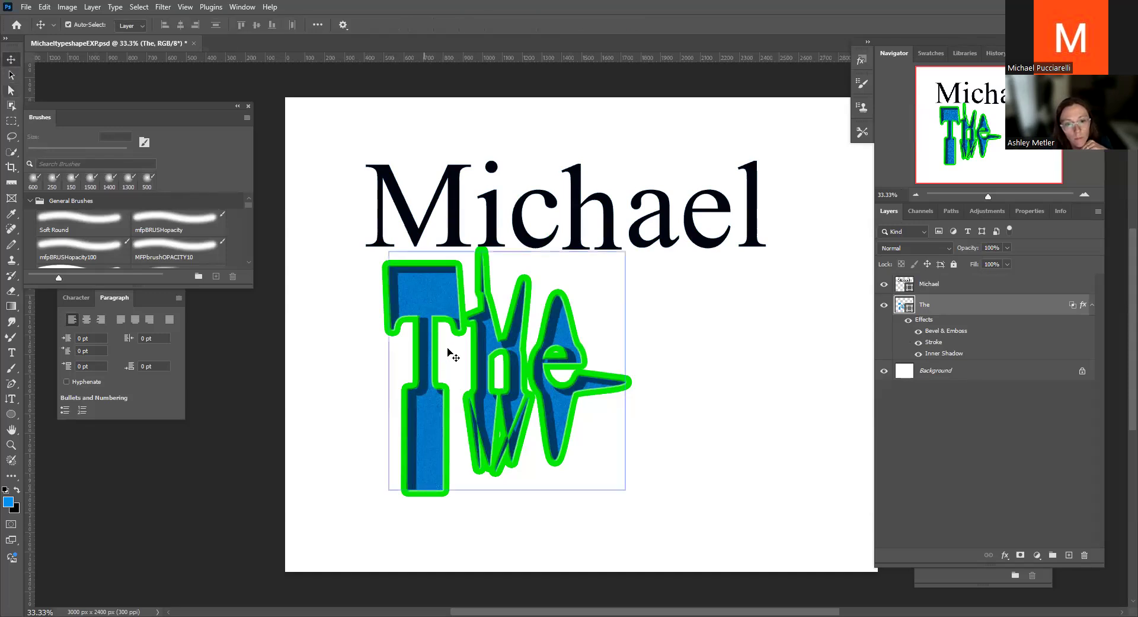
drag(449, 352, 474, 421)
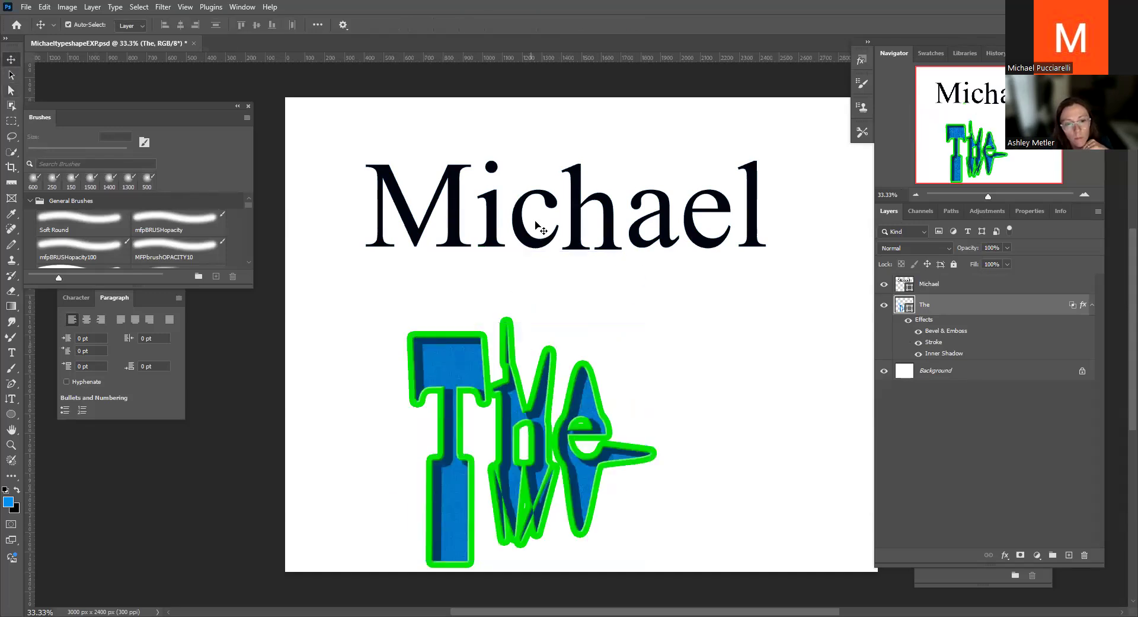
click(921, 286)
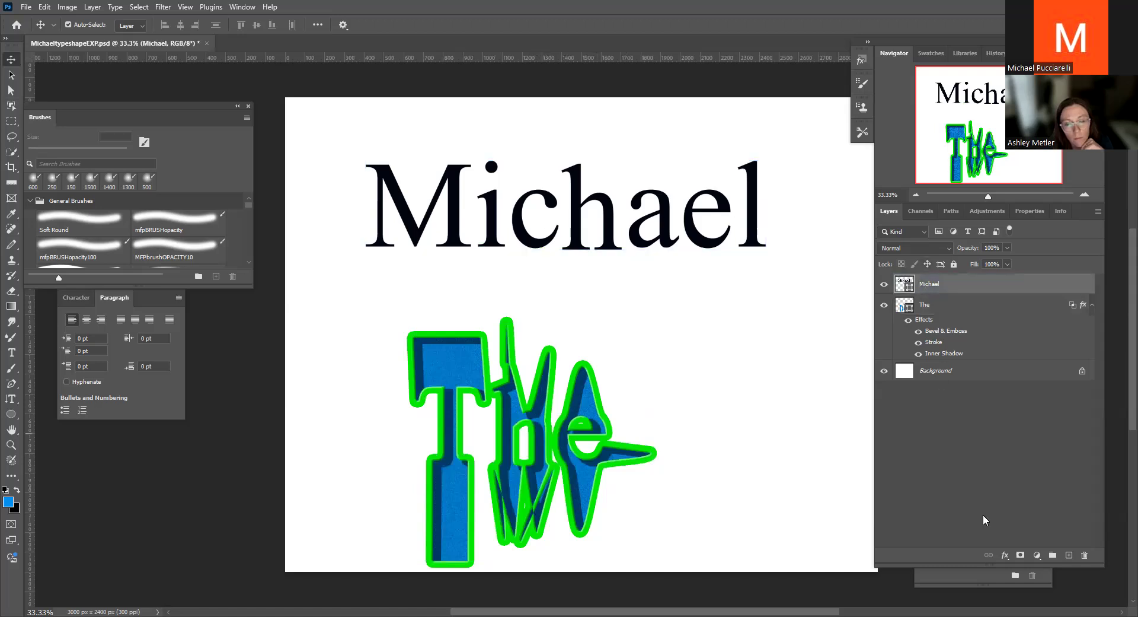
click(1007, 555)
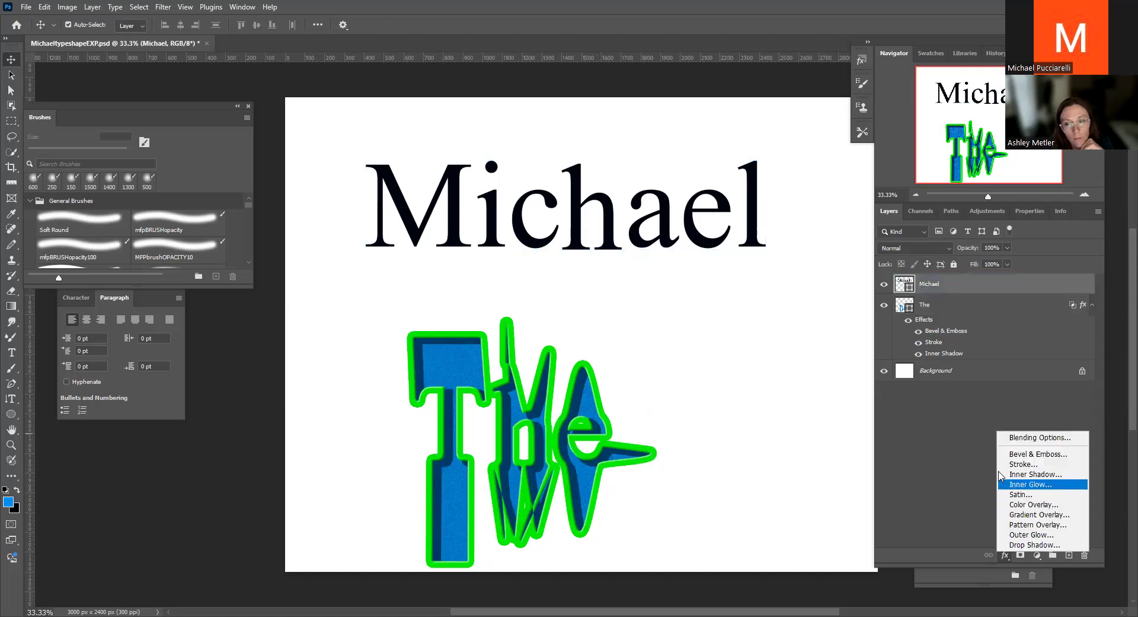
click(1020, 437)
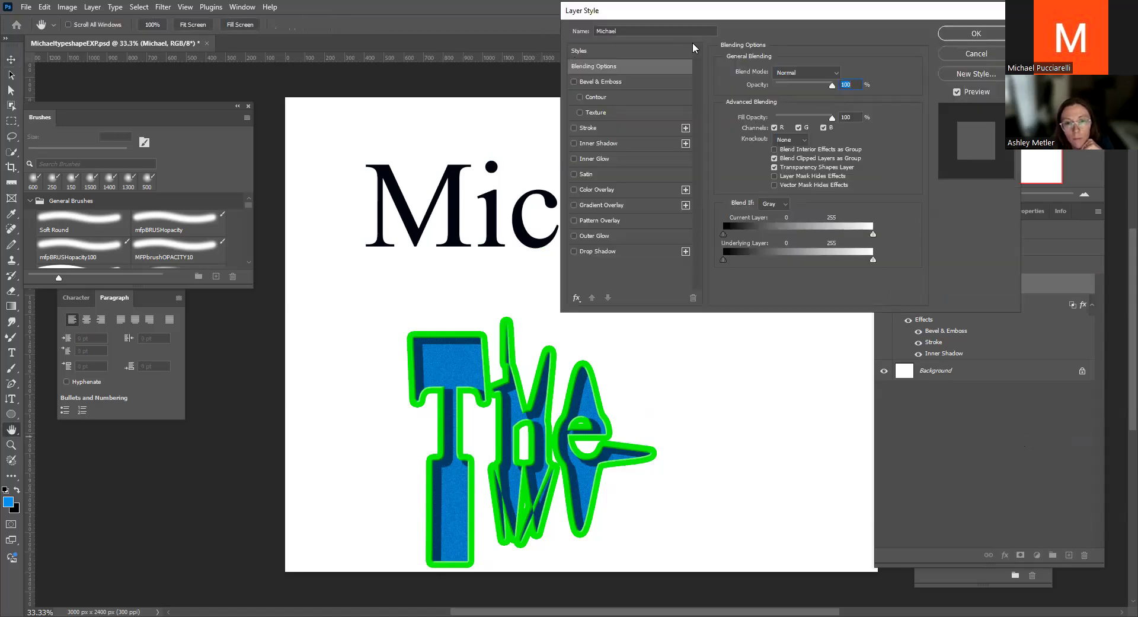
click(606, 142)
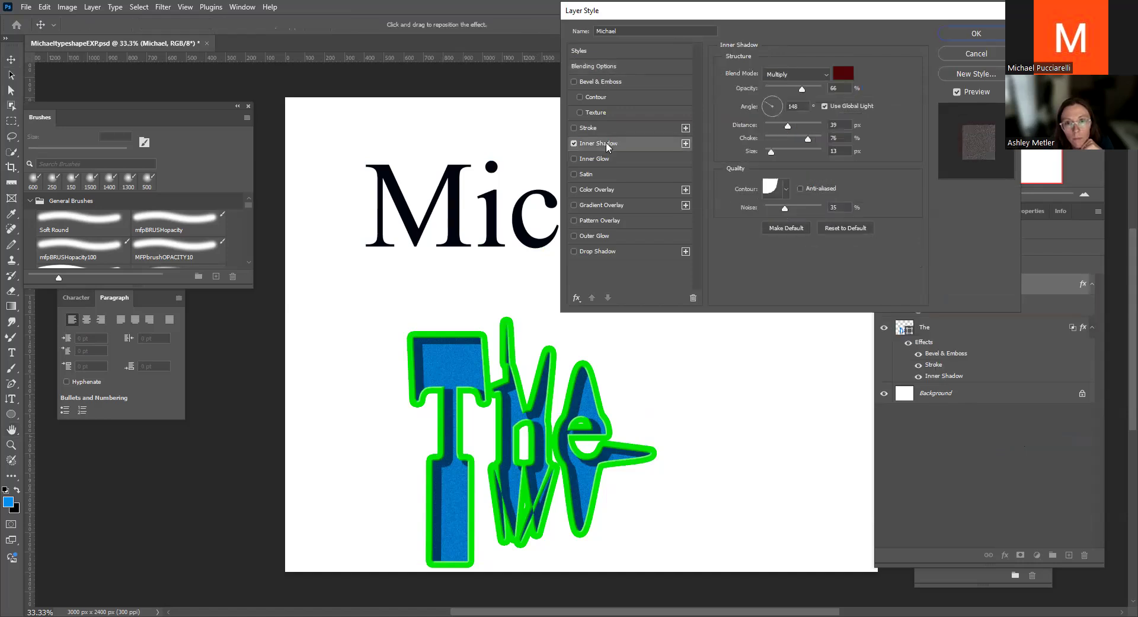
click(973, 33)
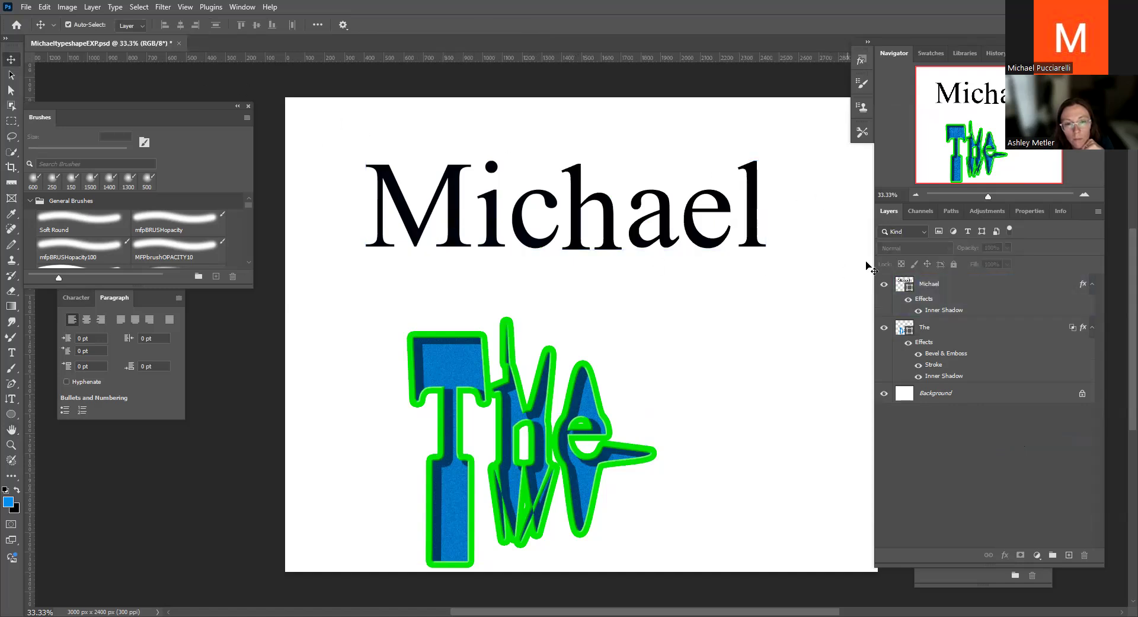
click(925, 285)
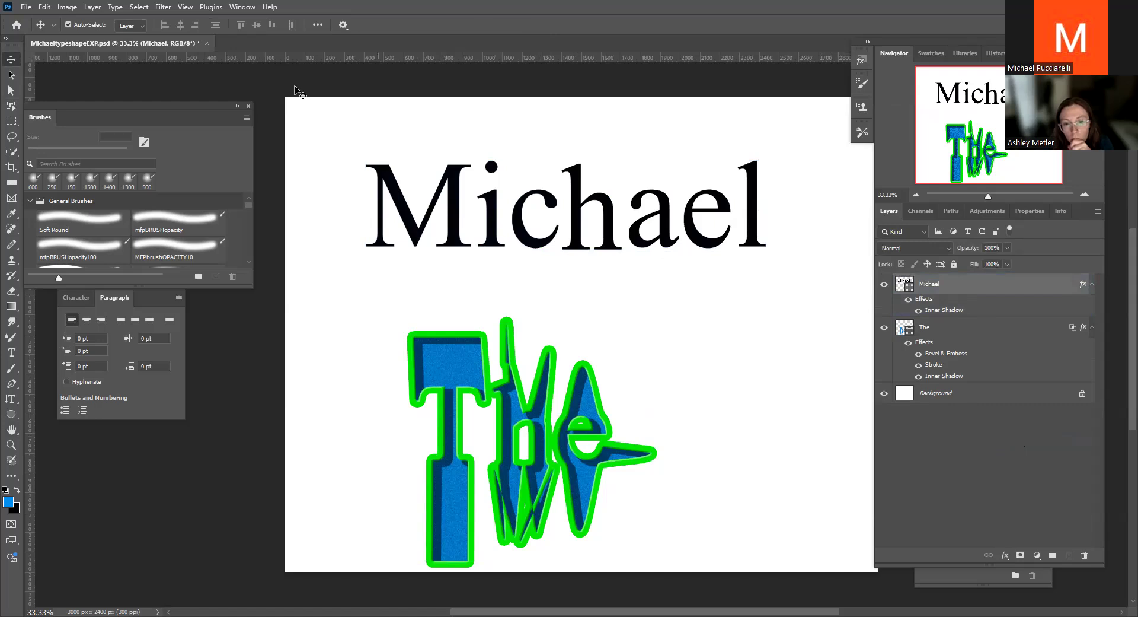
click(508, 229)
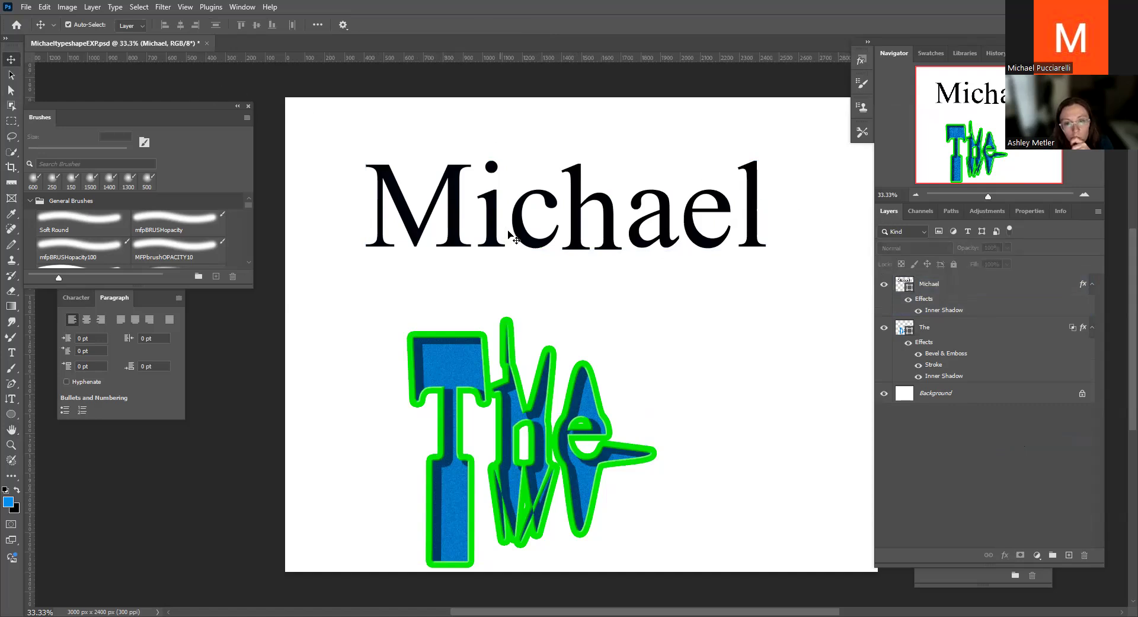
click(494, 222)
click(437, 213)
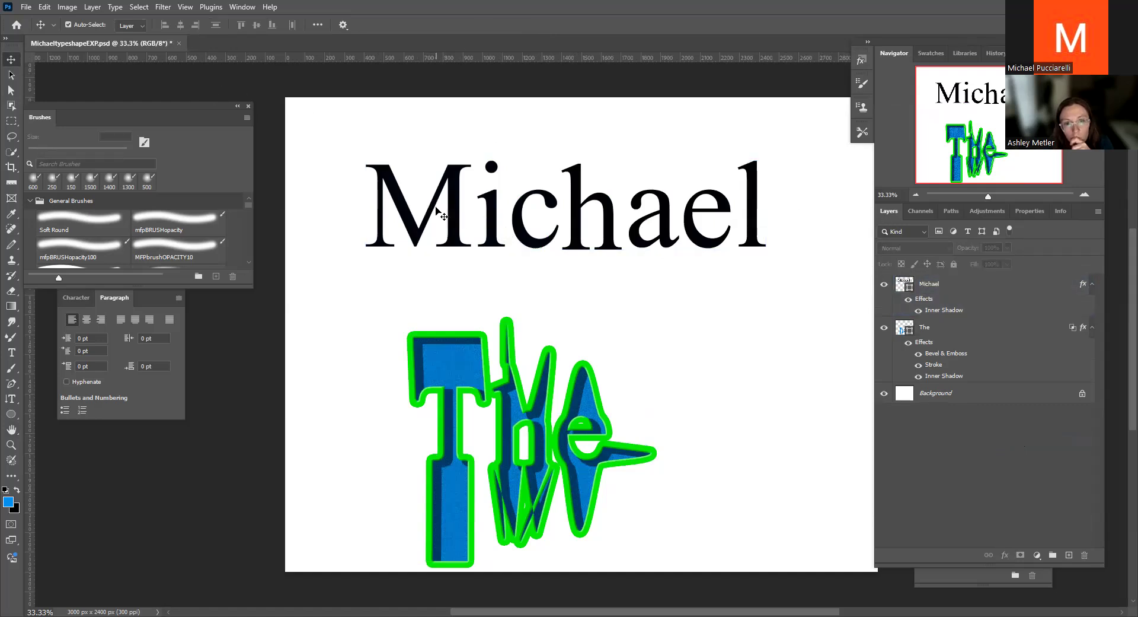
click(436, 214)
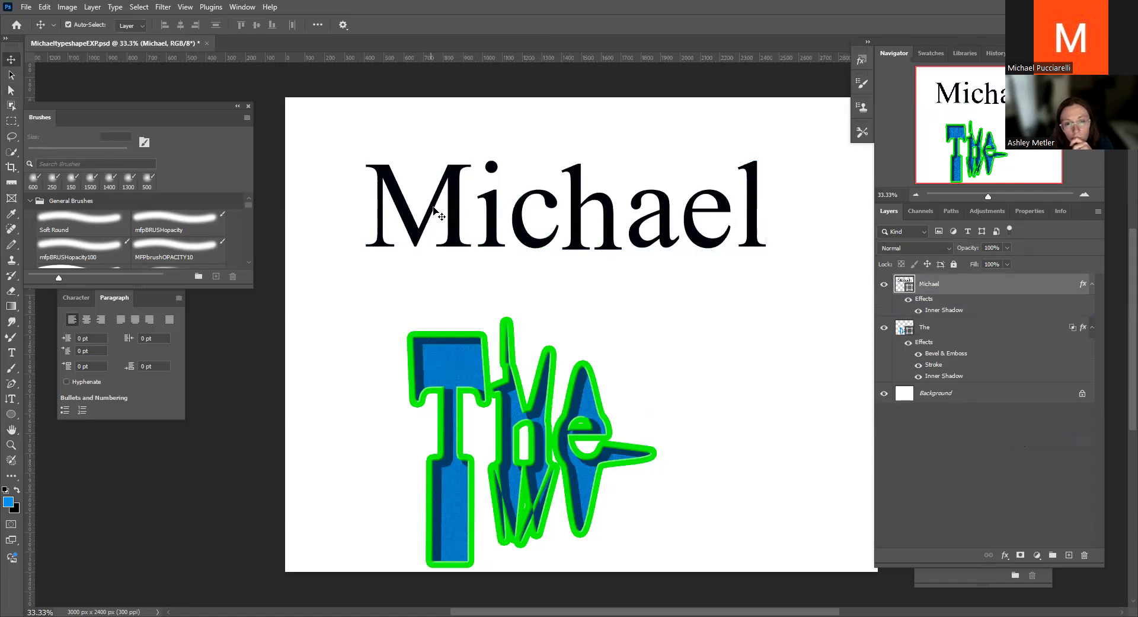
click(436, 213)
click(930, 284)
click(926, 324)
click(918, 309)
Change the Michael text fill from black to light cyan-teal 76ebdf
double_click(906, 288)
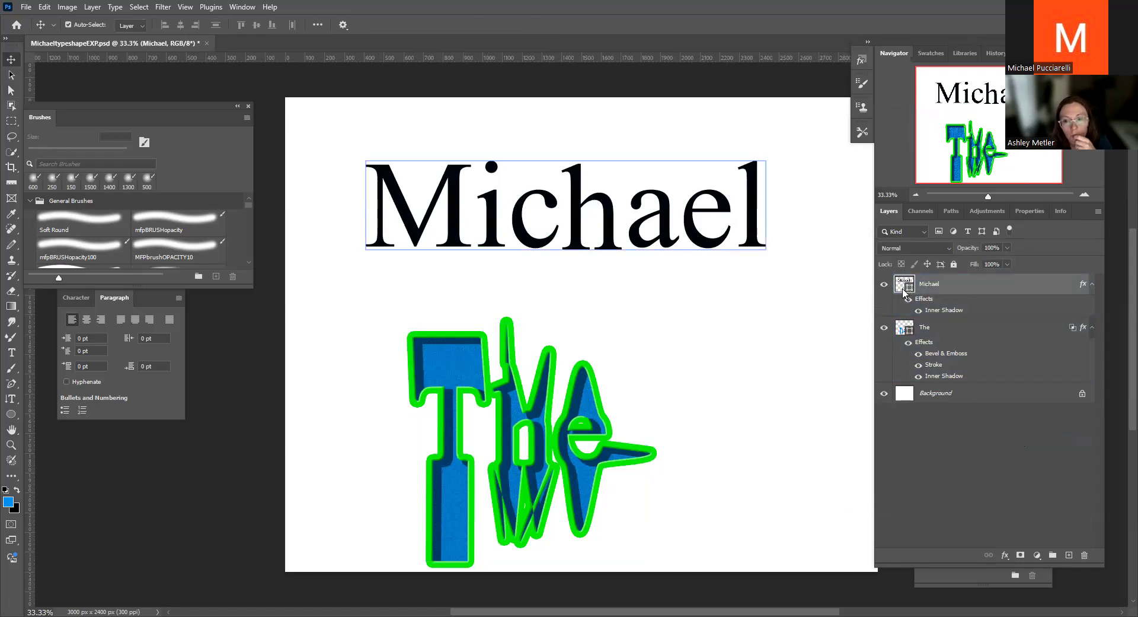
click(792, 325)
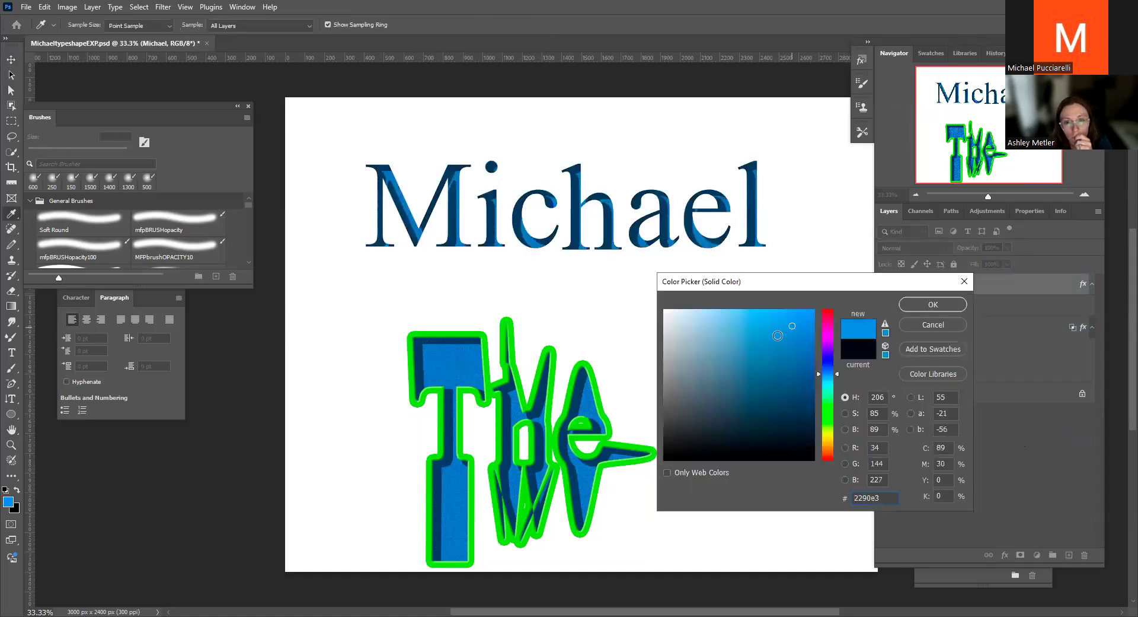
click(688, 356)
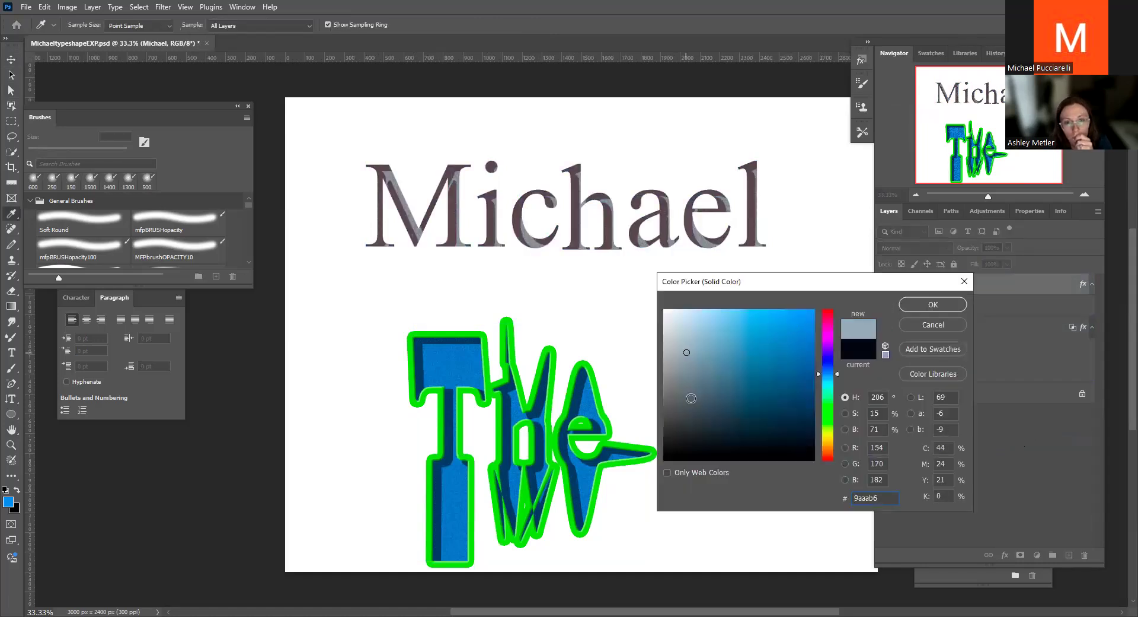
click(689, 401)
click(805, 320)
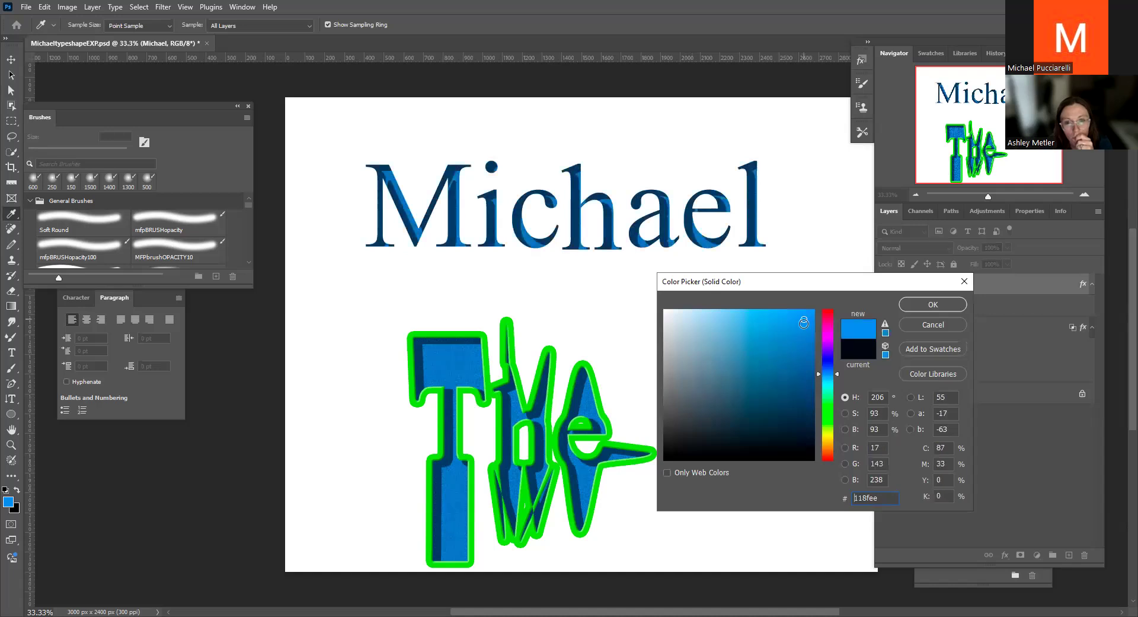
click(805, 353)
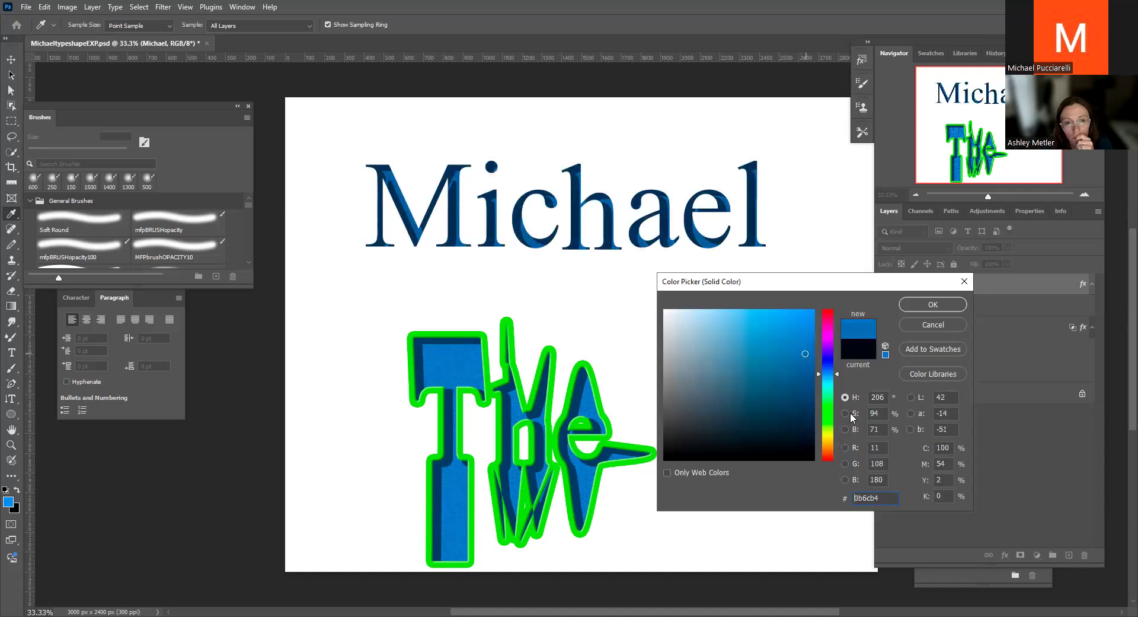
drag(832, 420, 830, 387)
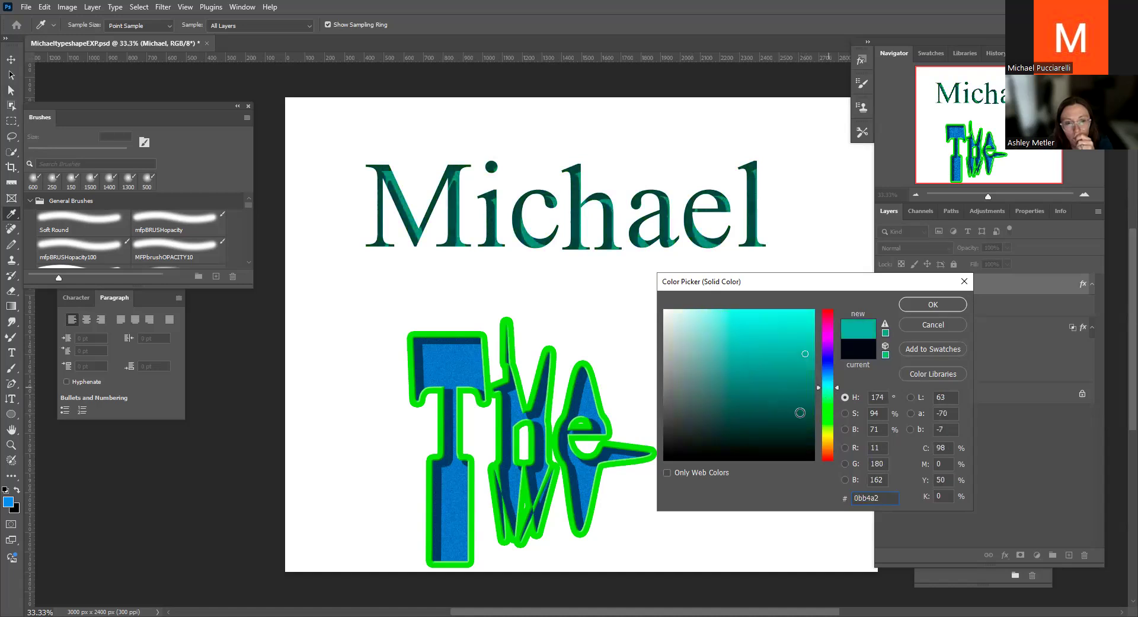
click(801, 412)
click(805, 390)
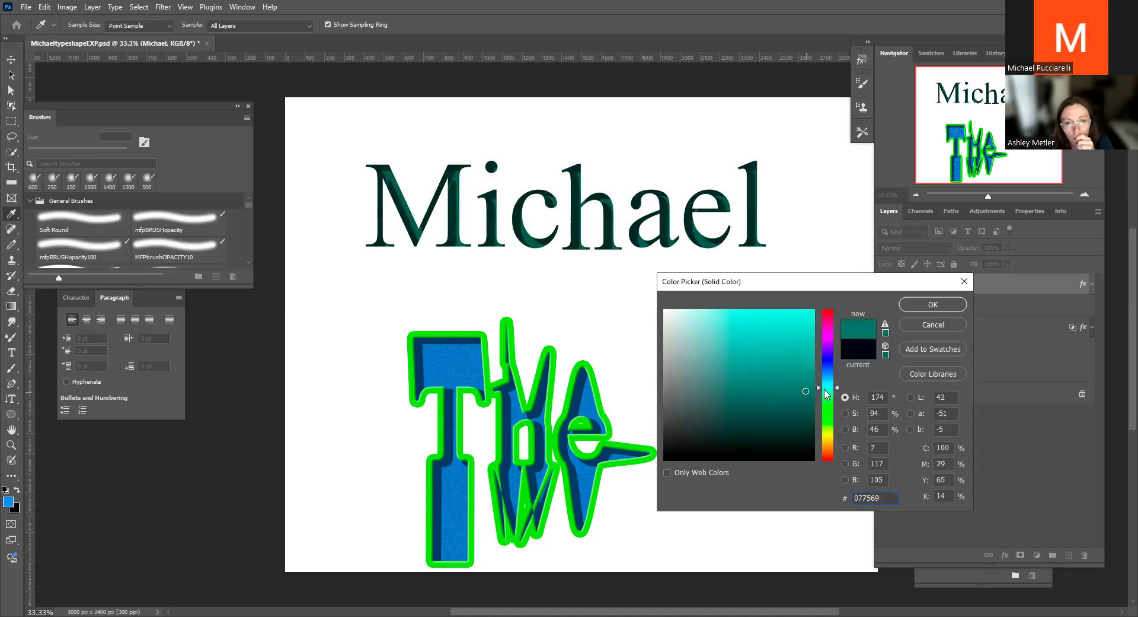
click(738, 321)
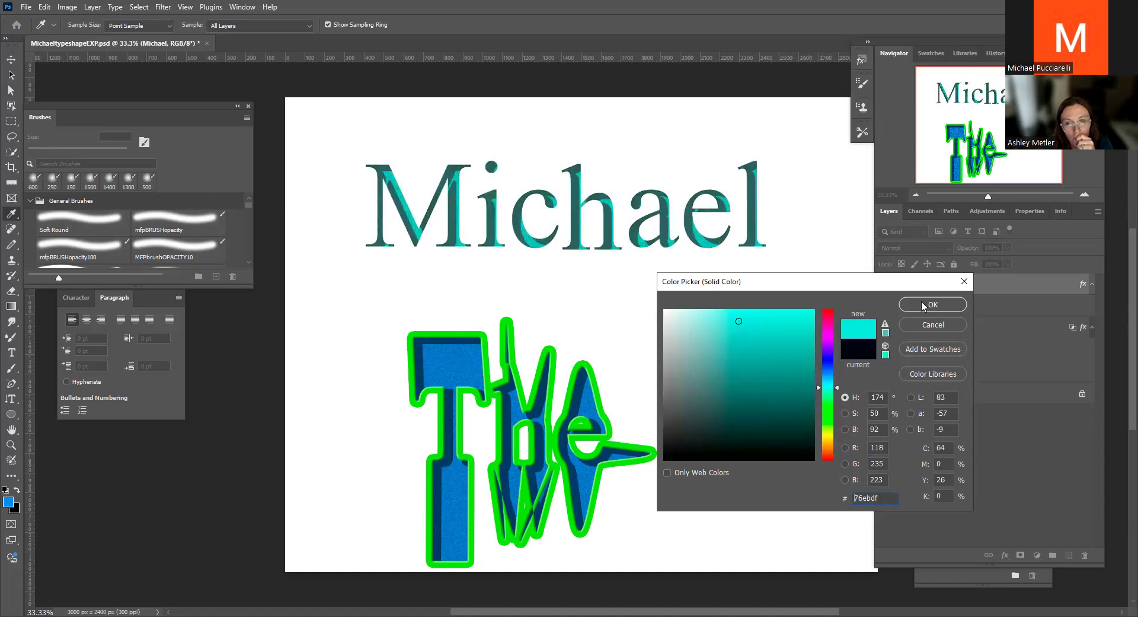
click(923, 305)
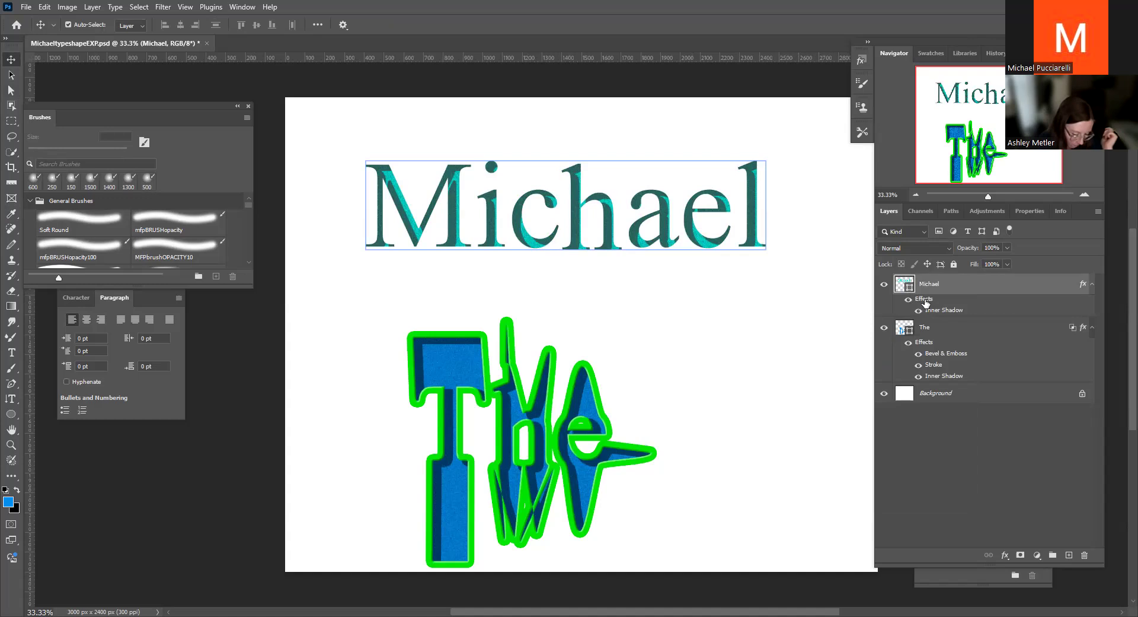
Rotate Michael's inner shadow angle to -143
double_click(926, 300)
click(597, 144)
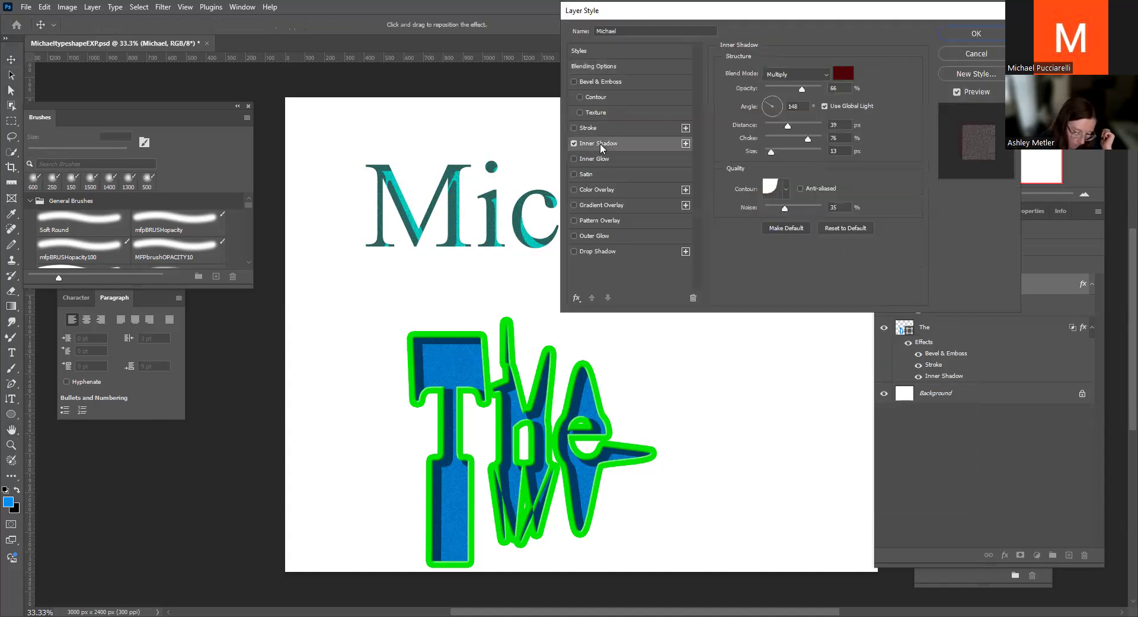
drag(779, 107, 762, 115)
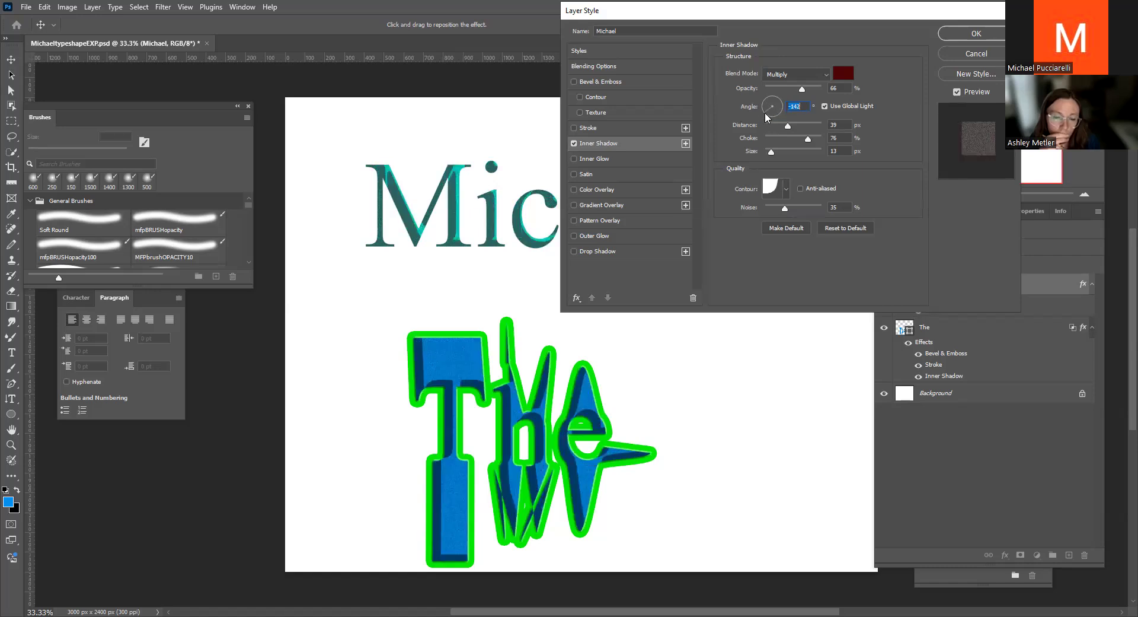
drag(761, 115, 773, 117)
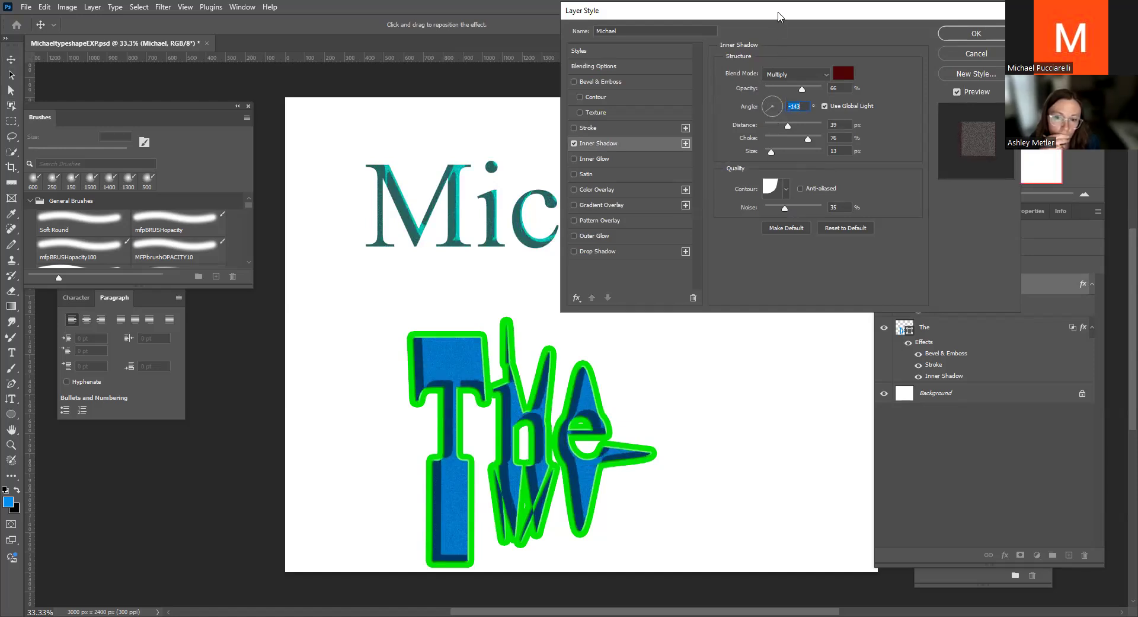
drag(901, 16, 1069, 24)
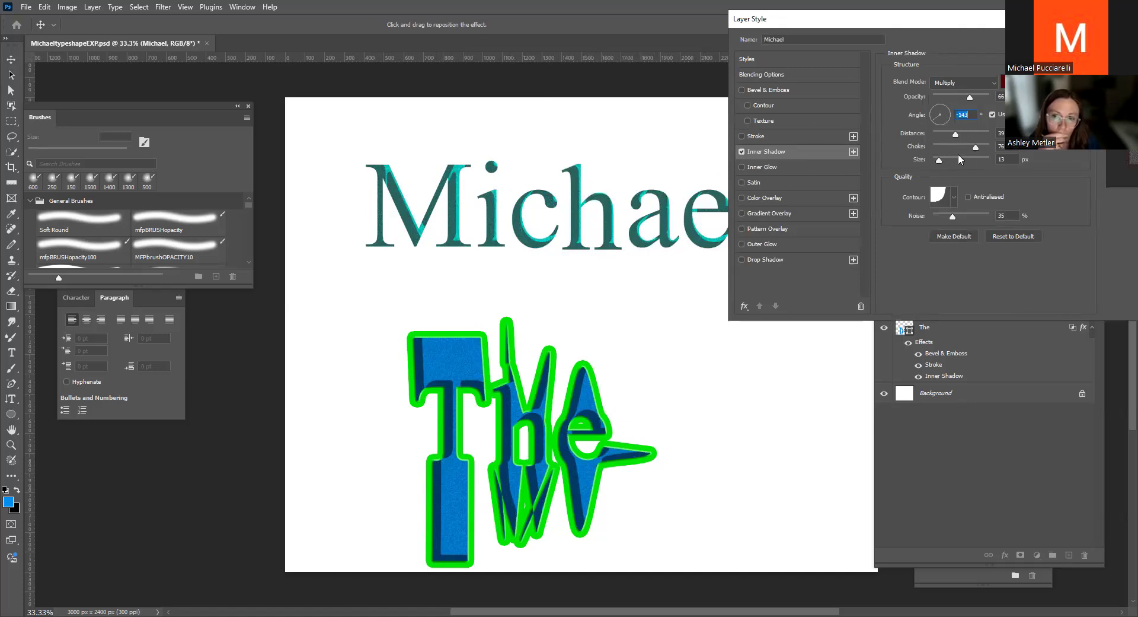
Set inner shadow size 0, choke 68 and distance 33, and enable a Stroke outline
mouse_move(938, 159)
mouse_down()
mouse_move(953, 160)
mouse_move(936, 160)
mouse_up()
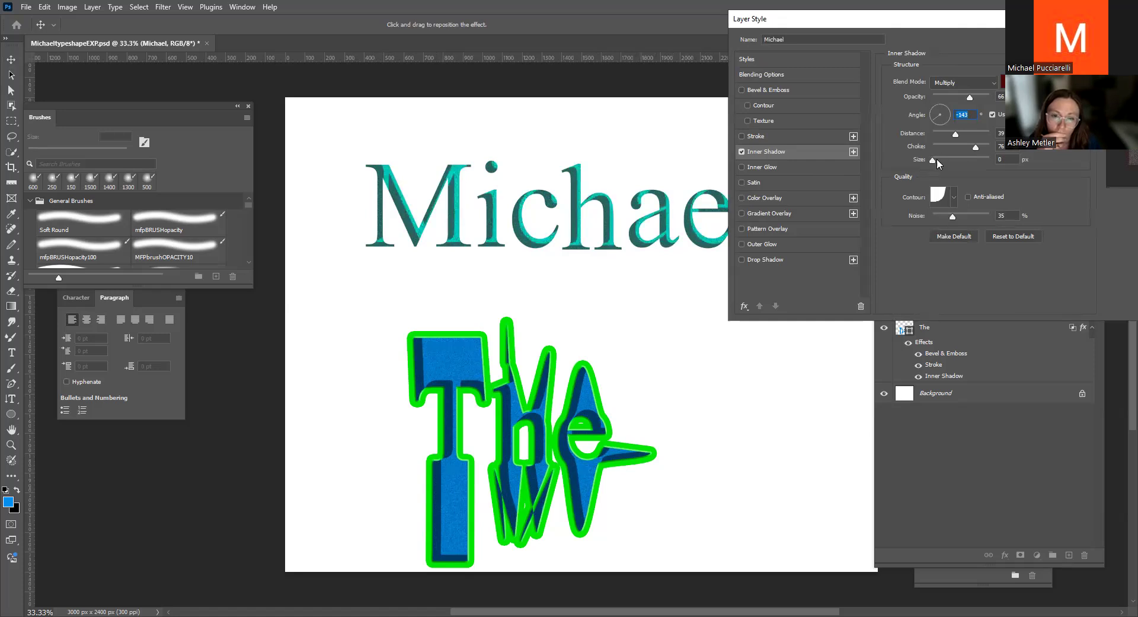
click(919, 162)
mouse_move(973, 149)
mouse_down()
mouse_move(932, 159)
mouse_move(951, 139)
mouse_up()
click(969, 147)
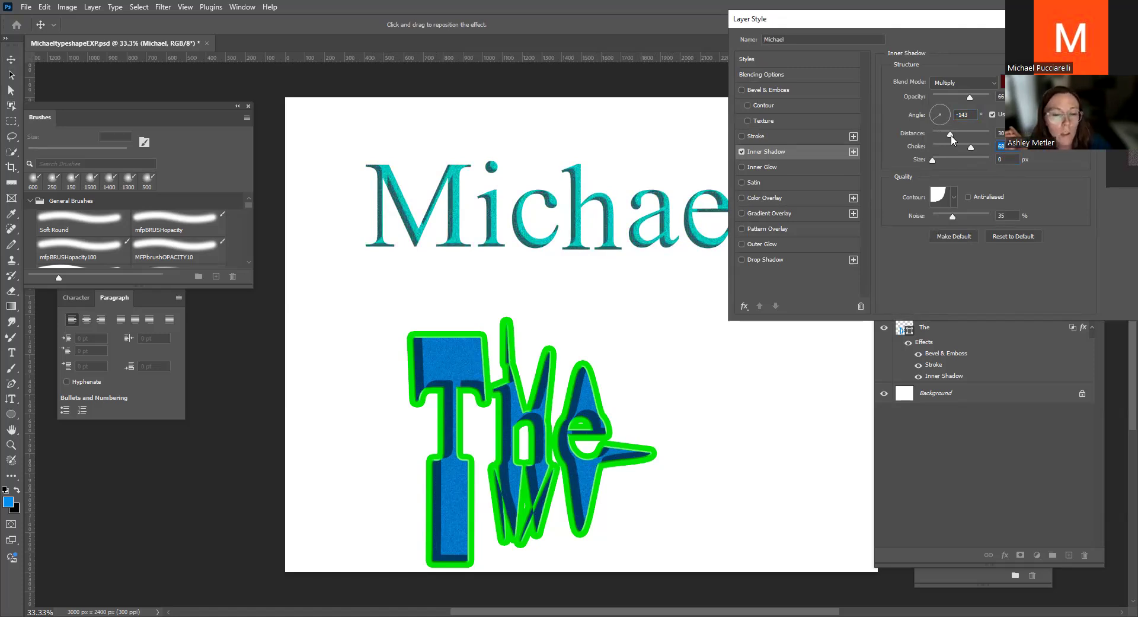
drag(951, 138, 953, 139)
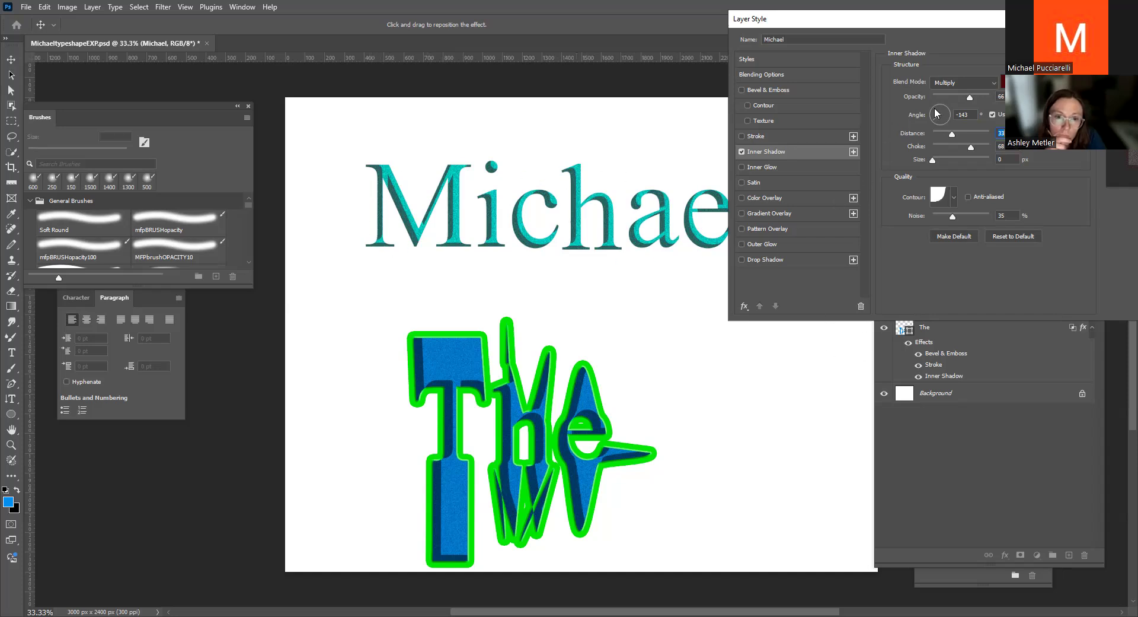
click(754, 137)
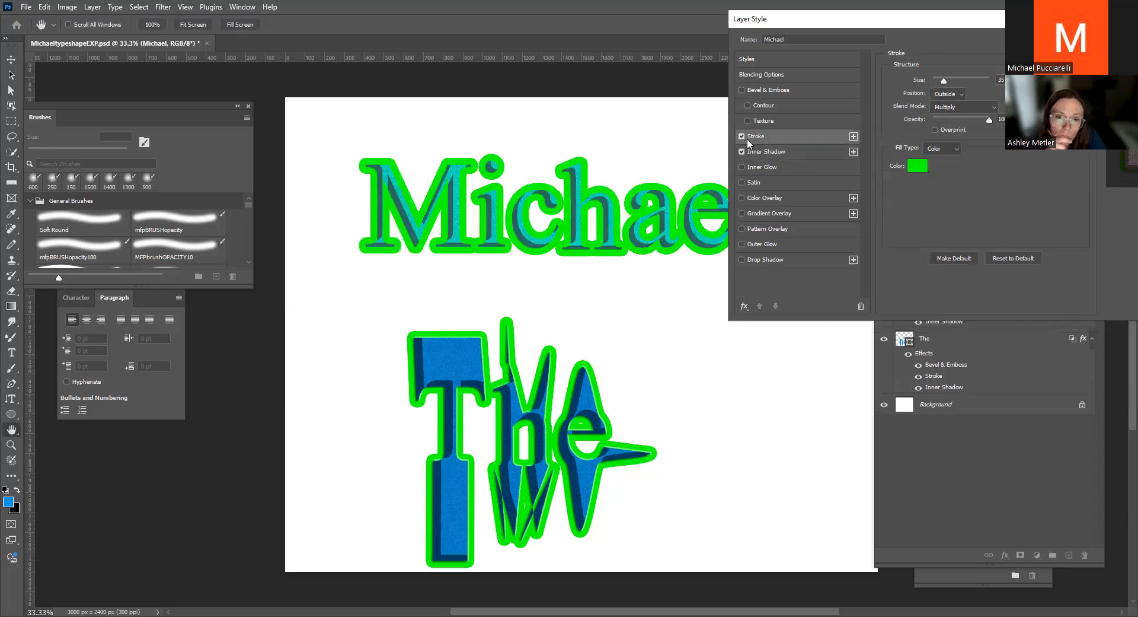
Set Michael's stroke to 17 px blue 186ae4, apply the style, and save
click(1002, 79)
text(1)
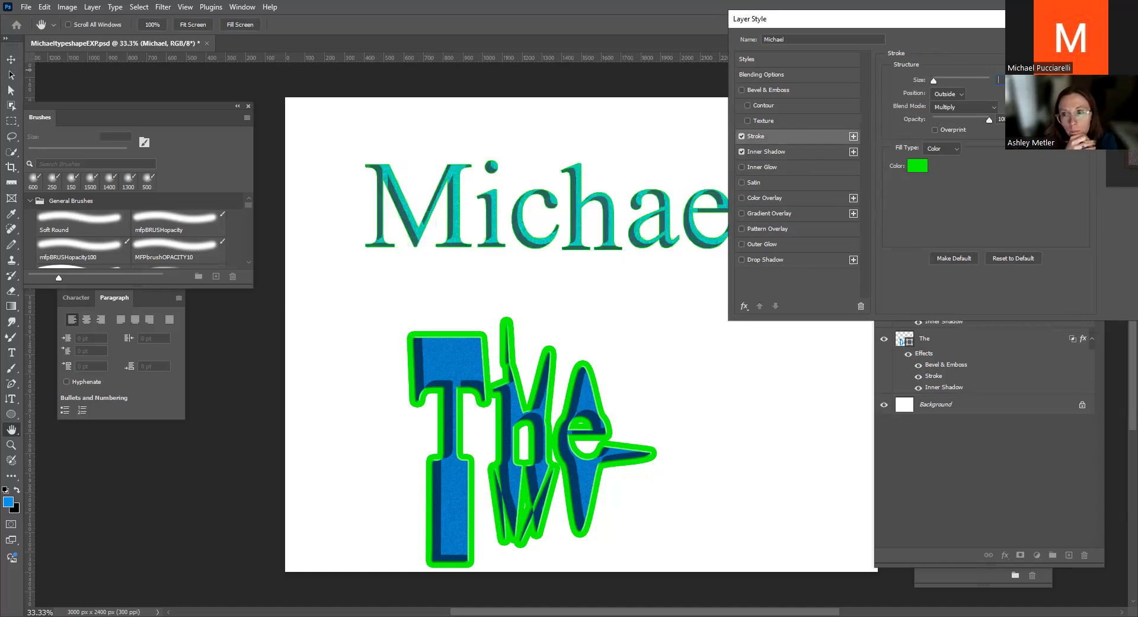
text(7)
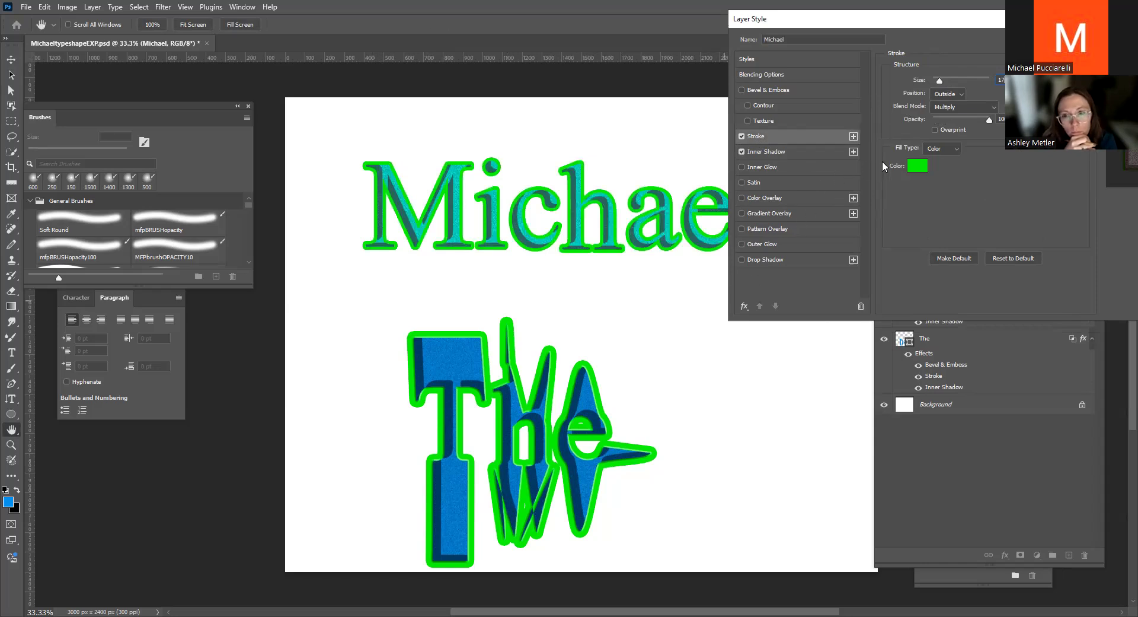
click(918, 167)
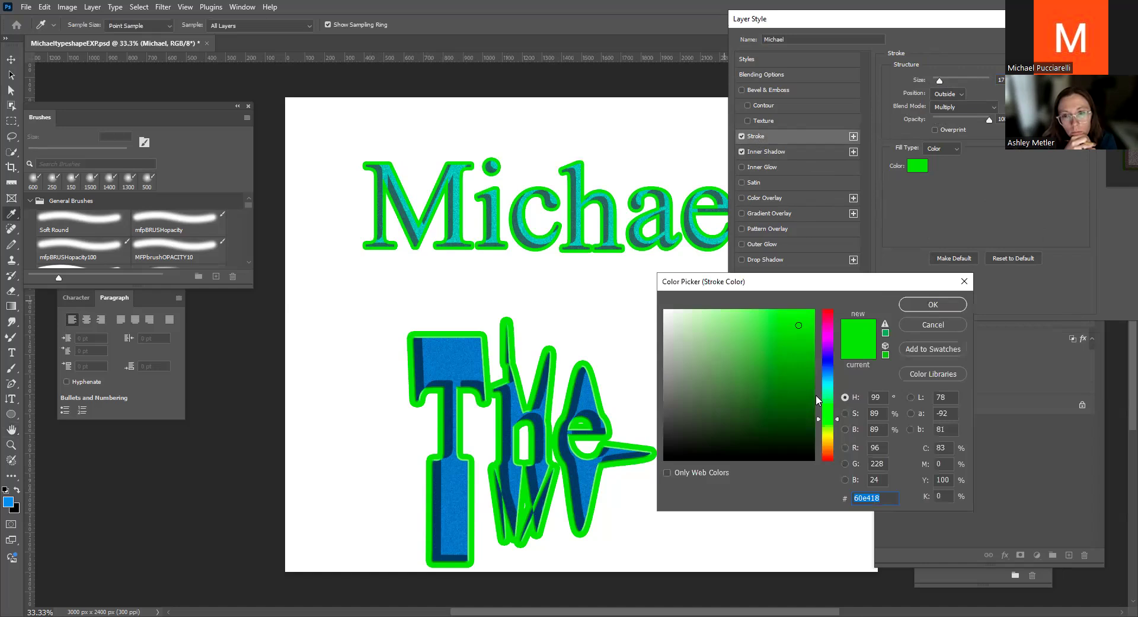
click(828, 359)
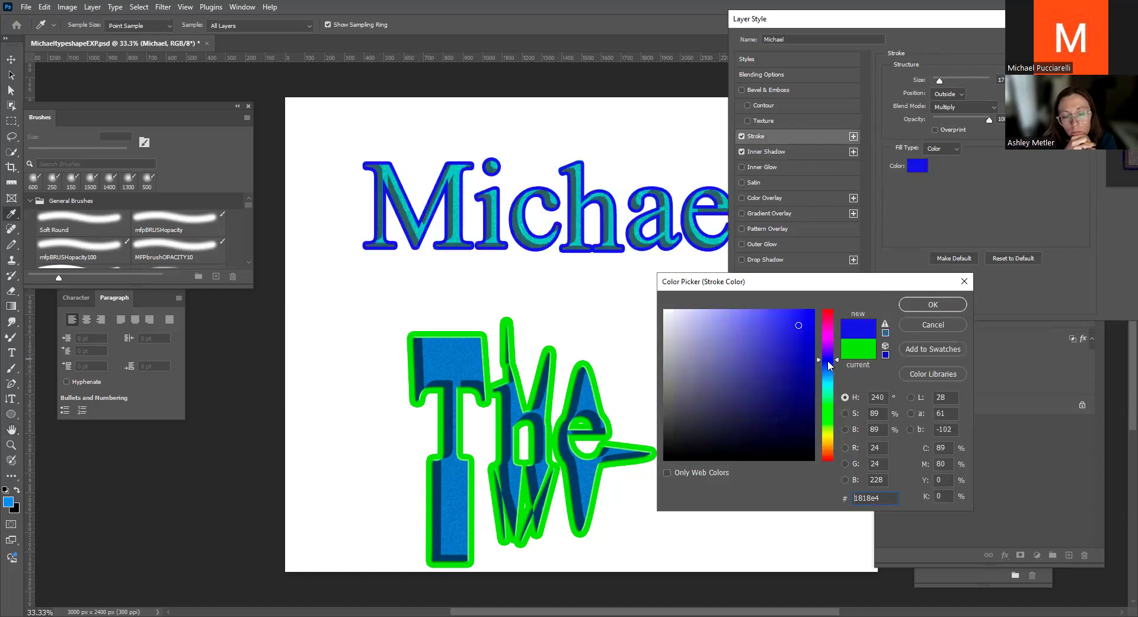
drag(828, 361, 823, 374)
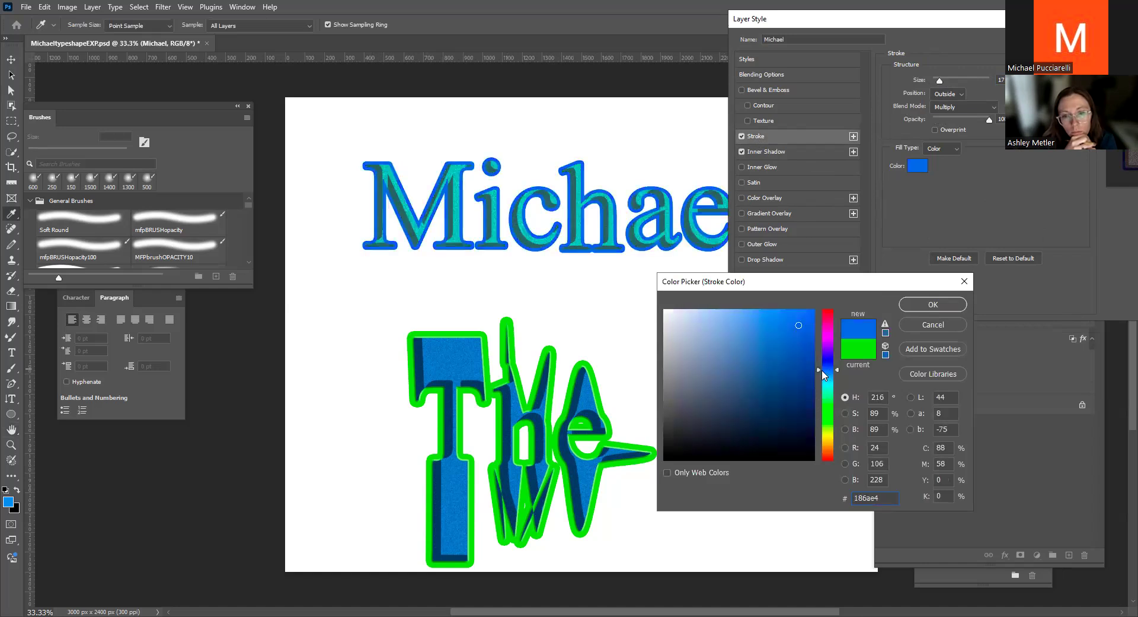
click(937, 303)
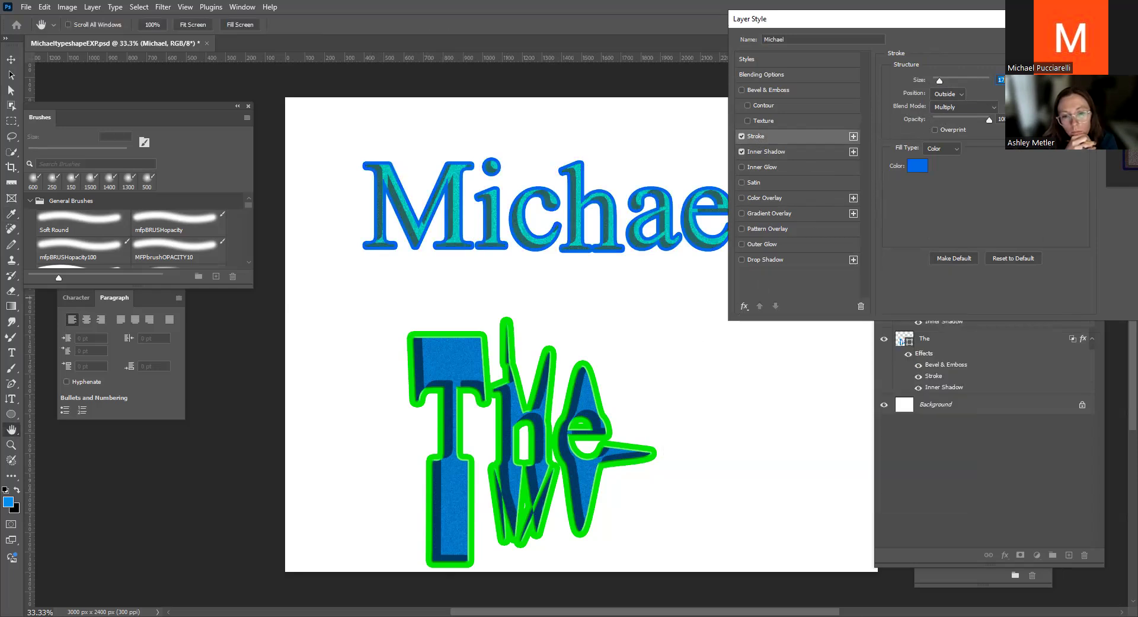
key(Return)
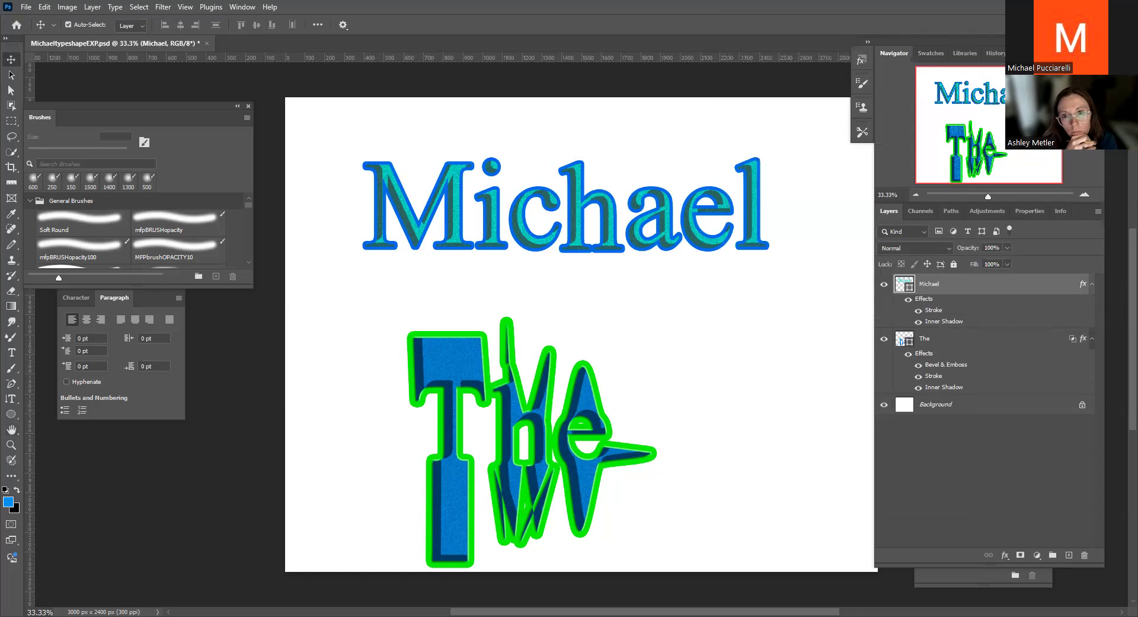
key(ctrl+s)
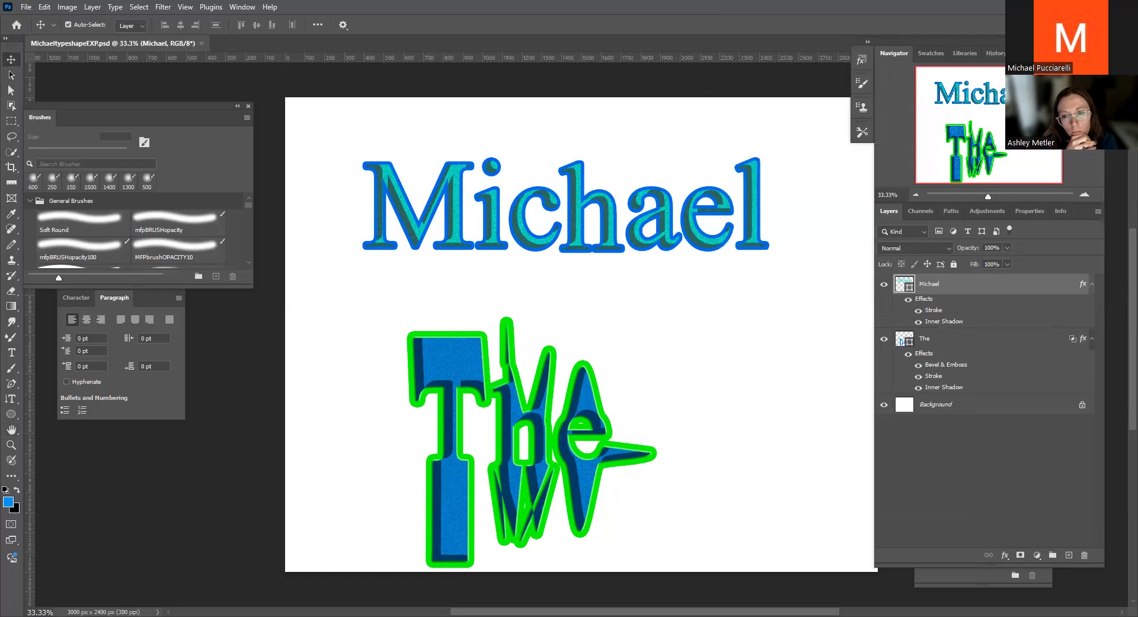